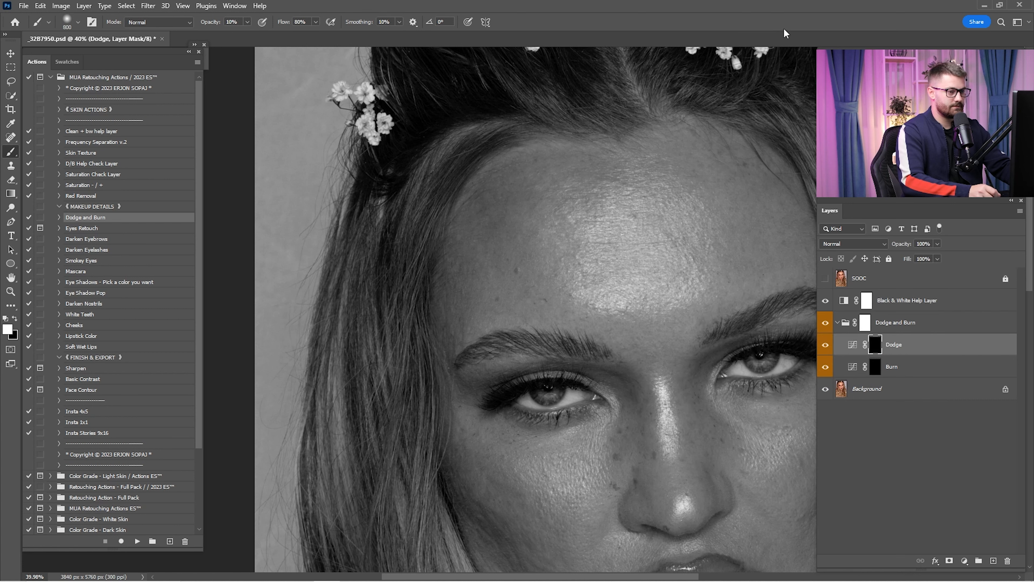
Step: Set the brush flow to 35% and reduce the brush size to 300 px for painting on the Dodge mask
{"action": "key", "text": "bracketleft"}
{"action": "key", "text": "bracketleft"}
{"action": "key", "text": "bracketleft"}
{"action": "key", "text": "bracketleft"}
{"action": "key", "text": "bracketleft"}
{"action": "key", "text": "bracketleft"}
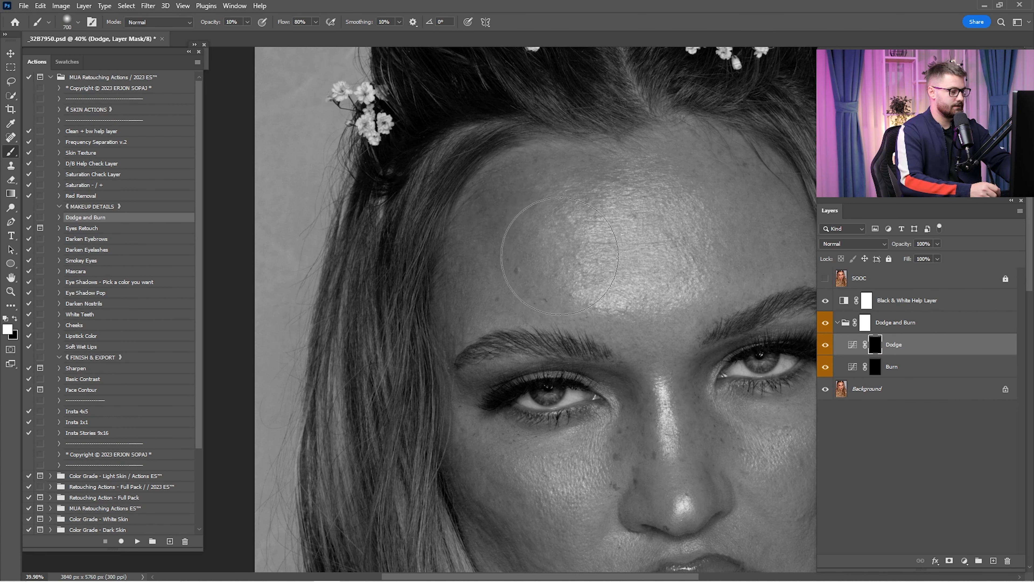
{"action": "left_click", "coordinate": [300, 22]}
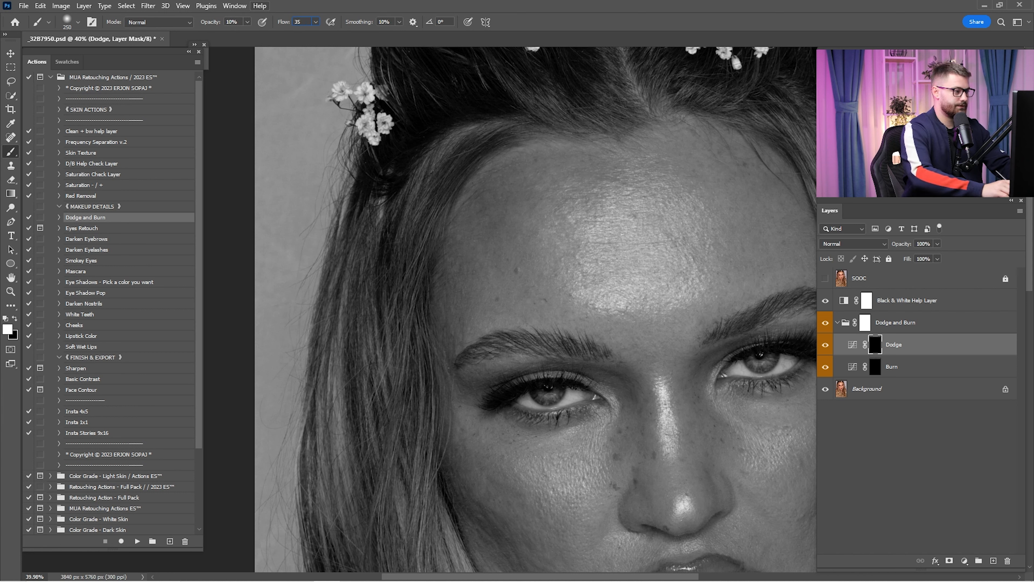
{"action": "key", "text": "bracketright"}
{"action": "key", "text": "bracketright"}
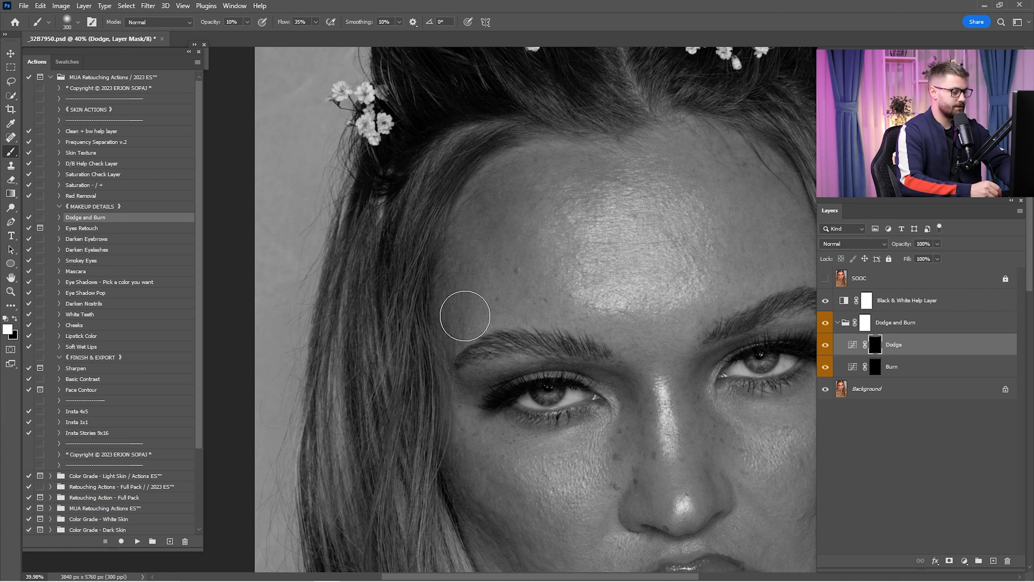
Step: Reduce the brush size to 150 px for the shadowed cheek beside the hair
{"action": "key", "text": "bracketleft"}
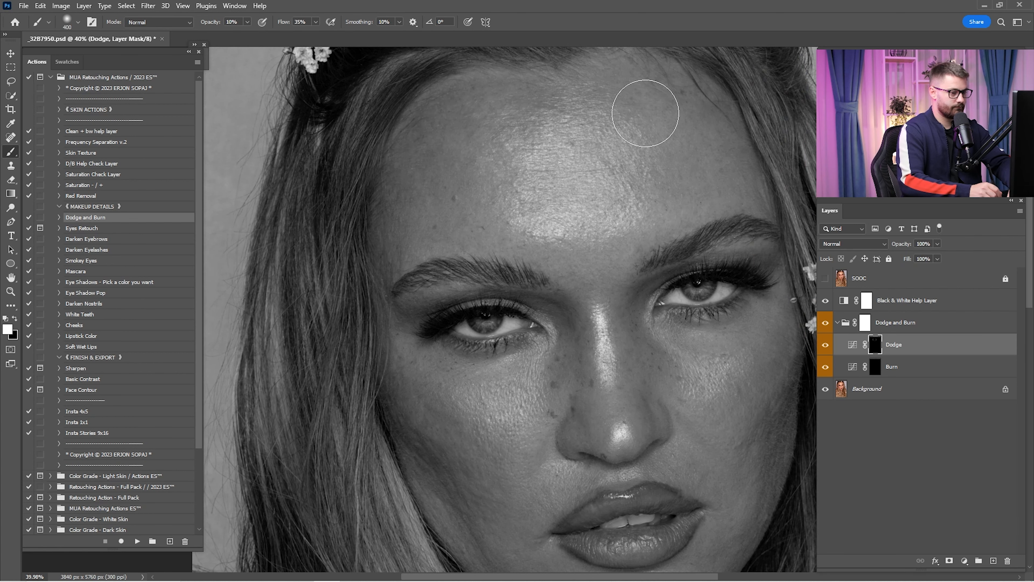
{"action": "key", "text": "bracketleft"}
{"action": "left_click_drag", "start_coordinate": [436, 237], "coordinate": [450, 192]}
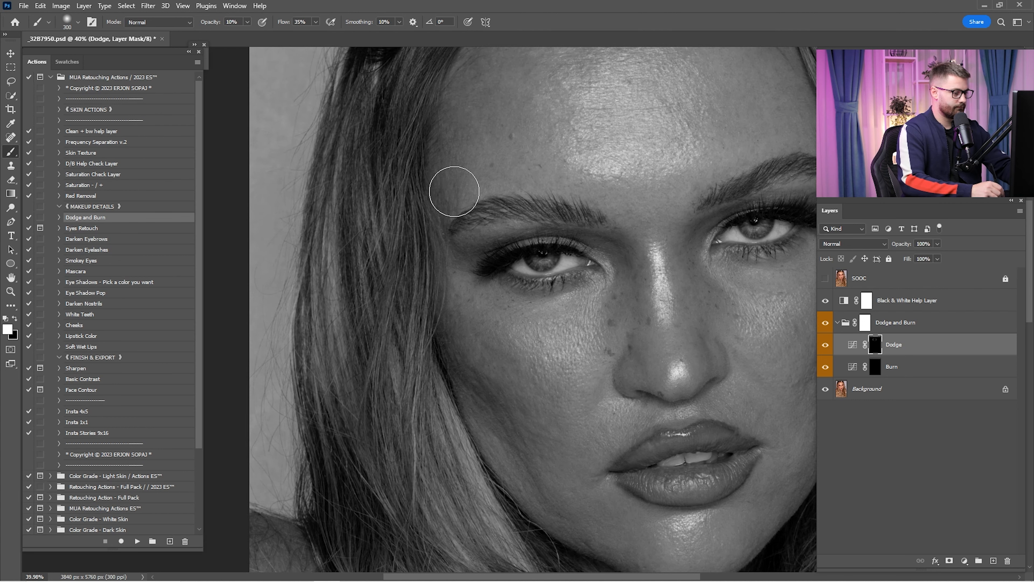
{"action": "key", "text": "z"}
{"action": "left_click_drag", "start_coordinate": [490, 283], "coordinate": [530, 293]}
{"action": "key", "text": "b"}
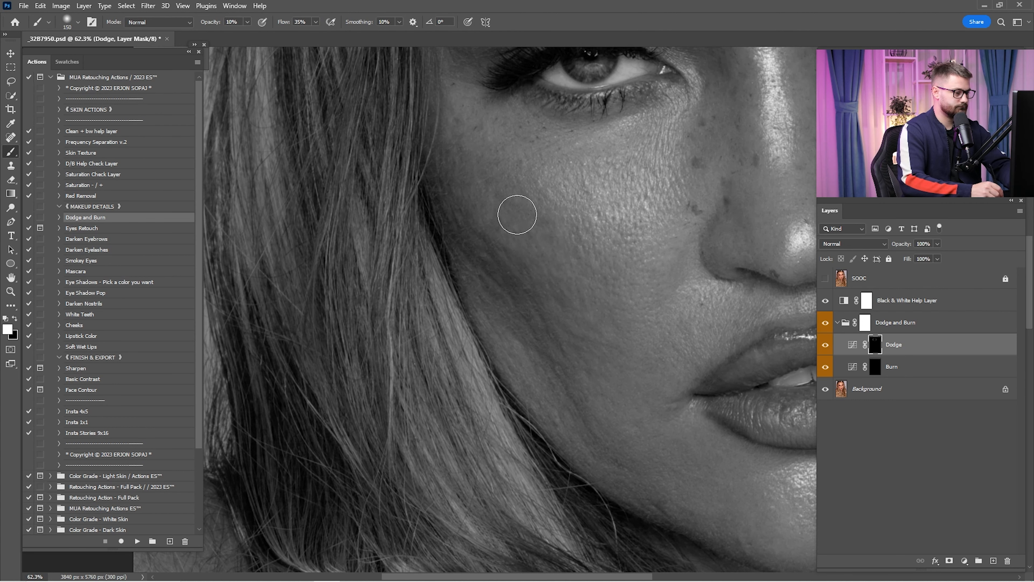
{"action": "key", "text": "ctrl+0"}
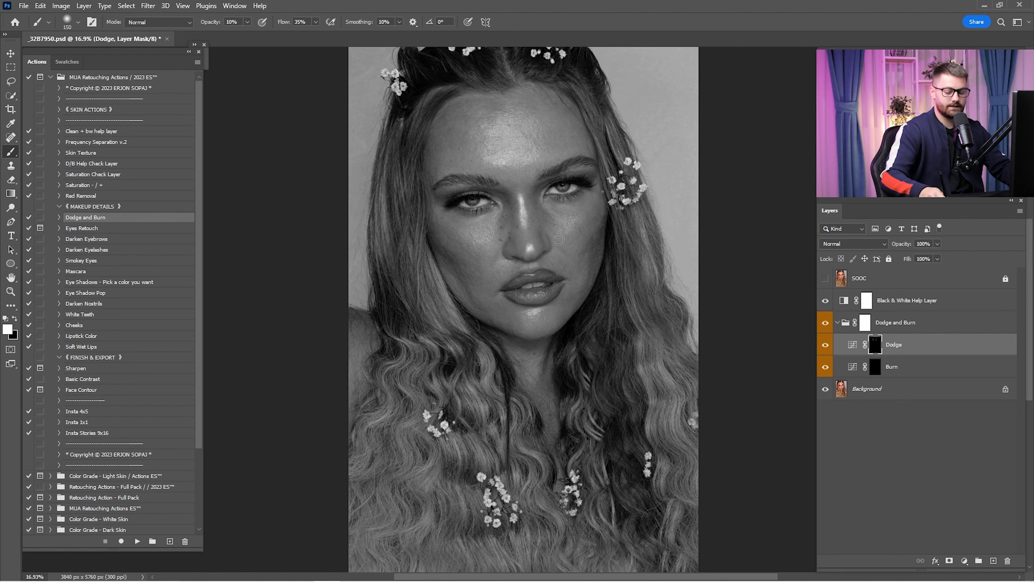
Step: Open a second window for _32B7950.psd and collapse the Actions panel
{"action": "left_click", "coordinate": [235, 6]}
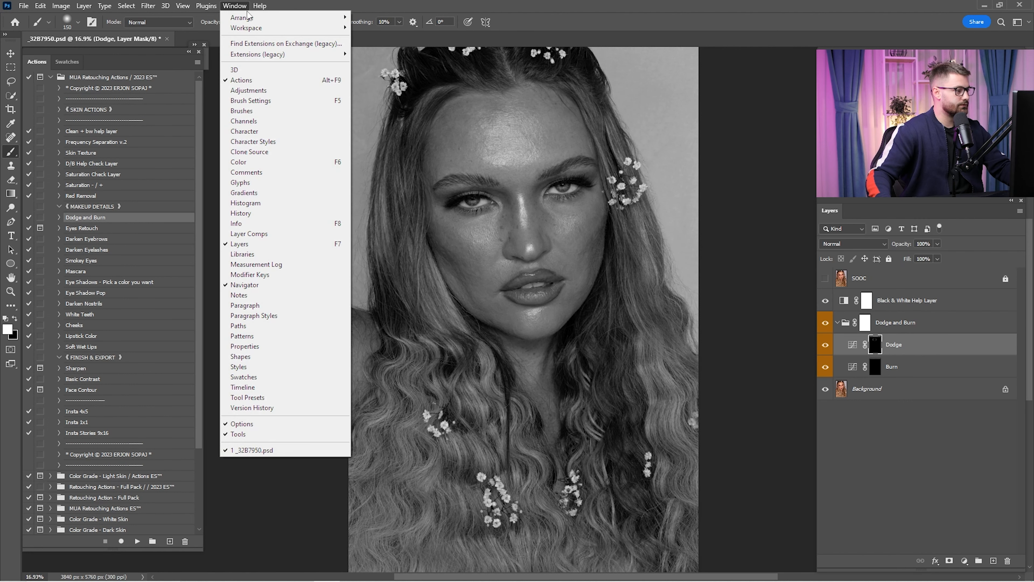
{"action": "mouse_move", "coordinate": [333, 22]}
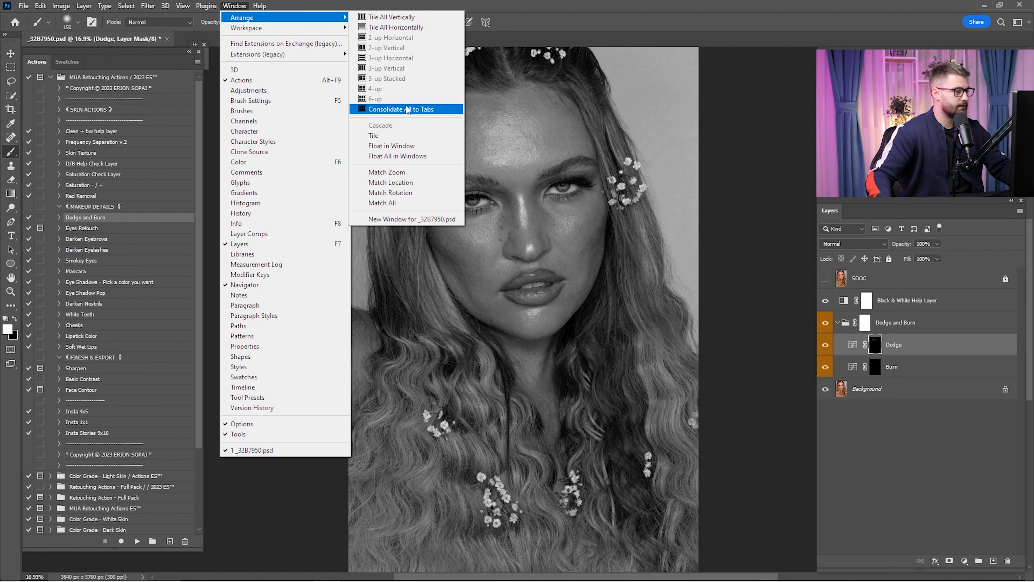
{"action": "left_click", "coordinate": [409, 219]}
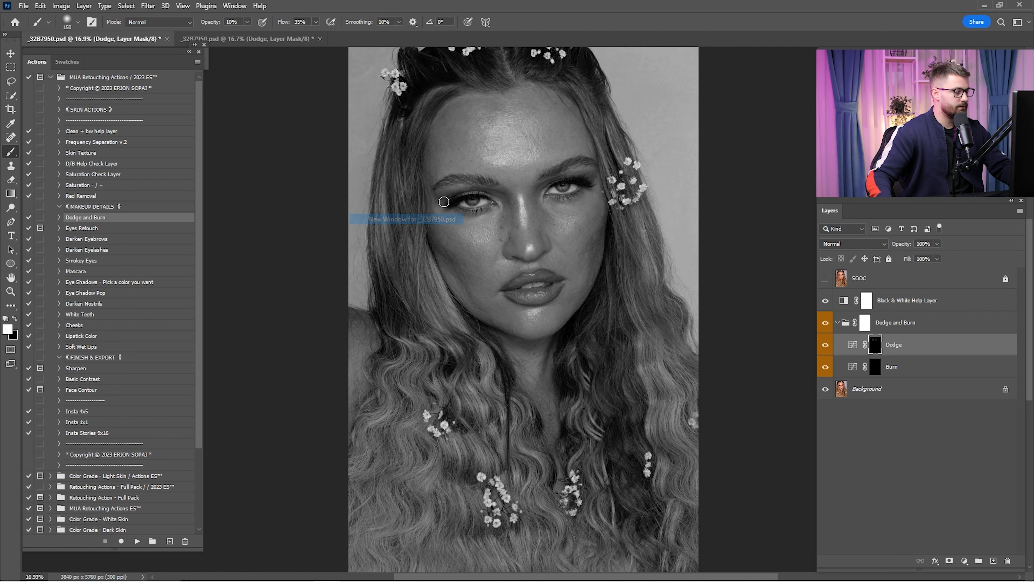
{"action": "left_click", "coordinate": [189, 53]}
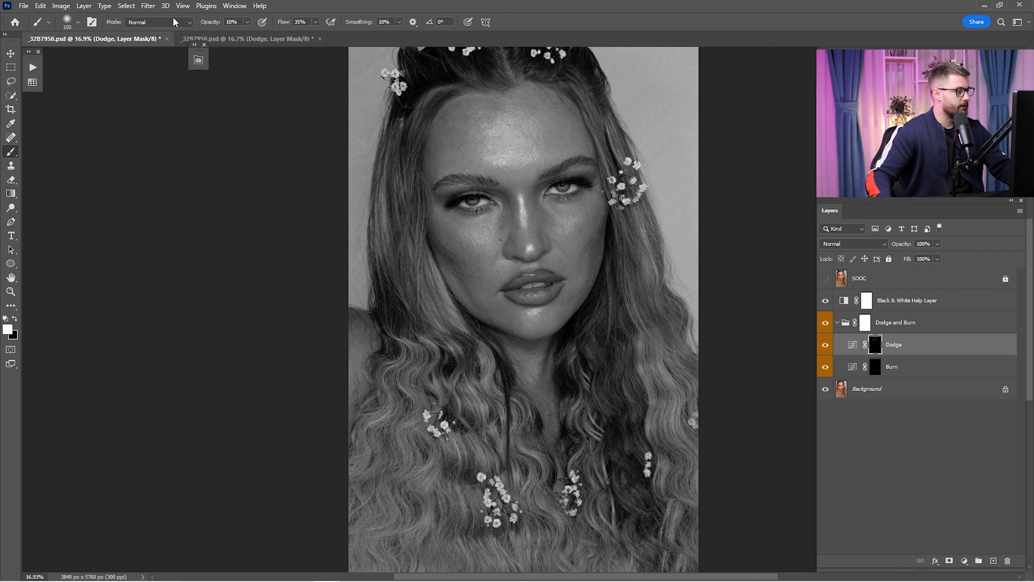
Step: Arrange the two document windows as 2-up Vertical and close the small floating panel covering the image
{"action": "left_click", "coordinate": [235, 6]}
{"action": "mouse_move", "coordinate": [251, 21]}
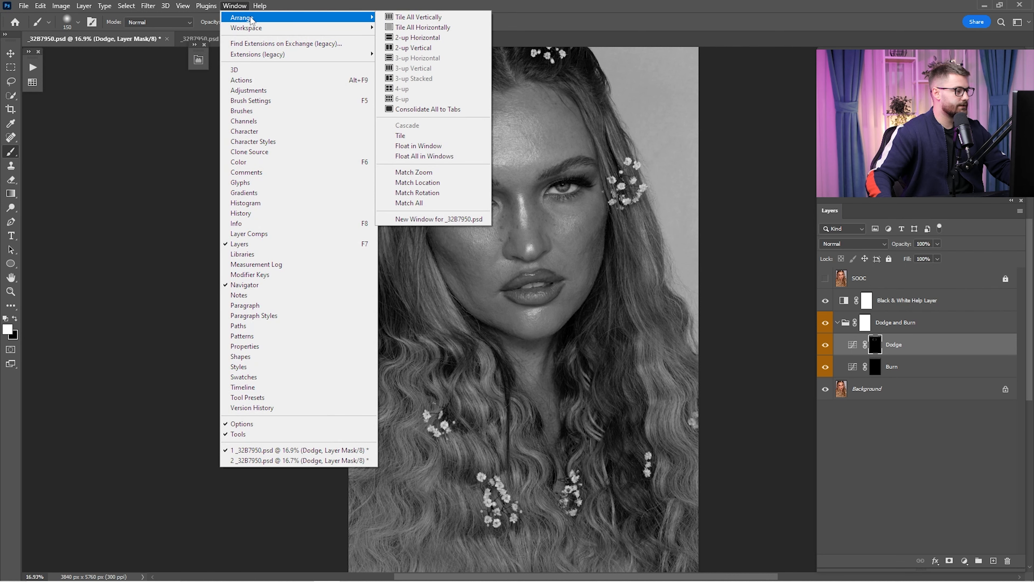
{"action": "left_click", "coordinate": [413, 48]}
{"action": "key", "text": "z"}
{"action": "left_click_drag", "start_coordinate": [476, 145], "coordinate": [447, 184]}
{"action": "key", "text": "space"}
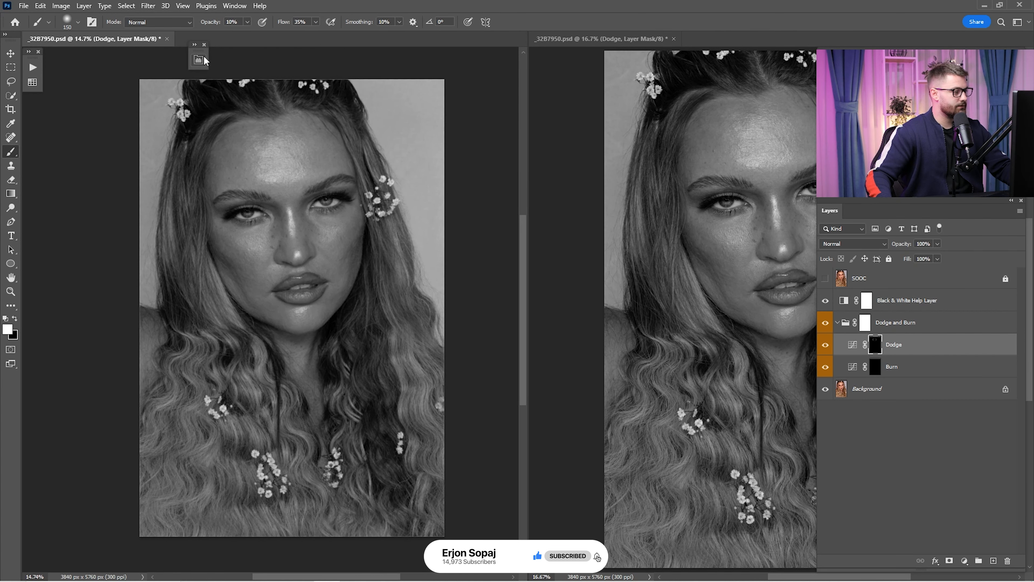
{"action": "left_click", "coordinate": [204, 44]}
{"action": "key", "text": "space"}
{"action": "left_click_drag", "start_coordinate": [340, 187], "coordinate": [323, 175]}
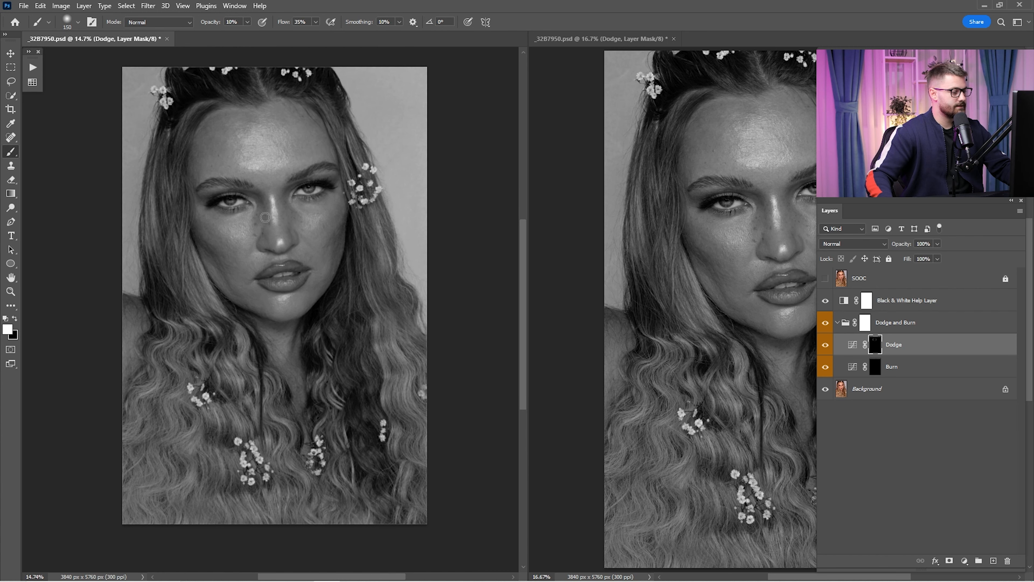
Step: Narrow the first document window and fit the whole portrait inside it as a reference view
{"action": "key", "text": "z"}
{"action": "left_click_drag", "start_coordinate": [525, 186], "coordinate": [369, 189]}
{"action": "left_click_drag", "start_coordinate": [261, 239], "coordinate": [210, 259]}
{"action": "key", "text": "space"}
{"action": "key", "text": "space"}
{"action": "left_click_drag", "start_coordinate": [369, 192], "coordinate": [359, 194]}
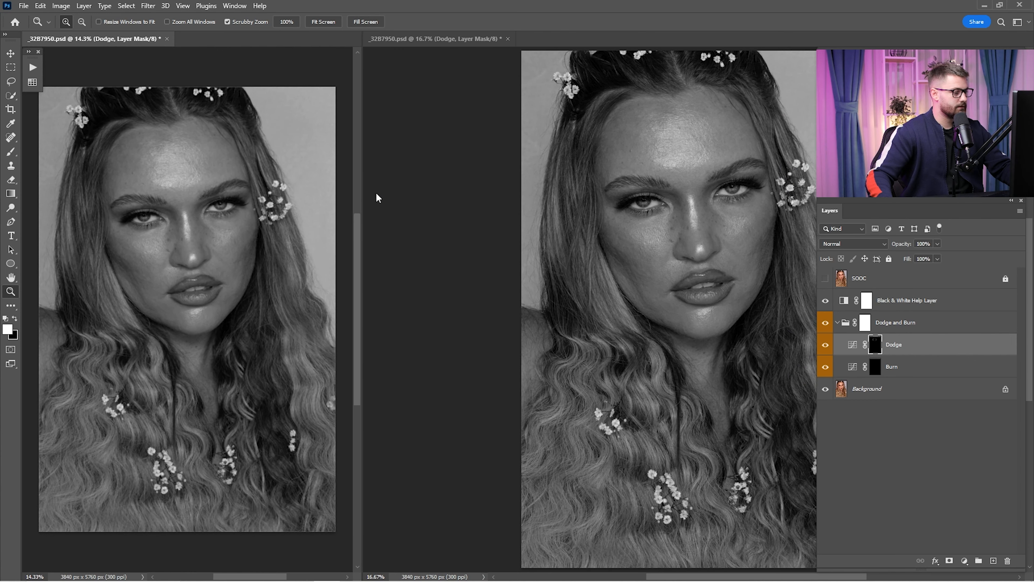
Step: Lighten the dark streaks on the cheek beside the hair on the Dodge mask, reducing the brush to 60 px
{"action": "mouse_move", "coordinate": [684, 269]}
{"action": "left_mouse_down"}
{"action": "mouse_move", "coordinate": [695, 265]}
{"action": "mouse_move", "coordinate": [663, 334]}
{"action": "mouse_move", "coordinate": [733, 312]}
{"action": "mouse_move", "coordinate": [694, 355]}
{"action": "mouse_move", "coordinate": [666, 320]}
{"action": "mouse_move", "coordinate": [699, 281]}
{"action": "left_mouse_up"}
{"action": "key", "text": "space"}
{"action": "left_click", "coordinate": [662, 338]}
{"action": "key", "text": "space"}
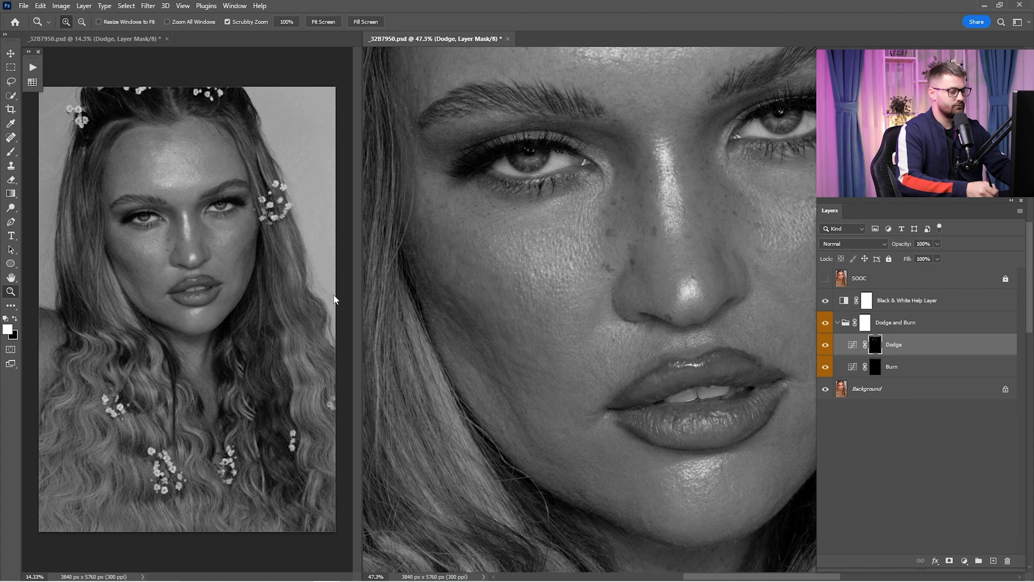
{"action": "left_click_drag", "start_coordinate": [572, 315], "coordinate": [580, 320]}
{"action": "key", "text": "space"}
{"action": "left_click_drag", "start_coordinate": [574, 324], "coordinate": [644, 326]}
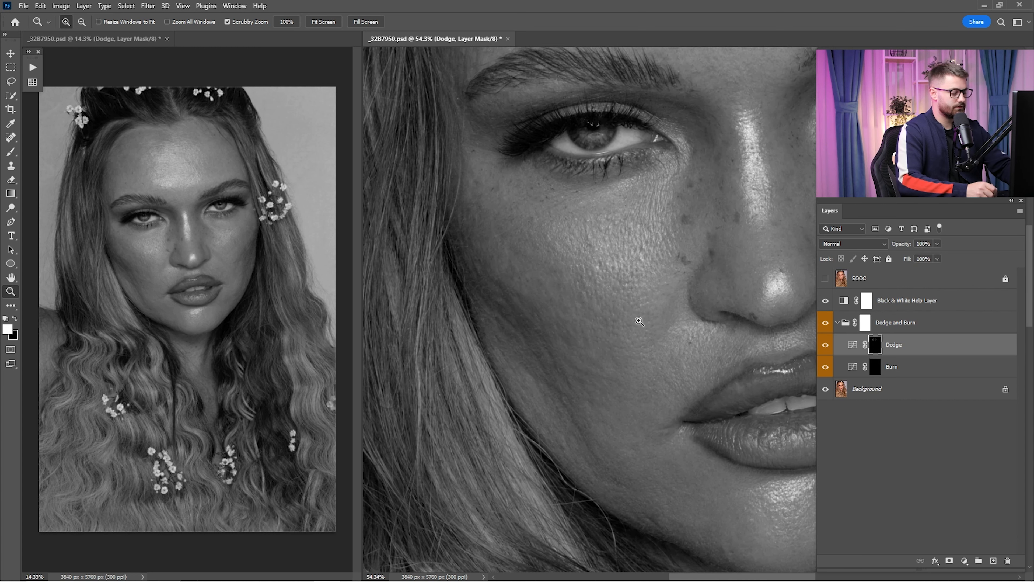
{"action": "key", "text": "b"}
{"action": "mouse_move", "coordinate": [565, 332]}
{"action": "left_mouse_down"}
{"action": "mouse_move", "coordinate": [607, 309]}
{"action": "mouse_move", "coordinate": [584, 314]}
{"action": "mouse_move", "coordinate": [589, 346]}
{"action": "left_mouse_up"}
{"action": "key", "text": "bracketleft"}
{"action": "key", "text": "bracketleft"}
{"action": "key", "text": "bracketleft"}
{"action": "key", "text": "bracketleft"}
{"action": "key", "text": "bracketleft"}
{"action": "key", "text": "bracketleft"}
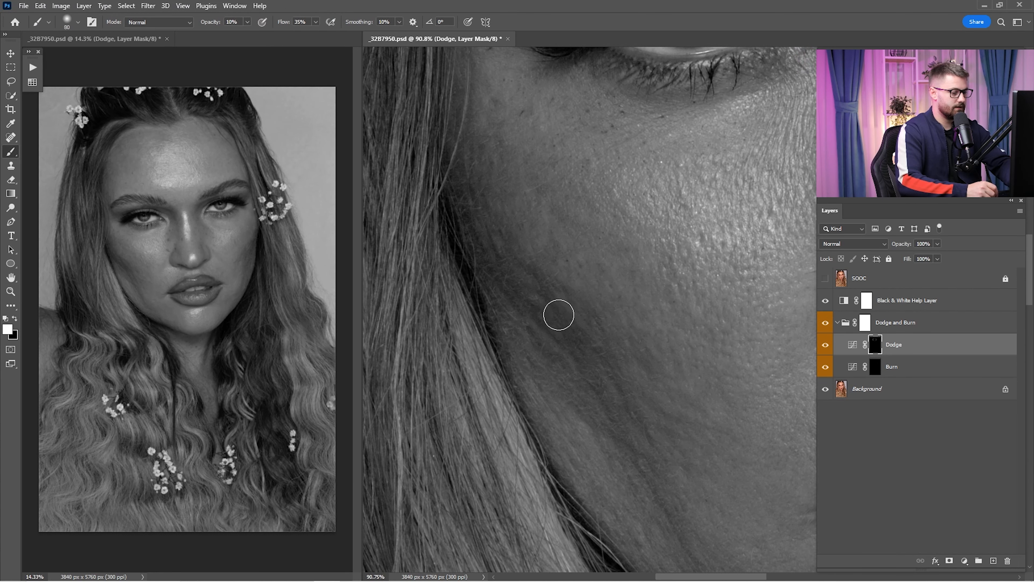
{"action": "key", "text": "bracketleft"}
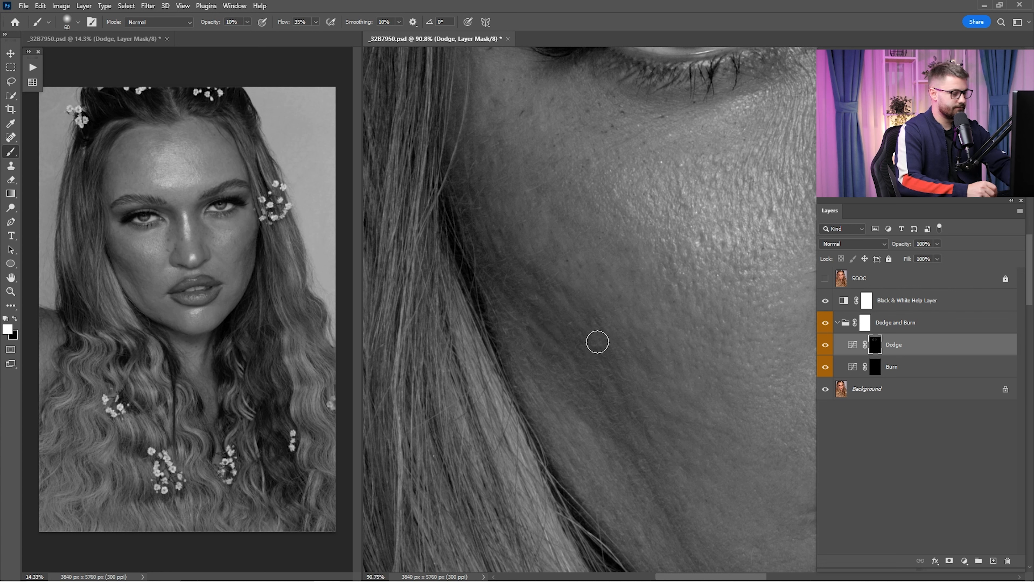
Step: Toggle the Dodge layer's visibility to compare the cheek before and after dodging
{"action": "left_click", "coordinate": [833, 344]}
{"action": "left_click", "coordinate": [833, 344]}
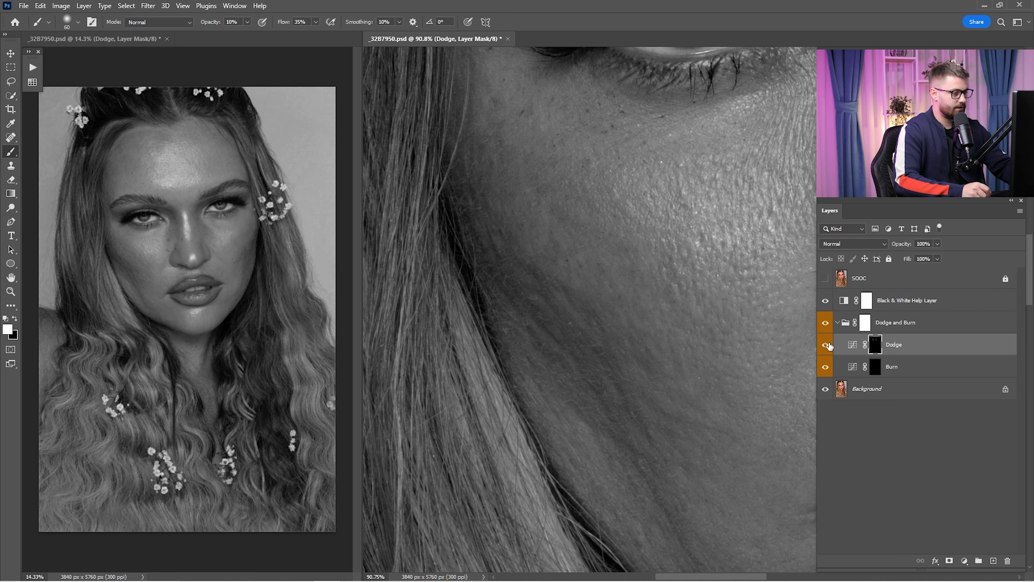
{"action": "left_click", "coordinate": [832, 345]}
{"action": "left_click", "coordinate": [833, 342]}
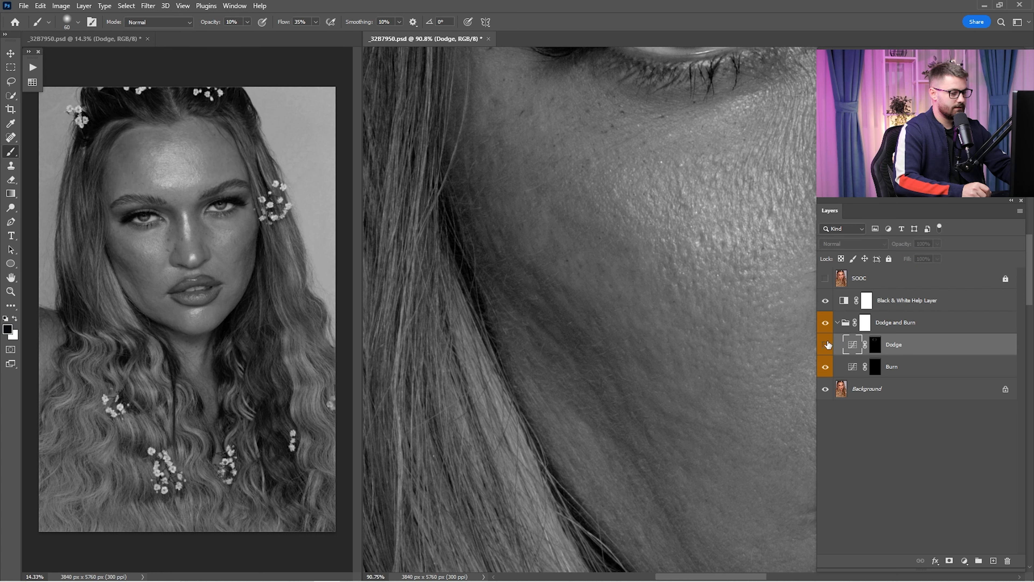
{"action": "left_click", "coordinate": [826, 344]}
{"action": "left_click", "coordinate": [826, 345]}
{"action": "left_click", "coordinate": [826, 345]}
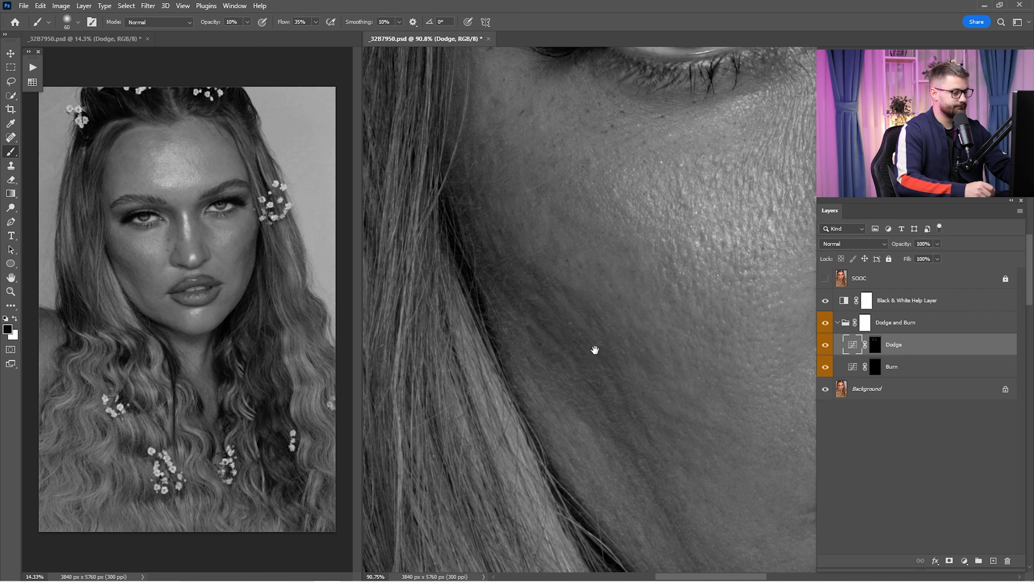
Step: Select the Dodge layer mask and lighten the dark lines on the lower cheek and jaw with a 35 px brush
{"action": "scroll", "coordinate": [595, 349], "scroll_direction": "up", "scroll_amount": 3}
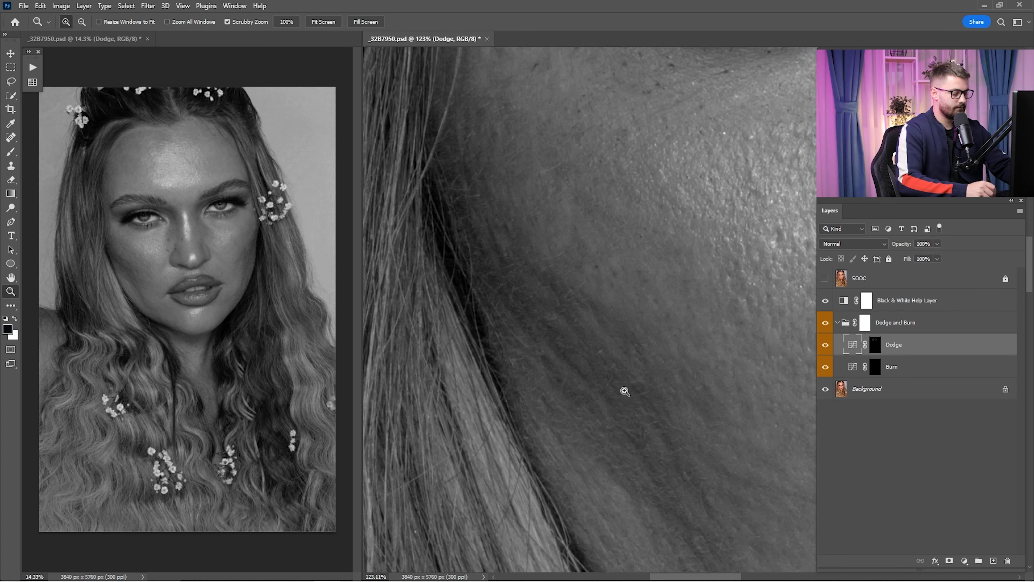
{"action": "left_click", "coordinate": [880, 346]}
{"action": "left_click_drag", "start_coordinate": [584, 424], "coordinate": [558, 330]}
{"action": "left_click_drag", "start_coordinate": [589, 397], "coordinate": [570, 331]}
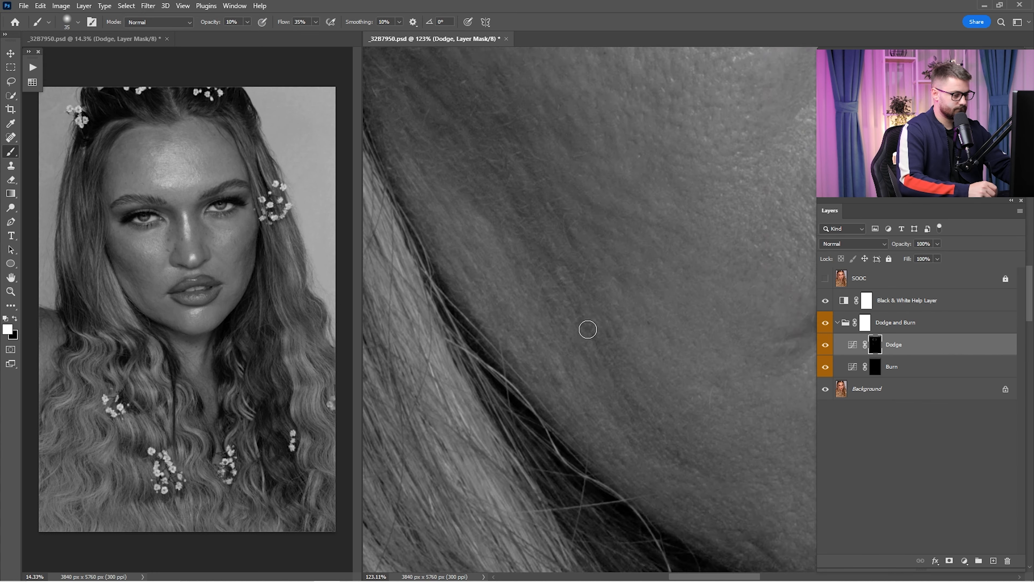
{"action": "left_click_drag", "start_coordinate": [557, 212], "coordinate": [556, 316]}
Step: Enlarge the brush to 70 px and even out the dark areas between the lower cheek and the eye
{"action": "key", "text": "bracketright"}
{"action": "key", "text": "bracketright"}
{"action": "key", "text": "bracketright"}
{"action": "key", "text": "bracketright"}
{"action": "key", "text": "bracketright"}
{"action": "left_click_drag", "start_coordinate": [580, 265], "coordinate": [553, 388]}
{"action": "left_click_drag", "start_coordinate": [637, 388], "coordinate": [352, 245]}
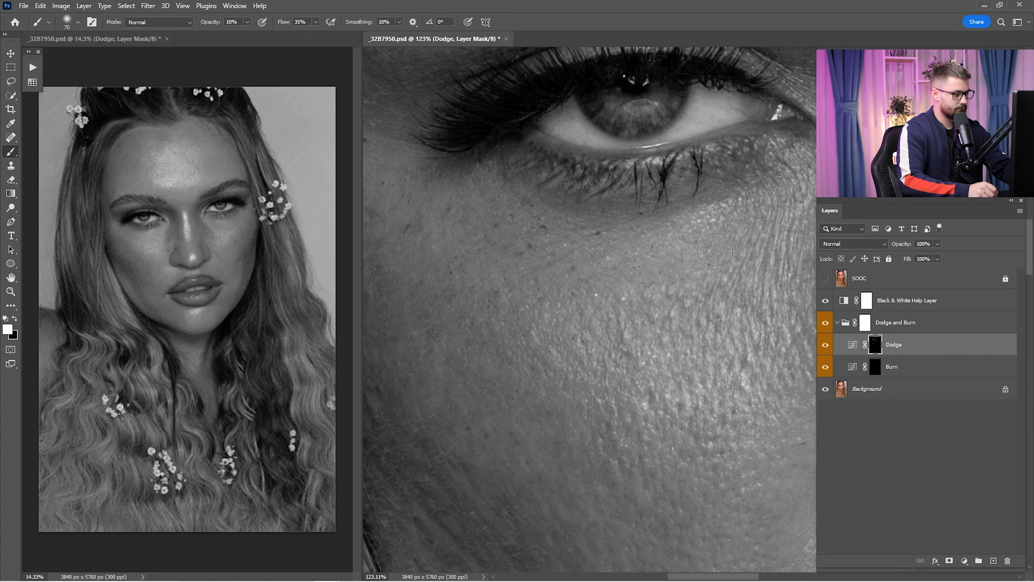
Step: Lighten the fine dark spots on the shadowed cheek with a 15 px brush at 20% opacity
{"action": "left_click_drag", "start_coordinate": [469, 533], "coordinate": [587, 288]}
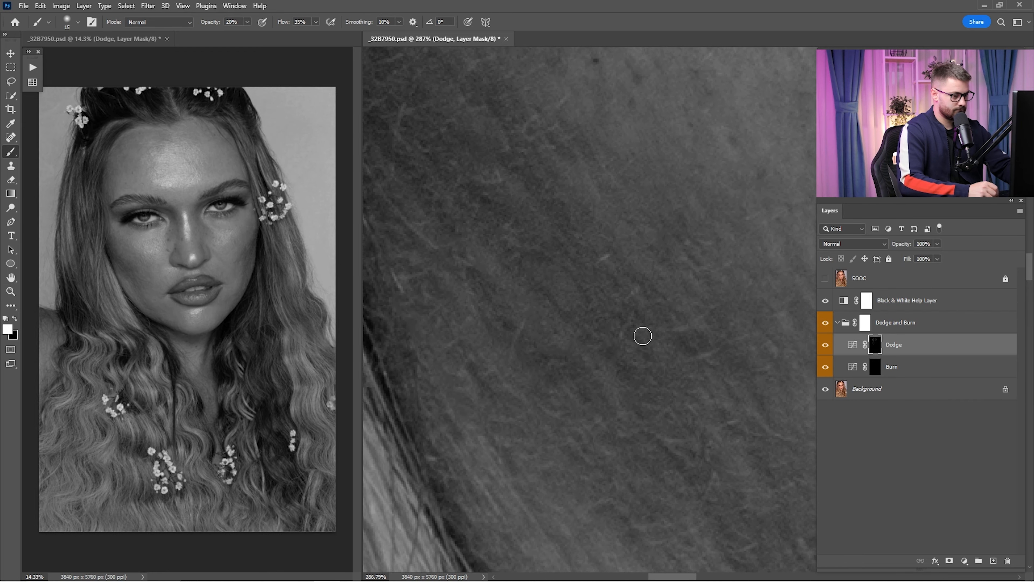
{"action": "left_click_drag", "start_coordinate": [754, 122], "coordinate": [390, 460]}
{"action": "mouse_move", "coordinate": [700, 321]}
{"action": "left_mouse_down"}
{"action": "mouse_move", "coordinate": [667, 321]}
{"action": "mouse_move", "coordinate": [688, 321]}
{"action": "mouse_move", "coordinate": [696, 382]}
{"action": "mouse_move", "coordinate": [687, 435]}
{"action": "left_mouse_up"}
Step: Set the brush opacity to 10% and lighten the opposite cheek and jaw with a brush of about 45 px
{"action": "key", "text": "1"}
{"action": "key", "text": "bracketright"}
{"action": "key", "text": "bracketright"}
{"action": "key", "text": "bracketright"}
{"action": "key", "text": "bracketright"}
{"action": "key", "text": "bracketright"}
{"action": "key", "text": "bracketright"}
{"action": "key", "text": "bracketright"}
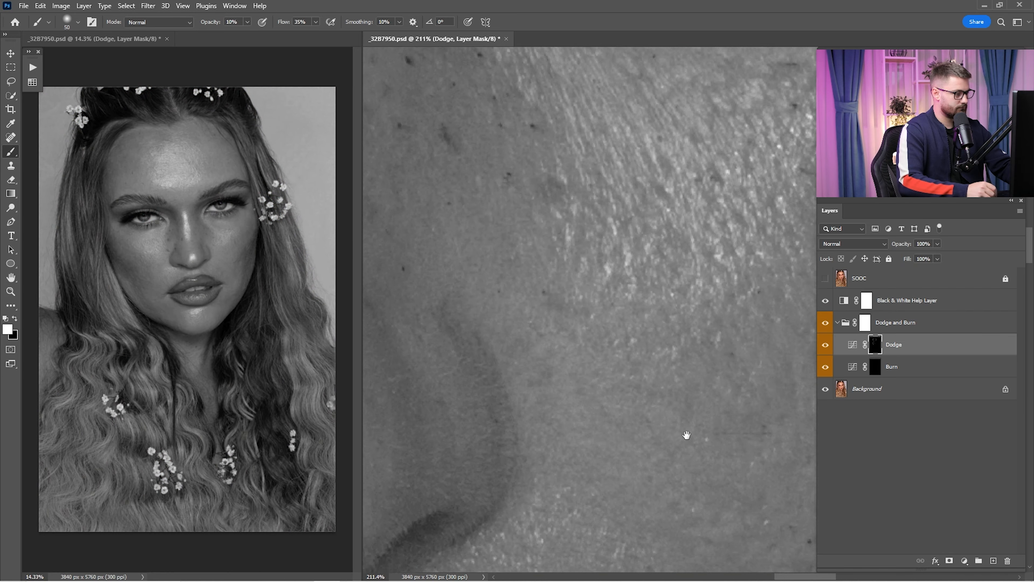
{"action": "left_click_drag", "start_coordinate": [714, 510], "coordinate": [668, 255]}
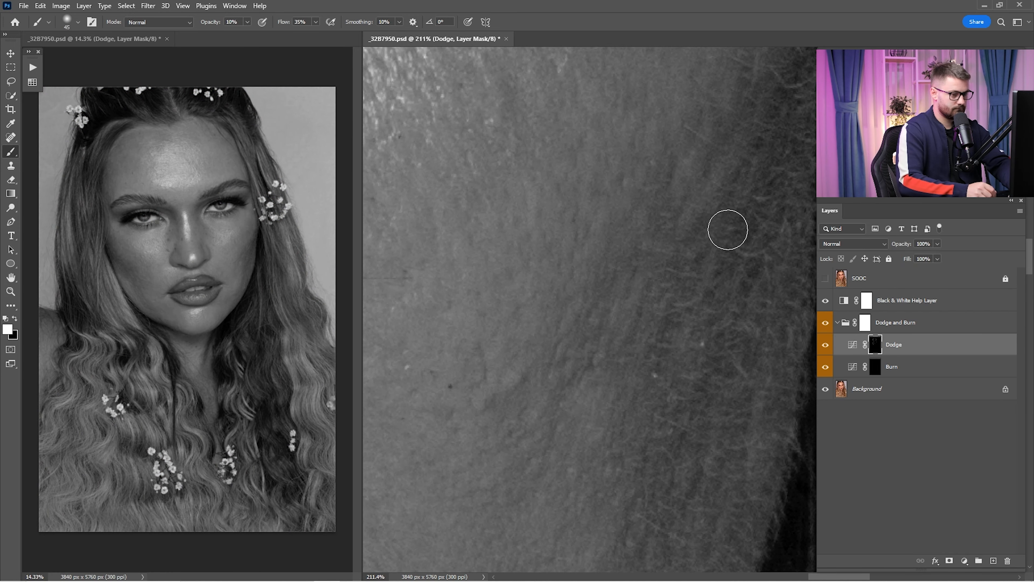
{"action": "left_click_drag", "start_coordinate": [578, 517], "coordinate": [697, 284]}
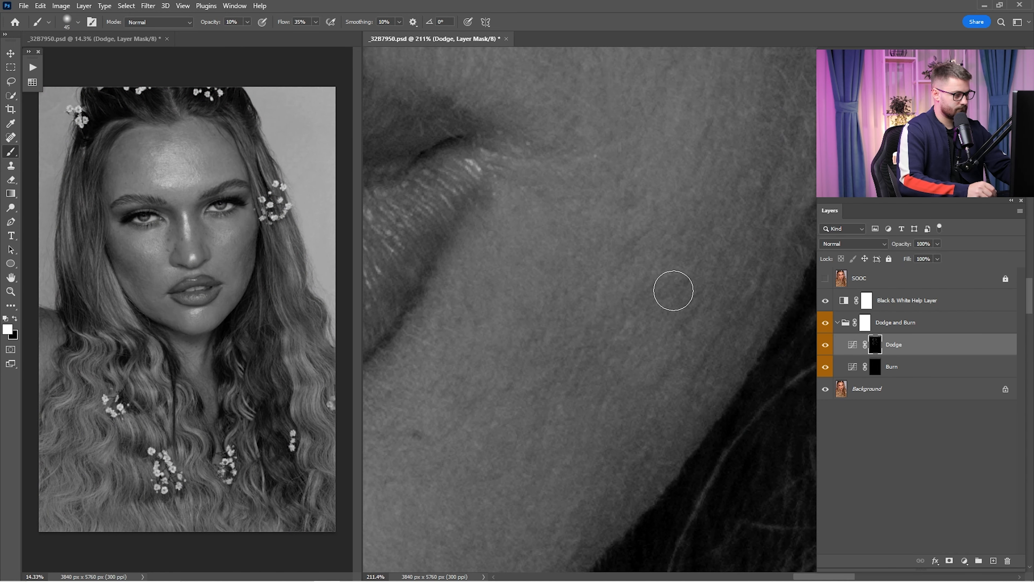
Step: Reselect the Dodge layer mask and even out the darker forehead patches with a 100 px brush
{"action": "key", "text": "alt+bracketleft"}
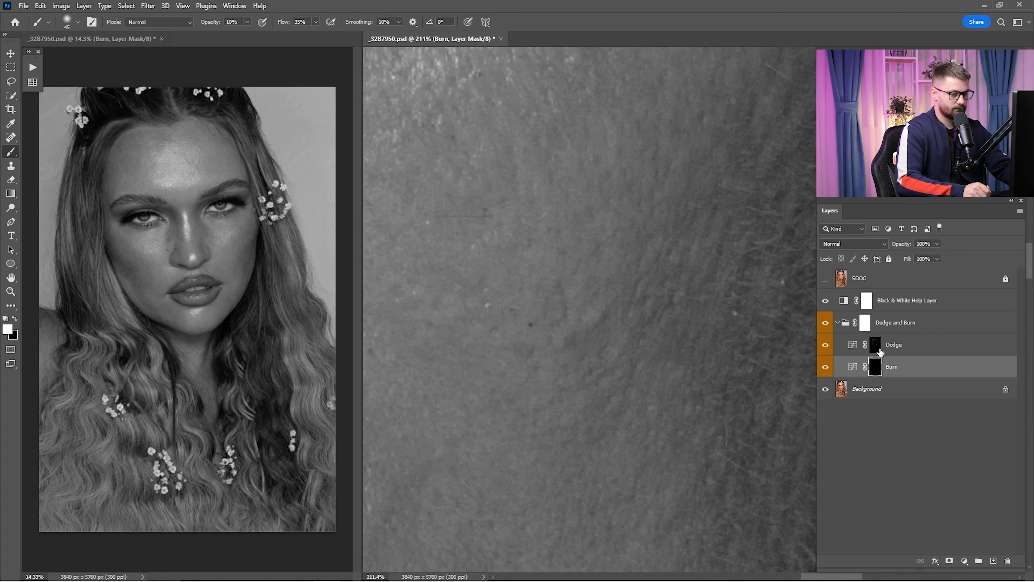
{"action": "left_click", "coordinate": [876, 347]}
{"action": "left_click_drag", "start_coordinate": [570, 309], "coordinate": [729, 358]}
{"action": "left_click_drag", "start_coordinate": [692, 397], "coordinate": [542, 397]}
{"action": "left_click_drag", "start_coordinate": [646, 233], "coordinate": [664, 280]}
{"action": "key", "text": "bracketright"}
{"action": "key", "text": "bracketright"}
{"action": "key", "text": "bracketright"}
{"action": "key", "text": "bracketright"}
{"action": "key", "text": "bracketright"}
{"action": "key", "text": "bracketright"}
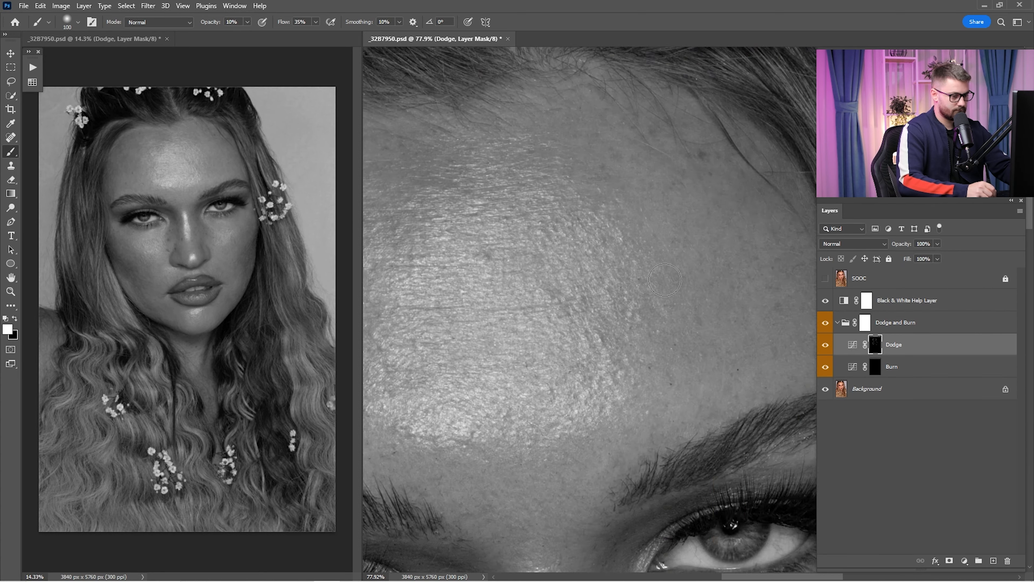
{"action": "left_click_drag", "start_coordinate": [590, 448], "coordinate": [688, 328]}
{"action": "left_click_drag", "start_coordinate": [689, 328], "coordinate": [644, 328]}
{"action": "left_click_drag", "start_coordinate": [529, 333], "coordinate": [602, 334]}
Step: Reduce the brush size and lighten smaller uneven patches of skin on the Dodge mask
{"action": "key", "text": "bracketleft"}
{"action": "key", "text": "bracketleft"}
{"action": "key", "text": "bracketleft"}
{"action": "key", "text": "bracketleft"}
{"action": "key", "text": "bracketleft"}
{"action": "key", "text": "bracketleft"}
{"action": "left_click_drag", "start_coordinate": [672, 409], "coordinate": [618, 388]}
{"action": "left_click_drag", "start_coordinate": [574, 330], "coordinate": [615, 368]}
Step: Enlarge the brush to 100 px and hide the Black & White Help Layer
{"action": "key", "text": "ctrl+0"}
{"action": "key", "text": "bracketright"}
{"action": "key", "text": "bracketright"}
{"action": "key", "text": "bracketright"}
{"action": "key", "text": "bracketright"}
{"action": "key", "text": "bracketright"}
{"action": "key", "text": "bracketright"}
{"action": "left_click", "coordinate": [824, 301]}
Step: Toggle the Dodge and Burn group's visibility to compare the portrait in colour before and after the retouch
{"action": "left_click", "coordinate": [825, 324]}
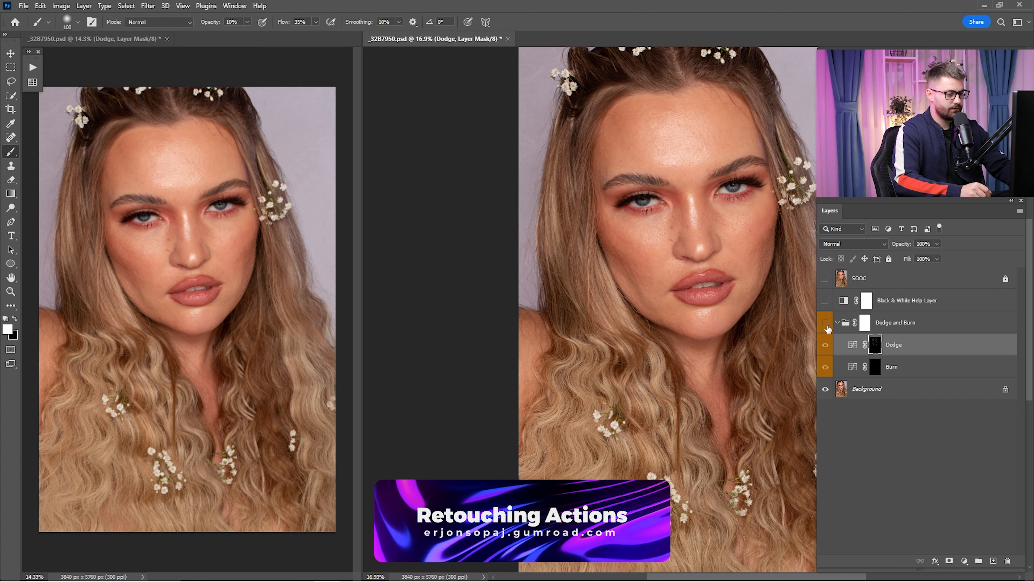
{"action": "left_click", "coordinate": [826, 324]}
{"action": "left_click", "coordinate": [826, 325]}
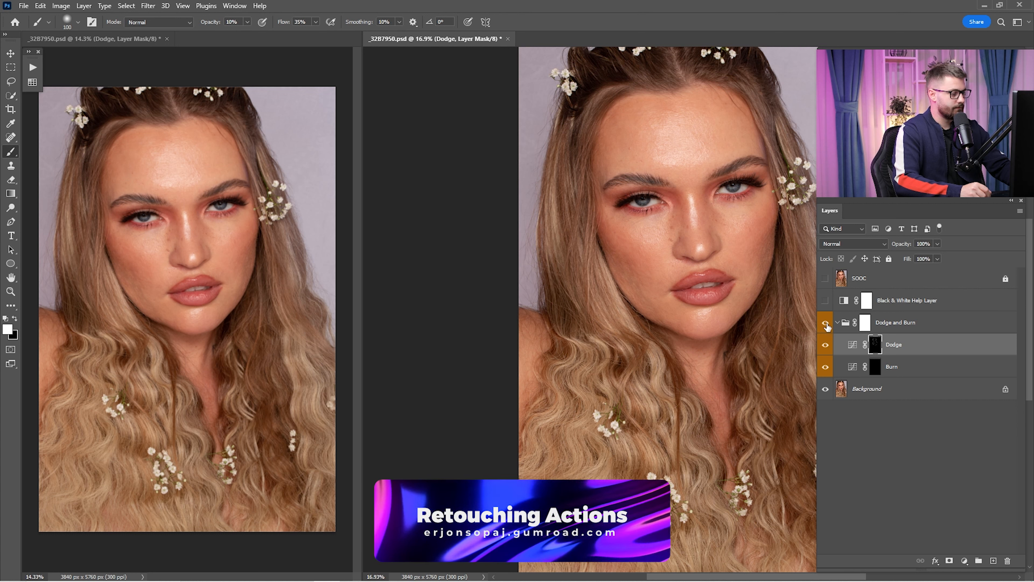
{"action": "left_click", "coordinate": [826, 325]}
{"action": "left_click", "coordinate": [826, 324]}
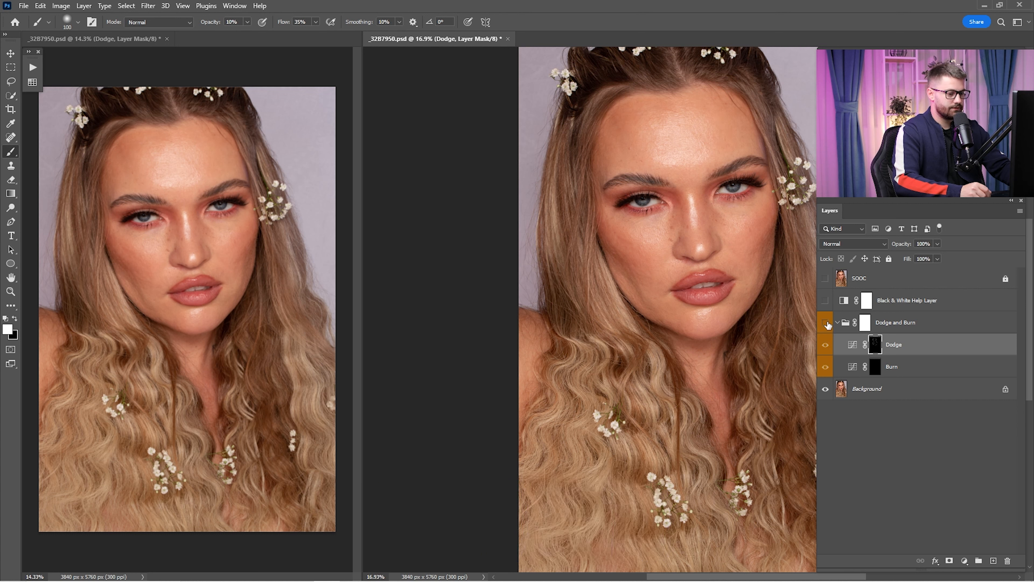
{"action": "left_click", "coordinate": [827, 324]}
{"action": "left_click", "coordinate": [827, 324]}
{"action": "left_click", "coordinate": [828, 325]}
{"action": "key", "text": "z"}
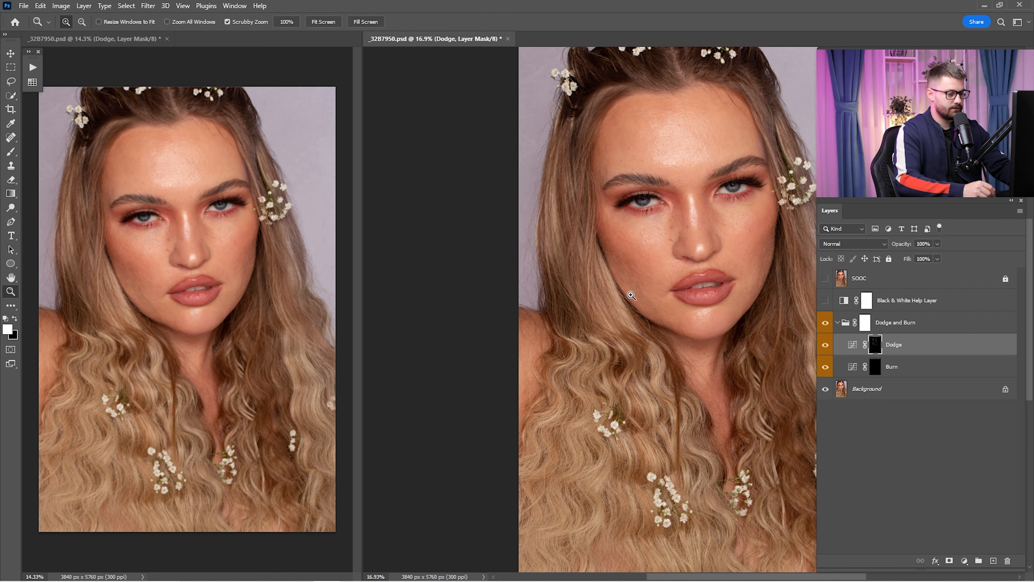
Step: Compare the cheek close up with and without the Dodge and Burn group and the Dodge layer, with the Burn layer hidden
{"action": "left_click_drag", "start_coordinate": [635, 285], "coordinate": [700, 284]}
{"action": "left_click", "coordinate": [824, 324]}
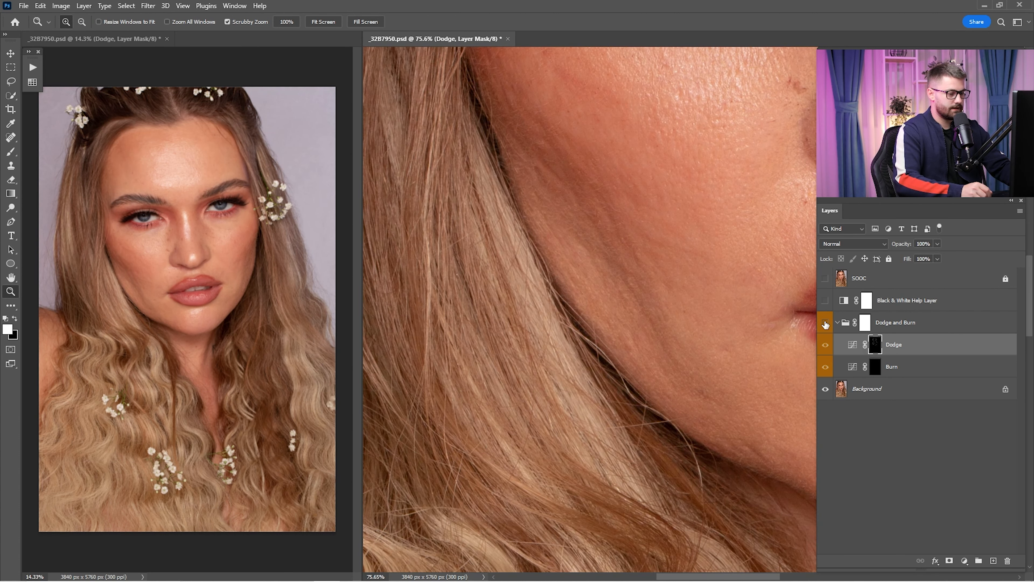
{"action": "left_click", "coordinate": [826, 325]}
{"action": "left_click", "coordinate": [825, 365]}
{"action": "left_click", "coordinate": [826, 346]}
{"action": "left_click", "coordinate": [826, 346]}
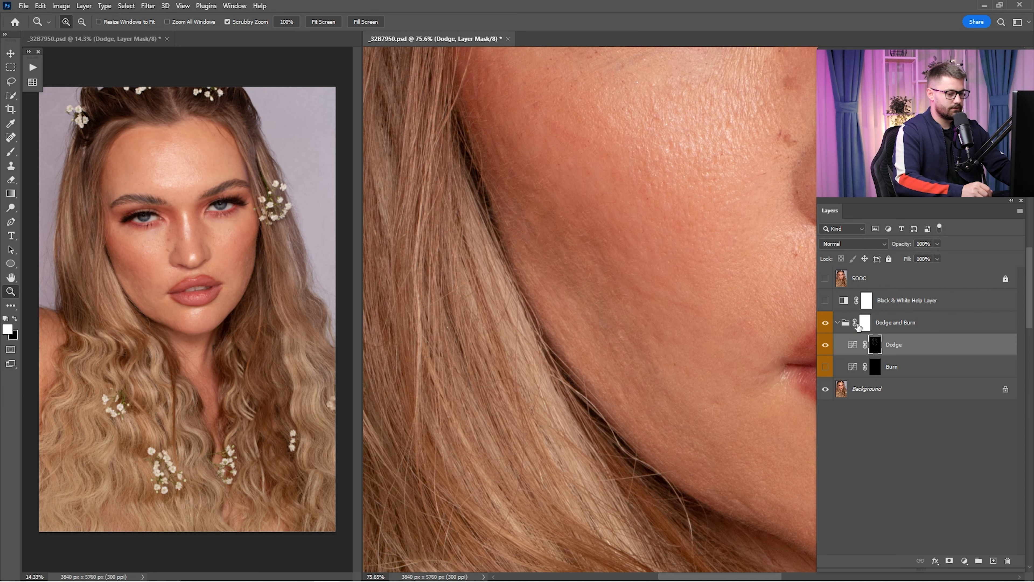
Step: Lower the Dodge layer's opacity to 86%, check its effect on the cheek, show the Burn layer again and select its mask
{"action": "left_click_drag", "start_coordinate": [906, 245], "coordinate": [900, 246]}
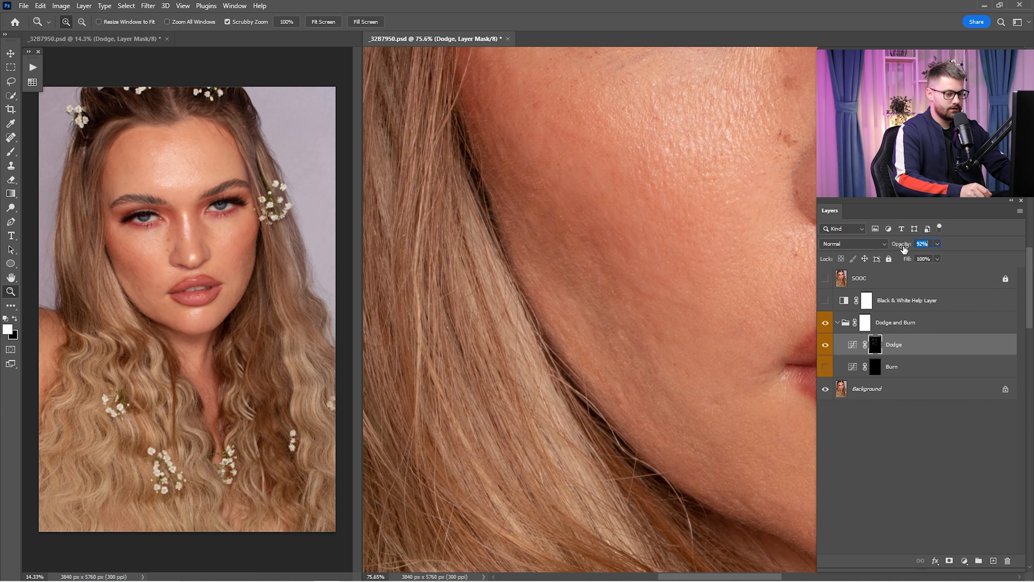
{"action": "left_click", "coordinate": [825, 345]}
{"action": "left_click", "coordinate": [826, 346]}
{"action": "left_click", "coordinate": [826, 367]}
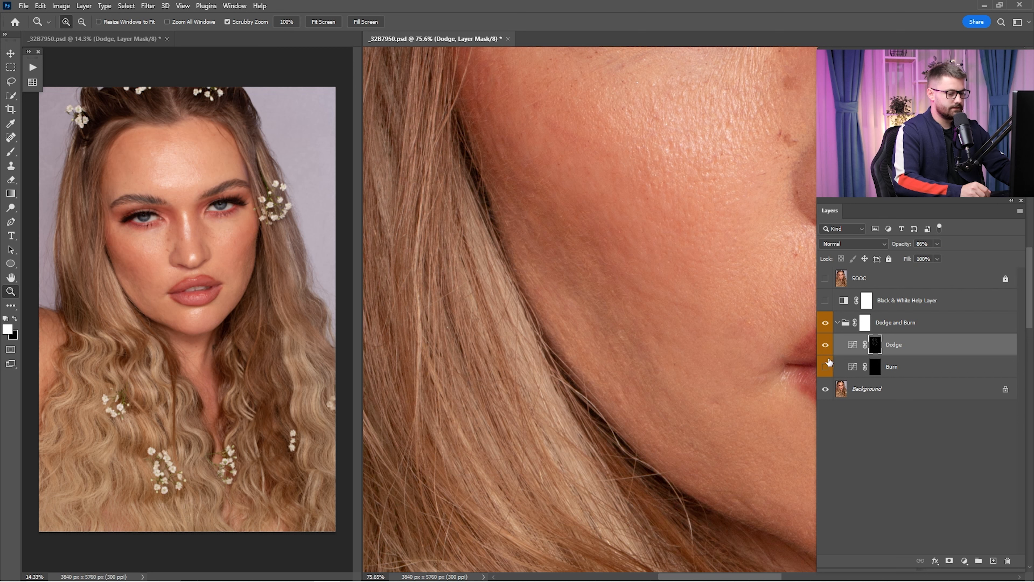
{"action": "left_click", "coordinate": [876, 367]}
{"action": "key", "text": "ctrl+0"}
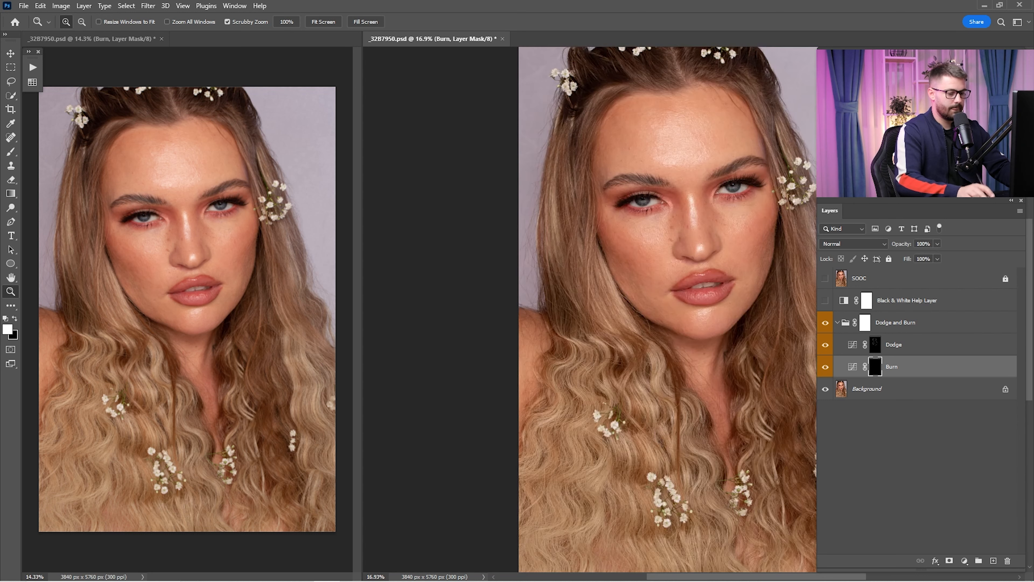
Step: Merge the Dodge and Burn group with the Background layer and close the reference window of the document
{"action": "left_click", "coordinate": [894, 325]}
{"action": "left_click", "coordinate": [878, 390], "text": "ctrl"}
{"action": "right_click", "coordinate": [892, 325]}
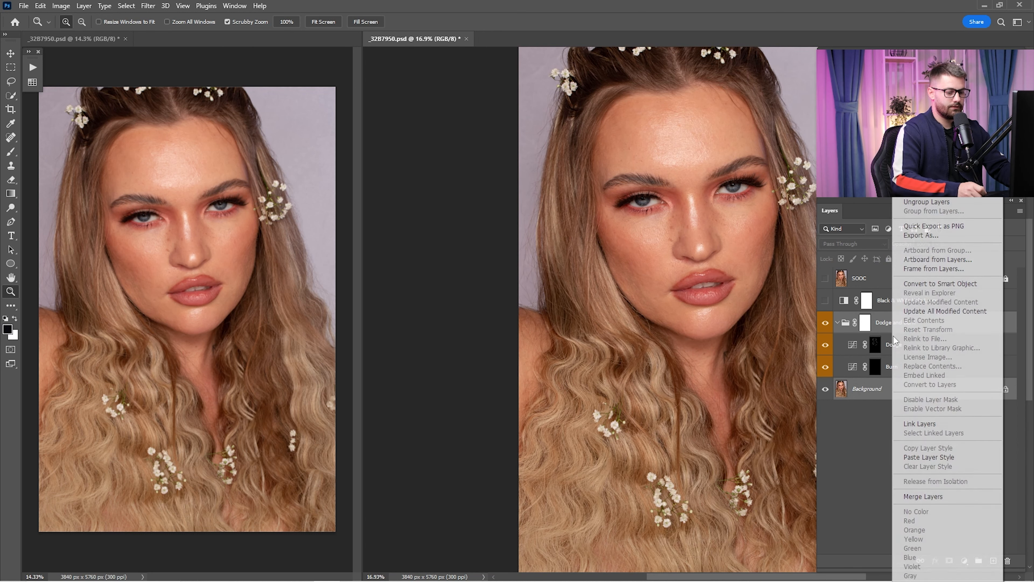
{"action": "left_click", "coordinate": [922, 496]}
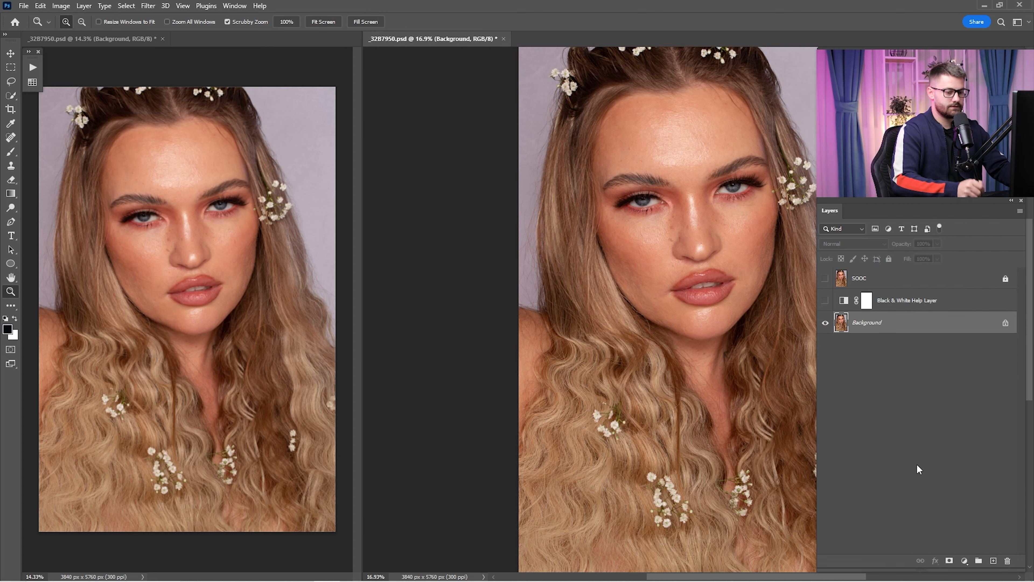
{"action": "left_click", "coordinate": [163, 38]}
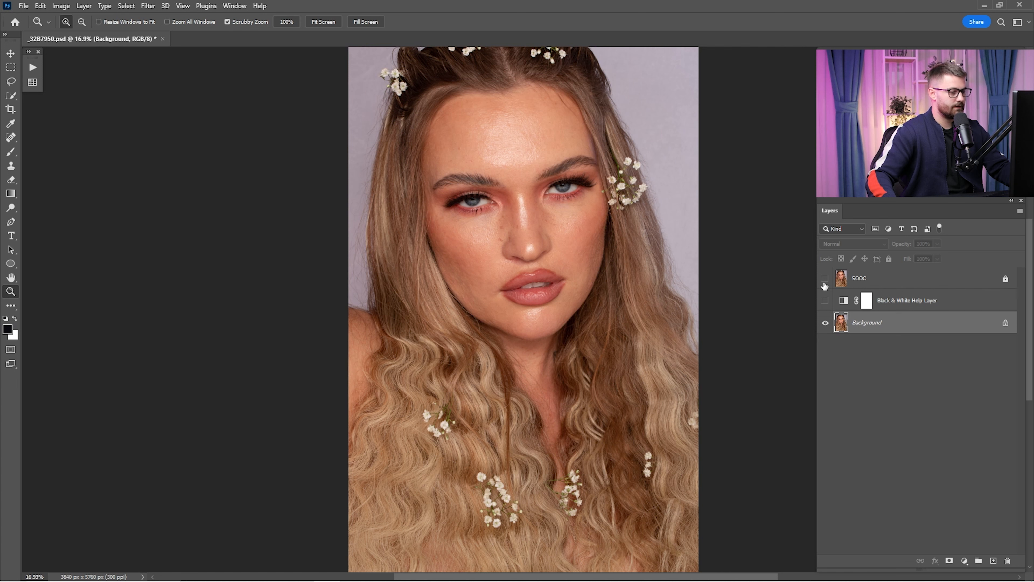
{"action": "left_click", "coordinate": [825, 279]}
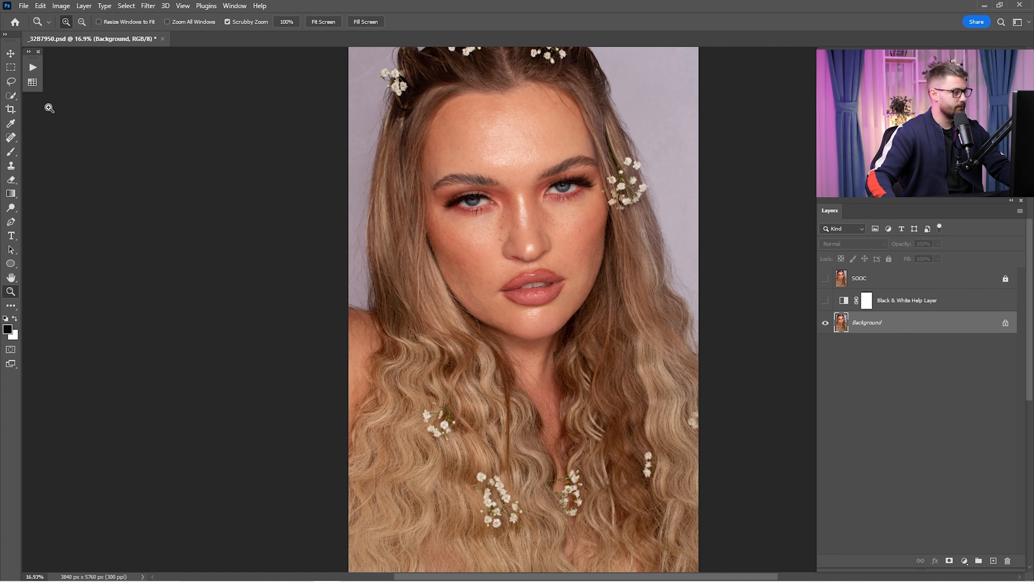
Step: Run the Frequency Separation v.2 action from the MUA Retouching Actions set on the Background layer
{"action": "left_click", "coordinate": [32, 67]}
{"action": "left_click_drag", "start_coordinate": [118, 65], "coordinate": [112, 65]}
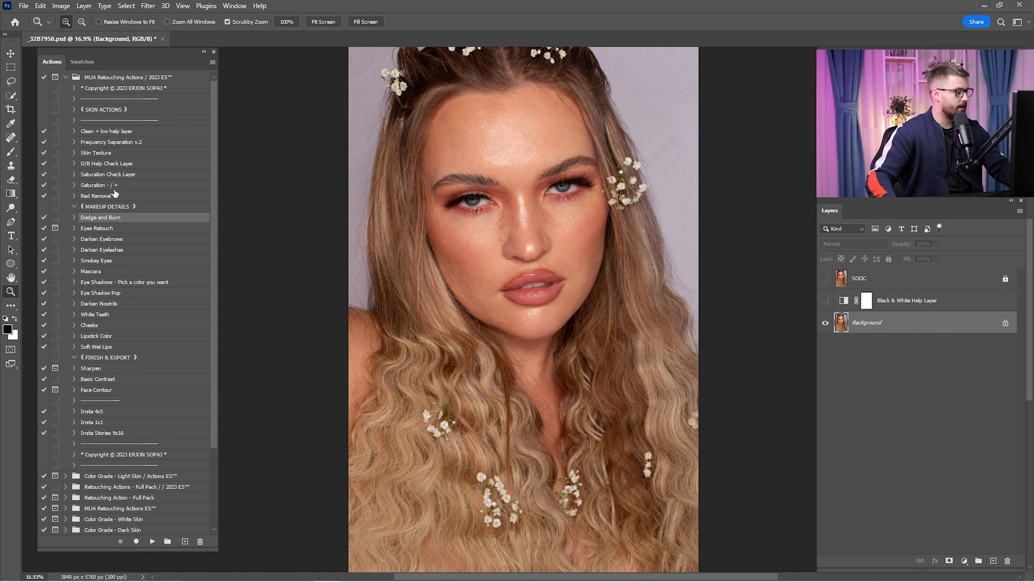
{"action": "left_click", "coordinate": [122, 143]}
{"action": "left_click", "coordinate": [152, 541]}
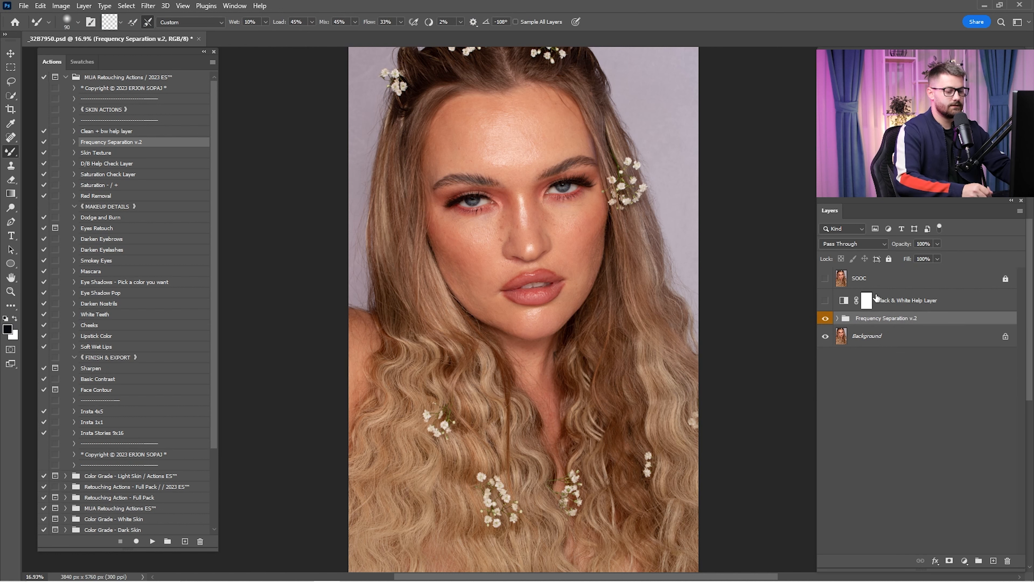
Step: Select the Color / Low Frequency copy layer in the Frequency Separation v.2 group, save the document and hide the Texture / High Frequency layer
{"action": "left_click", "coordinate": [839, 318]}
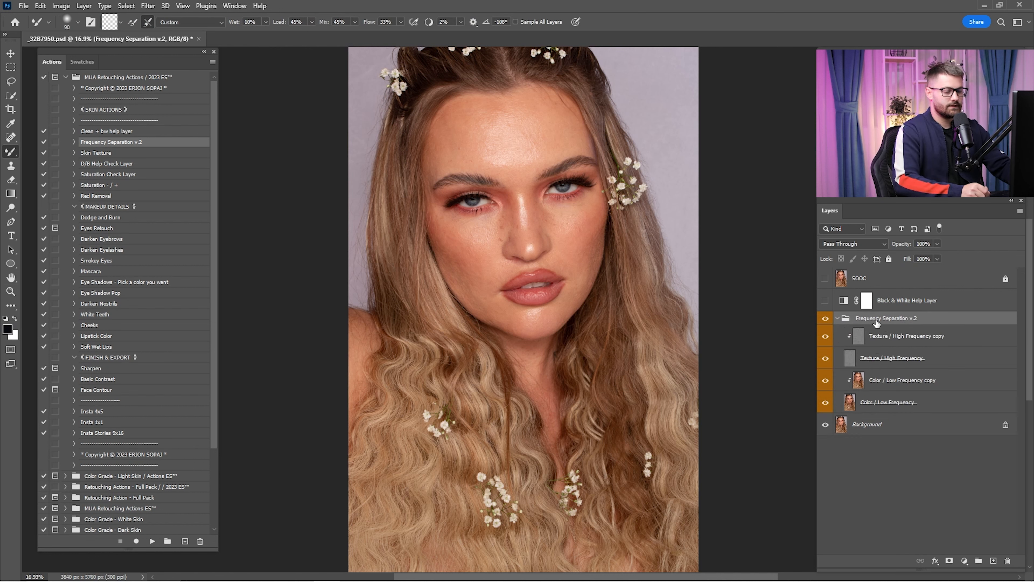
{"action": "left_click", "coordinate": [865, 383]}
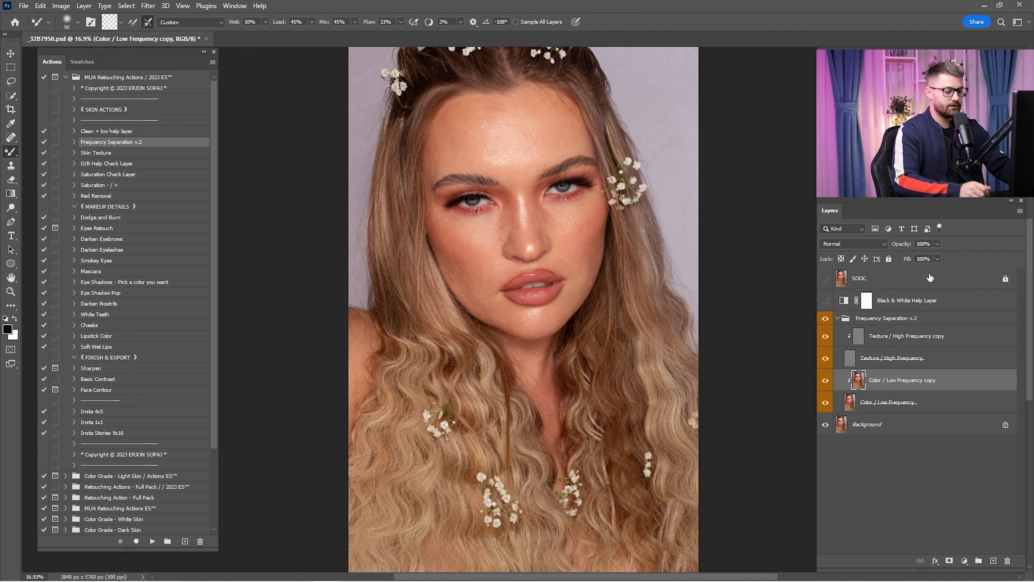
{"action": "key", "text": "ctrl+s"}
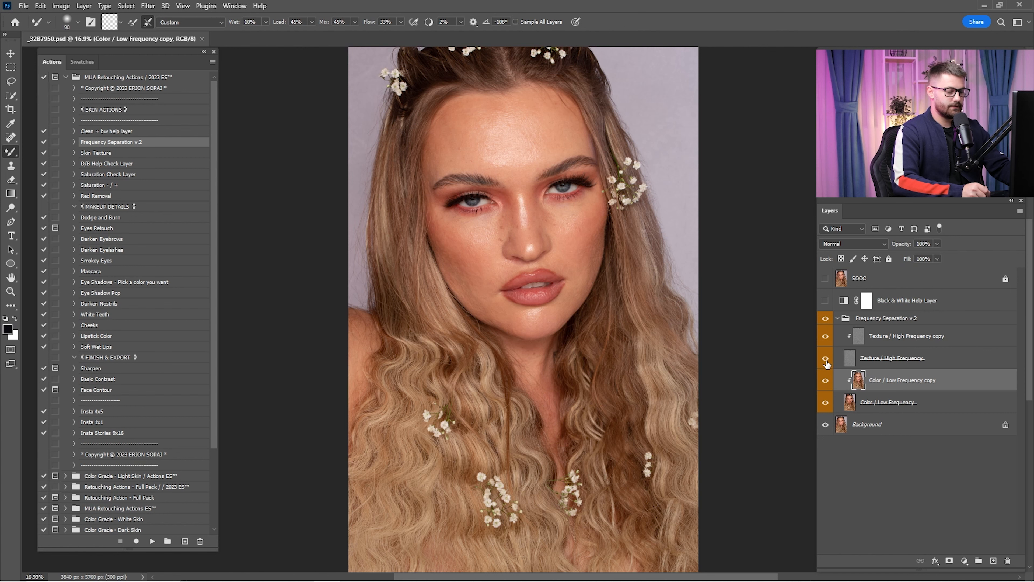
{"action": "left_click", "coordinate": [825, 358]}
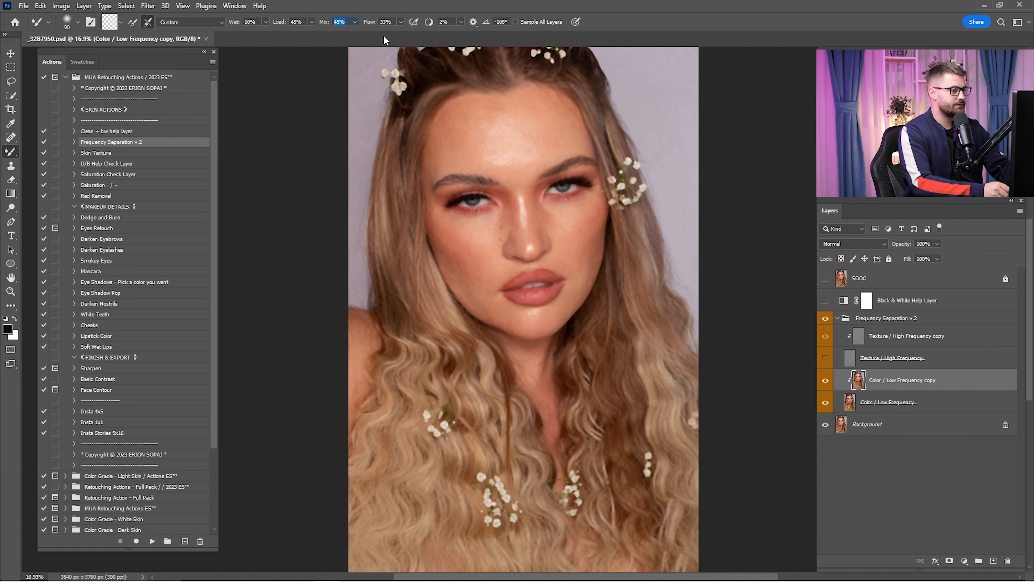
Step: Enlarge the Mixer Brush to 400 px and blend the uneven tones on the forehead
{"action": "key", "text": "z"}
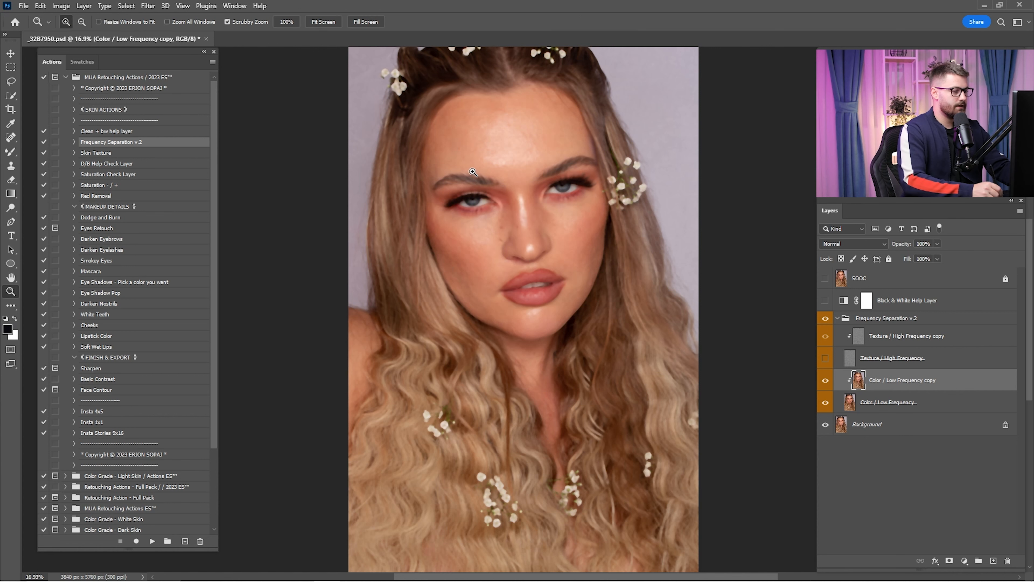
{"action": "mouse_move", "coordinate": [473, 173]}
{"action": "left_mouse_down"}
{"action": "mouse_move", "coordinate": [499, 164]}
{"action": "mouse_move", "coordinate": [528, 280]}
{"action": "left_mouse_up"}
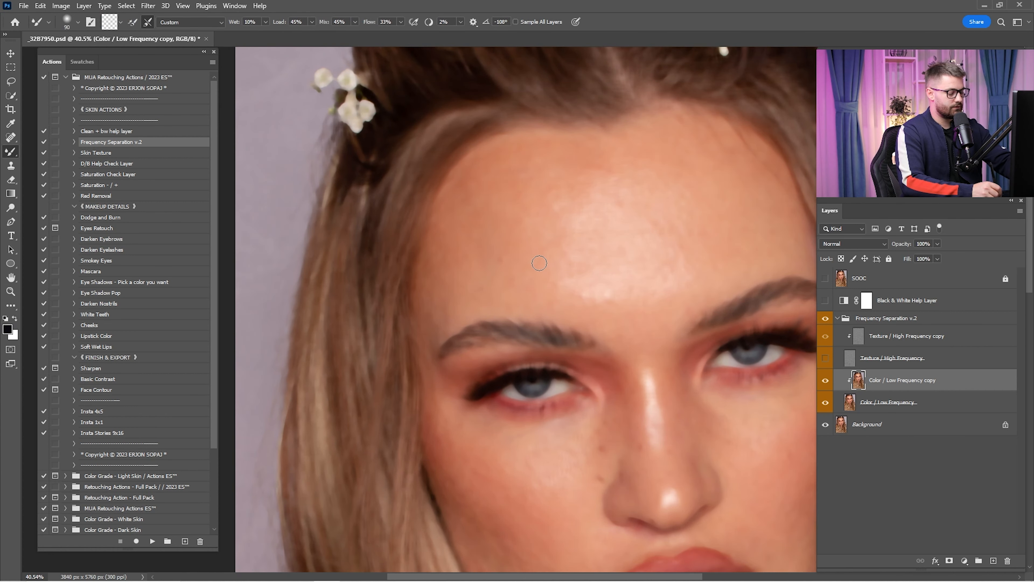
{"action": "key", "text": "bracketright"}
{"action": "key", "text": "bracketright"}
{"action": "key", "text": "bracketright"}
{"action": "key", "text": "bracketright"}
{"action": "key", "text": "bracketright"}
{"action": "key", "text": "bracketright"}
{"action": "mouse_move", "coordinate": [523, 256]}
{"action": "left_mouse_down"}
{"action": "mouse_move", "coordinate": [501, 250]}
{"action": "mouse_move", "coordinate": [513, 241]}
{"action": "mouse_move", "coordinate": [568, 263]}
{"action": "mouse_move", "coordinate": [604, 305]}
{"action": "mouse_move", "coordinate": [547, 230]}
{"action": "left_mouse_up"}
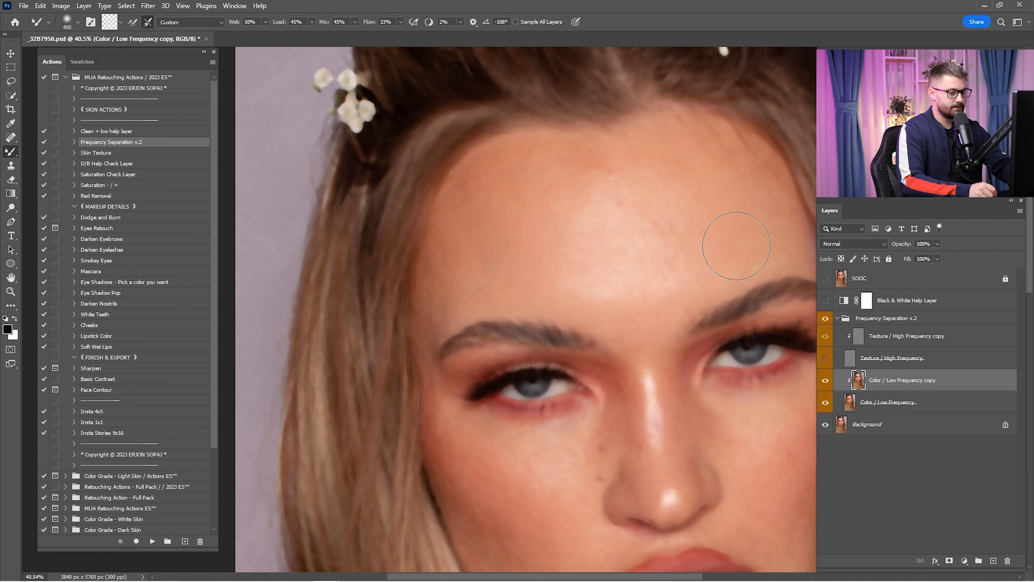
Step: Blend the remaining tone transitions on the forehead and lower face, and show the Texture / High Frequency layer again
{"action": "left_click", "coordinate": [825, 301]}
{"action": "mouse_move", "coordinate": [496, 248]}
{"action": "left_mouse_down"}
{"action": "mouse_move", "coordinate": [530, 177]}
{"action": "mouse_move", "coordinate": [605, 167]}
{"action": "mouse_move", "coordinate": [568, 198]}
{"action": "mouse_move", "coordinate": [564, 272]}
{"action": "left_mouse_up"}
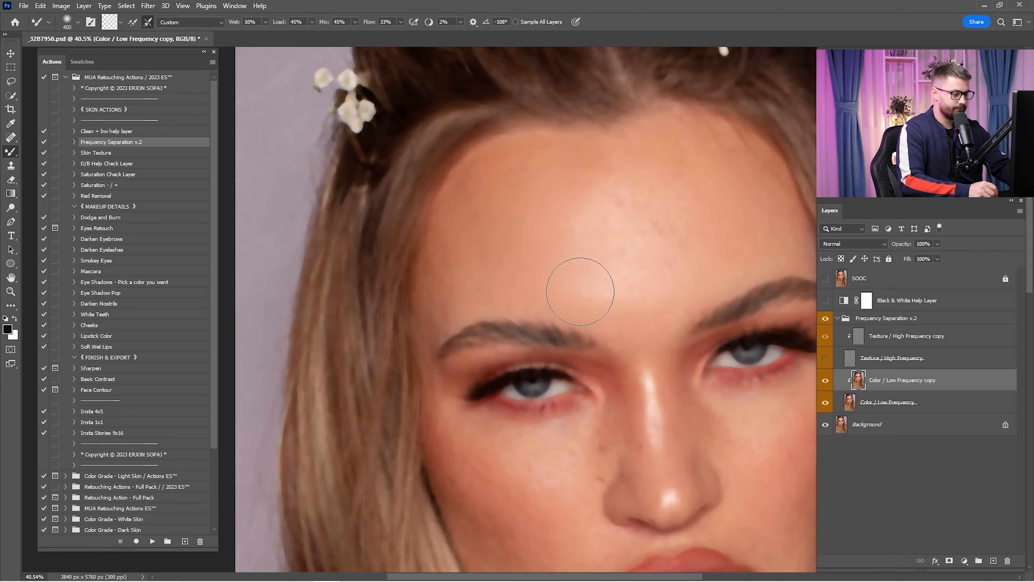
{"action": "left_click_drag", "start_coordinate": [582, 293], "coordinate": [609, 281]}
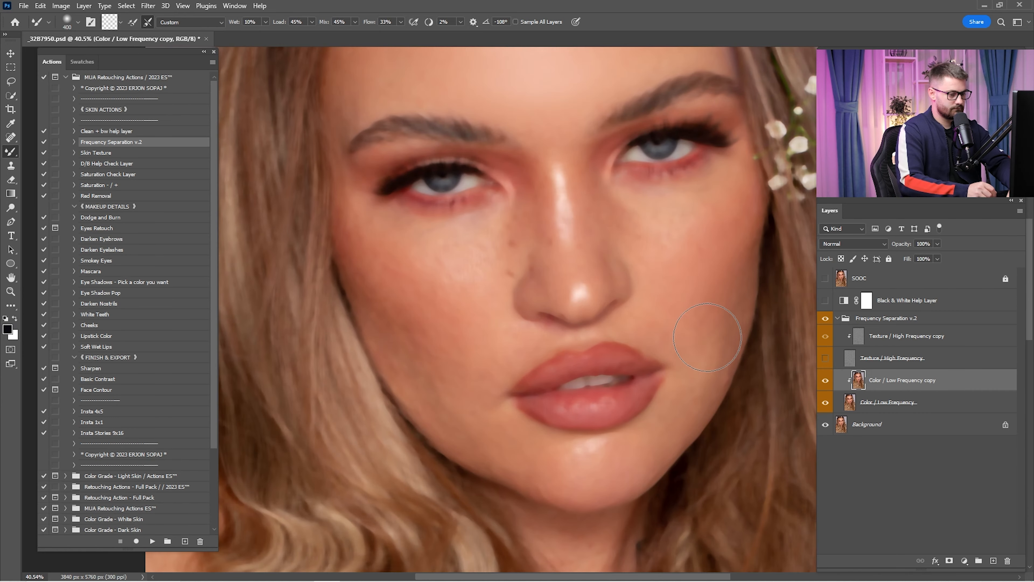
{"action": "scroll", "coordinate": [561, 290], "scroll_direction": "up", "scroll_amount": 5}
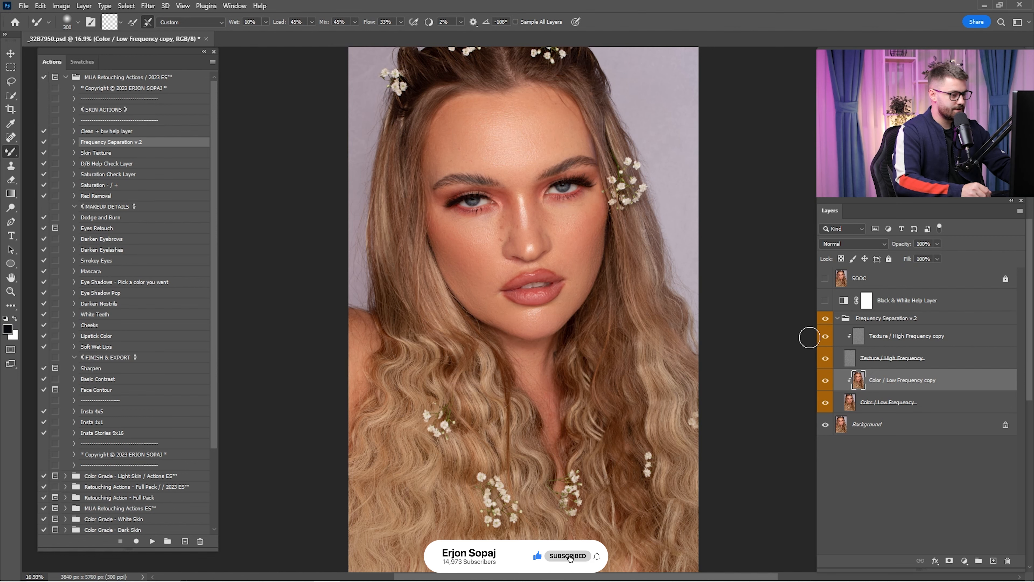
Step: Toggle the Frequency Separation v.2 group's visibility to compare the face before and after the tone blending
{"action": "key", "text": "z"}
{"action": "left_click_drag", "start_coordinate": [505, 206], "coordinate": [708, 329]}
{"action": "left_click", "coordinate": [824, 319]}
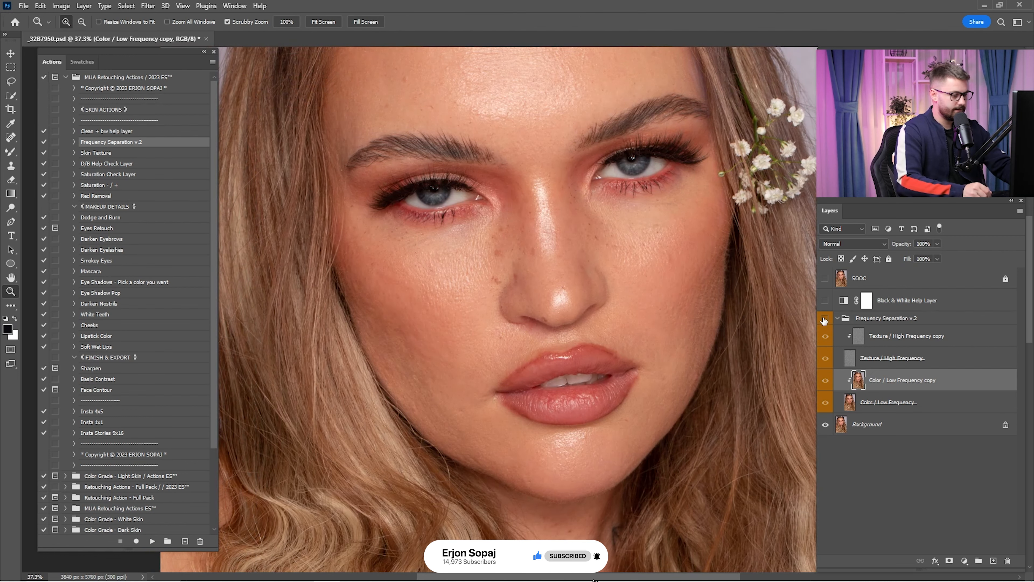
Step: Select the Texture / High Frequency copy layer and activate the Clone Stamp tool for the cheek below the eye
{"action": "left_click", "coordinate": [864, 346]}
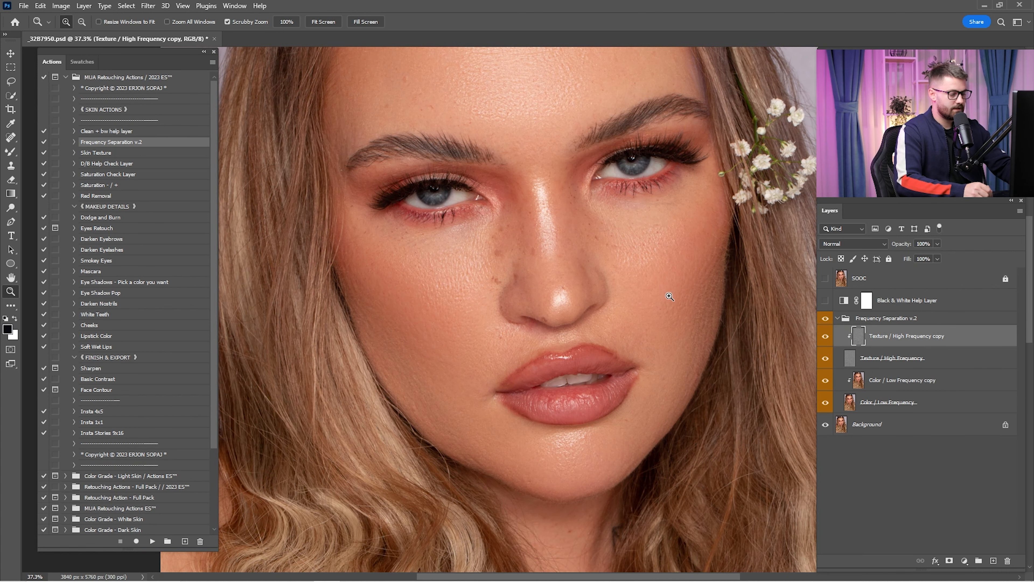
{"action": "left_click_drag", "start_coordinate": [558, 192], "coordinate": [708, 350]}
{"action": "left_click_drag", "start_coordinate": [577, 252], "coordinate": [667, 328]}
{"action": "left_click_drag", "start_coordinate": [668, 328], "coordinate": [612, 274]}
{"action": "left_click_drag", "start_coordinate": [685, 416], "coordinate": [706, 149]}
{"action": "left_click_drag", "start_coordinate": [586, 313], "coordinate": [650, 312]}
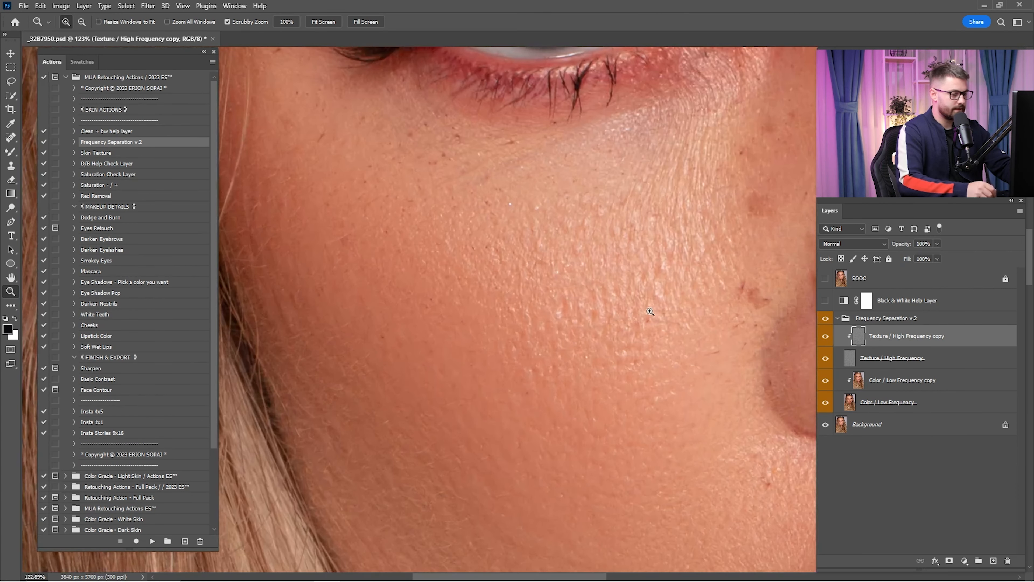
{"action": "left_click", "coordinate": [9, 166]}
{"action": "scroll", "coordinate": [698, 273], "scroll_direction": "up", "scroll_amount": 3}
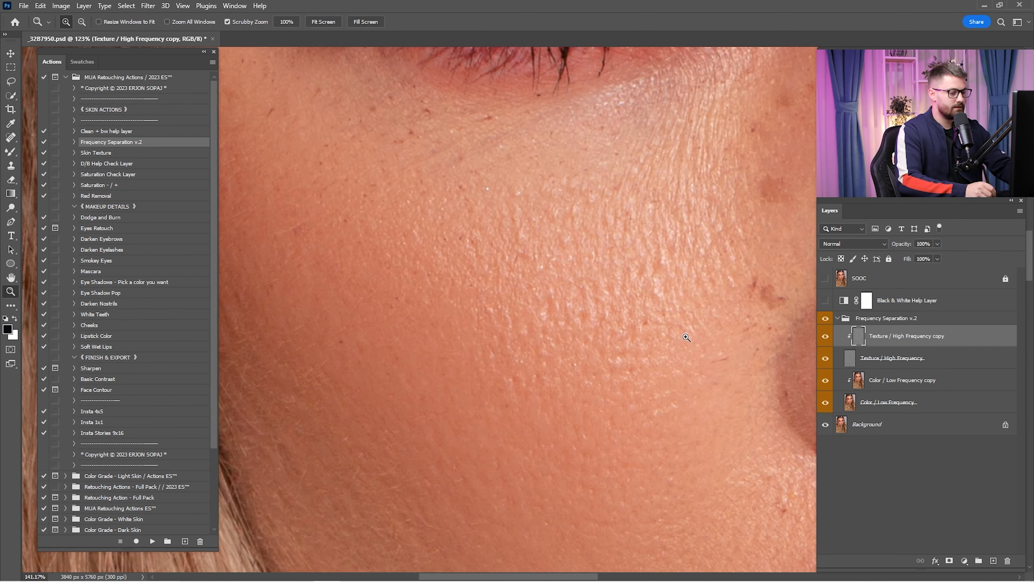
Step: Reduce the Clone Stamp to 40 px and clone clean texture over the rough skin on the cheek beside the nose
{"action": "key", "text": "bracketleft"}
{"action": "key", "text": "bracketleft"}
{"action": "key", "text": "bracketleft"}
{"action": "key", "text": "bracketleft"}
{"action": "key", "text": "bracketleft"}
{"action": "key", "text": "bracketleft"}
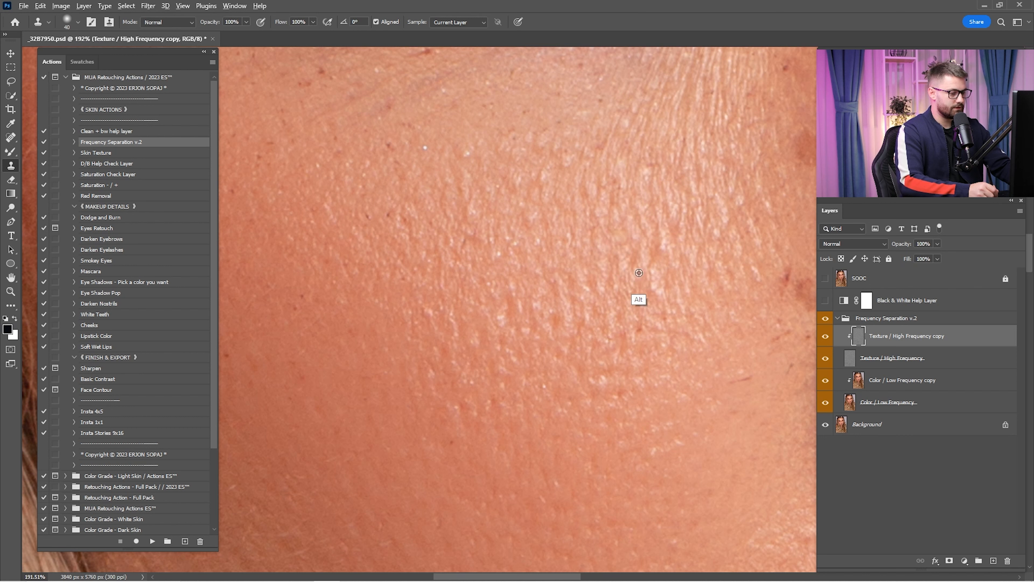
{"action": "left_click", "coordinate": [685, 235], "text": "alt"}
{"action": "left_click_drag", "start_coordinate": [673, 240], "coordinate": [653, 265]}
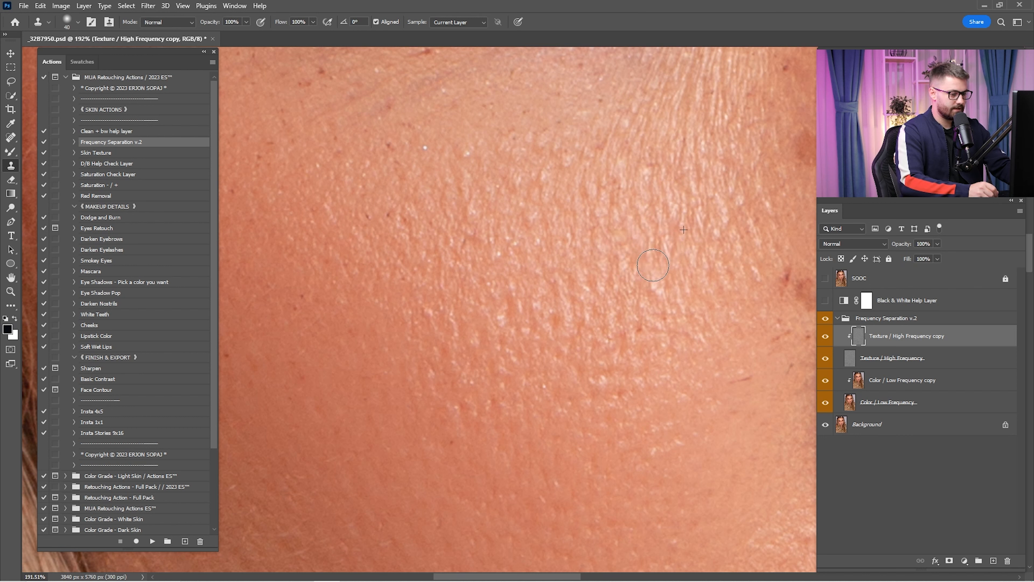
{"action": "left_click_drag", "start_coordinate": [684, 344], "coordinate": [634, 233]}
{"action": "left_click", "coordinate": [691, 300], "text": "alt"}
{"action": "left_click", "coordinate": [689, 272]}
{"action": "left_click_drag", "start_coordinate": [605, 268], "coordinate": [632, 350]}
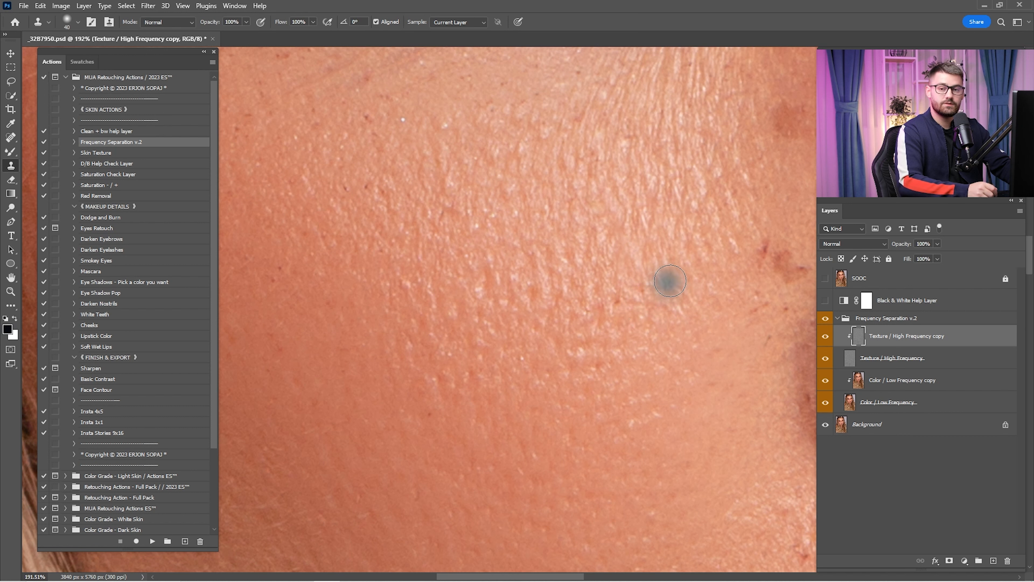
Step: Try cloning the coarse under-eye texture onto the smoother lower cheek
{"action": "left_click", "coordinate": [648, 206], "text": "alt"}
{"action": "mouse_move", "coordinate": [601, 453]}
{"action": "left_mouse_down"}
{"action": "mouse_move", "coordinate": [639, 447]}
{"action": "mouse_move", "coordinate": [633, 483]}
{"action": "left_mouse_up"}
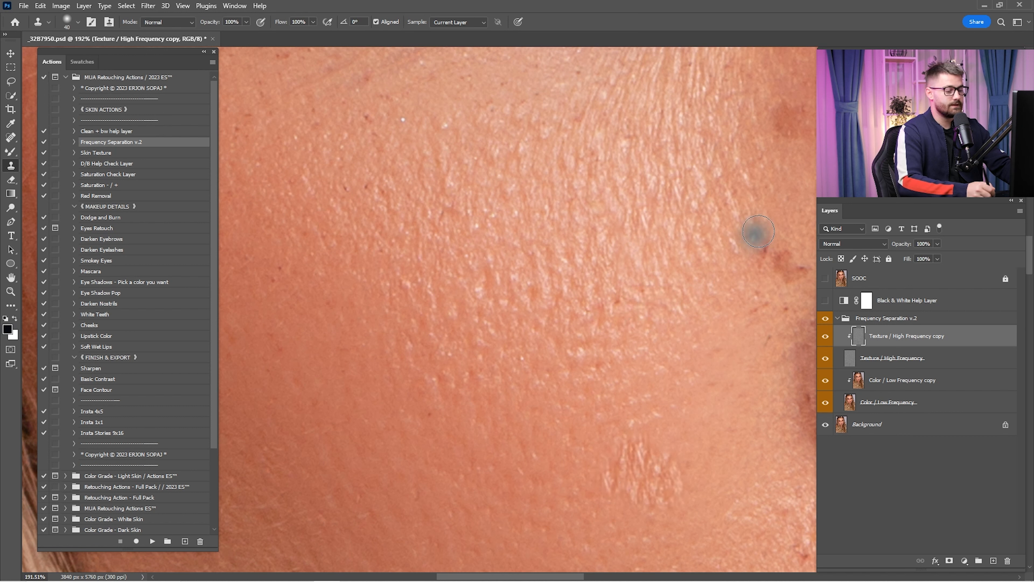
{"action": "key", "text": "ctrl+z"}
Step: Clone clean texture over the small blemishes and fine hairs on the outer cheek next to the hairline
{"action": "left_click_drag", "start_coordinate": [638, 244], "coordinate": [664, 333]}
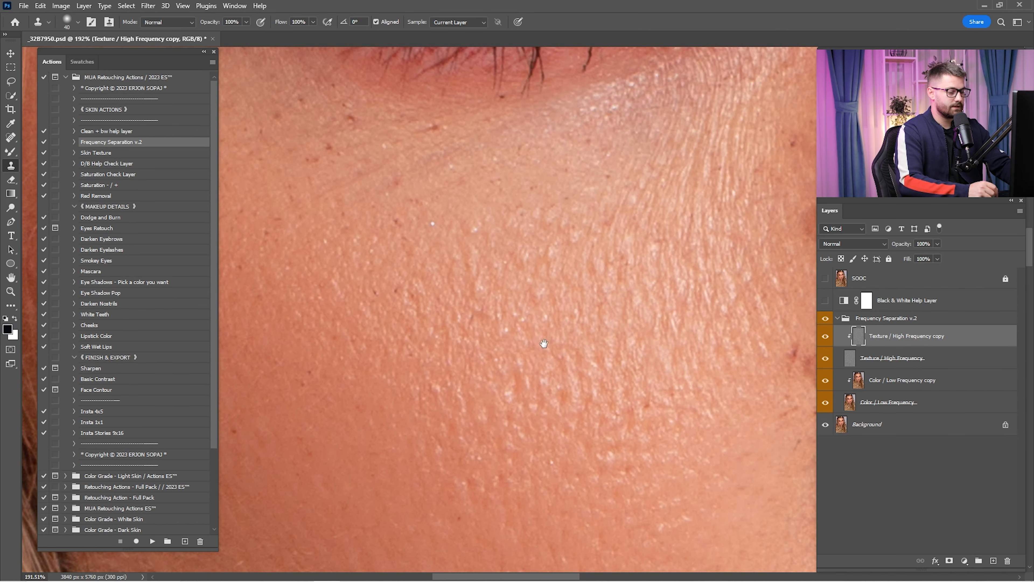
{"action": "left_click_drag", "start_coordinate": [544, 343], "coordinate": [669, 324]}
{"action": "left_click_drag", "start_coordinate": [503, 277], "coordinate": [596, 323]}
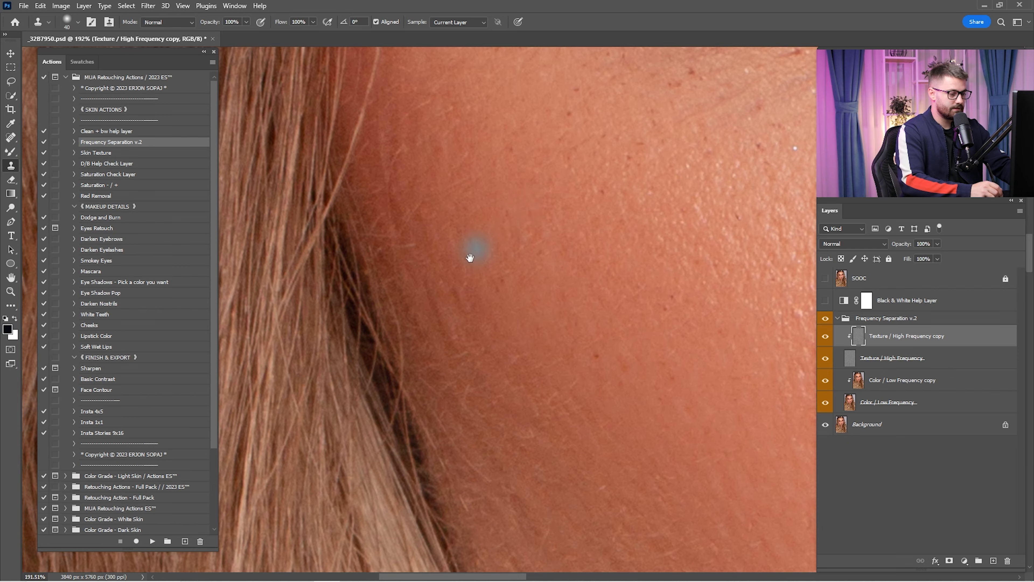
{"action": "left_click_drag", "start_coordinate": [470, 256], "coordinate": [552, 249]}
{"action": "left_click_drag", "start_coordinate": [559, 307], "coordinate": [570, 360]}
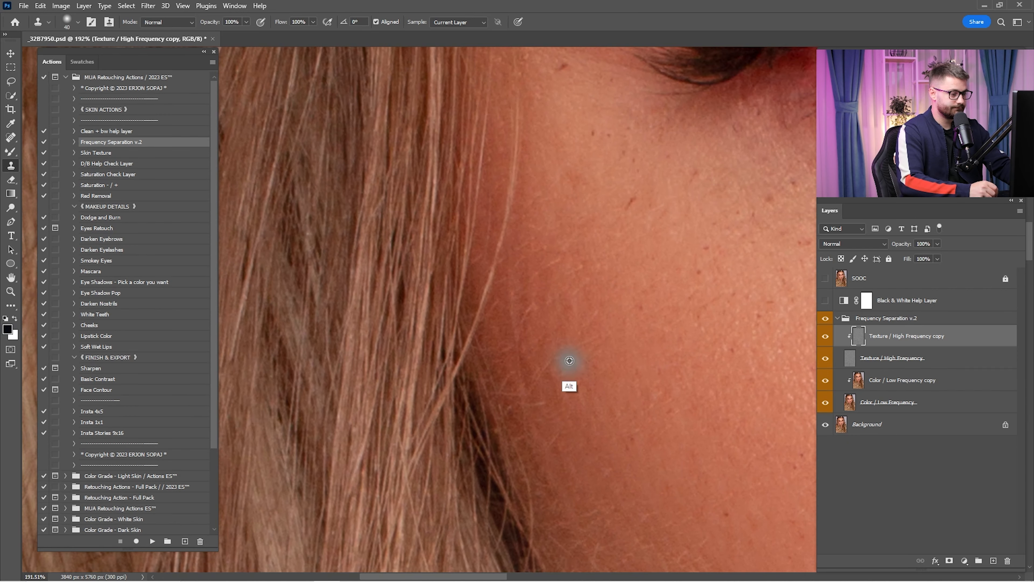
{"action": "left_click_drag", "start_coordinate": [557, 195], "coordinate": [628, 359]}
Step: Clone out the small spots between the eyebrows and around the bridge of the nose with a 15 px Clone Stamp
{"action": "key", "text": "z"}
{"action": "key", "text": "s"}
{"action": "left_click_drag", "start_coordinate": [648, 260], "coordinate": [423, 203]}
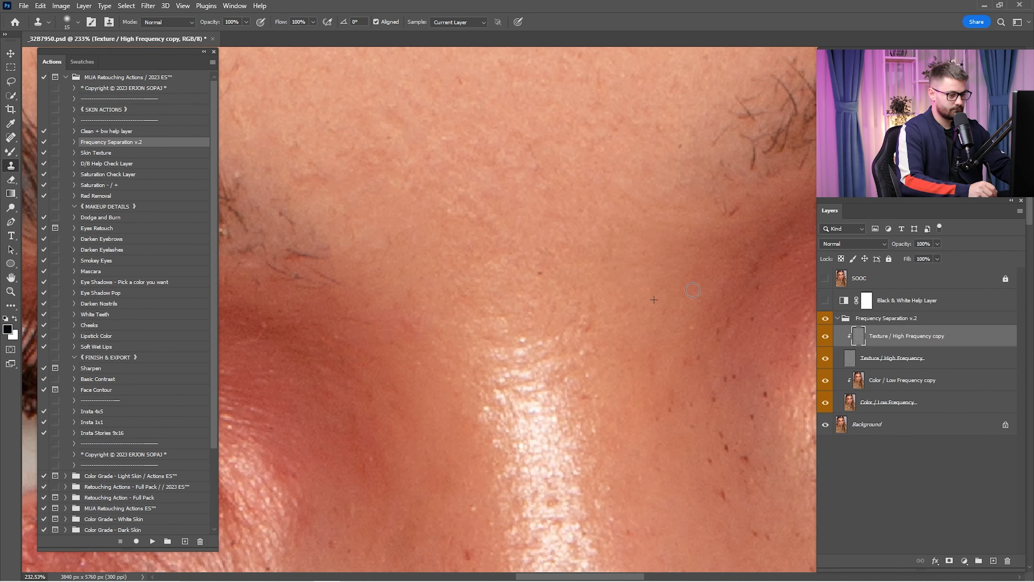
{"action": "left_click_drag", "start_coordinate": [733, 358], "coordinate": [391, 196]}
{"action": "left_click_drag", "start_coordinate": [587, 167], "coordinate": [653, 306]}
{"action": "left_click_drag", "start_coordinate": [319, 224], "coordinate": [522, 281]}
Step: Reduce the Clone Stamp to 10 px and clean the fine details in and around the eye
{"action": "key", "text": "bracketleft"}
{"action": "key", "text": "bracketleft"}
{"action": "key", "text": "bracketleft"}
{"action": "key", "text": "bracketleft"}
{"action": "left_click_drag", "start_coordinate": [733, 216], "coordinate": [325, 328]}
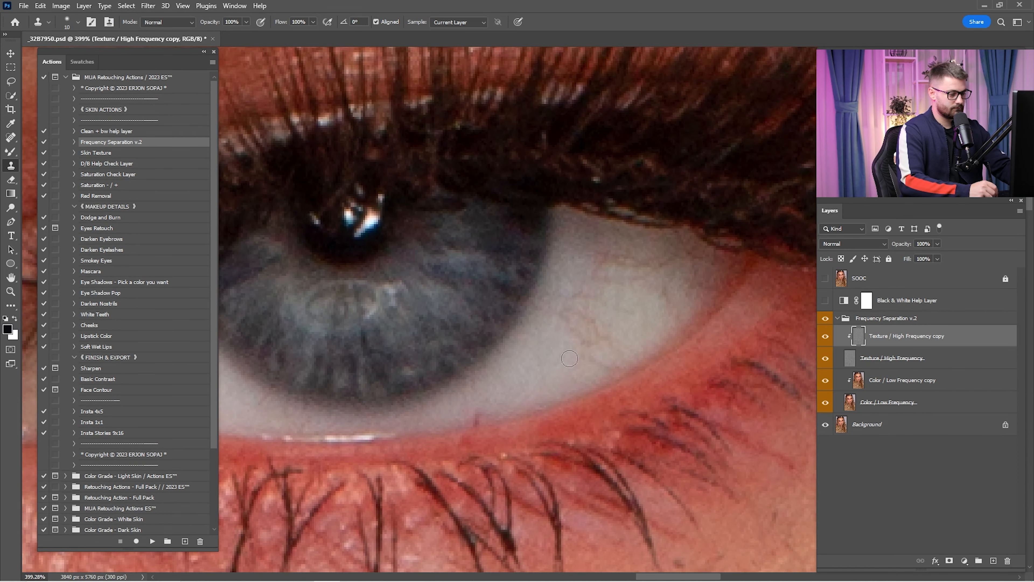
Step: Clone clean texture over the fine veins and specks in the white of the eye
{"action": "left_click_drag", "start_coordinate": [431, 412], "coordinate": [652, 300]}
{"action": "mouse_move", "coordinate": [652, 300]}
{"action": "left_mouse_down"}
{"action": "mouse_move", "coordinate": [733, 301]}
{"action": "mouse_move", "coordinate": [570, 300]}
{"action": "left_mouse_up"}
{"action": "left_click_drag", "start_coordinate": [692, 448], "coordinate": [723, 234]}
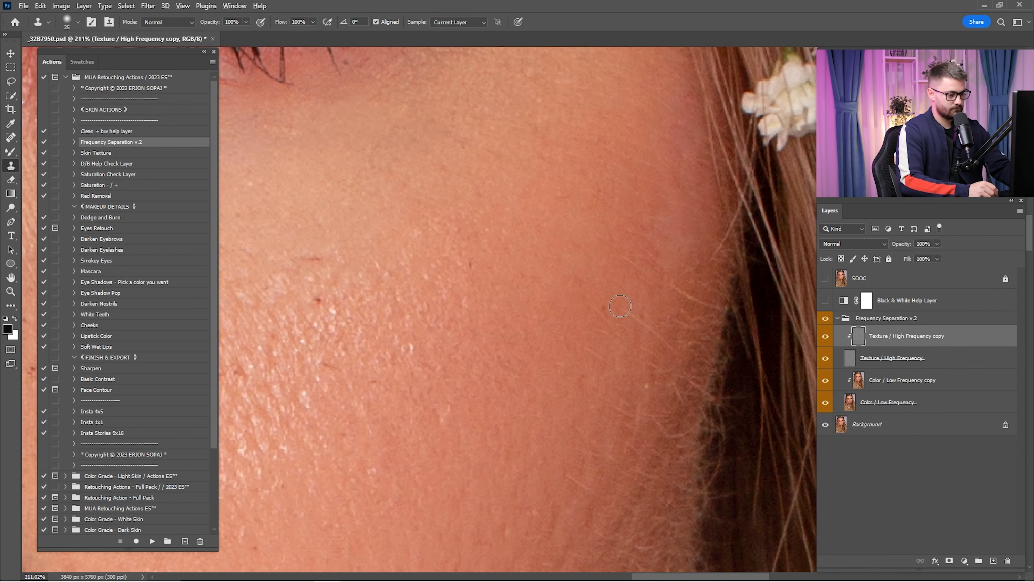
Step: Clone clean skin texture over the remaining small spots and fine hairs on the outer cheek by the hairline
{"action": "key", "text": "z"}
{"action": "left_click_drag", "start_coordinate": [673, 277], "coordinate": [672, 134]}
{"action": "key", "text": "s"}
{"action": "mouse_move", "coordinate": [696, 366]}
{"action": "left_mouse_down"}
{"action": "mouse_move", "coordinate": [718, 311]}
{"action": "mouse_move", "coordinate": [694, 401]}
{"action": "left_mouse_up"}
Step: Duplicate the Texture / High Frequency copy layer and fill the duplicate with 50% Gray
{"action": "key", "text": "z"}
{"action": "left_click_drag", "start_coordinate": [668, 462], "coordinate": [595, 462]}
{"action": "key", "text": "ctrl+j"}
{"action": "left_click", "coordinate": [41, 6]}
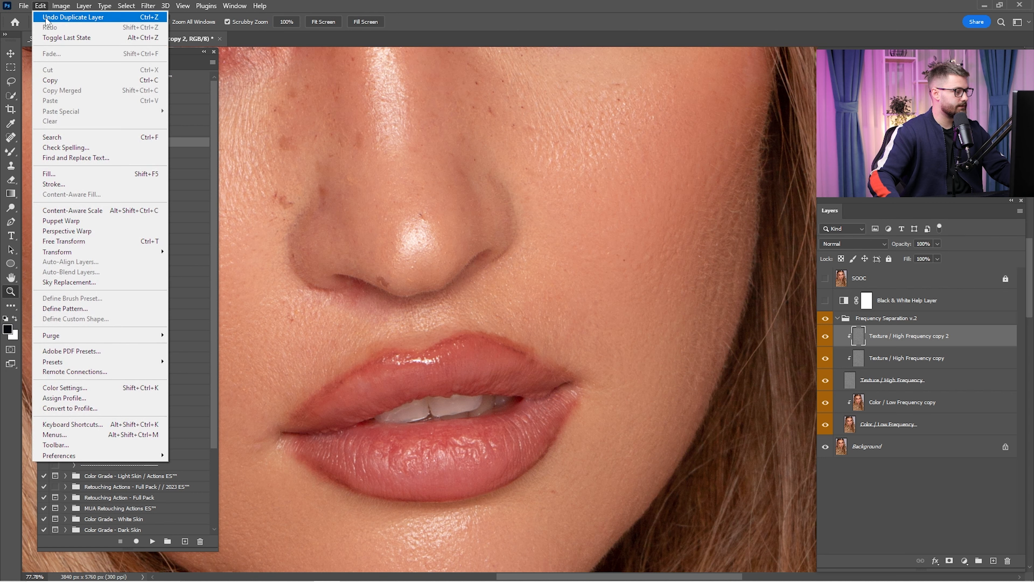
{"action": "left_click", "coordinate": [89, 174]}
{"action": "left_click", "coordinate": [517, 150]}
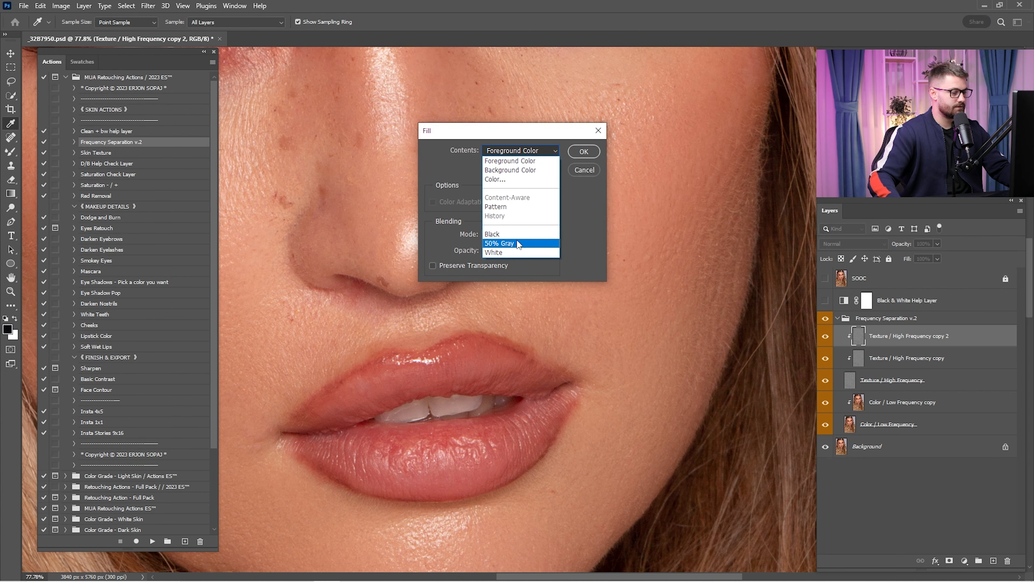
{"action": "left_click", "coordinate": [519, 246]}
{"action": "left_click", "coordinate": [585, 151]}
Step: Hide the gray texture layer behind a black mask and paint white over the outer cheek and jaw with a soft brush
{"action": "key", "text": "z"}
{"action": "mouse_move", "coordinate": [669, 208]}
{"action": "left_mouse_down"}
{"action": "mouse_move", "coordinate": [613, 203]}
{"action": "mouse_move", "coordinate": [645, 203]}
{"action": "left_mouse_up"}
{"action": "left_click", "coordinate": [949, 560], "text": "alt"}
{"action": "key", "text": "b"}
{"action": "left_click_drag", "start_coordinate": [317, 192], "coordinate": [362, 285]}
{"action": "mouse_move", "coordinate": [688, 155]}
{"action": "left_mouse_down"}
{"action": "mouse_move", "coordinate": [651, 265]}
{"action": "mouse_move", "coordinate": [631, 403]}
{"action": "left_mouse_up"}
{"action": "left_click_drag", "start_coordinate": [650, 351], "coordinate": [707, 203]}
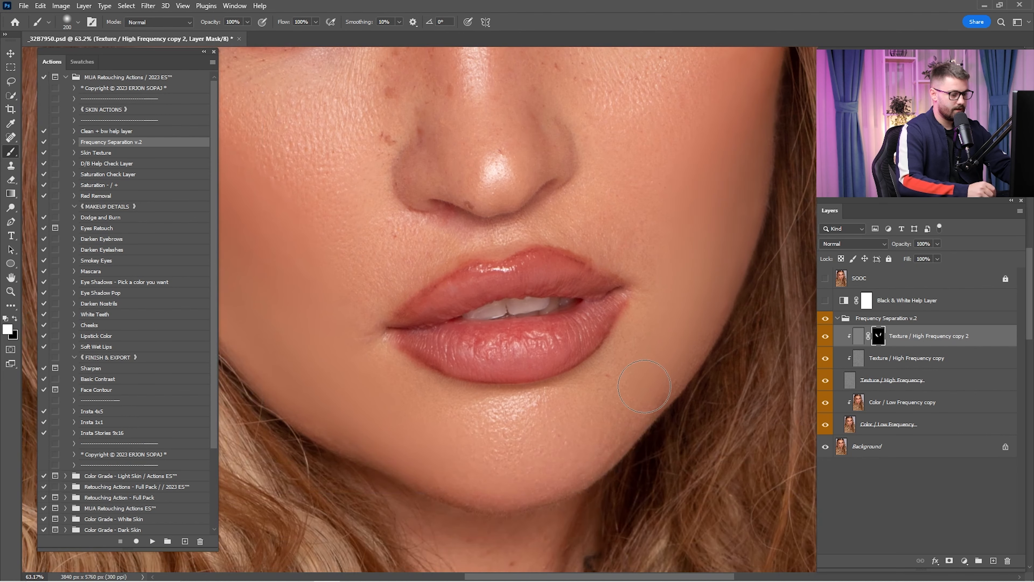
Step: Paint white on the gray layer's mask over the opposite cheek, the outer edges of the face and the chin
{"action": "mouse_move", "coordinate": [294, 314]}
{"action": "left_mouse_down"}
{"action": "mouse_move", "coordinate": [527, 303]}
{"action": "mouse_move", "coordinate": [659, 437]}
{"action": "left_mouse_up"}
{"action": "left_click_drag", "start_coordinate": [537, 275], "coordinate": [502, 211]}
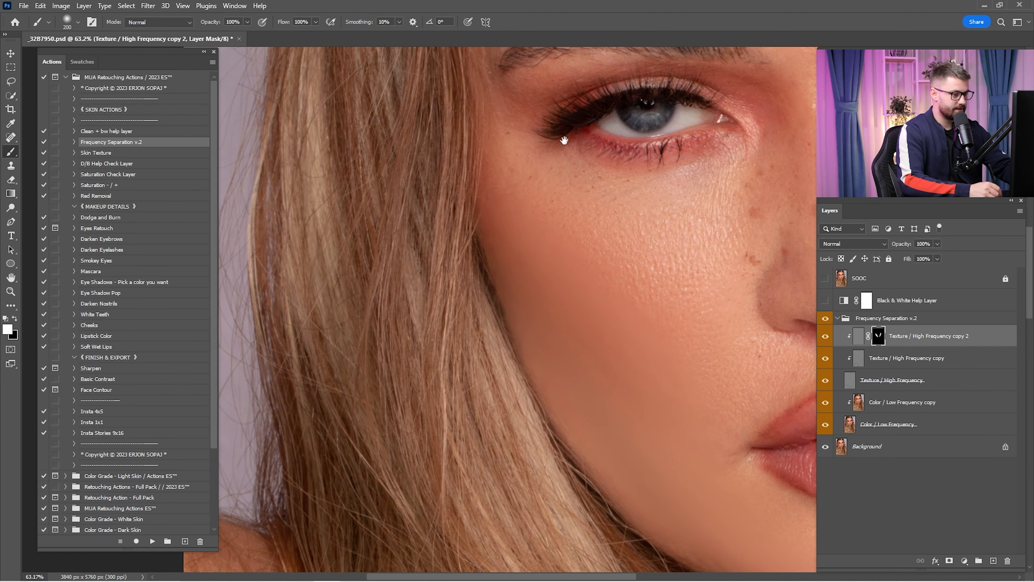
{"action": "left_click_drag", "start_coordinate": [564, 140], "coordinate": [471, 505]}
{"action": "key", "text": "bracketright"}
{"action": "key", "text": "bracketright"}
{"action": "left_click_drag", "start_coordinate": [503, 284], "coordinate": [716, 122]}
{"action": "mouse_move", "coordinate": [466, 396]}
{"action": "left_mouse_down"}
{"action": "mouse_move", "coordinate": [480, 279]}
{"action": "mouse_move", "coordinate": [476, 31]}
{"action": "left_mouse_up"}
{"action": "left_click_drag", "start_coordinate": [573, 353], "coordinate": [520, 204]}
{"action": "key", "text": "bracketleft"}
{"action": "left_click_drag", "start_coordinate": [578, 321], "coordinate": [466, 243]}
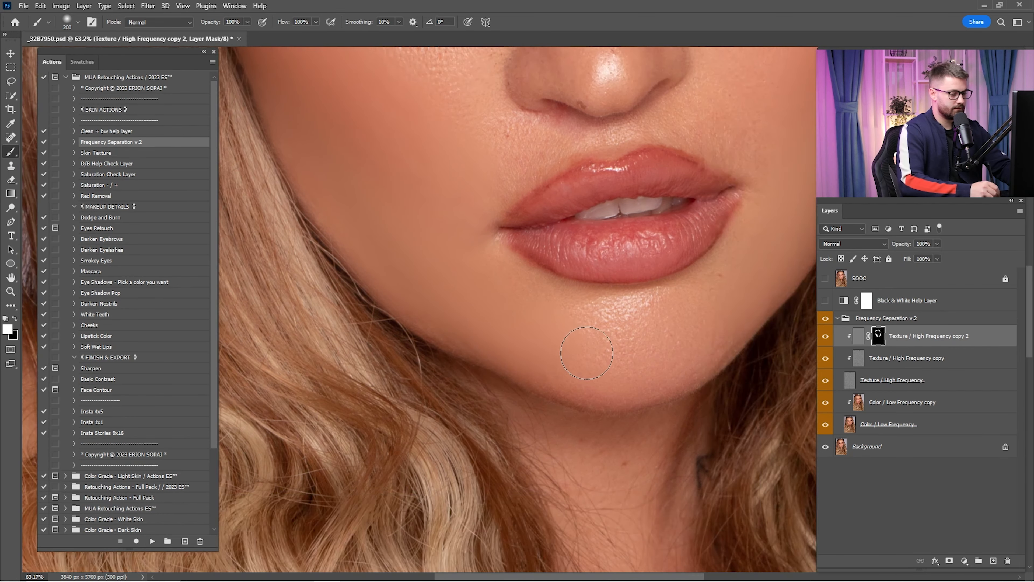
{"action": "left_click_drag", "start_coordinate": [610, 184], "coordinate": [313, 338]}
Step: Set the gray texture layer's opacity to 45% and compare the cheek with the layer hidden and shown
{"action": "key", "text": "z"}
{"action": "left_click_drag", "start_coordinate": [448, 286], "coordinate": [481, 285]}
{"action": "left_click", "coordinate": [825, 337]}
{"action": "left_click", "coordinate": [825, 336]}
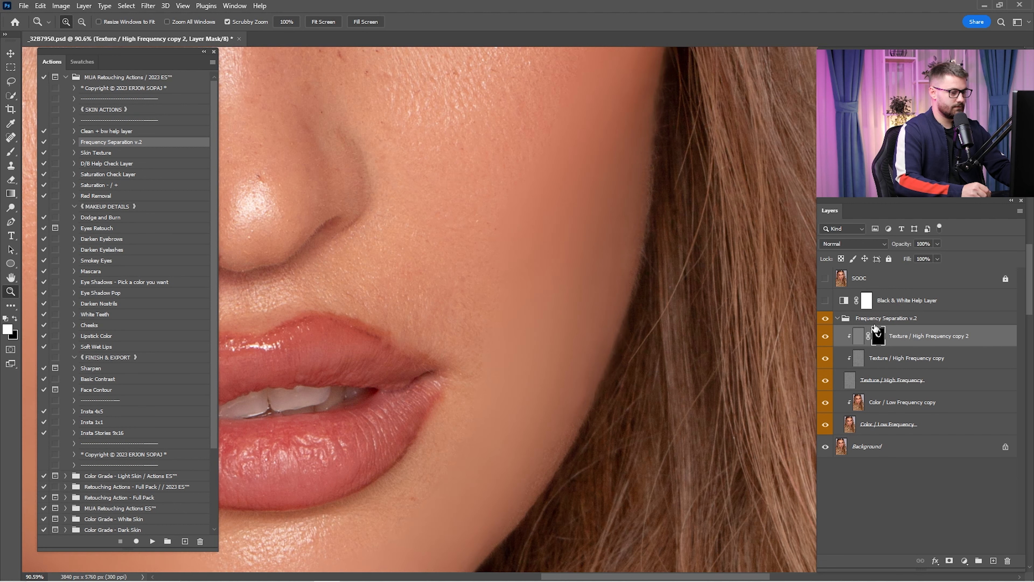
{"action": "left_click", "coordinate": [929, 244]}
{"action": "type", "text": "45"}
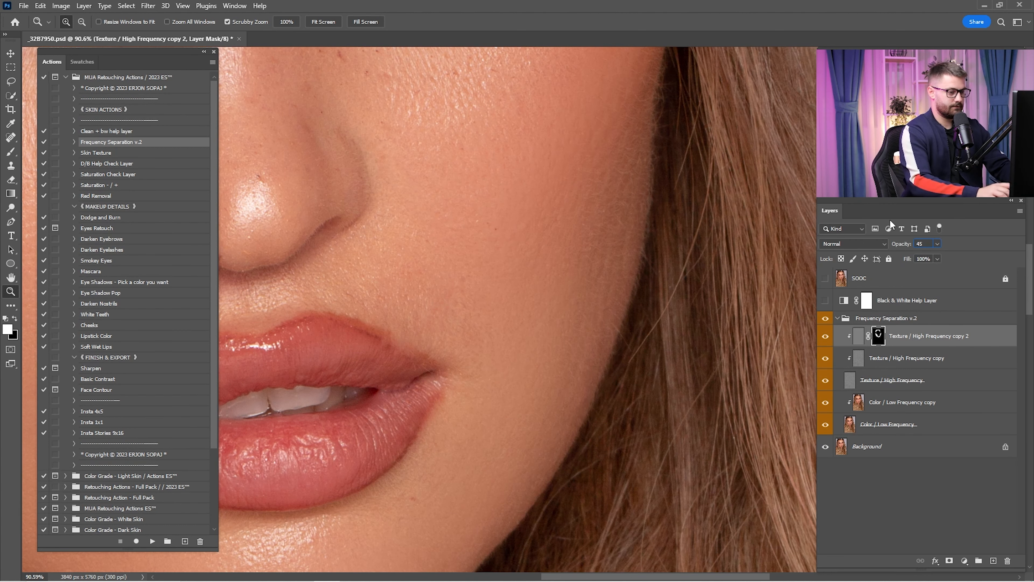
{"action": "key", "text": "Return"}
{"action": "left_click_drag", "start_coordinate": [646, 289], "coordinate": [725, 296]}
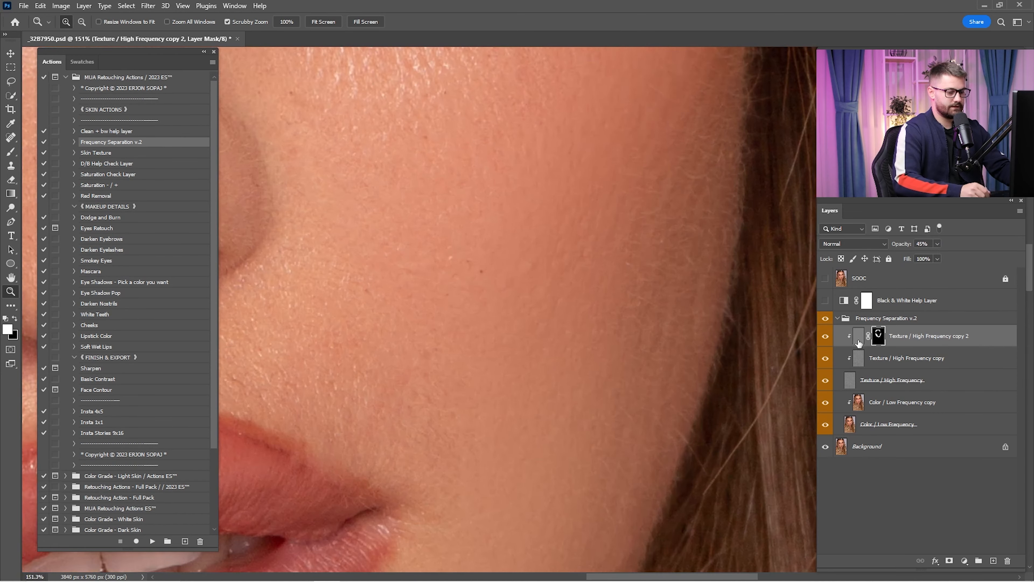
{"action": "left_click", "coordinate": [825, 336]}
{"action": "left_click", "coordinate": [825, 336]}
{"action": "left_click", "coordinate": [825, 336]}
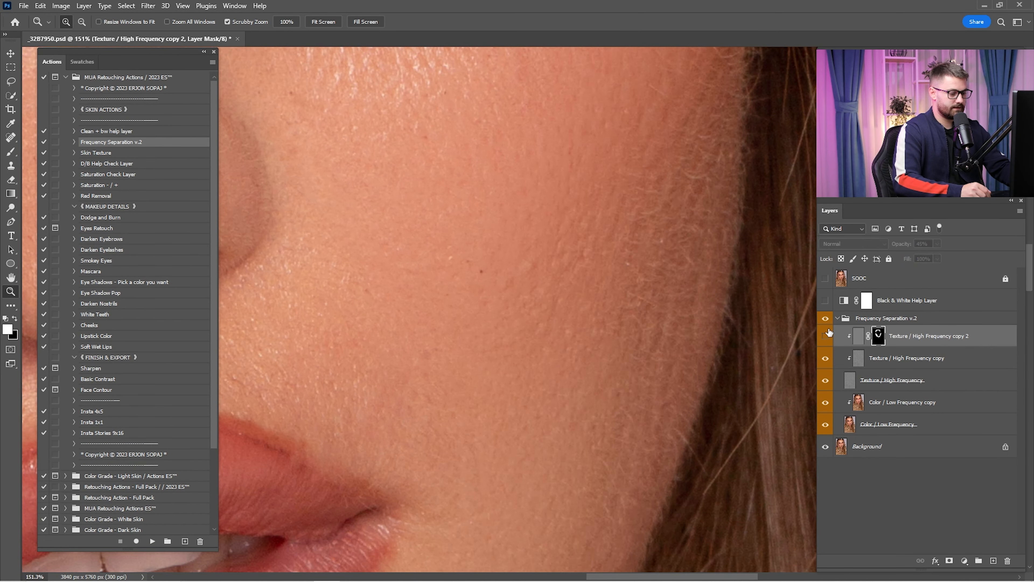
{"action": "left_click", "coordinate": [825, 336]}
{"action": "key", "text": "ctrl+0"}
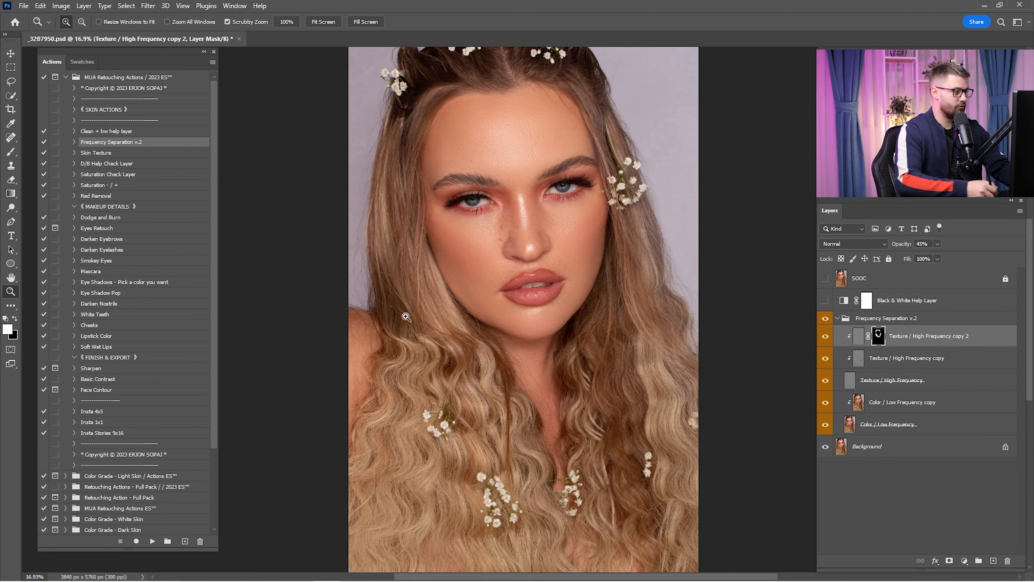
Step: Run the Skin Texture action above the Texture / High Frequency copy 2 layer
{"action": "left_click", "coordinate": [906, 358]}
{"action": "left_click_drag", "start_coordinate": [578, 233], "coordinate": [692, 234]}
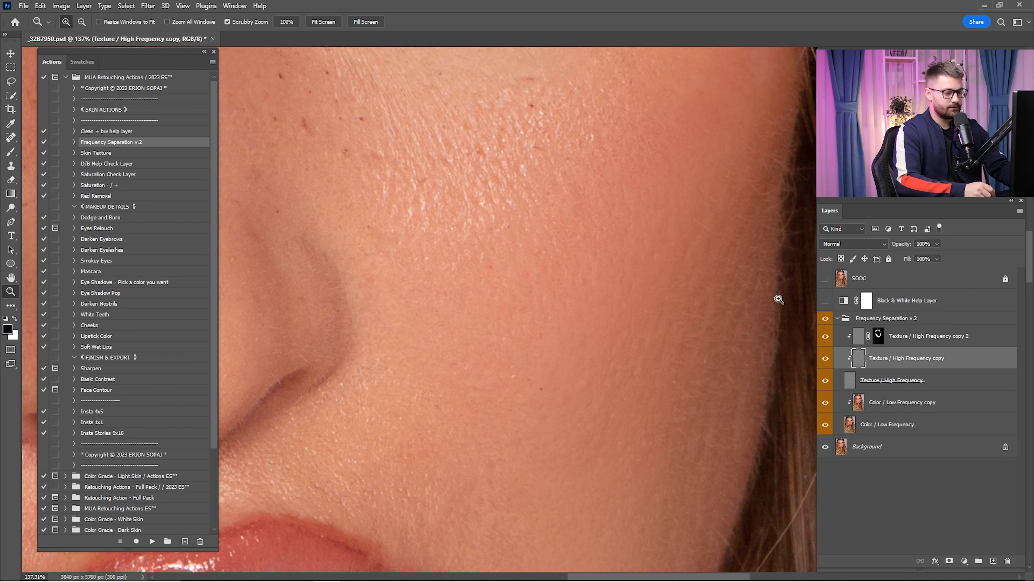
{"action": "left_click", "coordinate": [876, 339]}
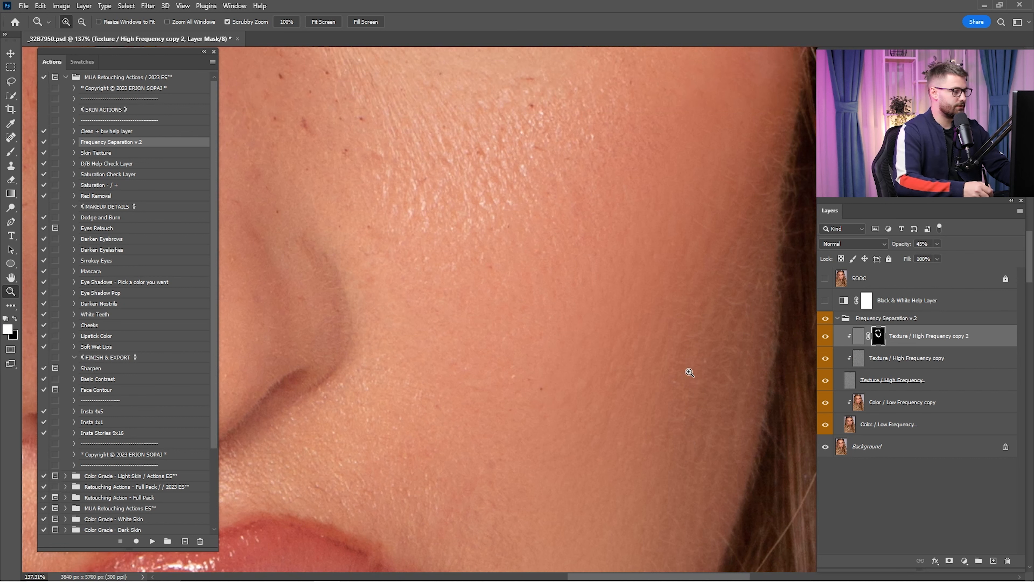
{"action": "left_click", "coordinate": [118, 152]}
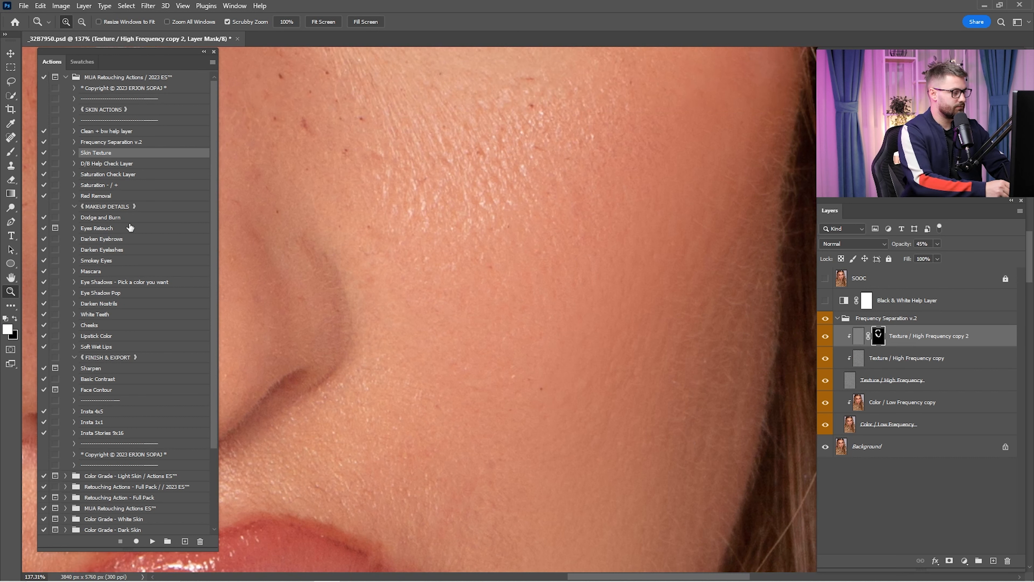
{"action": "left_click", "coordinate": [152, 541]}
Step: Copy the mask of Texture / High Frequency copy 2 onto the Skin Texture layer, replacing its black mask
{"action": "mouse_move", "coordinate": [688, 285]}
{"action": "left_mouse_down"}
{"action": "mouse_move", "coordinate": [658, 360]}
{"action": "mouse_move", "coordinate": [667, 362]}
{"action": "left_mouse_up"}
{"action": "key", "text": "bracketright"}
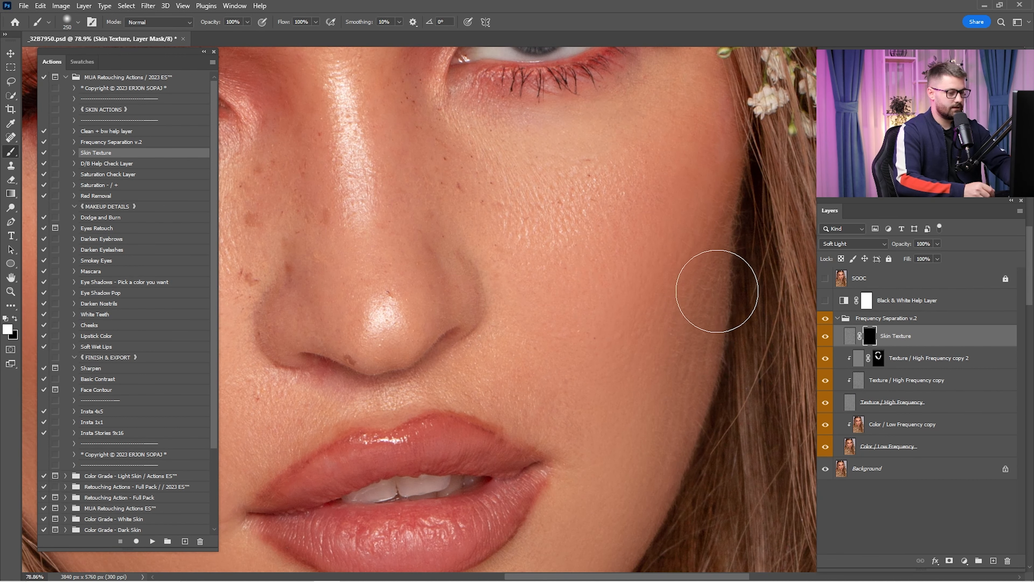
{"action": "left_click_drag", "start_coordinate": [641, 467], "coordinate": [676, 403]}
{"action": "left_click", "coordinate": [879, 359]}
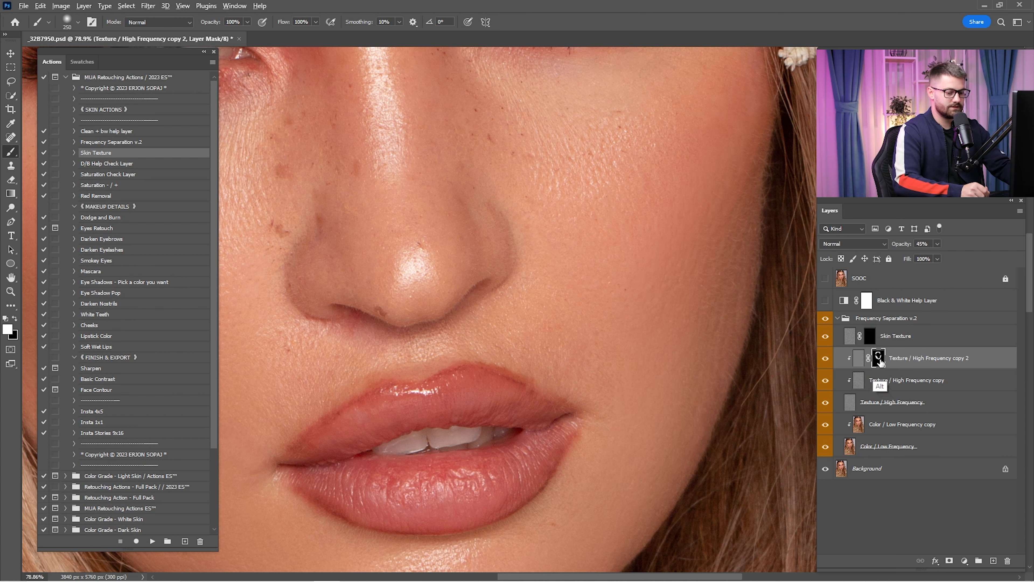
{"action": "left_click_drag", "start_coordinate": [879, 358], "coordinate": [871, 337]}
{"action": "left_click", "coordinate": [467, 220]}
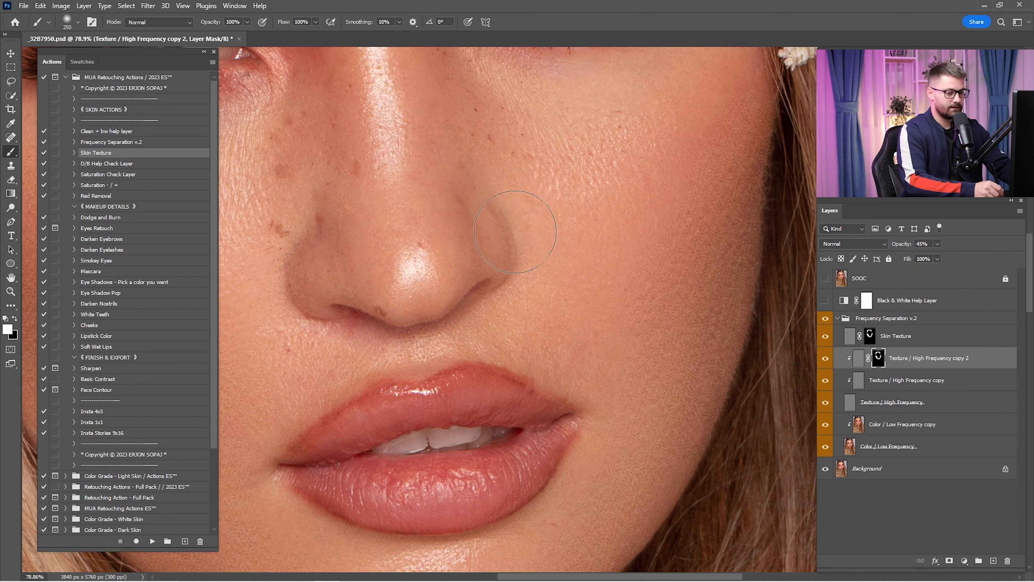
Step: Set the Skin Texture layer's opacity to 25%
{"action": "key", "text": "z"}
{"action": "left_click_drag", "start_coordinate": [745, 302], "coordinate": [717, 362]}
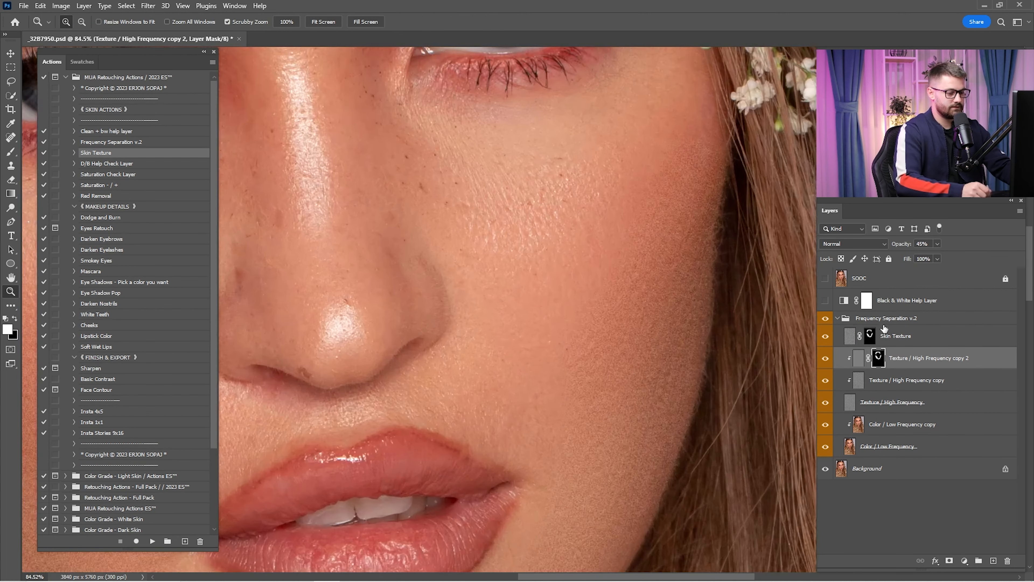
{"action": "left_click", "coordinate": [825, 336]}
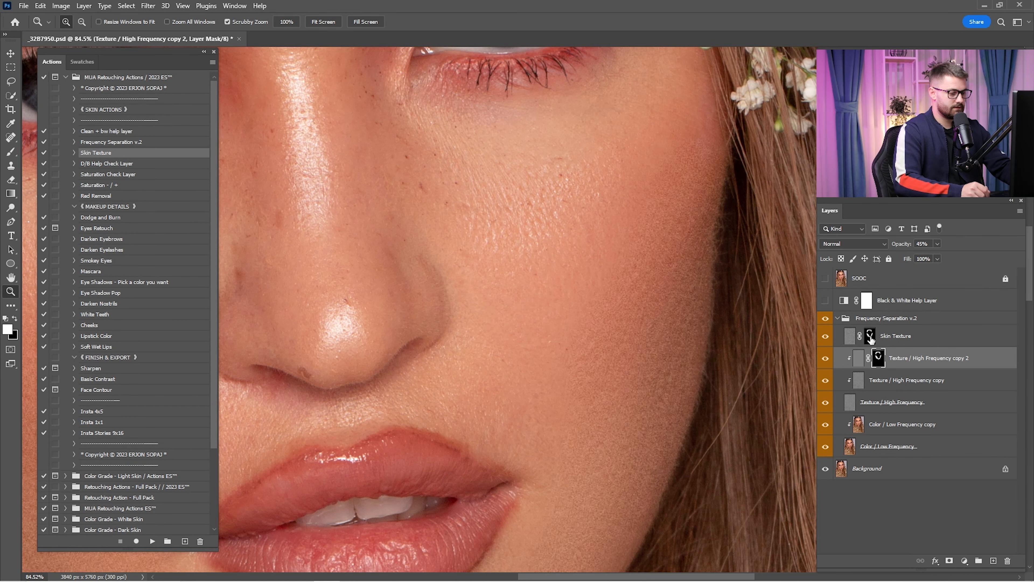
{"action": "left_click", "coordinate": [851, 336]}
{"action": "left_click_drag", "start_coordinate": [716, 343], "coordinate": [784, 343]}
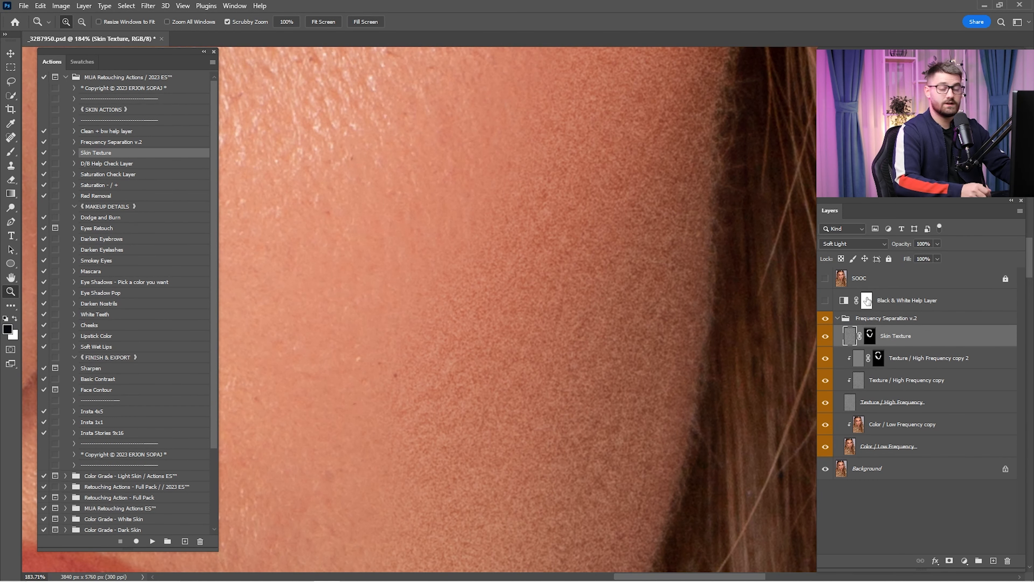
{"action": "left_click", "coordinate": [929, 244]}
{"action": "type", "text": "23"}
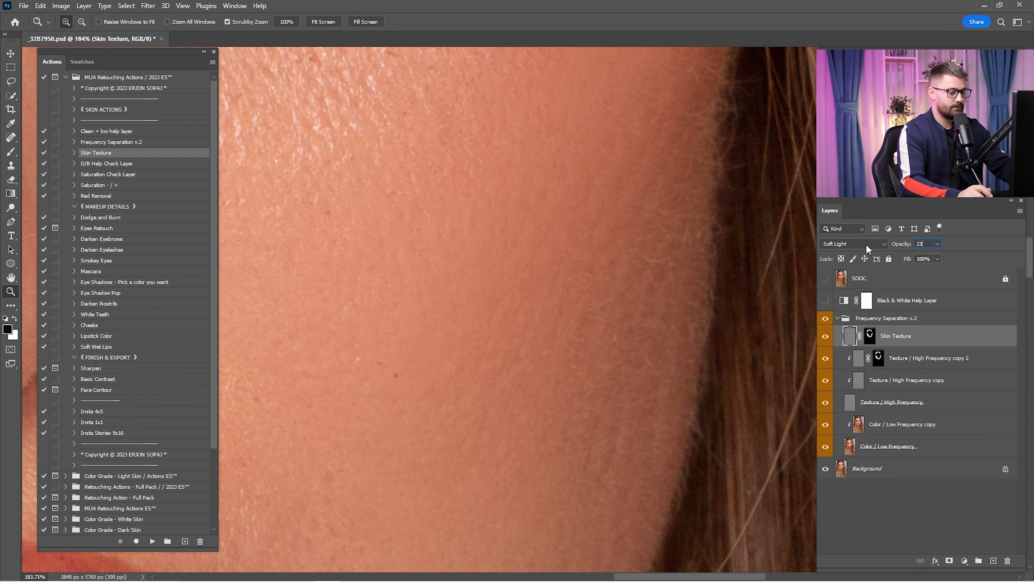
{"action": "key", "text": "BackSpace"}
{"action": "type", "text": "5"}
{"action": "key", "text": "Return"}
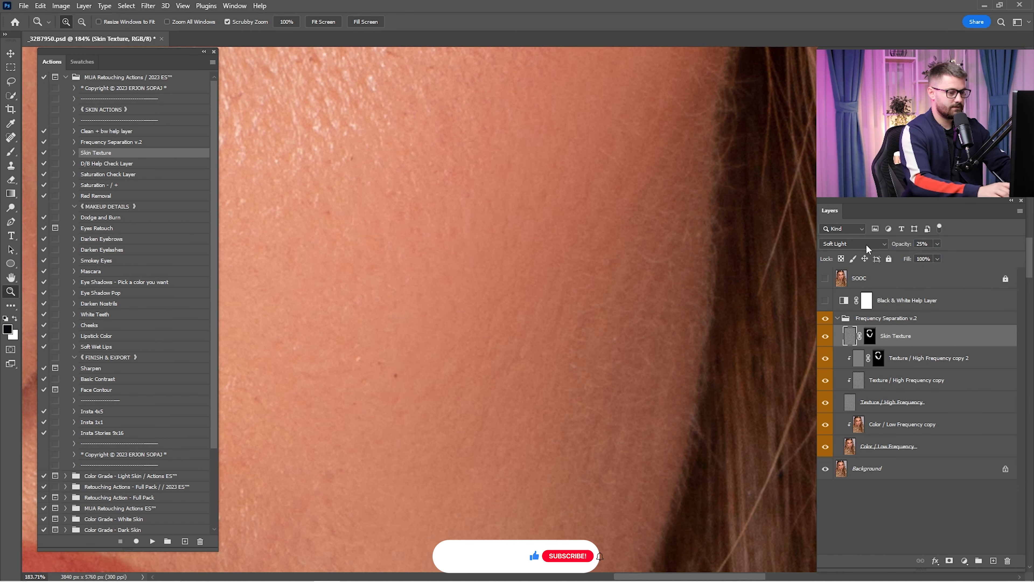
Step: Compare the portrait with and without the Skin Texture layer and the Frequency Separation v.2 group, in color and in black and white
{"action": "left_click", "coordinate": [825, 337]}
{"action": "left_click", "coordinate": [825, 337]}
{"action": "key", "text": "ctrl+0"}
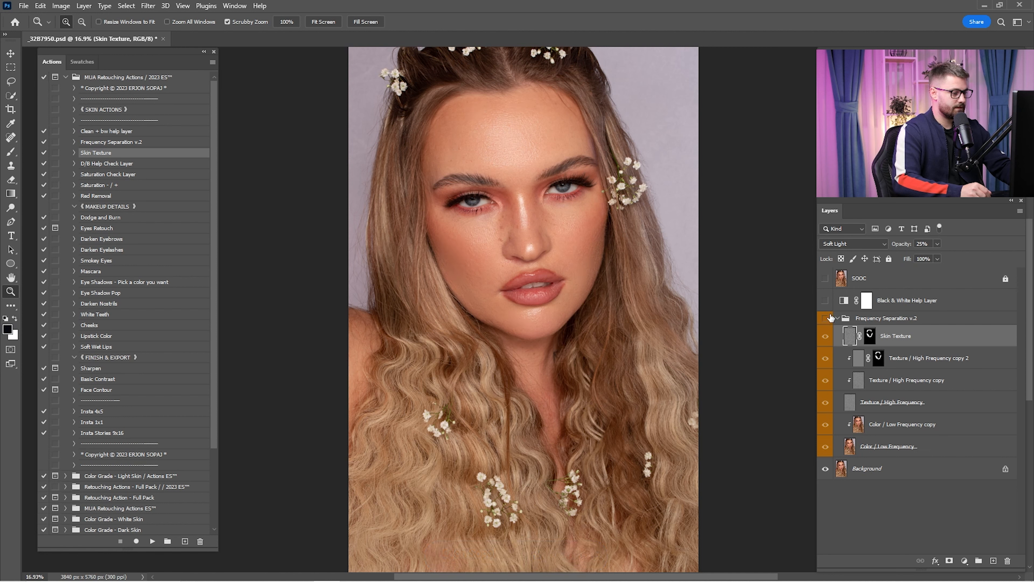
{"action": "left_click", "coordinate": [827, 317]}
{"action": "left_click", "coordinate": [837, 310]}
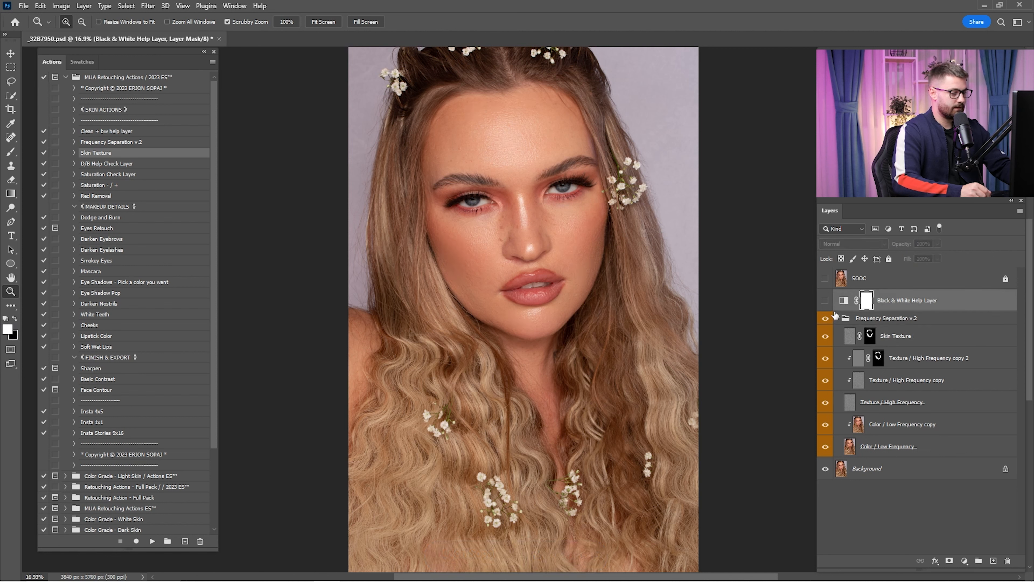
{"action": "left_click", "coordinate": [825, 301]}
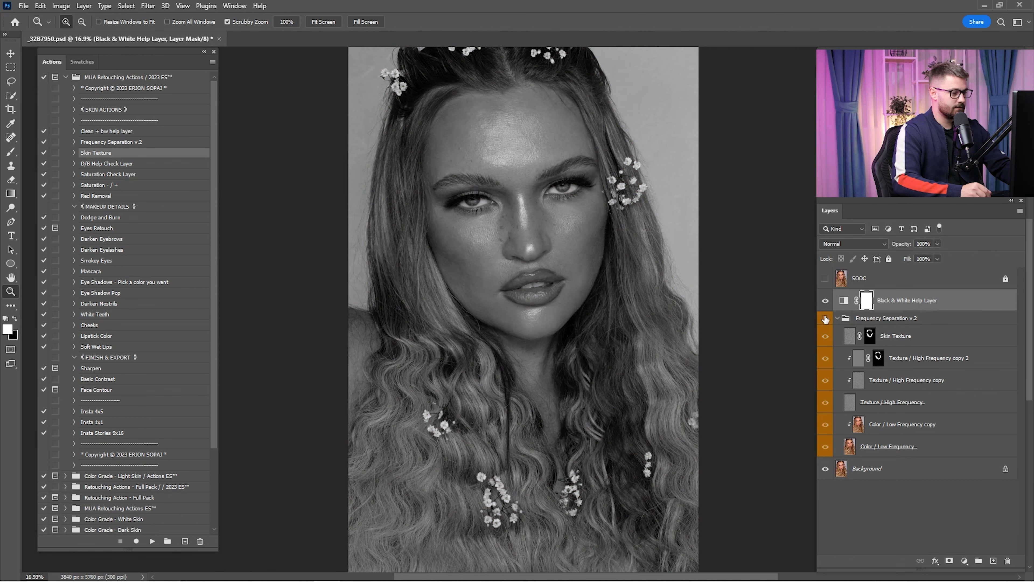
{"action": "left_click", "coordinate": [826, 317]}
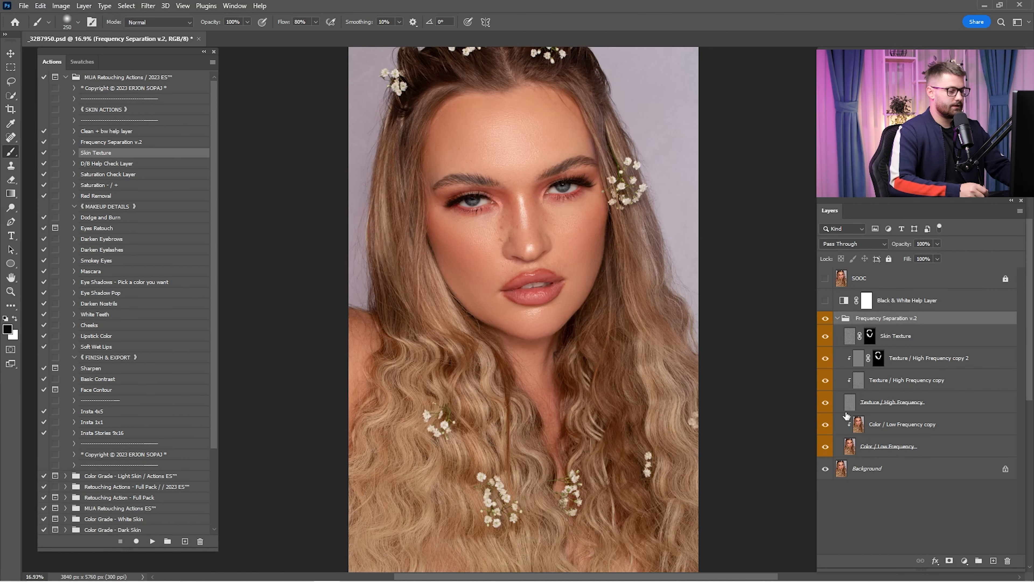
Step: Add an empty layer directly above the Color / Low Frequency copy layer
{"action": "left_click", "coordinate": [888, 425]}
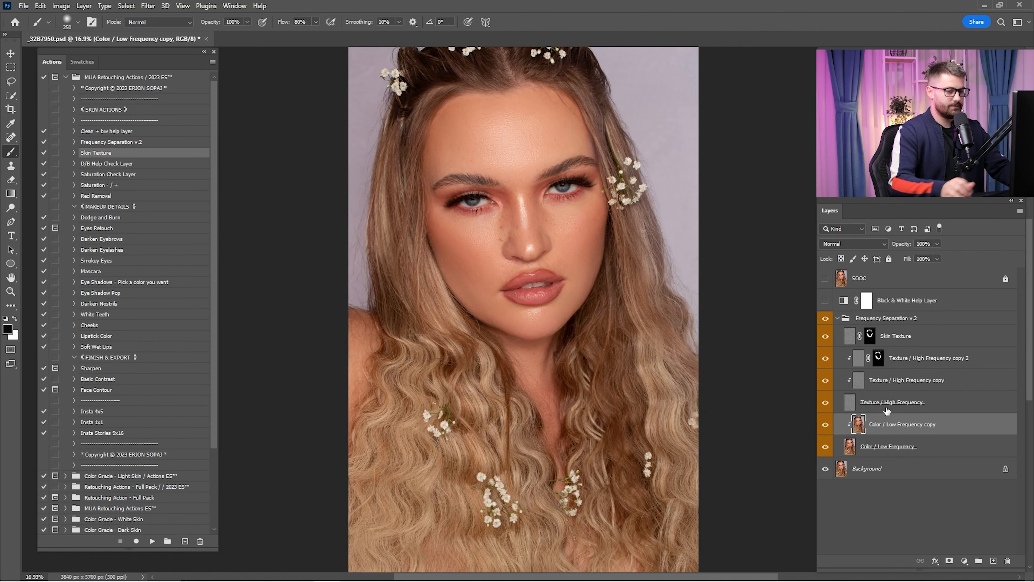
{"action": "left_click", "coordinate": [993, 561]}
{"action": "scroll", "coordinate": [505, 253], "scroll_direction": "up", "scroll_amount": 5}
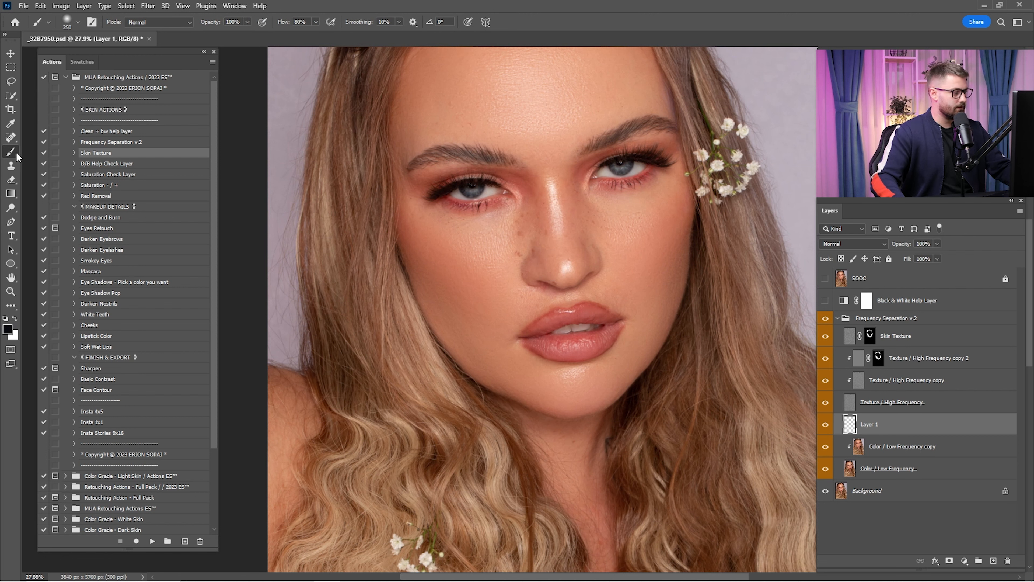
{"action": "scroll", "coordinate": [542, 248], "scroll_direction": "up", "scroll_amount": 5}
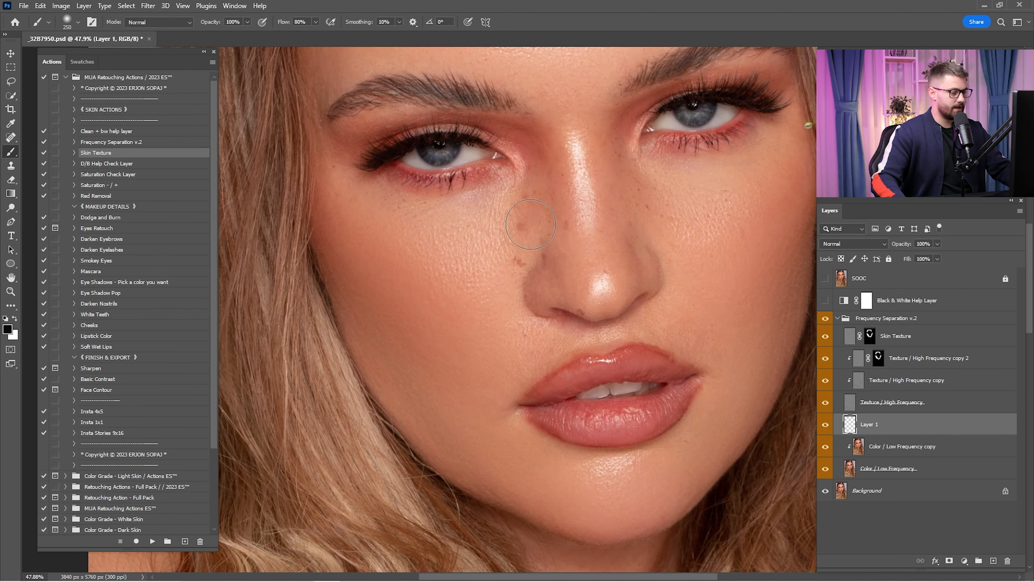
Step: Select the Regular freckles brush from the Freckles brushes - Vera Change set for the Brush tool
{"action": "right_click", "coordinate": [14, 155]}
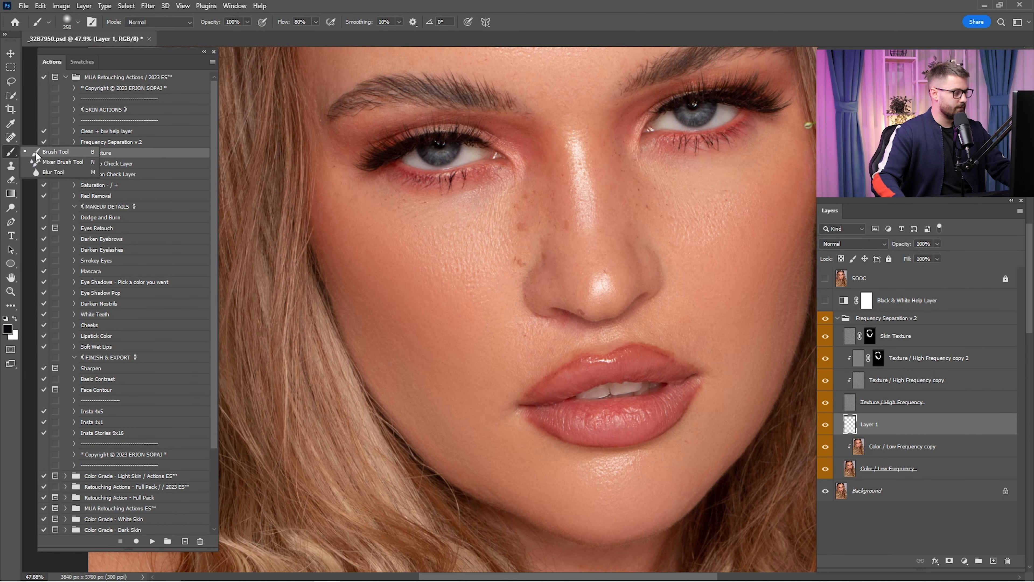
{"action": "left_click", "coordinate": [48, 156]}
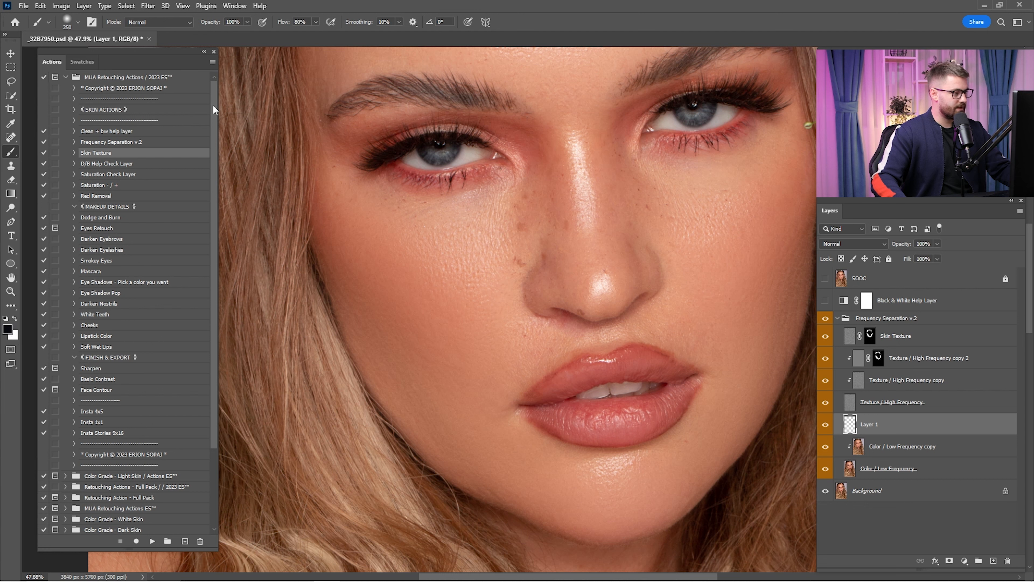
{"action": "left_click_drag", "start_coordinate": [283, 23], "coordinate": [337, 25]}
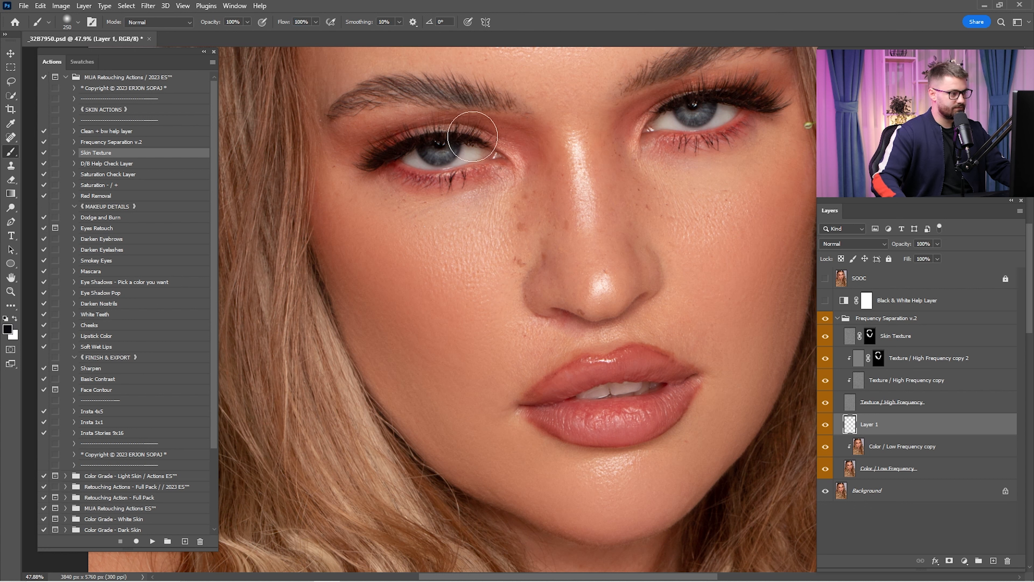
{"action": "right_click", "coordinate": [523, 198]}
{"action": "scroll", "coordinate": [650, 374], "scroll_direction": "down", "scroll_amount": 1}
{"action": "scroll", "coordinate": [650, 377], "scroll_direction": "down", "scroll_amount": 5}
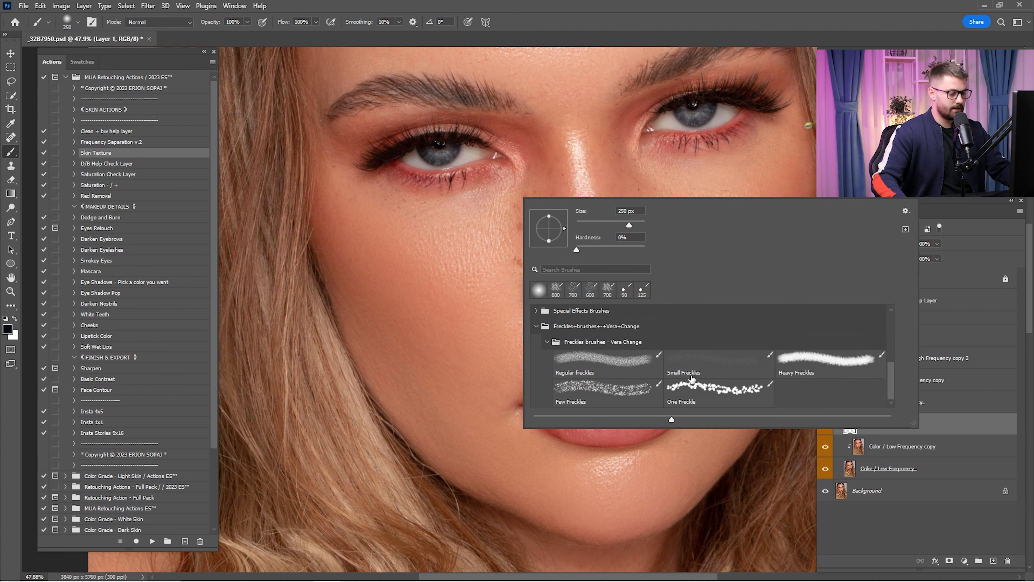
{"action": "left_click", "coordinate": [791, 366]}
{"action": "left_click", "coordinate": [748, 30]}
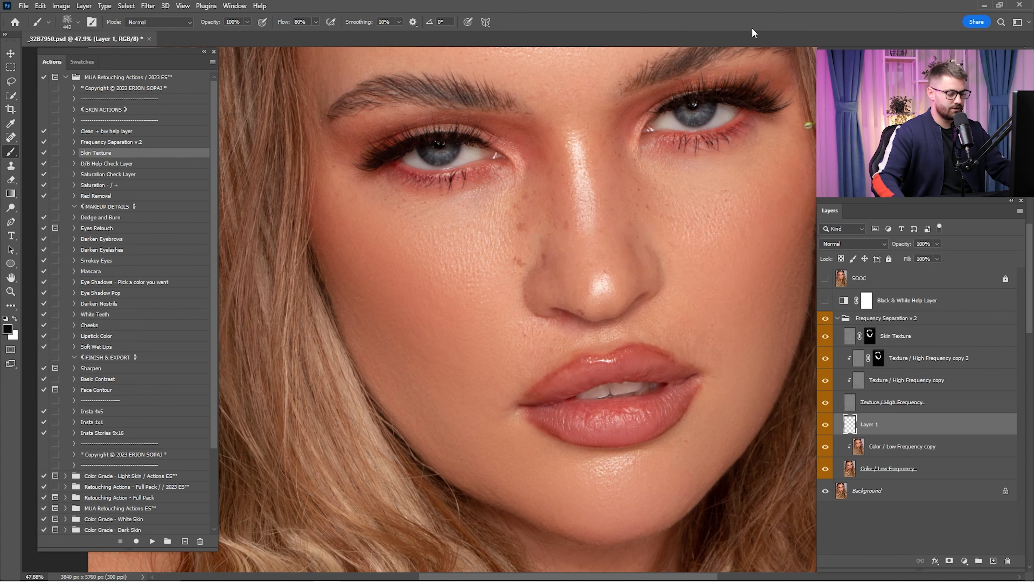
{"action": "right_click", "coordinate": [594, 273]}
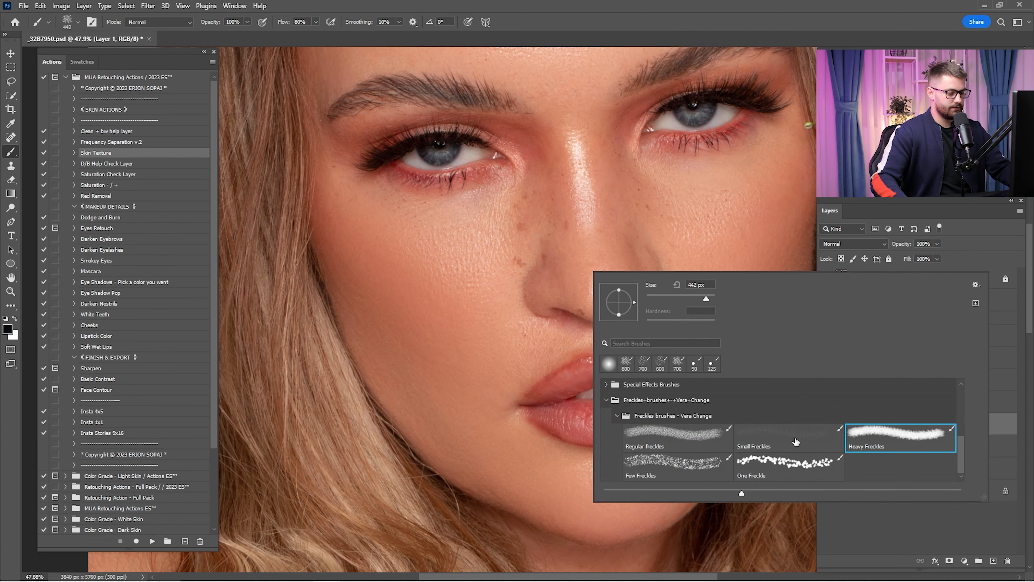
{"action": "left_click", "coordinate": [693, 447]}
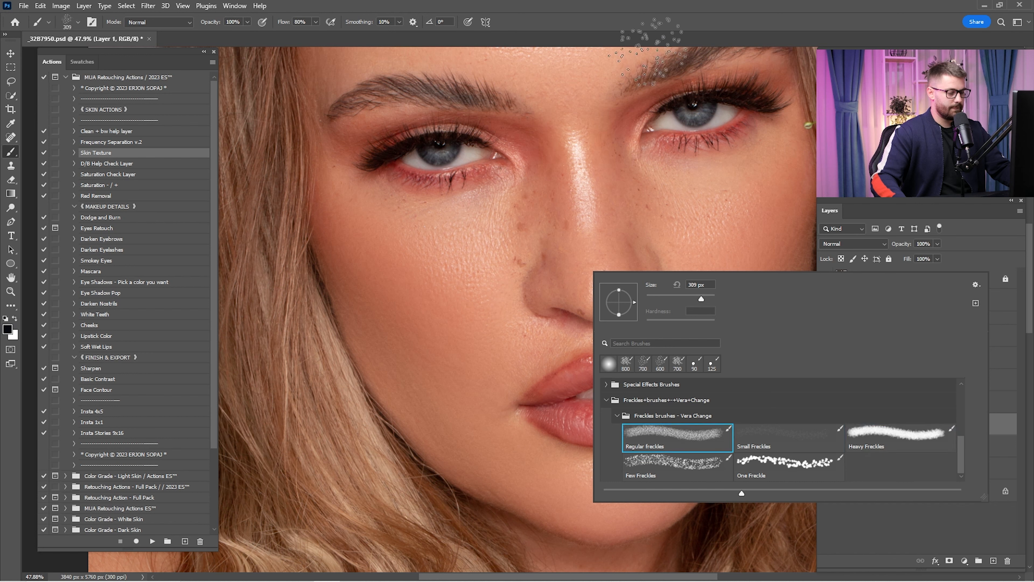
{"action": "key", "text": "Return"}
Step: Stamp black freckles over both cheeks and the nose on Layer 1 with the freckle brush at about 700 px
{"action": "key", "text": "bracketright"}
{"action": "key", "text": "bracketright"}
{"action": "key", "text": "bracketright"}
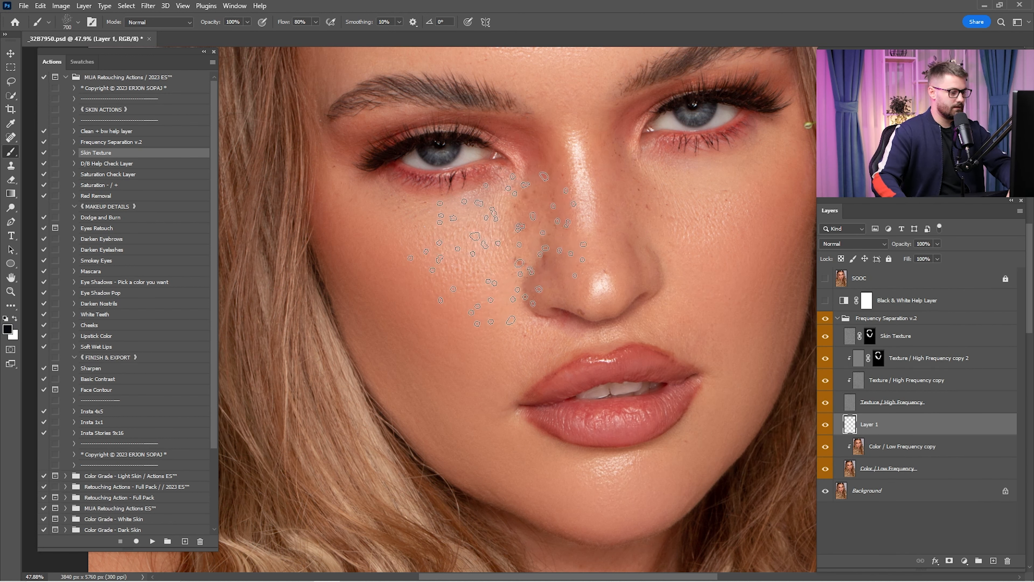
{"action": "key", "text": "bracketleft"}
{"action": "left_click_drag", "start_coordinate": [499, 251], "coordinate": [539, 251]}
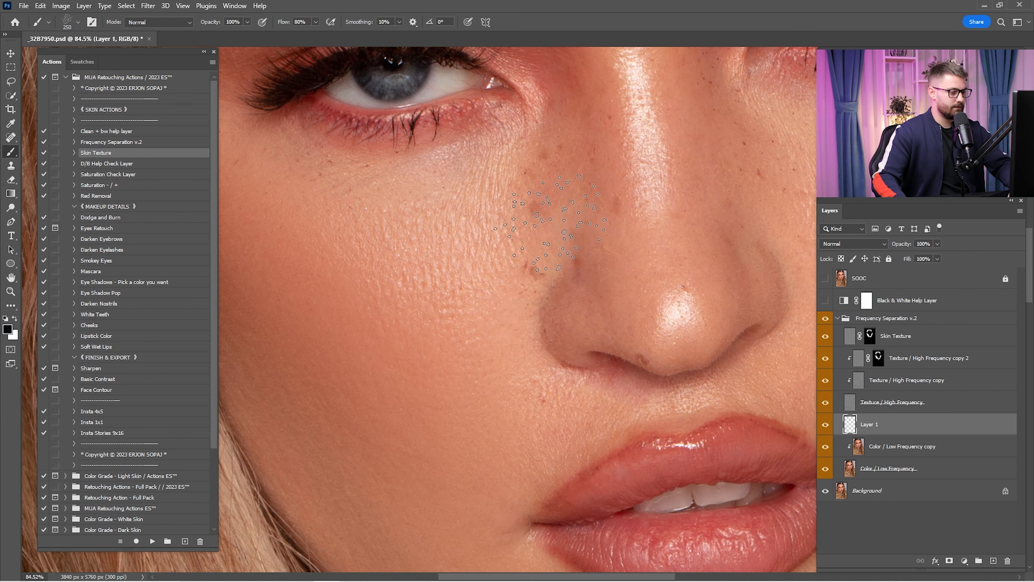
{"action": "key", "text": "bracketleft"}
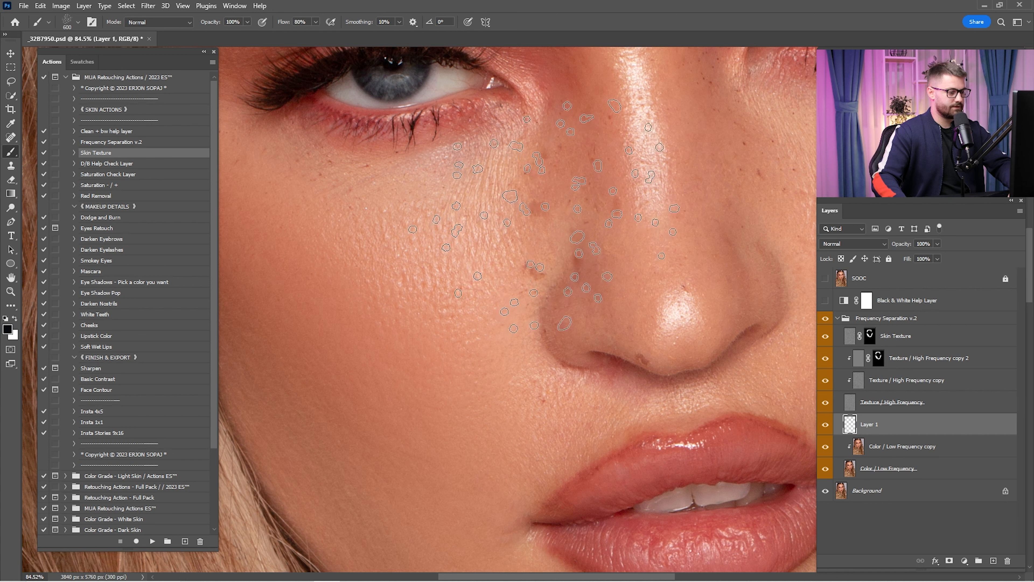
{"action": "key", "text": "z"}
{"action": "left_click_drag", "start_coordinate": [547, 235], "coordinate": [481, 236]}
{"action": "key", "text": "b"}
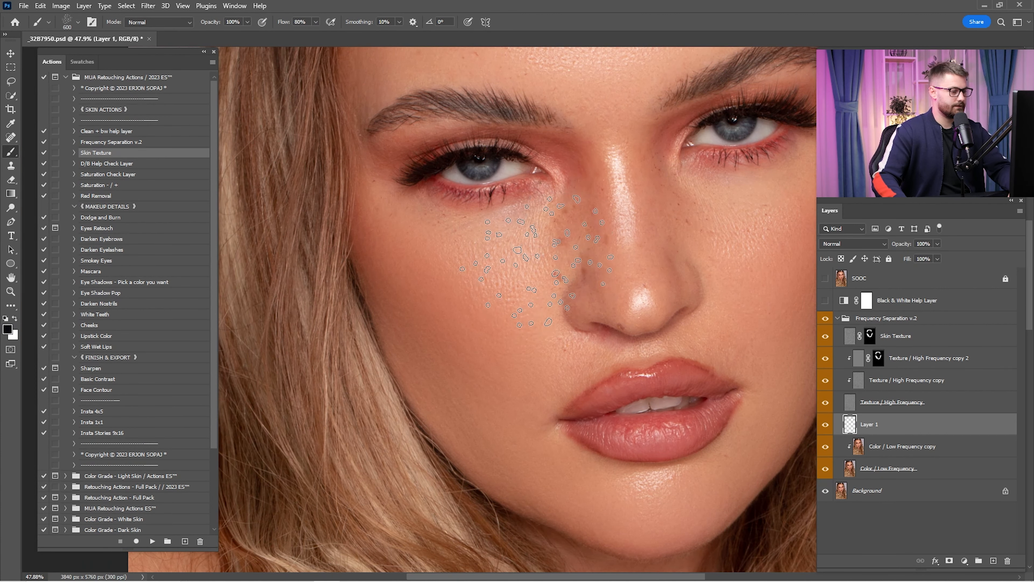
{"action": "left_click", "coordinate": [532, 261]}
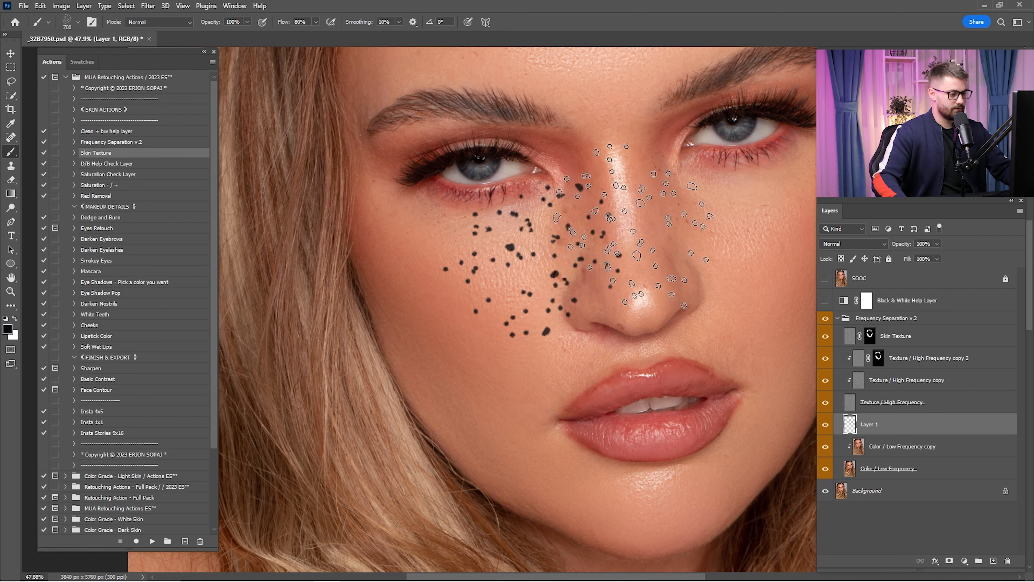
{"action": "left_click", "coordinate": [642, 225]}
{"action": "left_click_drag", "start_coordinate": [705, 228], "coordinate": [600, 253]}
{"action": "left_click", "coordinate": [671, 243]}
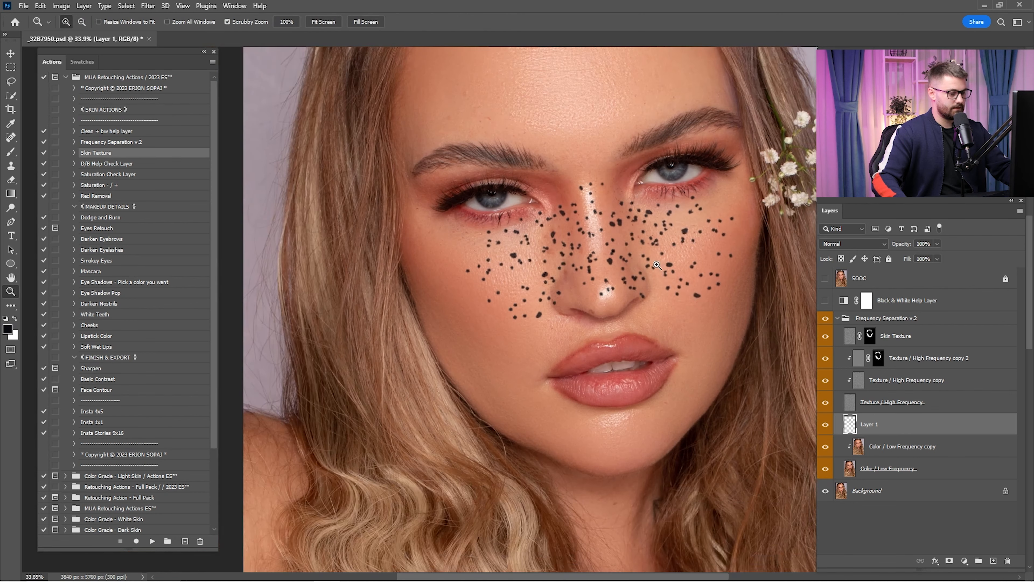
Step: Set the freckle layer's blending mode to Soft Light and apply a Gaussian Blur with a radius of 3 pixels
{"action": "left_click", "coordinate": [844, 245]}
{"action": "left_click", "coordinate": [856, 383]}
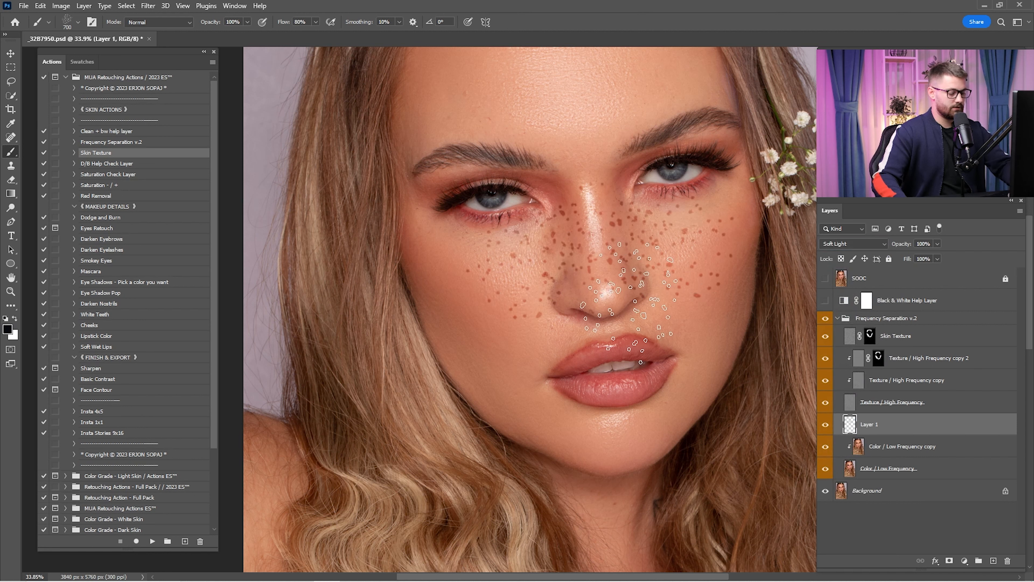
{"action": "key", "text": "z"}
{"action": "left_click_drag", "start_coordinate": [596, 267], "coordinate": [623, 267]}
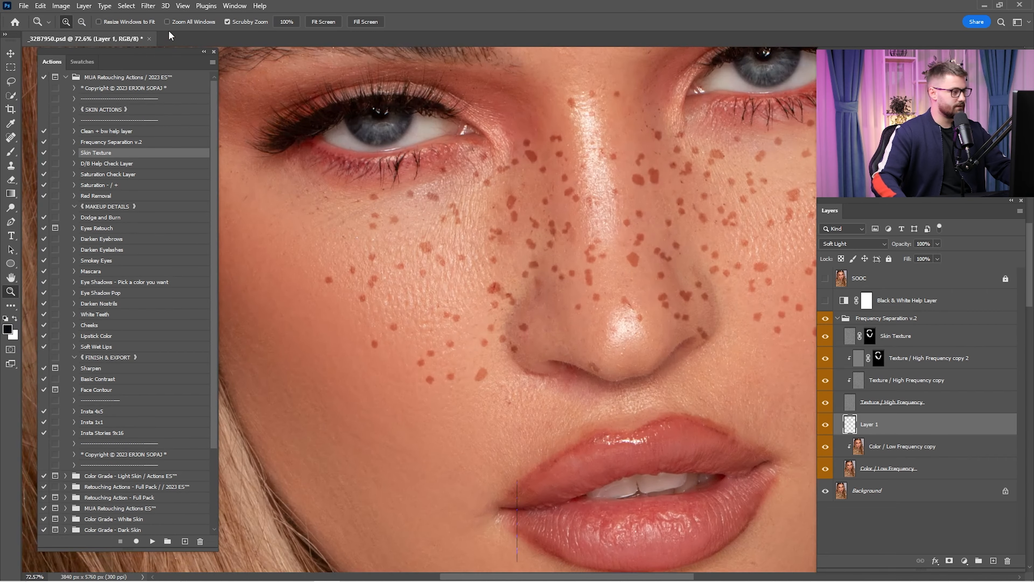
{"action": "left_click", "coordinate": [148, 5]}
{"action": "mouse_move", "coordinate": [244, 145]}
{"action": "left_click", "coordinate": [358, 182]}
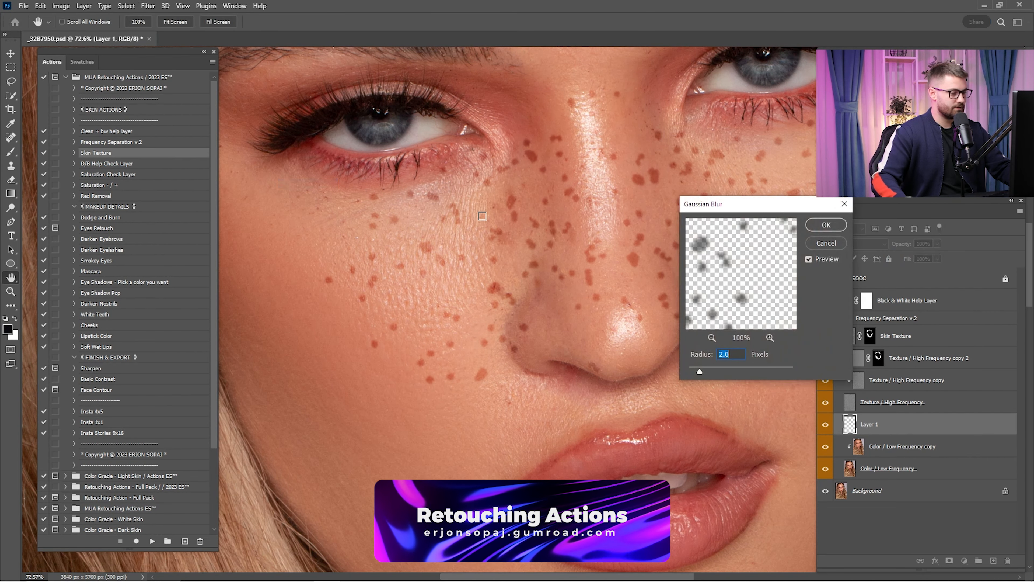
{"action": "type", "text": "32"}
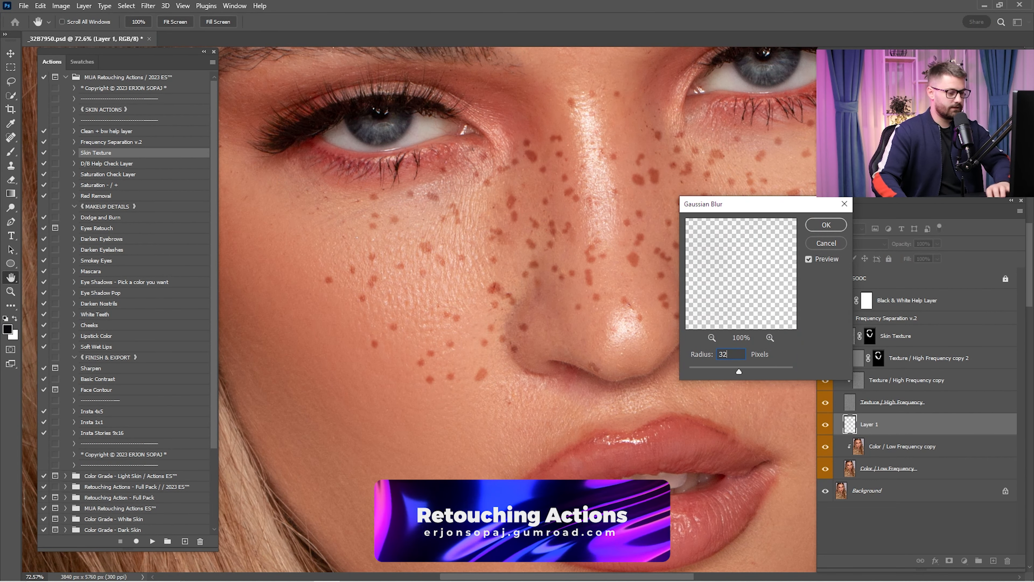
{"action": "key", "text": "BackSpace"}
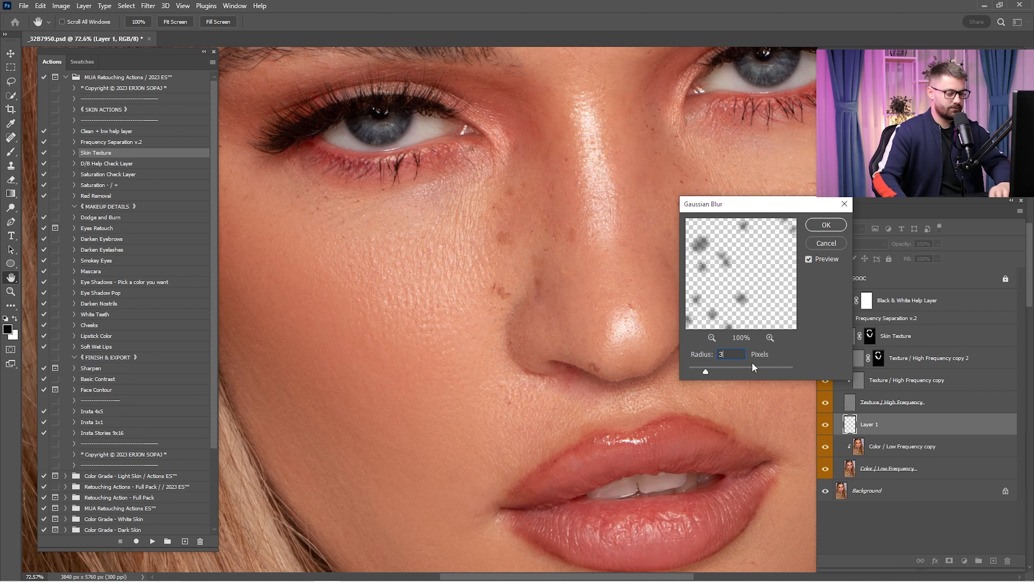
{"action": "type", "text": "2"}
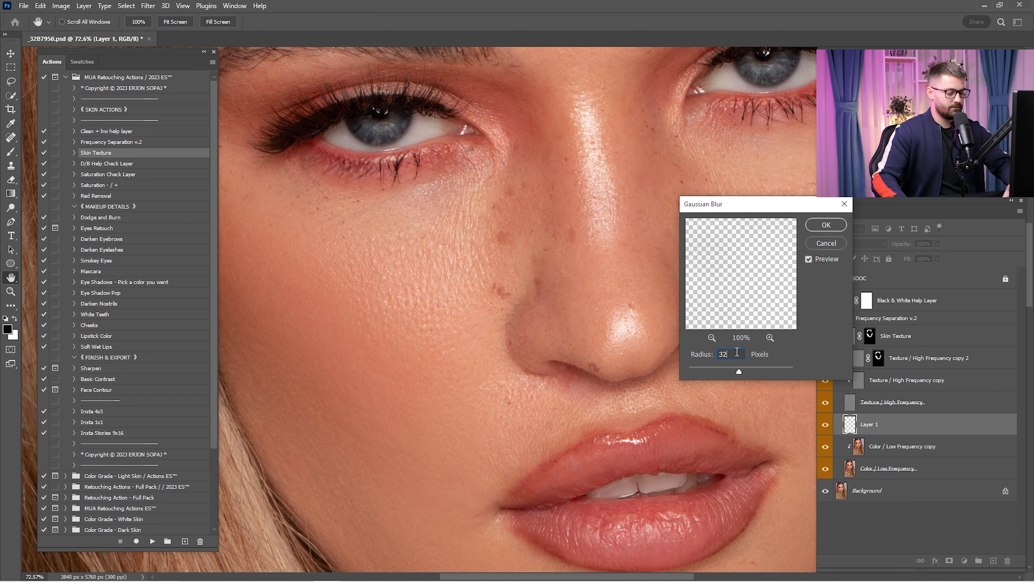
{"action": "key", "text": "BackSpace"}
{"action": "left_click", "coordinate": [815, 228]}
Step: Lower the opacity of the freckle layer to 62%
{"action": "scroll", "coordinate": [681, 306], "scroll_direction": "down", "scroll_amount": 5}
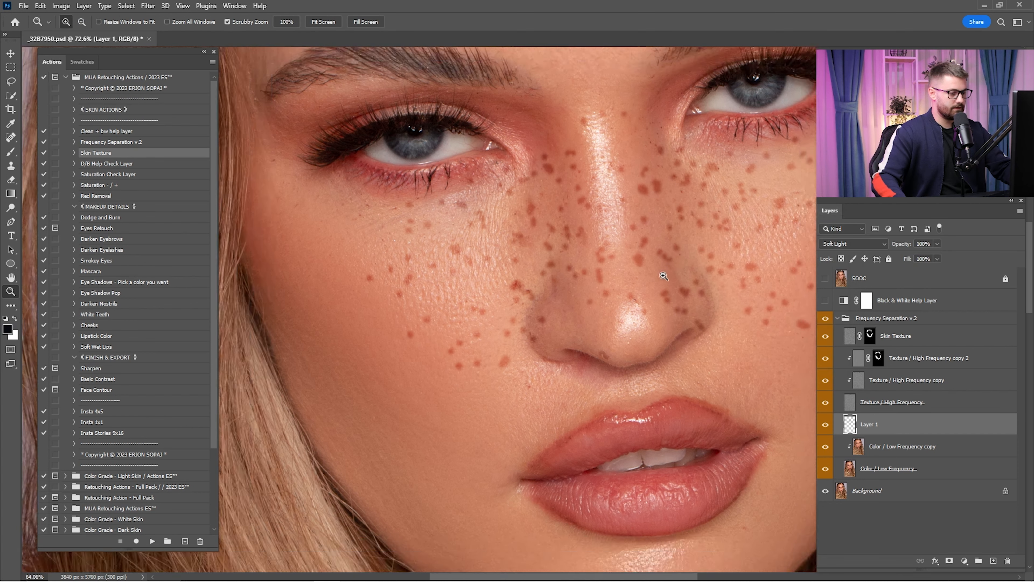
{"action": "key", "text": "b"}
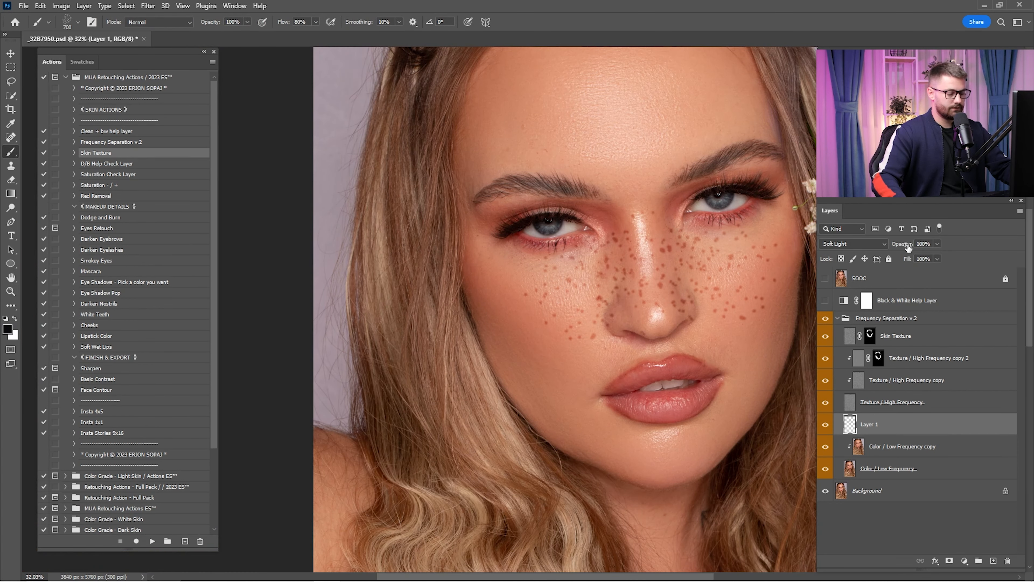
{"action": "left_click_drag", "start_coordinate": [908, 247], "coordinate": [893, 250]}
{"action": "key", "text": "z"}
{"action": "left_click_drag", "start_coordinate": [633, 291], "coordinate": [700, 289]}
{"action": "key", "text": "b"}
{"action": "left_click_drag", "start_coordinate": [903, 244], "coordinate": [896, 246]}
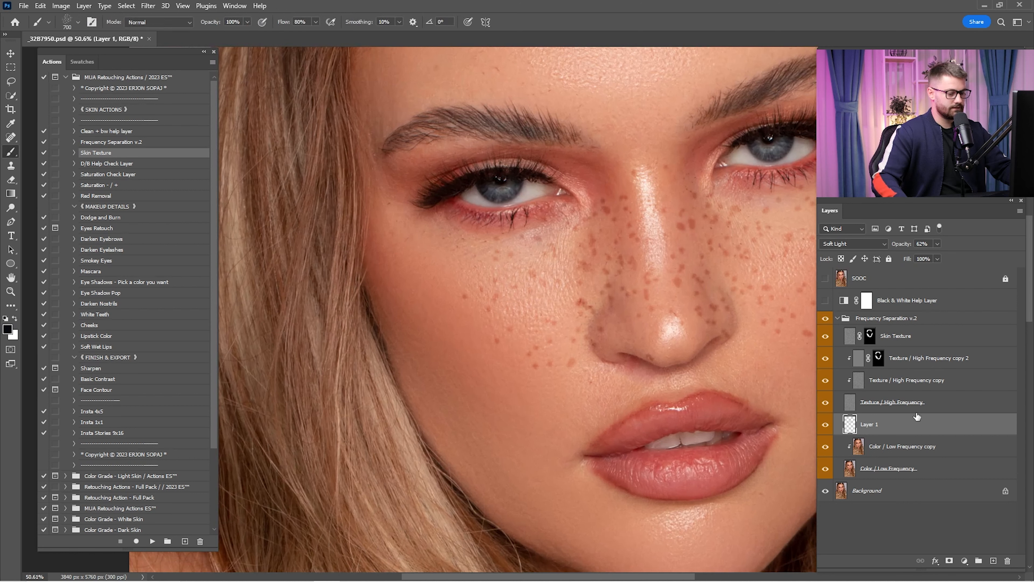
Step: Split the freckle layer's Underlying Layer Blend If sliders to 0/42 for shadows and 183/255 for highlights, and compare with the layer hidden
{"action": "double_click", "coordinate": [949, 414]}
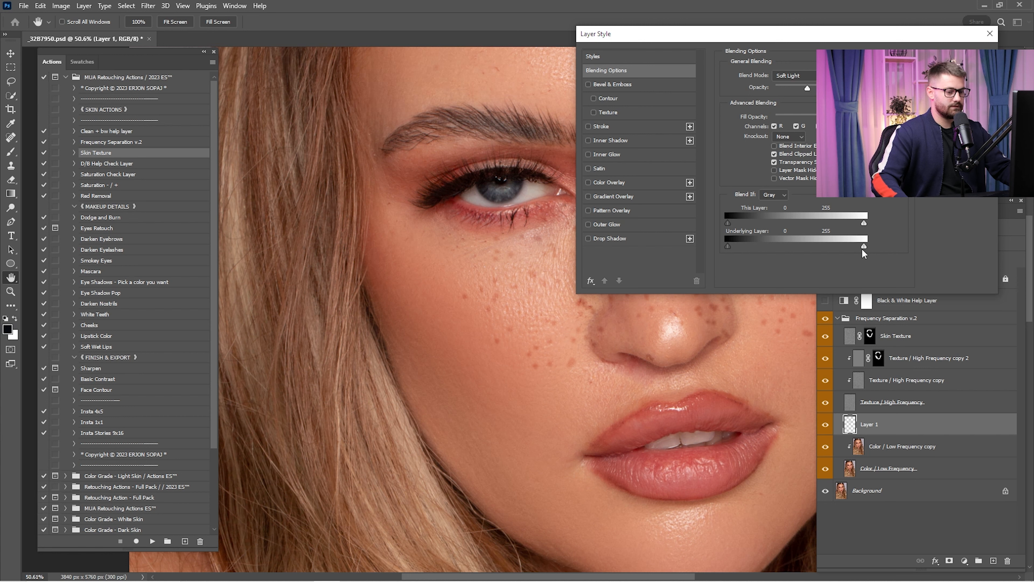
{"action": "left_click_drag", "start_coordinate": [863, 246], "coordinate": [862, 247], "text": "alt"}
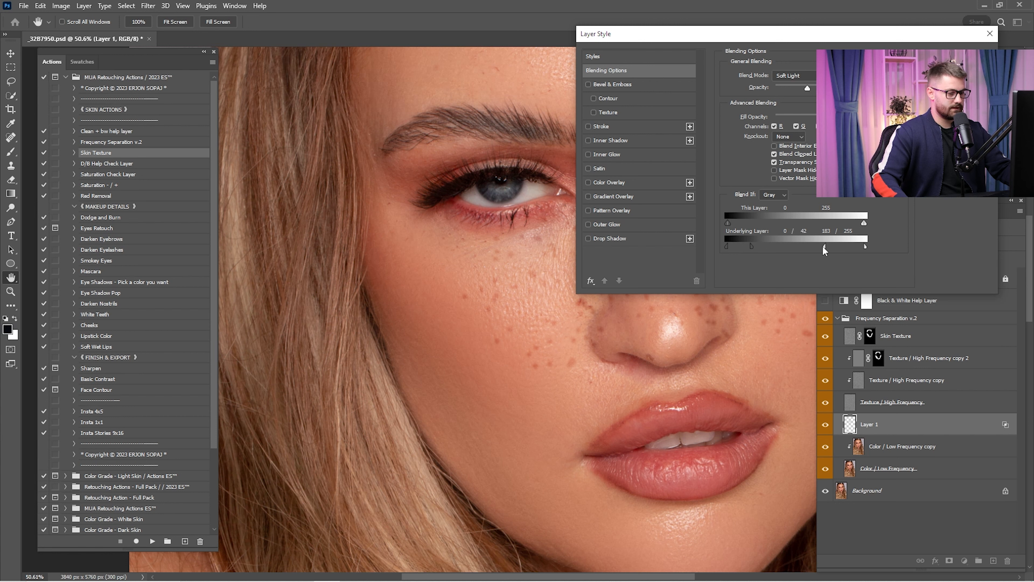
{"action": "key", "text": "Return"}
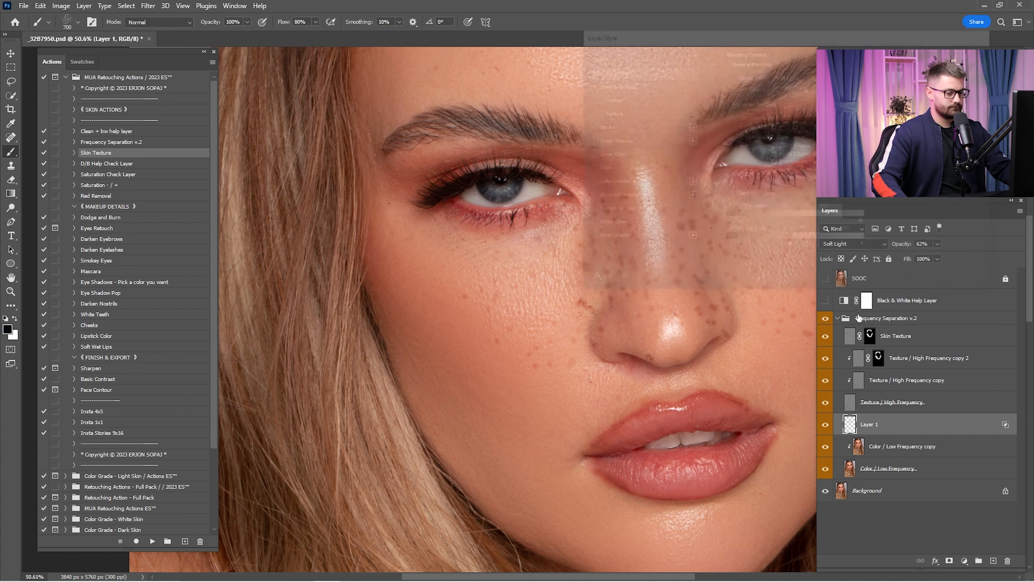
{"action": "left_click", "coordinate": [825, 425]}
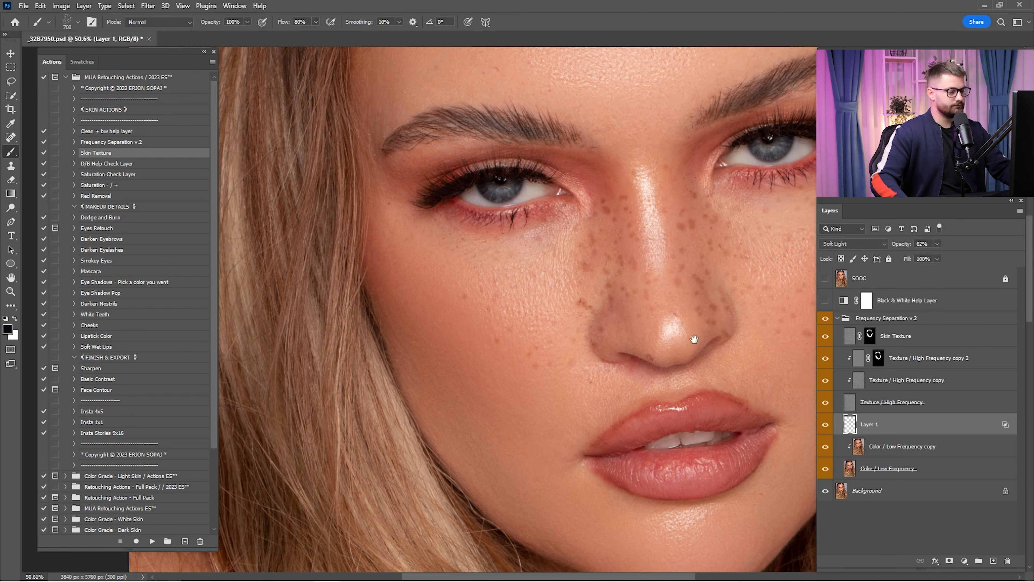
Step: Add a white layer mask to Layer 1 and switch to a soft round brush
{"action": "left_click", "coordinate": [949, 560]}
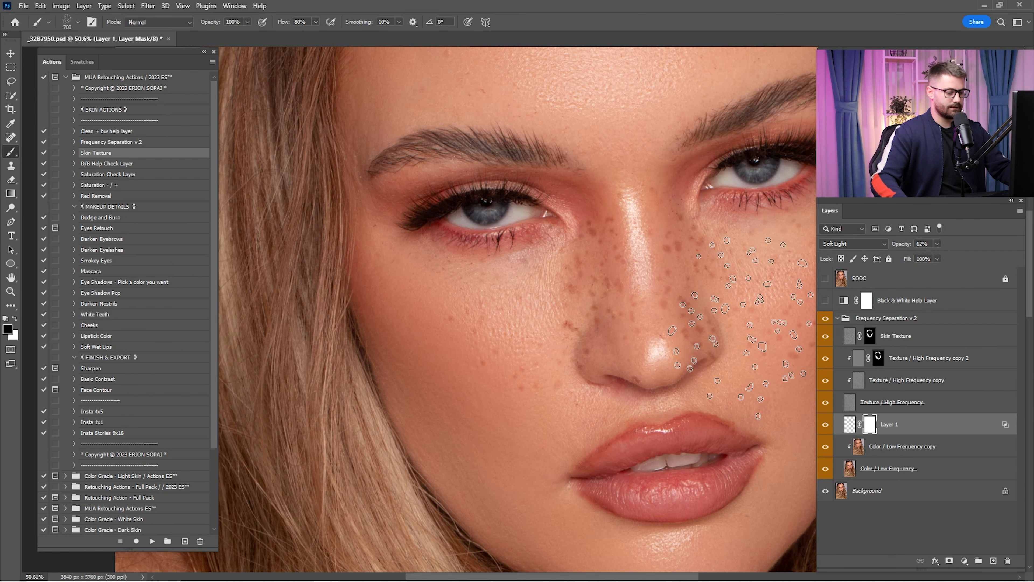
{"action": "right_click", "coordinate": [605, 263]}
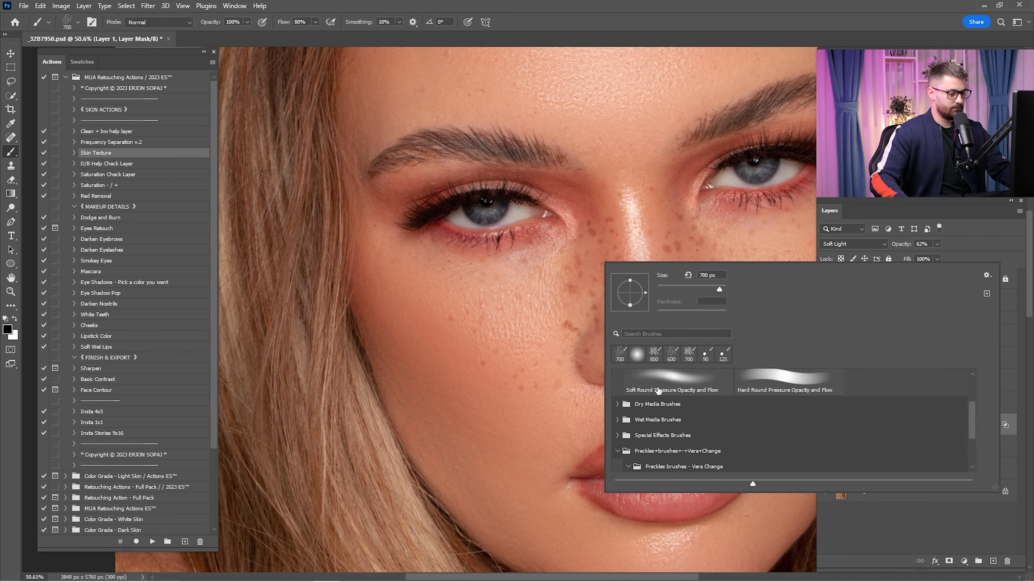
{"action": "left_click", "coordinate": [778, 27]}
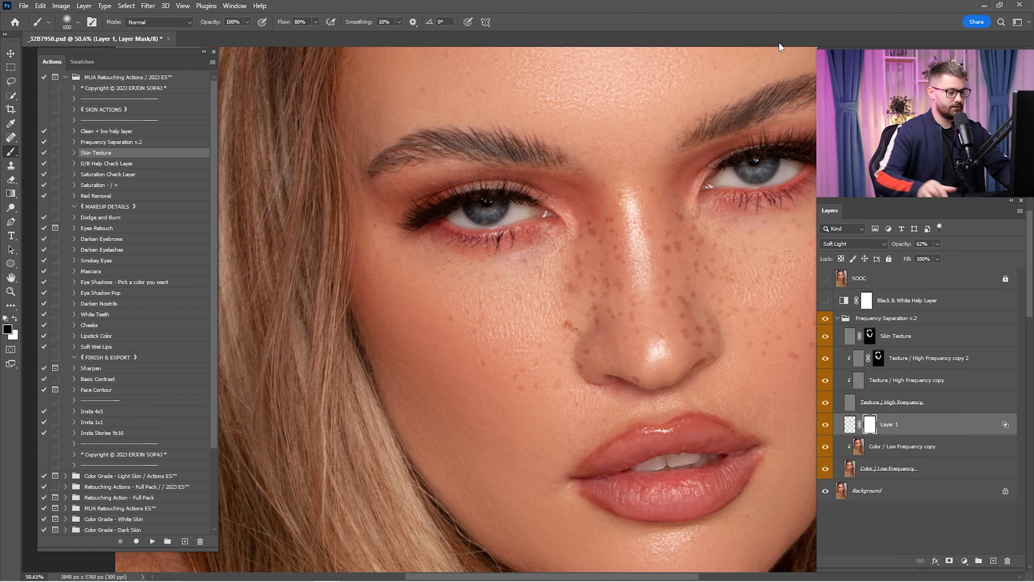
Step: Paint black on Layer 1's mask with a soft brush of 150 to 250 px to remove freckles from the nose highlights and eye area
{"action": "key", "text": "bracketleft"}
{"action": "key", "text": "bracketleft"}
{"action": "key", "text": "bracketleft"}
{"action": "key", "text": "bracketleft"}
{"action": "key", "text": "bracketleft"}
{"action": "key", "text": "bracketright"}
{"action": "key", "text": "bracketright"}
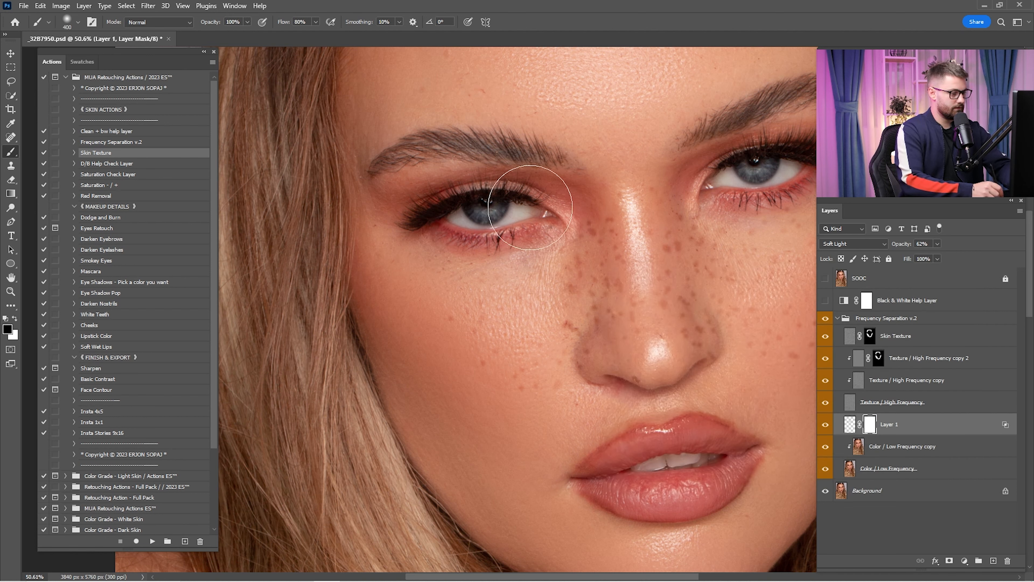
{"action": "key", "text": "bracketleft"}
{"action": "key", "text": "bracketleft"}
{"action": "key", "text": "bracketleft"}
{"action": "key", "text": "bracketleft"}
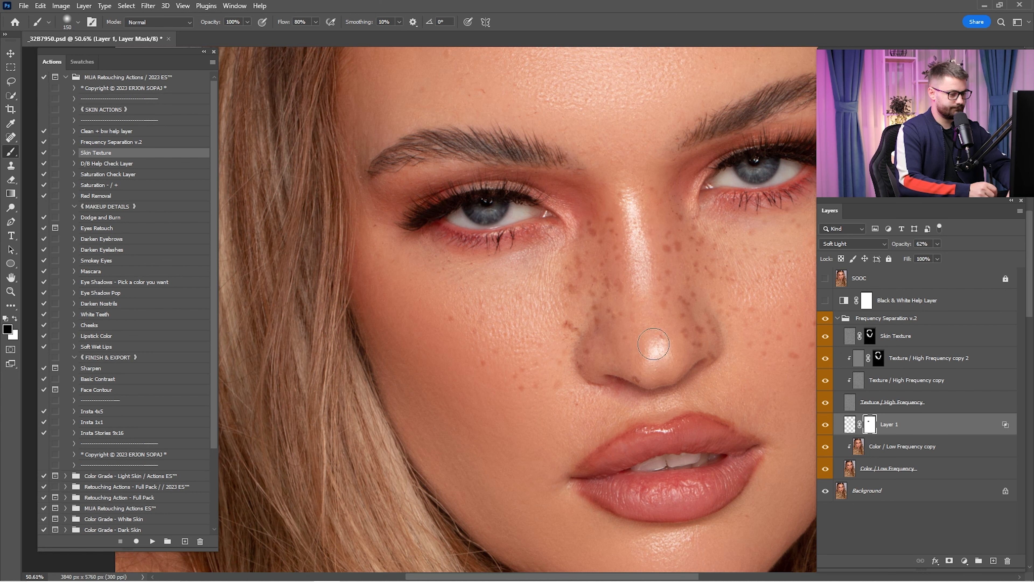
{"action": "left_click_drag", "start_coordinate": [708, 336], "coordinate": [649, 397]}
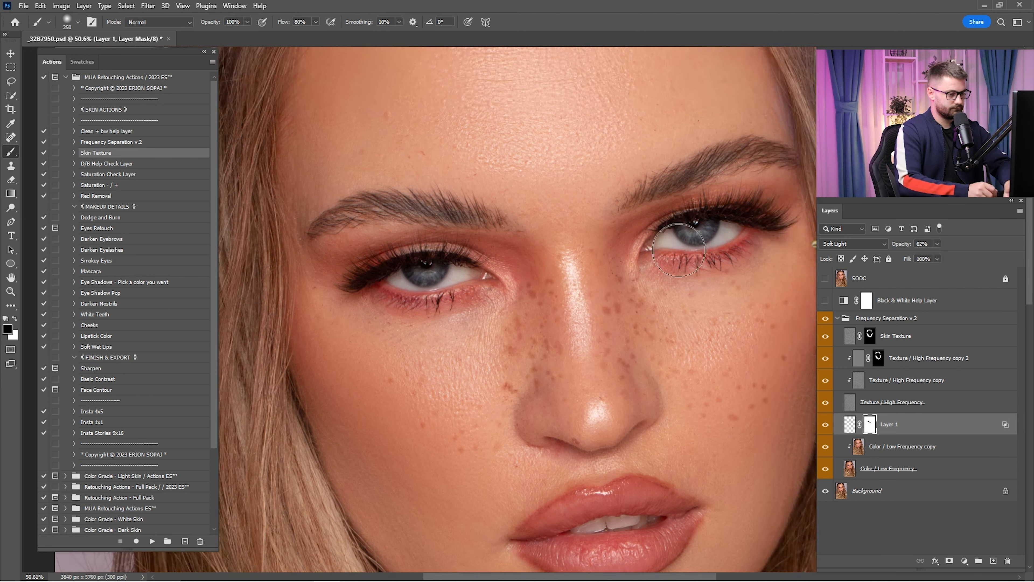
{"action": "key", "text": "bracketright"}
{"action": "left_click_drag", "start_coordinate": [685, 250], "coordinate": [693, 256]}
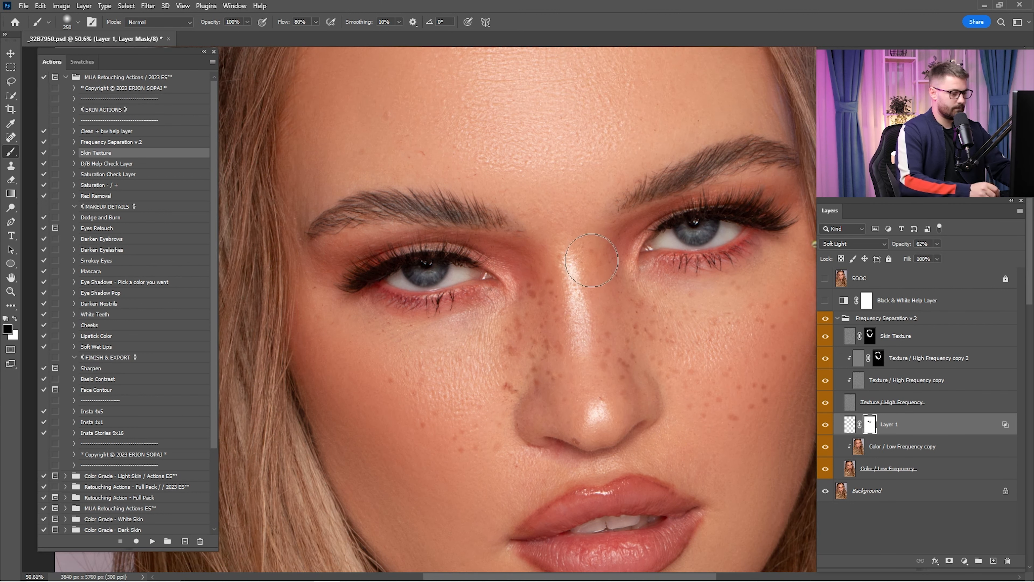
Step: Fit the whole portrait in view and set the freckle layer's opacity to 40%
{"action": "key", "text": "ctrl+0"}
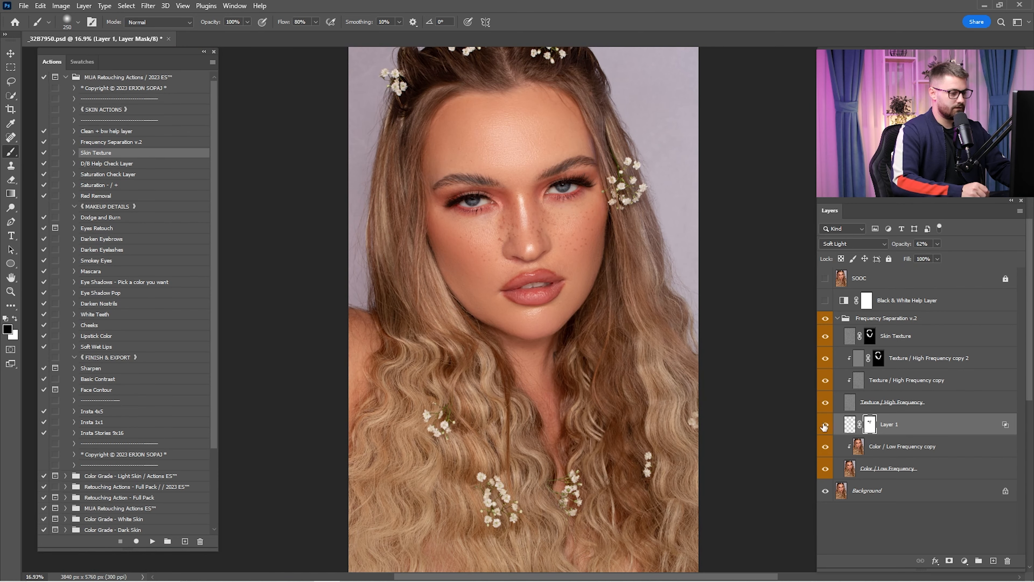
{"action": "left_click", "coordinate": [923, 244]}
{"action": "type", "text": "4"}
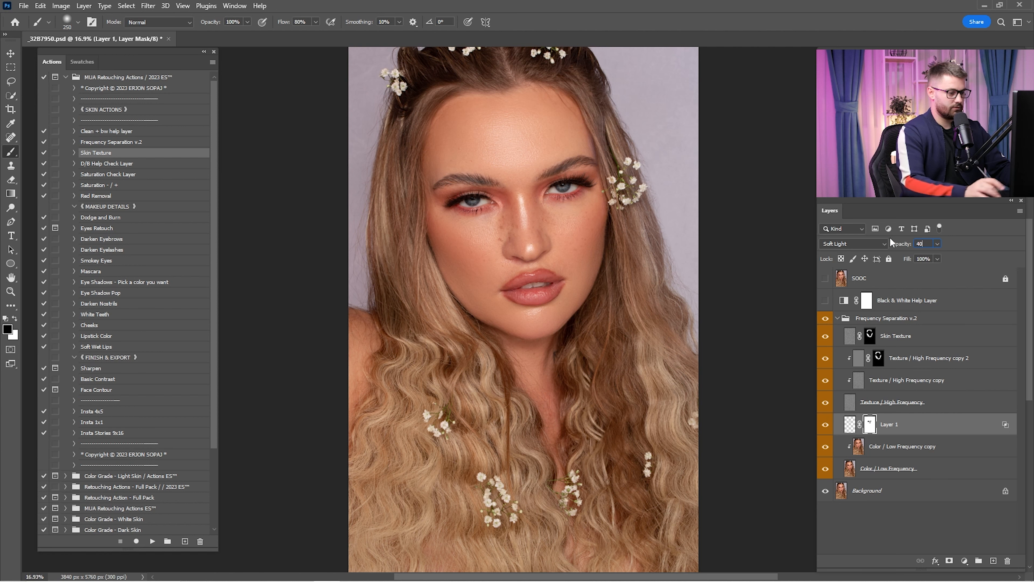
Step: Apply 40% opacity to Layer 1 and add a new empty layer above it
{"action": "type", "text": "0"}
{"action": "key", "text": "Return"}
{"action": "left_click", "coordinate": [993, 560]}
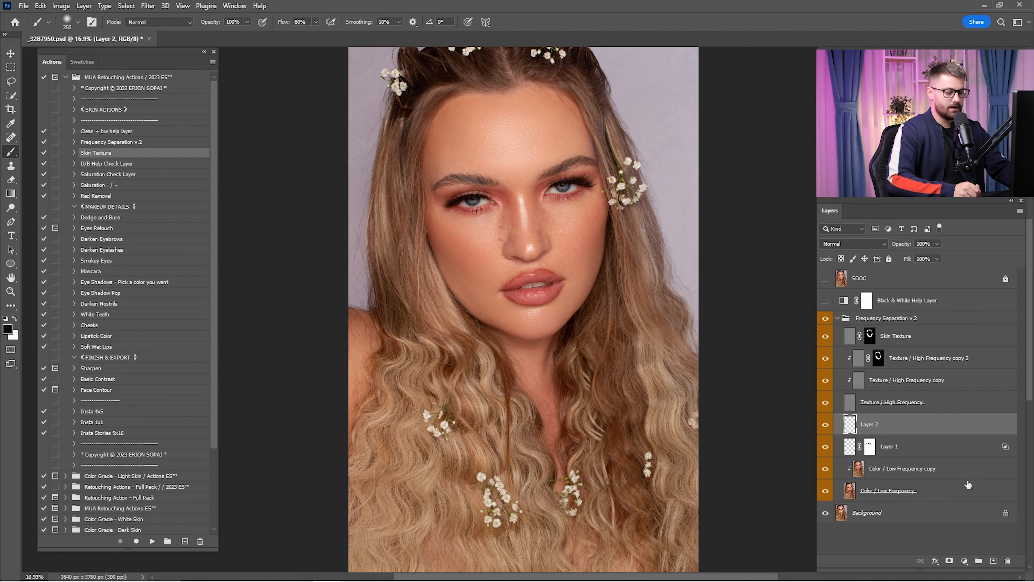
Step: Choose the One Freckle brush from the Freckles brushes - Vera Change set for painting on the zoomed-in face
{"action": "key", "text": "z"}
{"action": "left_click_drag", "start_coordinate": [558, 236], "coordinate": [628, 334]}
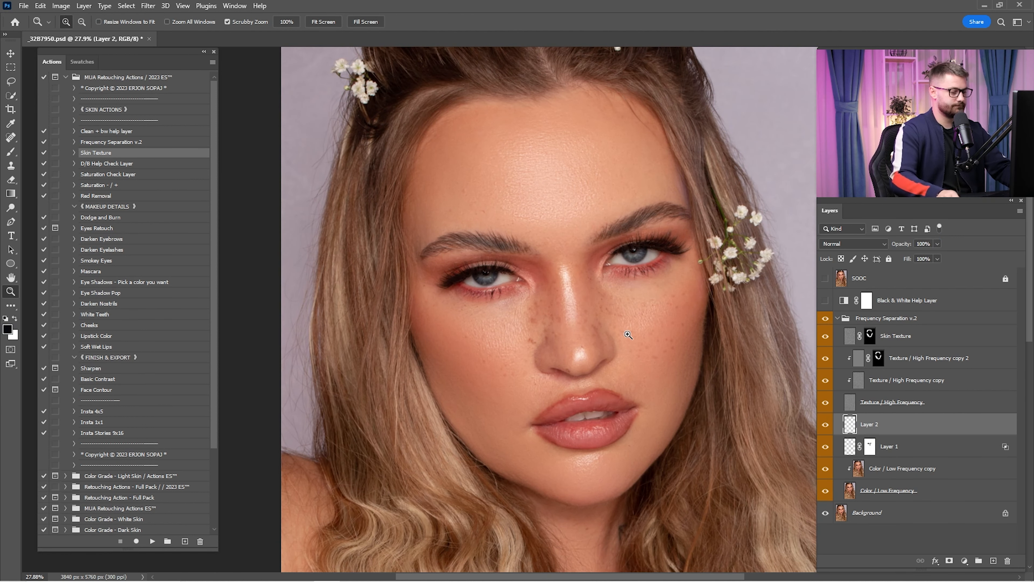
{"action": "key", "text": "b"}
{"action": "right_click", "coordinate": [589, 297]}
{"action": "scroll", "coordinate": [659, 470], "scroll_direction": "down", "scroll_amount": 3}
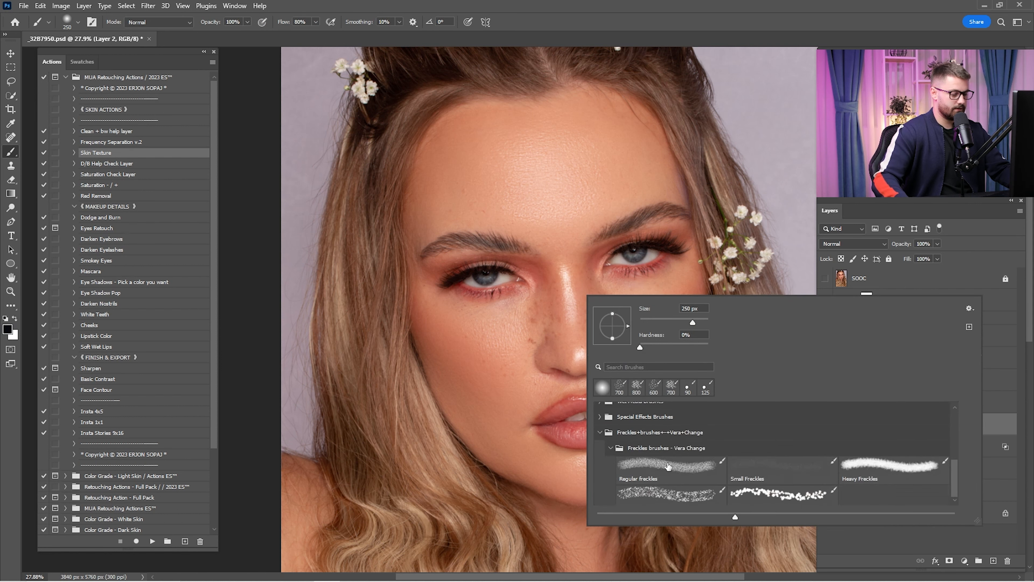
{"action": "left_click", "coordinate": [670, 487]}
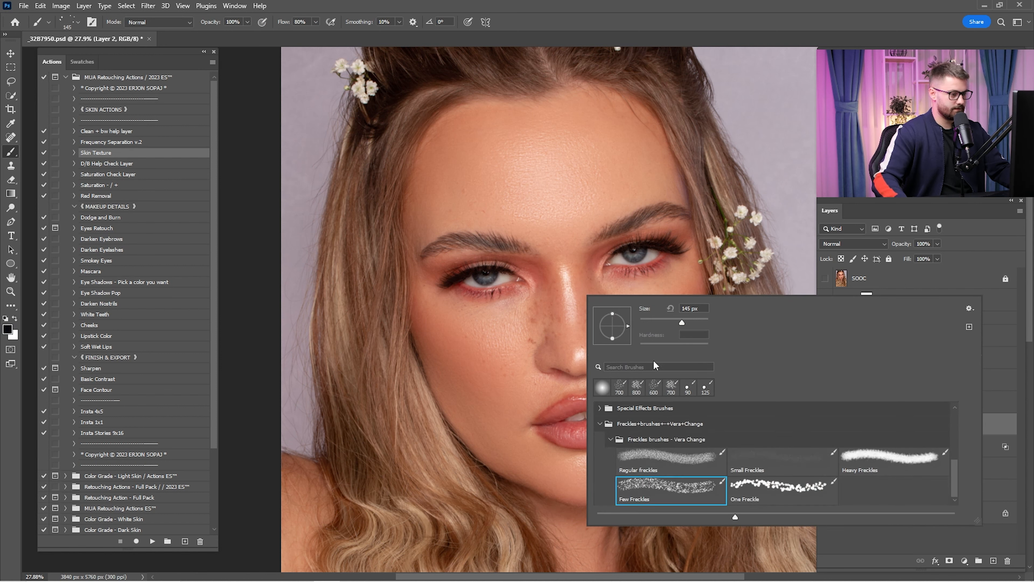
{"action": "left_click", "coordinate": [668, 458]}
{"action": "left_click", "coordinate": [735, 454]}
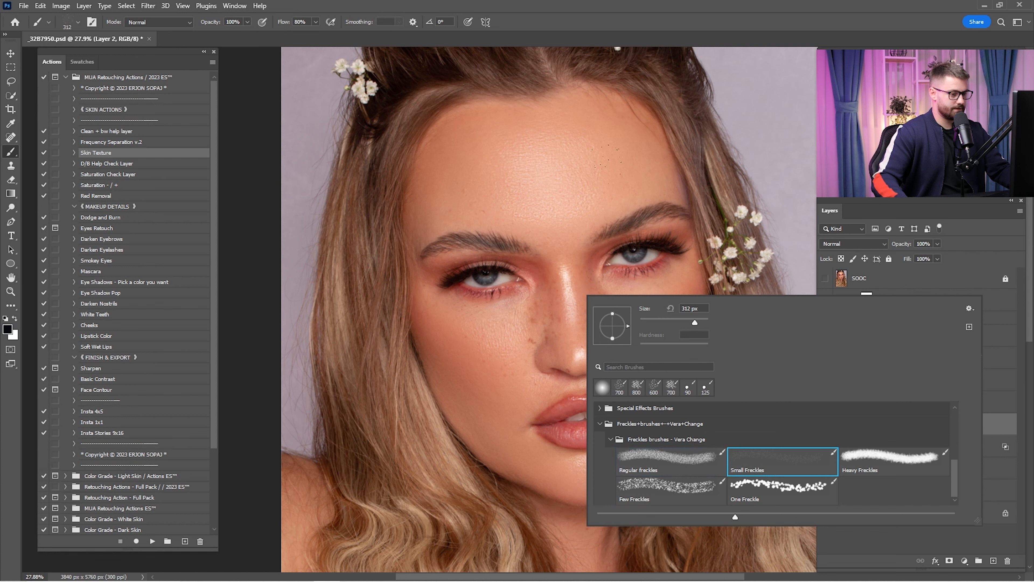
{"action": "left_click", "coordinate": [745, 481]}
{"action": "left_click", "coordinate": [690, 21]}
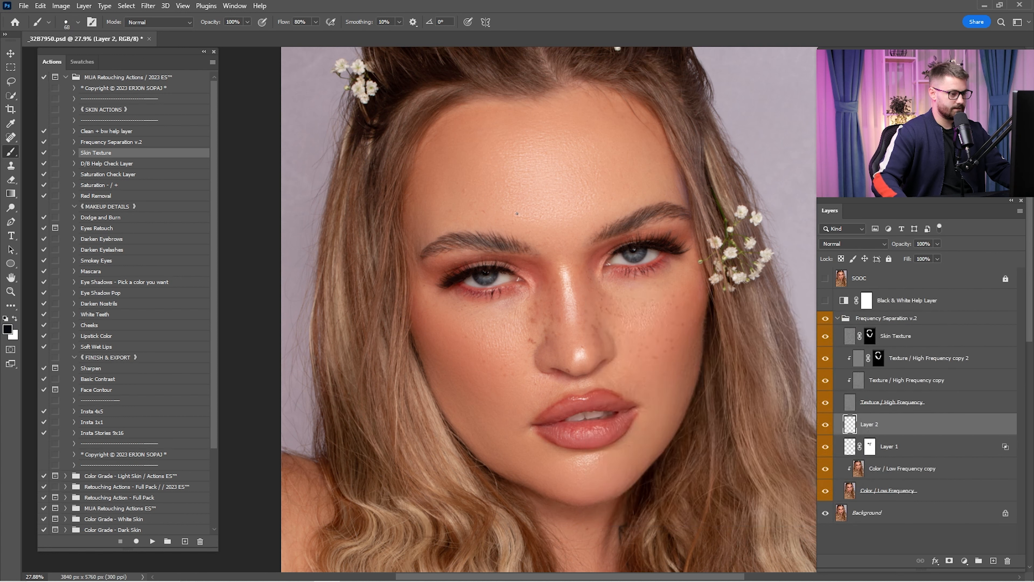
Step: Dot single black freckles across the forehead with the One Freckle brush at 150 px
{"action": "key", "text": "bracketright"}
{"action": "key", "text": "bracketright"}
{"action": "key", "text": "bracketright"}
{"action": "key", "text": "bracketright"}
{"action": "key", "text": "bracketright"}
{"action": "key", "text": "bracketright"}
{"action": "key", "text": "bracketright"}
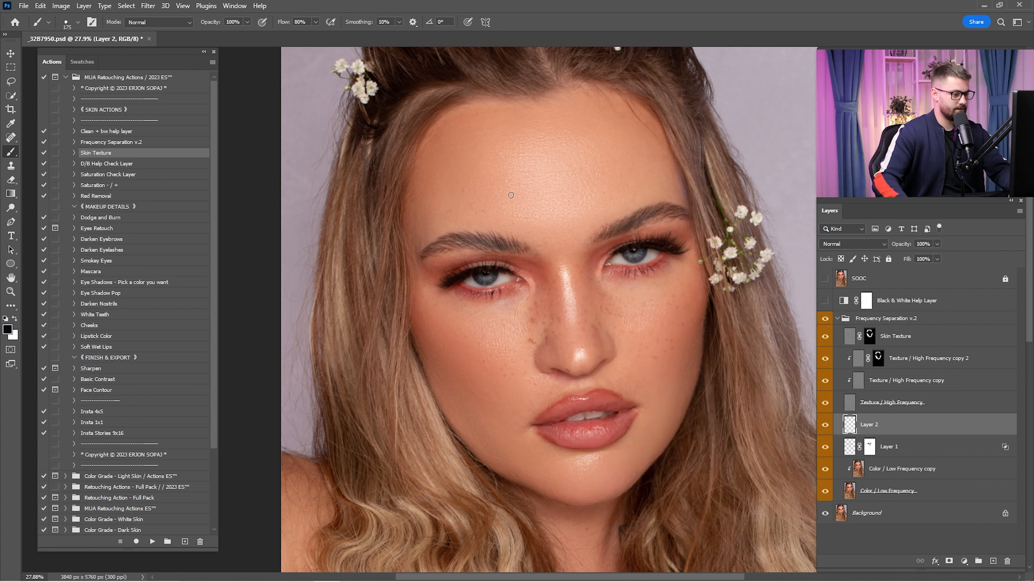
{"action": "key", "text": "bracketleft"}
{"action": "left_click", "coordinate": [488, 174]}
{"action": "left_click", "coordinate": [512, 147]}
{"action": "left_click", "coordinate": [532, 202]}
{"action": "left_click", "coordinate": [553, 148]}
{"action": "left_click", "coordinate": [588, 138]}
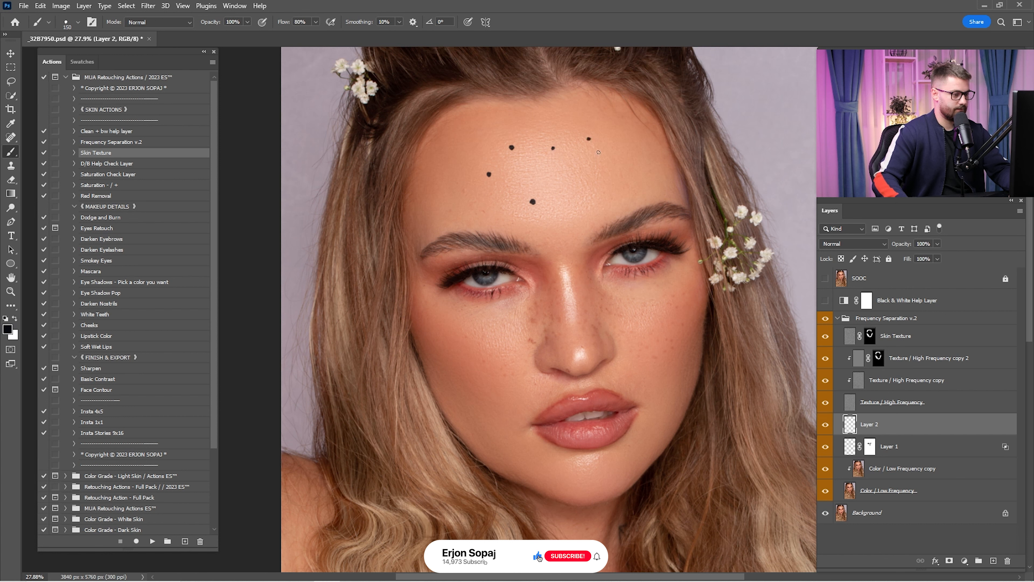
{"action": "left_click", "coordinate": [528, 178]}
{"action": "left_click", "coordinate": [588, 172]}
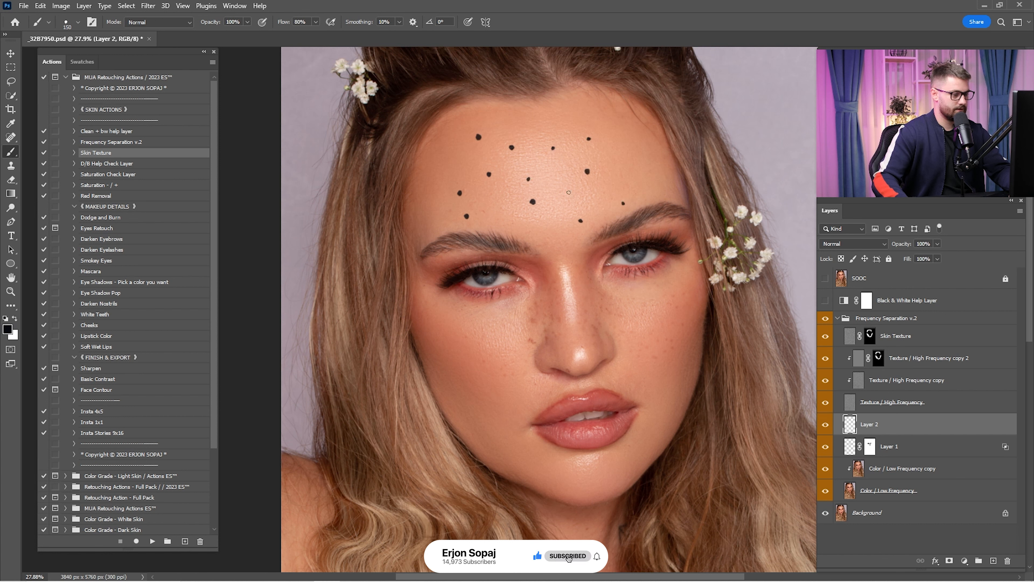
Step: Dot more single freckles down the nose bridge and over the cheeks, varying the brush size
{"action": "left_click", "coordinate": [544, 229]}
{"action": "left_click", "coordinate": [573, 253]}
{"action": "key", "text": "bracketleft"}
{"action": "key", "text": "bracketleft"}
{"action": "left_click", "coordinate": [518, 315]}
{"action": "left_click", "coordinate": [492, 325]}
{"action": "left_click", "coordinate": [475, 354]}
{"action": "left_click", "coordinate": [508, 361]}
{"action": "left_click", "coordinate": [508, 375]}
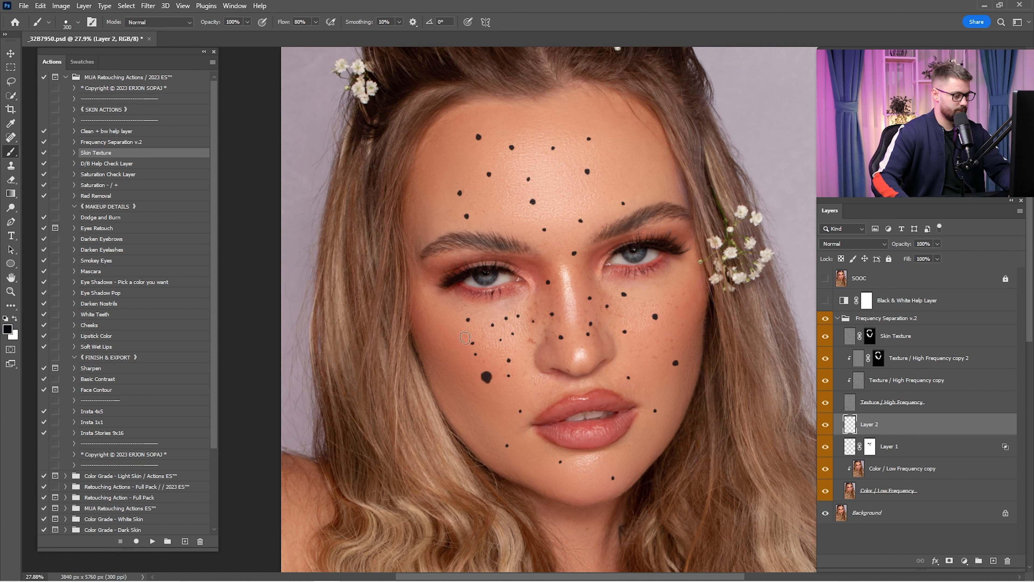
Step: Undo the last cheek freckle and reduce the brush size to 150 px
{"action": "key", "text": "ctrl+z"}
{"action": "key", "text": "bracketleft"}
{"action": "key", "text": "bracketleft"}
{"action": "key", "text": "bracketleft"}
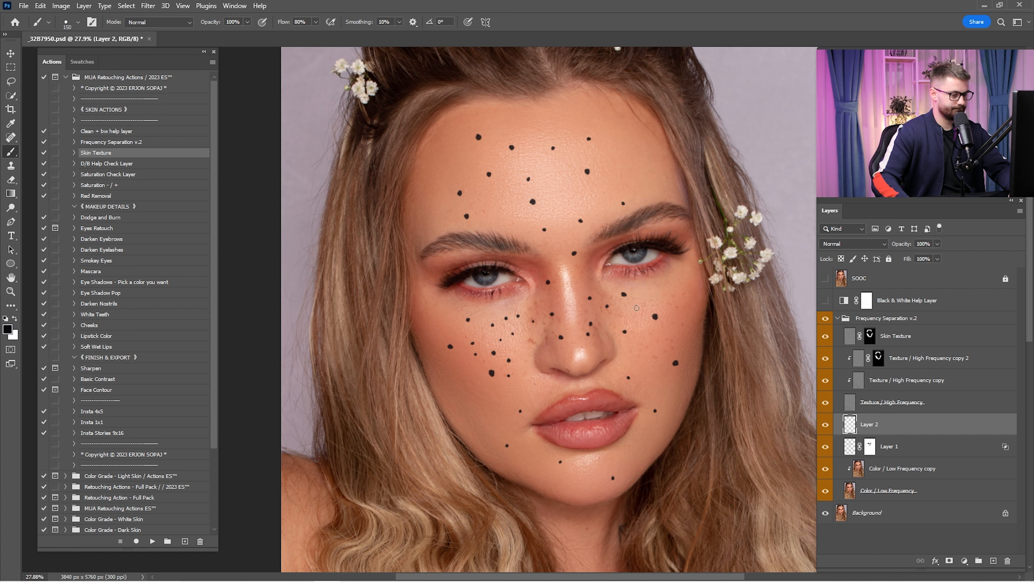
Step: Add smaller single freckles on the cheeks, nose and forehead with a 90 px brush
{"action": "key", "text": "bracketleft"}
{"action": "key", "text": "bracketleft"}
{"action": "left_click", "coordinate": [682, 302]}
{"action": "left_click", "coordinate": [544, 230]}
{"action": "left_click", "coordinate": [567, 186]}
{"action": "left_click", "coordinate": [518, 198]}
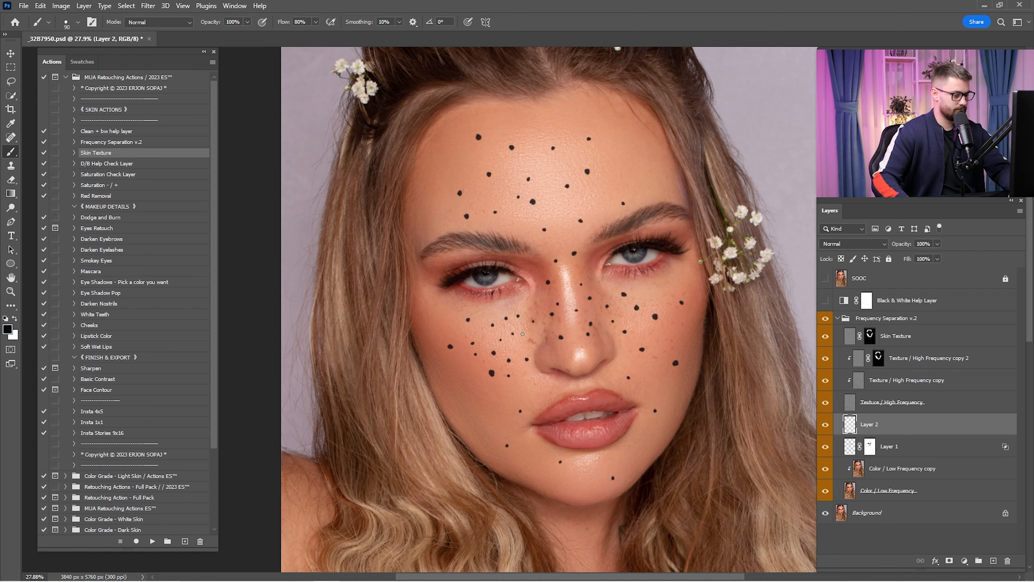
Step: Set the single-freckle layer's blend mode to Soft Light
{"action": "key", "text": "ctrl+0"}
{"action": "key", "text": "z"}
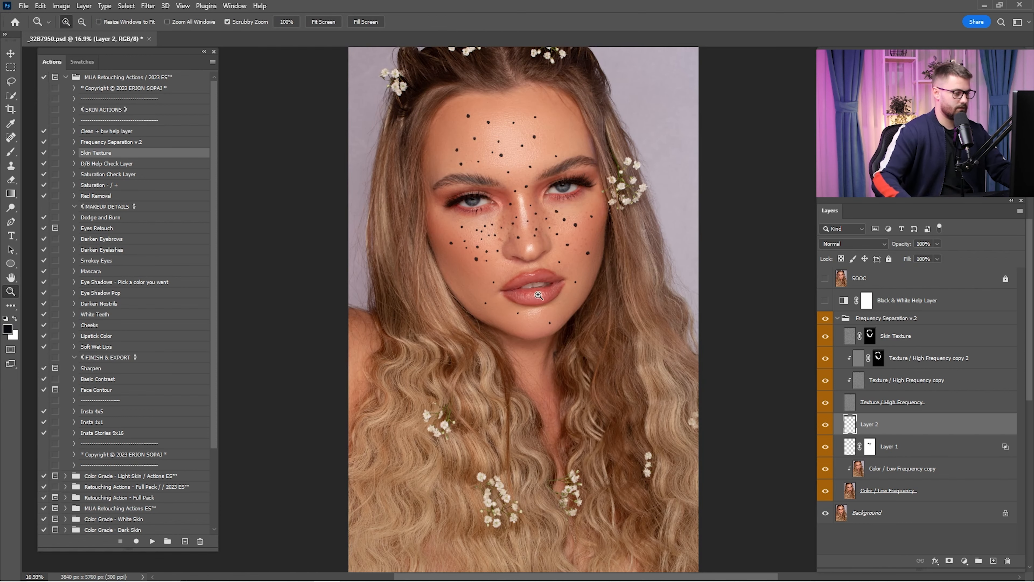
{"action": "left_click_drag", "start_coordinate": [528, 244], "coordinate": [634, 342]}
{"action": "left_click", "coordinate": [853, 244]}
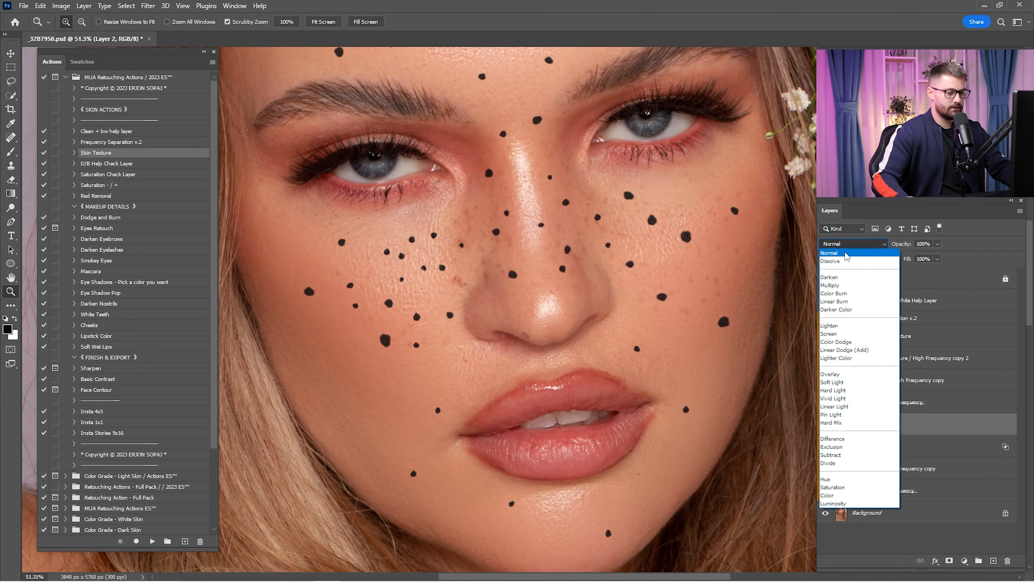
{"action": "left_click", "coordinate": [832, 381]}
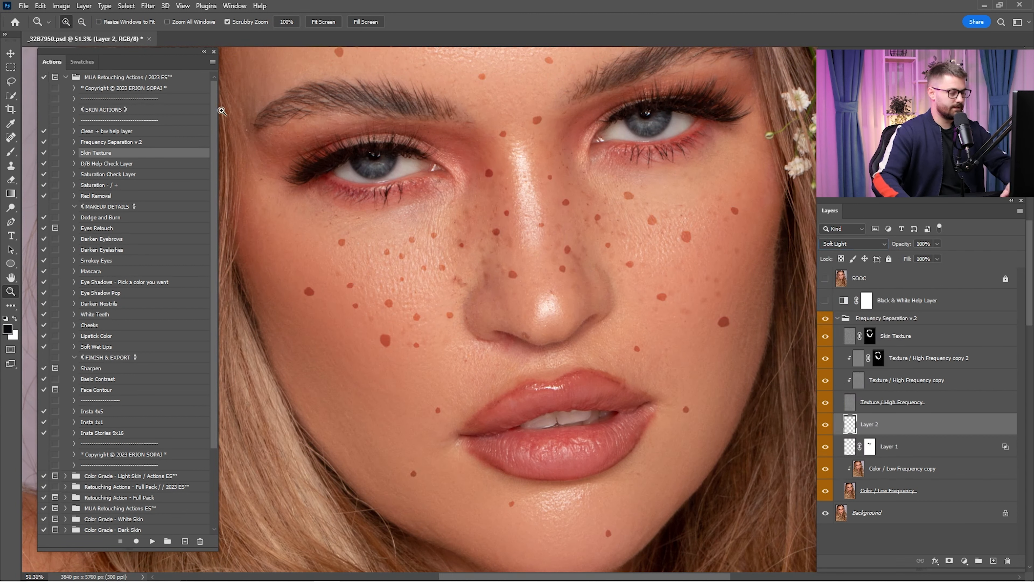
Step: Blur the single freckles on Layer 2 with a Gaussian Blur of 4 pixels radius
{"action": "left_click", "coordinate": [148, 6]}
{"action": "mouse_move", "coordinate": [228, 141]}
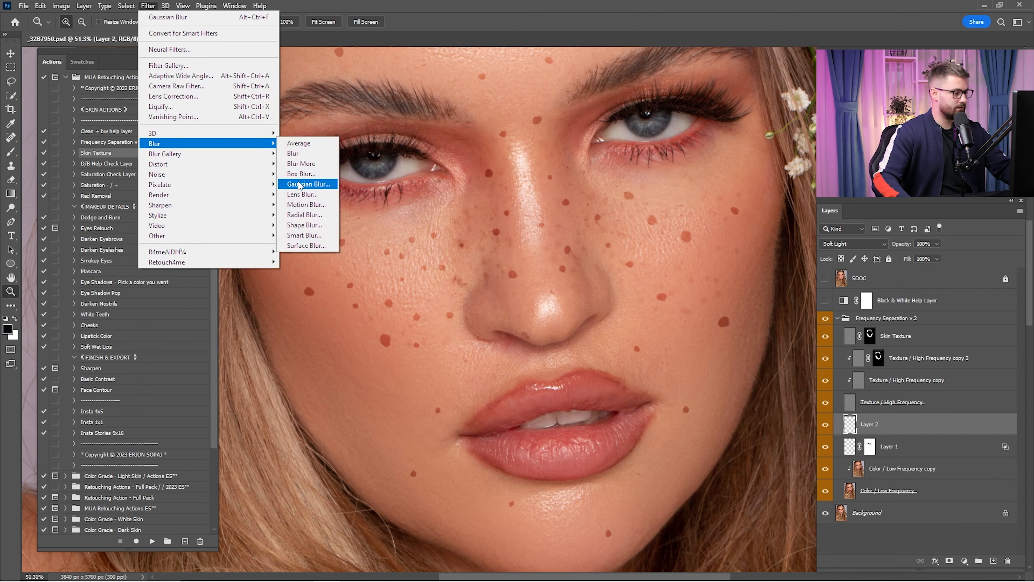
{"action": "left_click", "coordinate": [303, 184]}
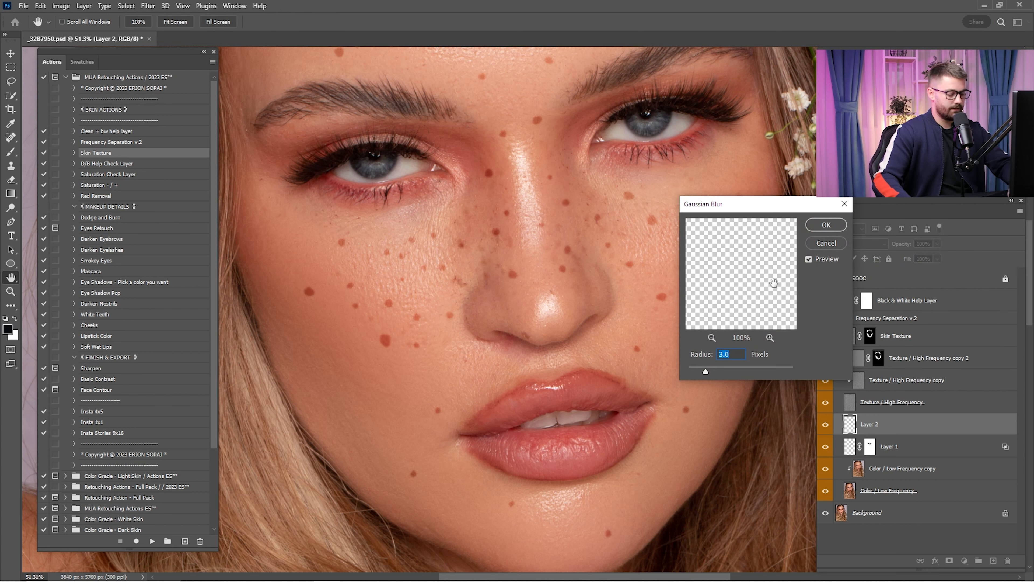
{"action": "type", "text": "4"}
{"action": "left_click", "coordinate": [838, 244]}
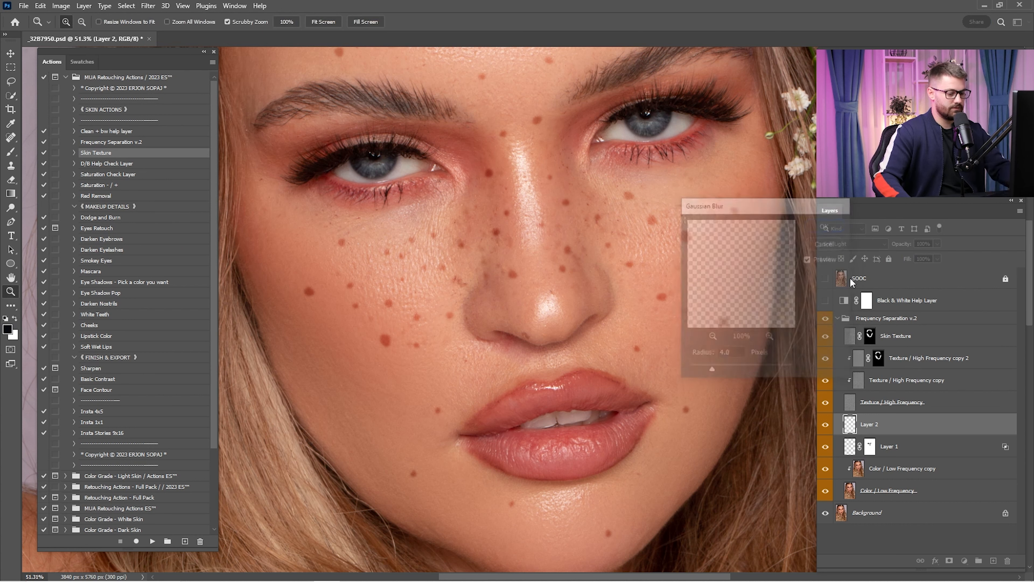
Step: Copy Layer 1's layer style onto Layer 2 and compare the face with Layer 2 hidden and shown
{"action": "right_click", "coordinate": [914, 448]}
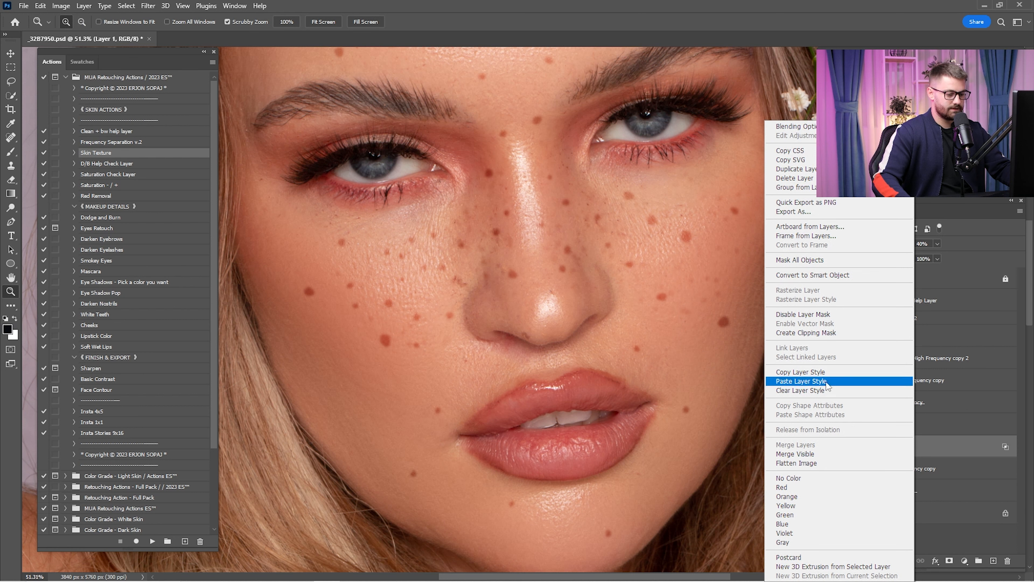
{"action": "left_click", "coordinate": [819, 372]}
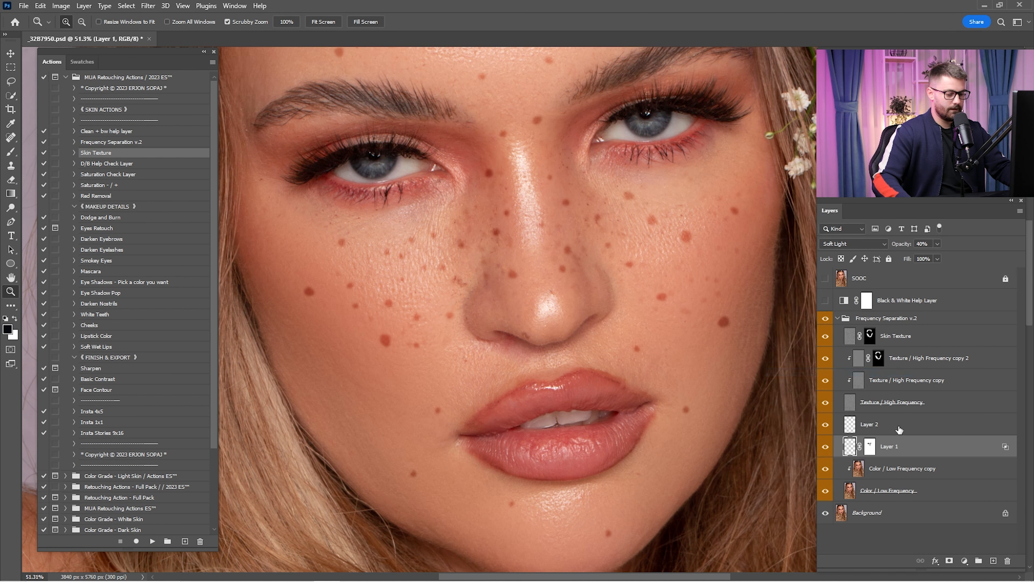
{"action": "left_click", "coordinate": [879, 428]}
{"action": "right_click", "coordinate": [893, 431]}
{"action": "left_click", "coordinate": [798, 383]}
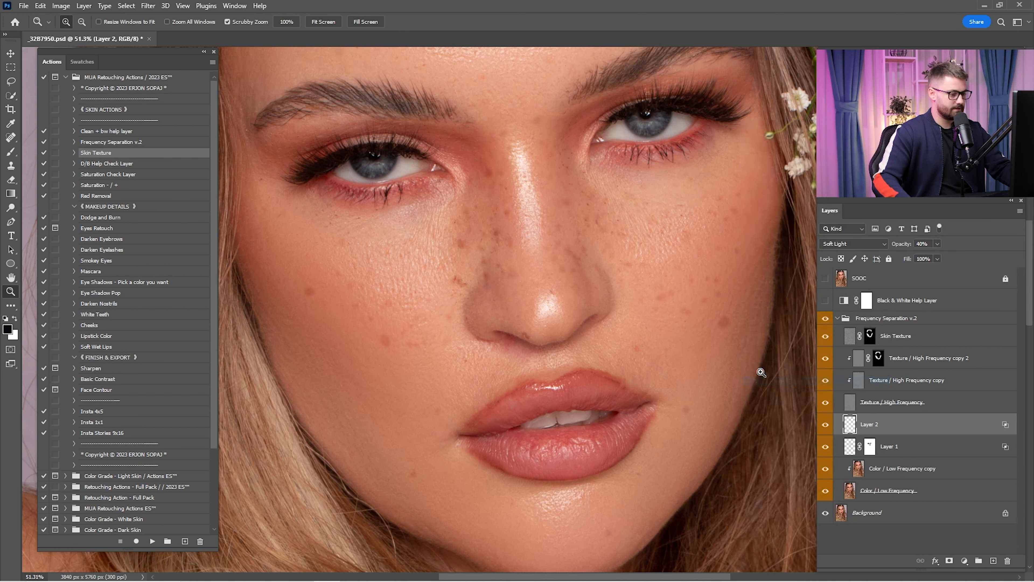
{"action": "left_click", "coordinate": [826, 425]}
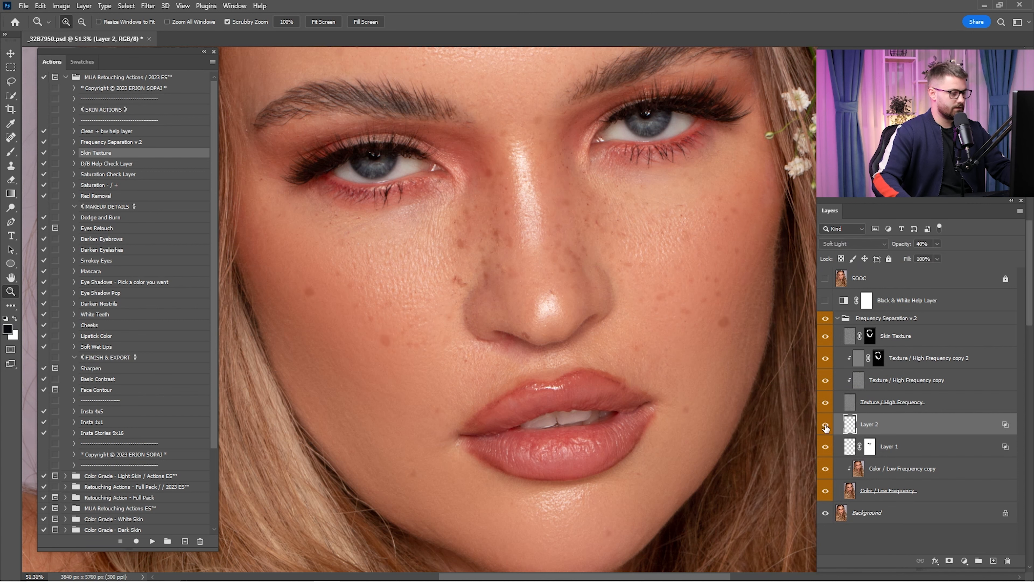
{"action": "left_click", "coordinate": [826, 426]}
{"action": "left_click", "coordinate": [826, 426]}
Step: Add a new layer above Layer 2 and choose the Small Freckles brush at 800 px
{"action": "key", "text": "ctrl+0"}
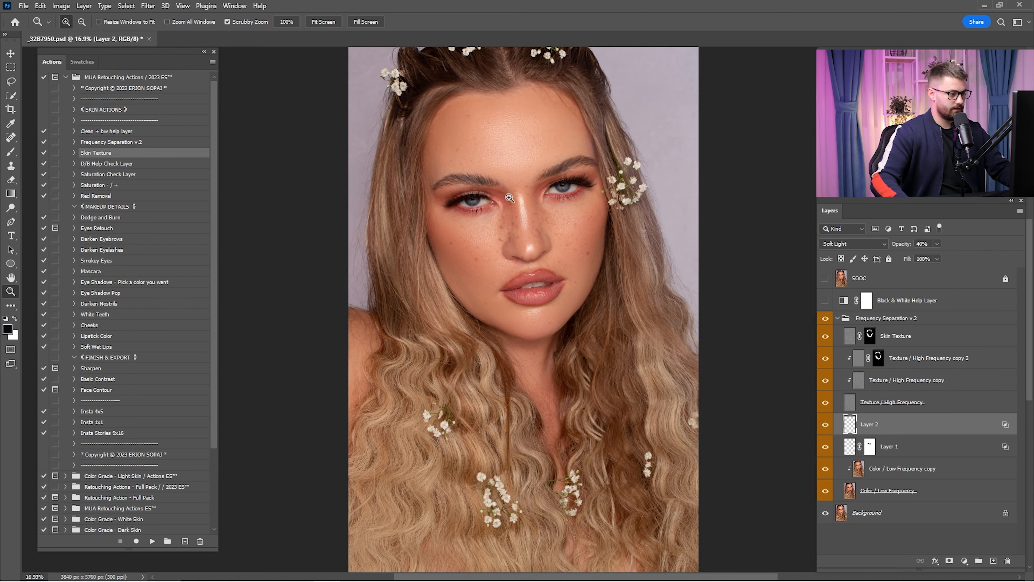
{"action": "left_click_drag", "start_coordinate": [510, 198], "coordinate": [598, 264]}
{"action": "left_click", "coordinate": [994, 561]}
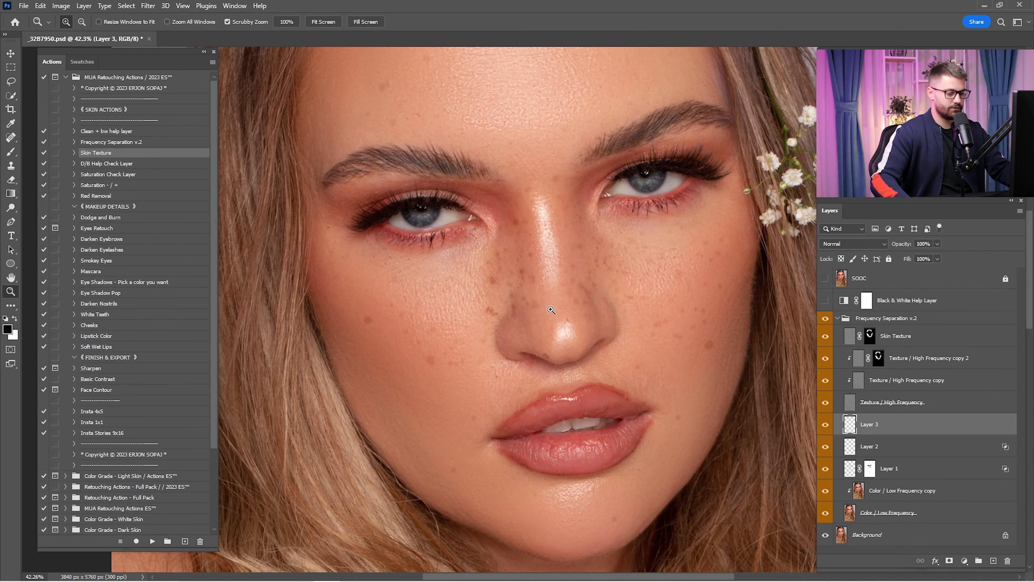
{"action": "key", "text": "b"}
{"action": "right_click", "coordinate": [542, 270]}
{"action": "left_click", "coordinate": [715, 434]}
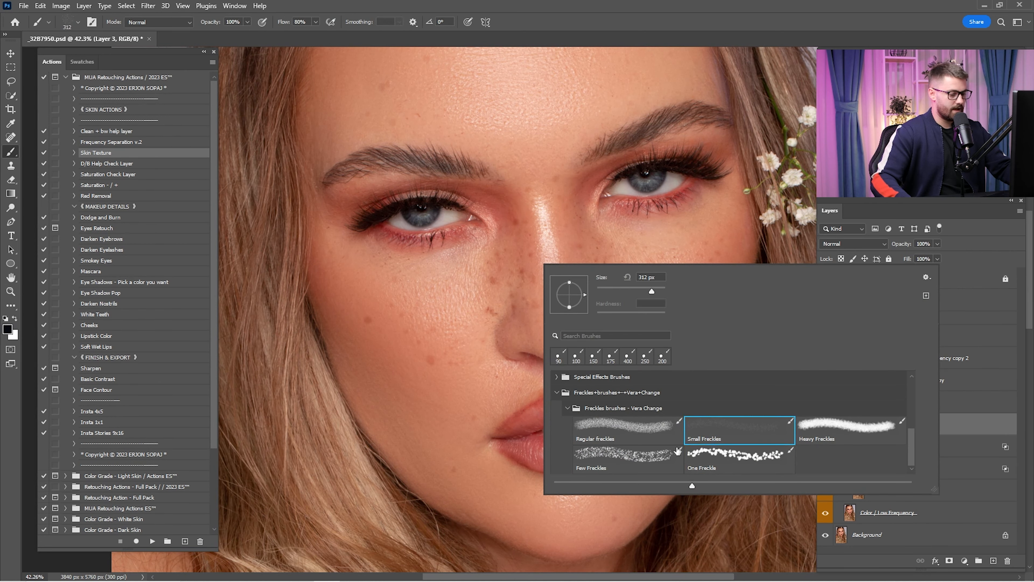
{"action": "left_click", "coordinate": [679, 19]}
{"action": "key", "text": "]"}
{"action": "key", "text": "]"}
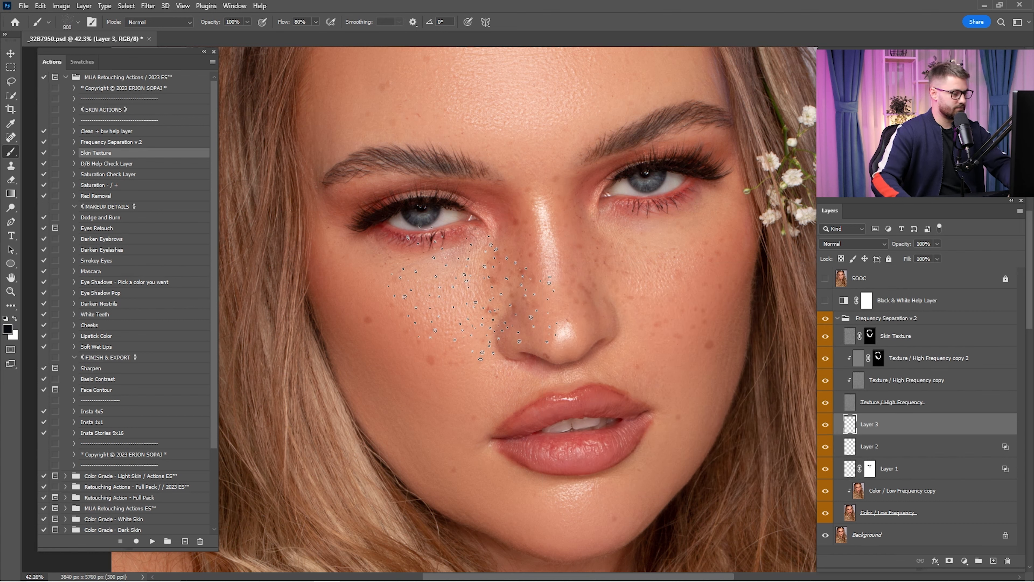
Step: Stamp small freckles over both cheeks and the nose with the Small Freckles brush at 800 to 900 px
{"action": "left_click", "coordinate": [474, 297]}
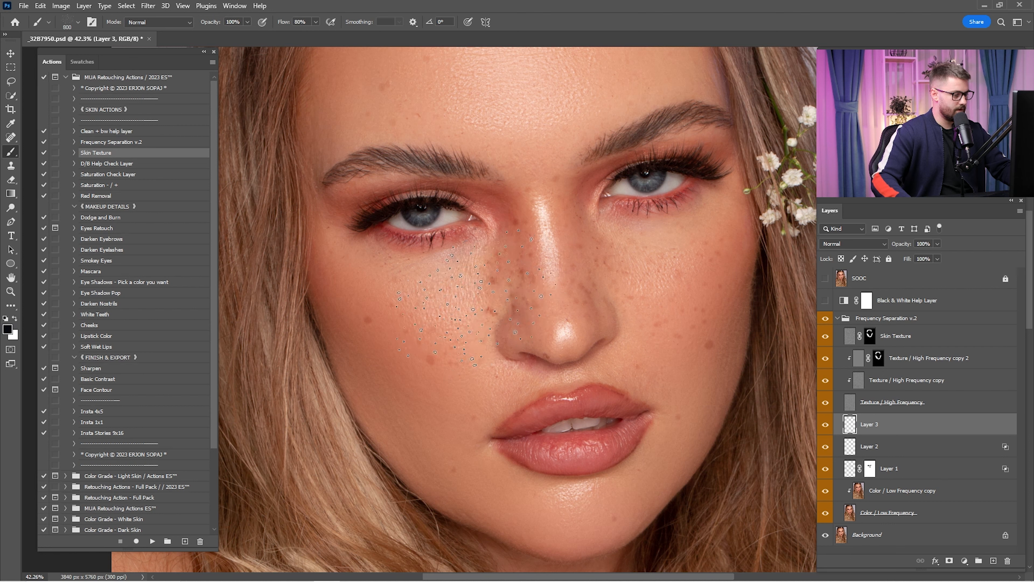
{"action": "left_click", "coordinate": [468, 304]}
{"action": "key", "text": "bracketleft"}
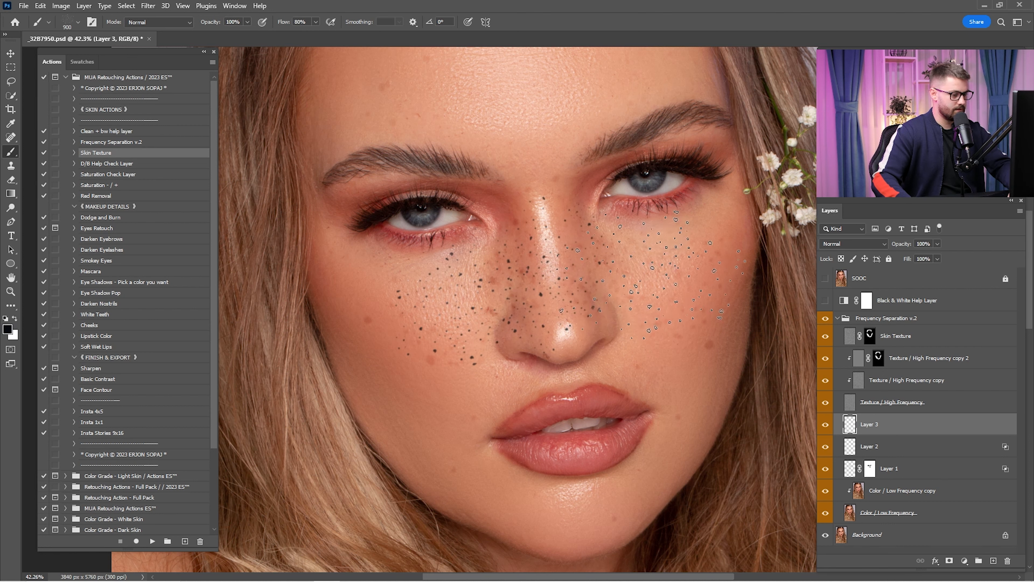
{"action": "left_click", "coordinate": [651, 275]}
Step: Blur the small freckles on Layer 3 with a Gaussian Blur of 3 pixels radius
{"action": "left_click", "coordinate": [147, 5]}
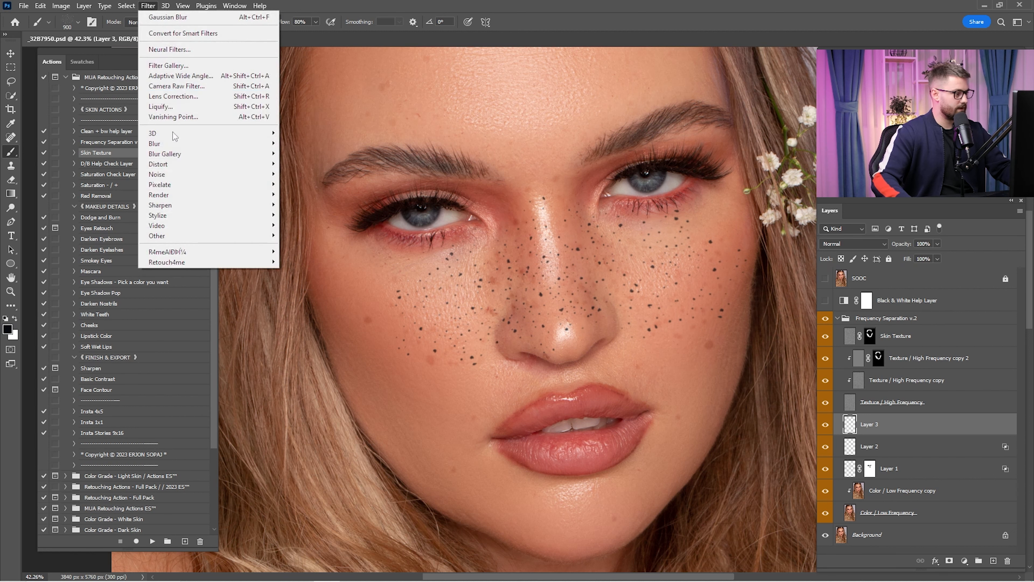
{"action": "mouse_move", "coordinate": [171, 143]}
{"action": "left_click", "coordinate": [309, 183]}
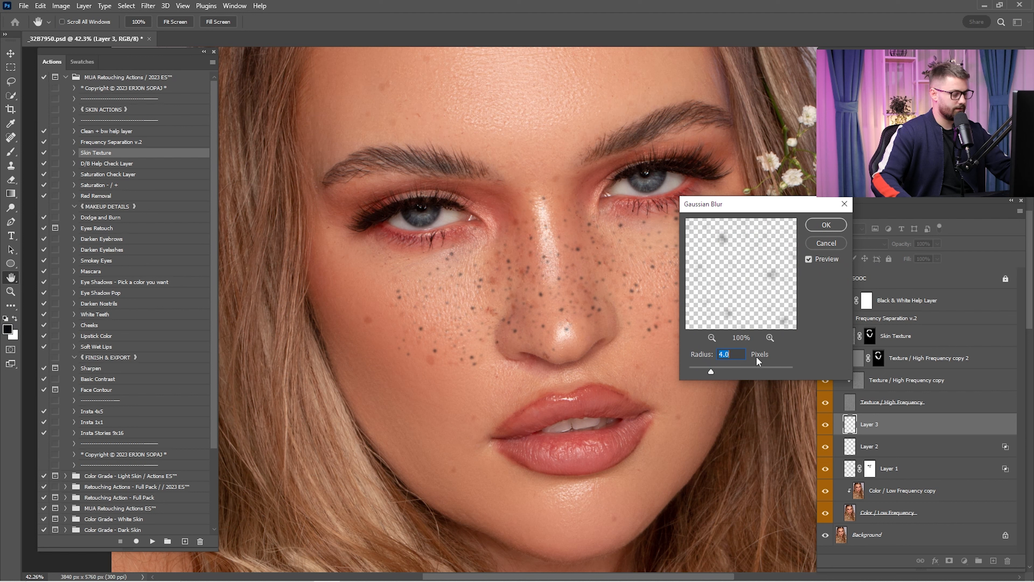
{"action": "type", "text": "3"}
{"action": "left_click", "coordinate": [819, 226]}
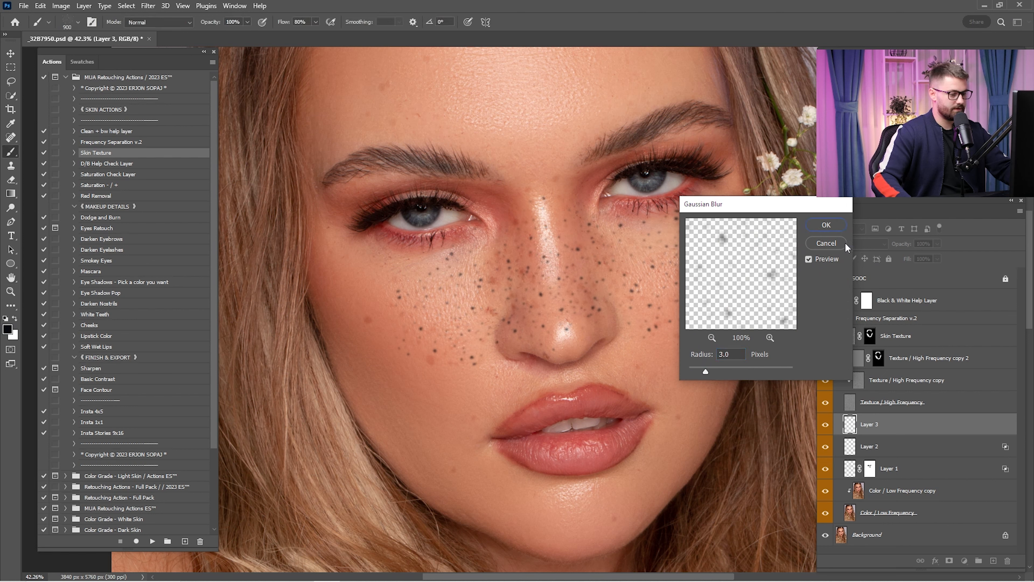
Step: Set Layer 3's blend mode to Soft Light and paste the copied layer style onto it
{"action": "left_click", "coordinate": [860, 244]}
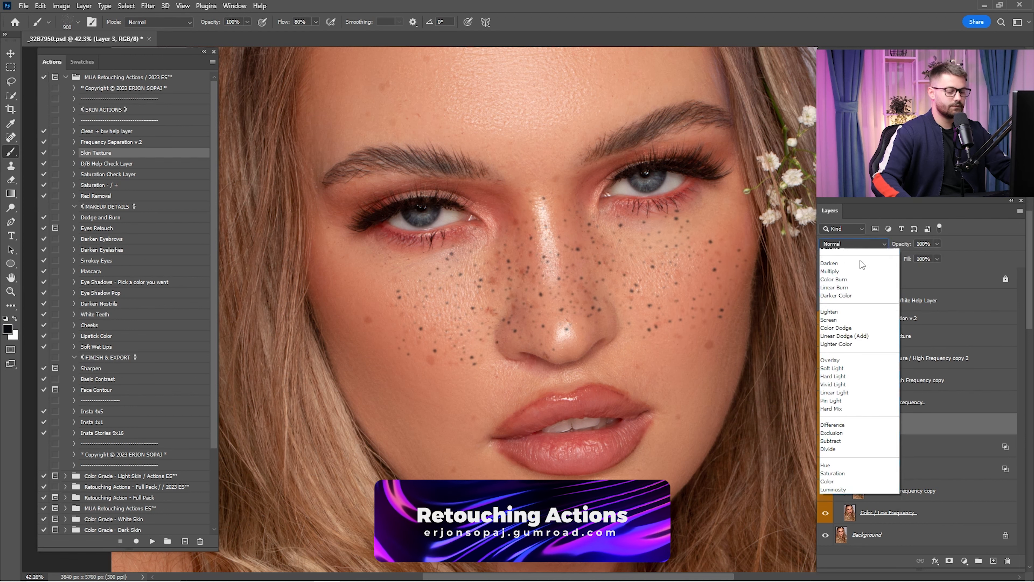
{"action": "left_click", "coordinate": [853, 381]}
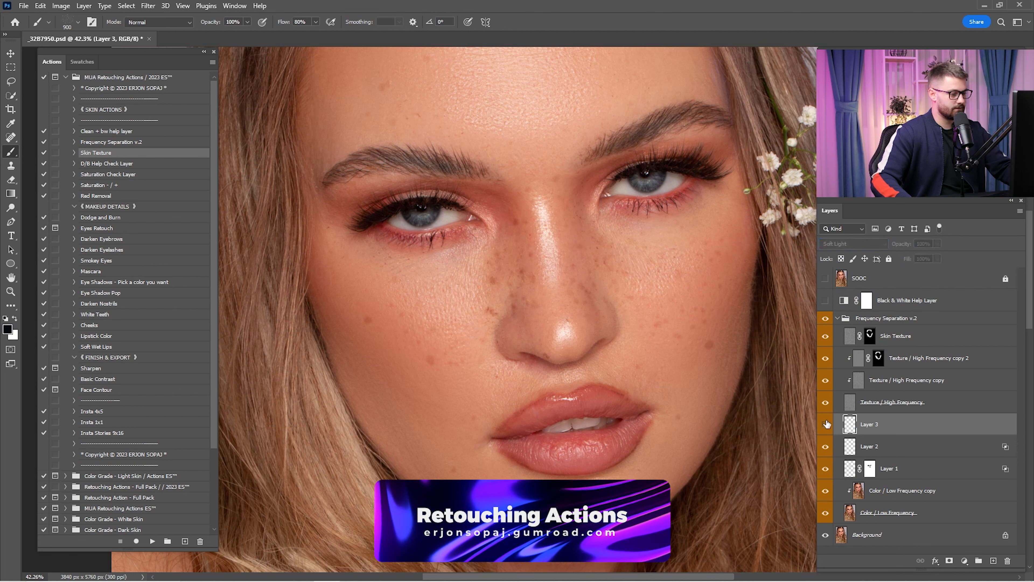
{"action": "right_click", "coordinate": [898, 424]}
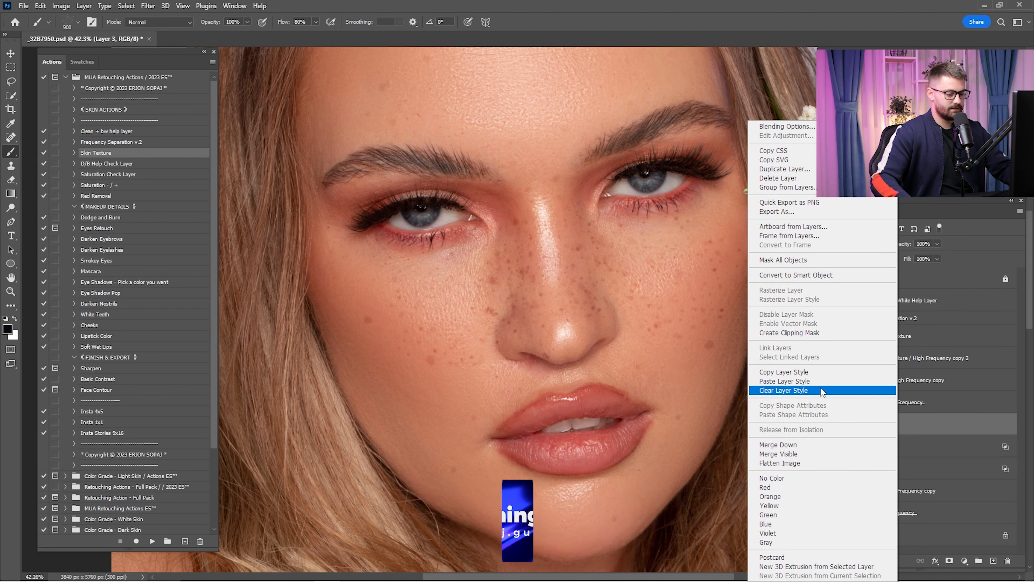
{"action": "left_click", "coordinate": [814, 380]}
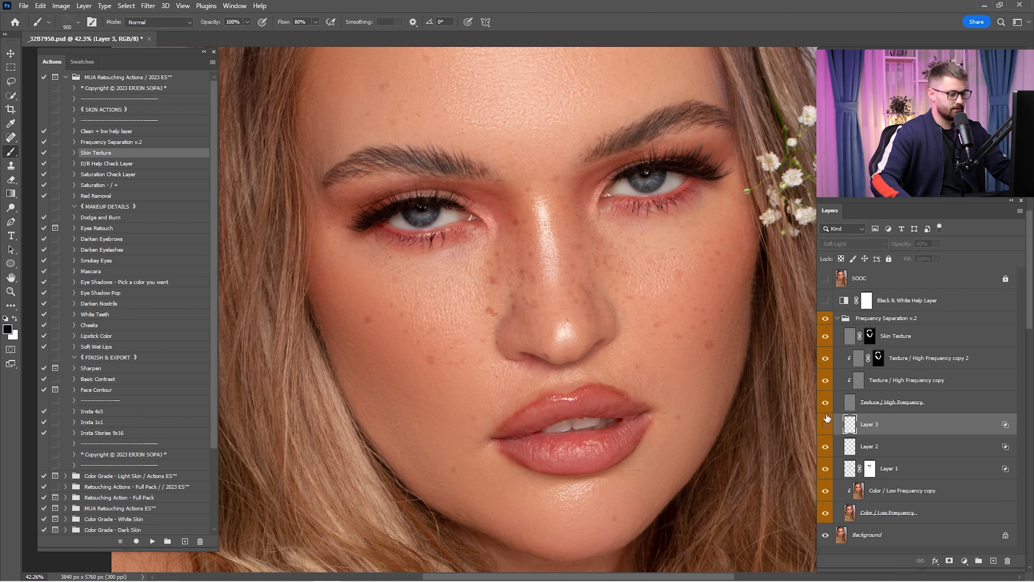
Step: Set Layer 3's Blend If underlying range to 0/15 and 251/255 and its opacity to 60%
{"action": "left_click", "coordinate": [826, 423]}
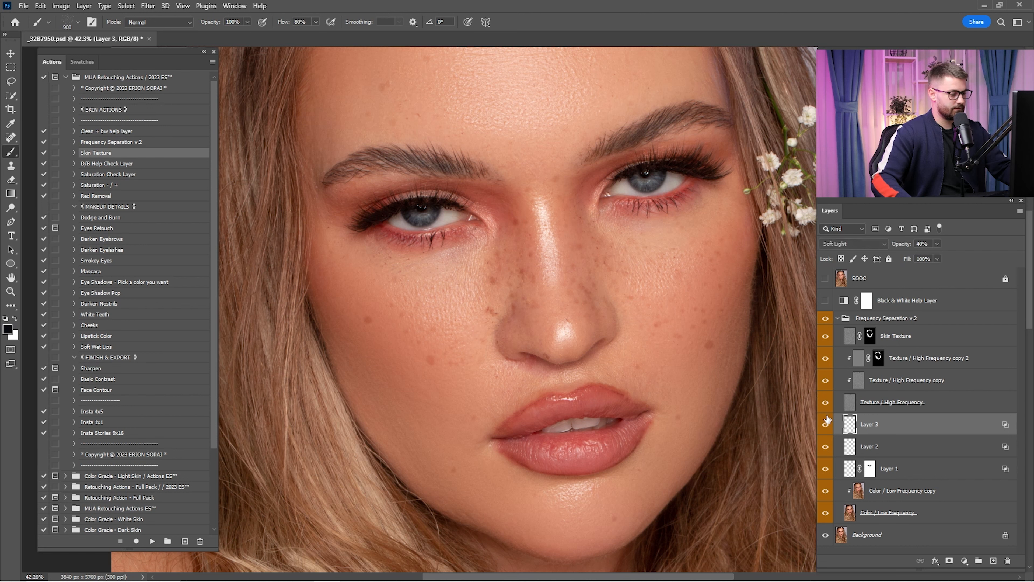
{"action": "double_click", "coordinate": [965, 414]}
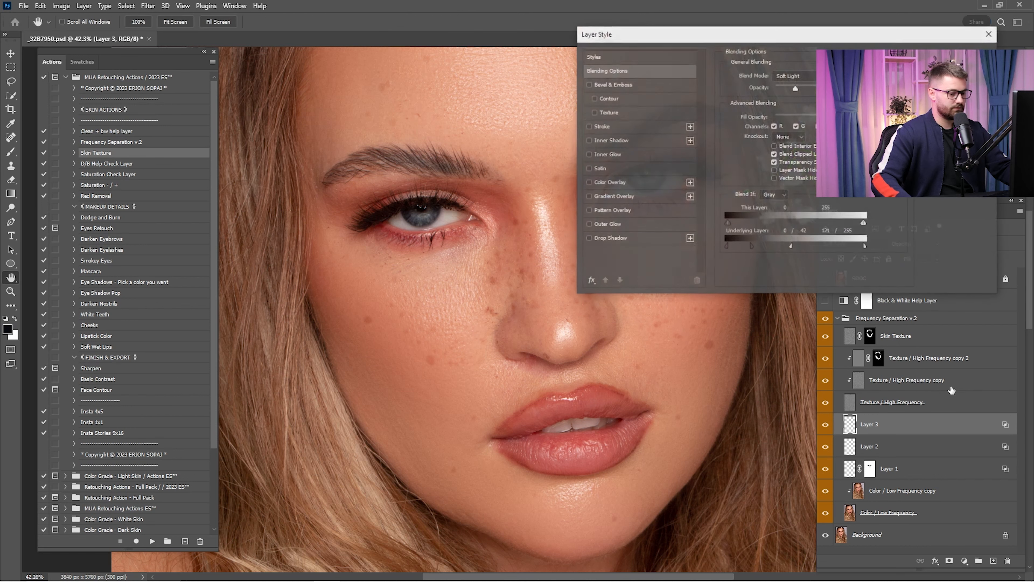
{"action": "left_click_drag", "start_coordinate": [742, 247], "coordinate": [739, 246]}
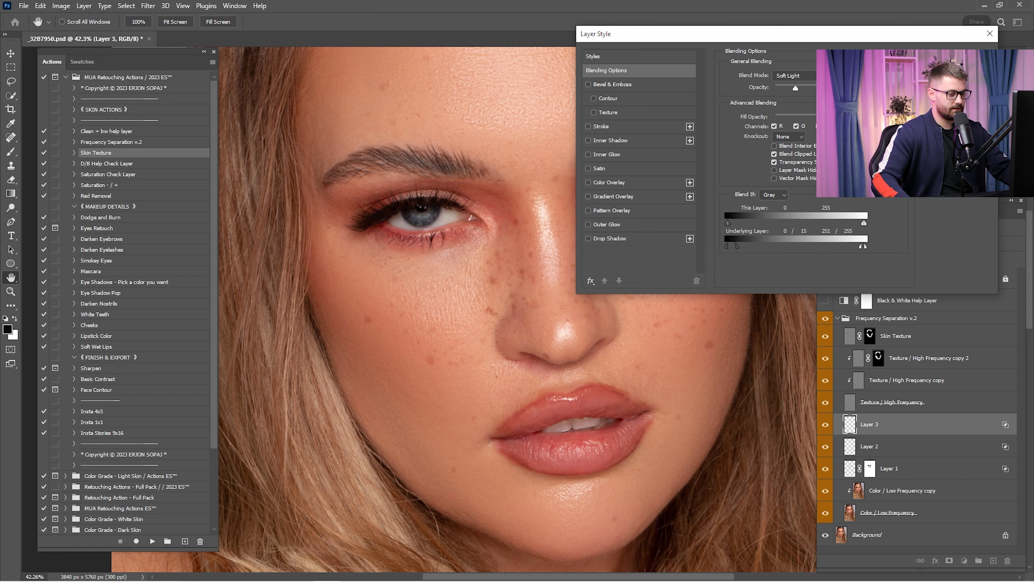
{"action": "key", "text": "Return"}
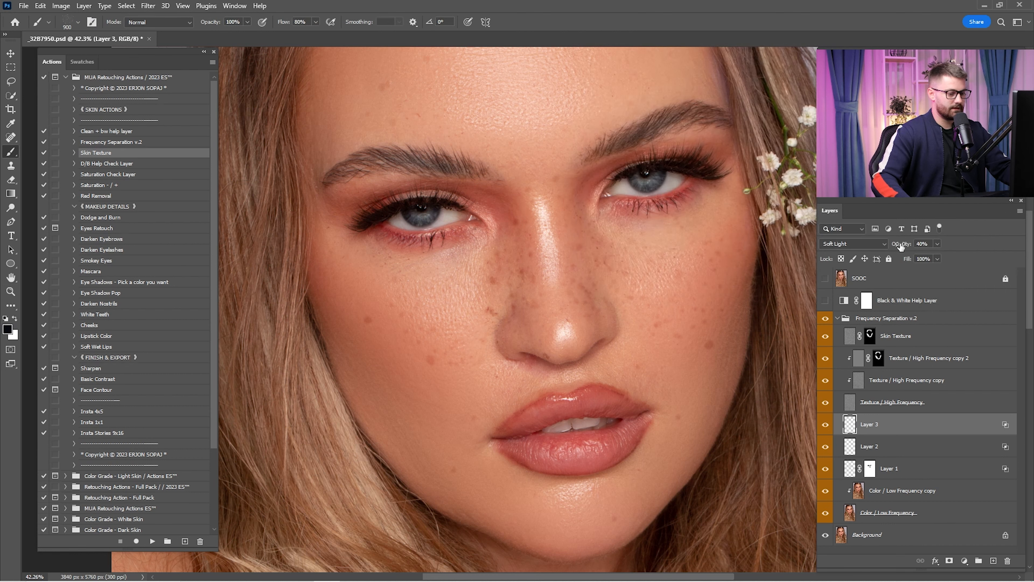
{"action": "left_click_drag", "start_coordinate": [901, 246], "coordinate": [911, 244]}
Step: Compare the face with and without Layer 3 up close, and the whole portrait with and without the Frequency Separation v.2 group
{"action": "left_click", "coordinate": [826, 425]}
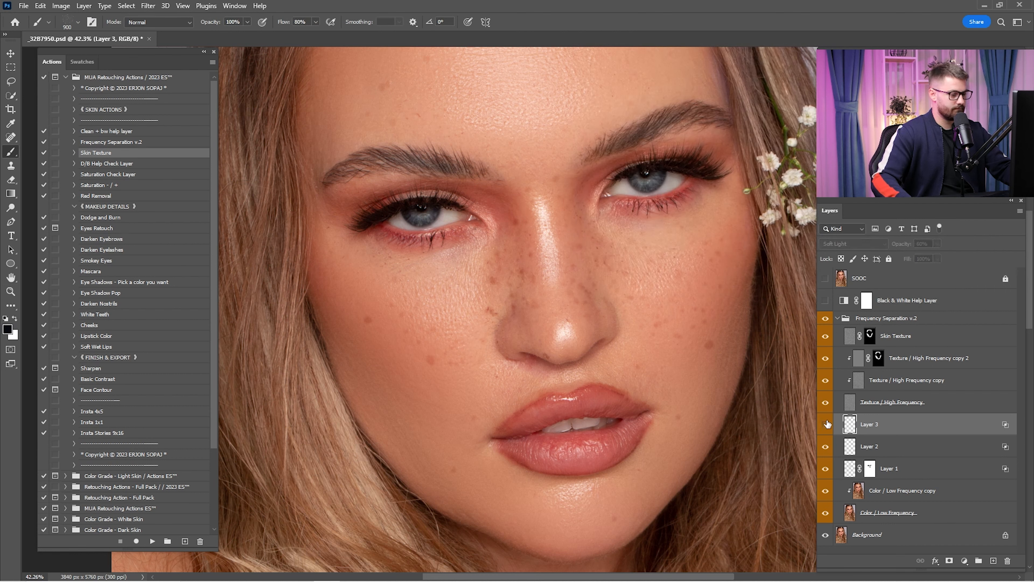
{"action": "left_click", "coordinate": [825, 425]}
{"action": "key", "text": "z"}
{"action": "mouse_move", "coordinate": [568, 299]}
{"action": "left_mouse_down"}
{"action": "mouse_move", "coordinate": [604, 300]}
{"action": "mouse_move", "coordinate": [806, 393]}
{"action": "left_mouse_up"}
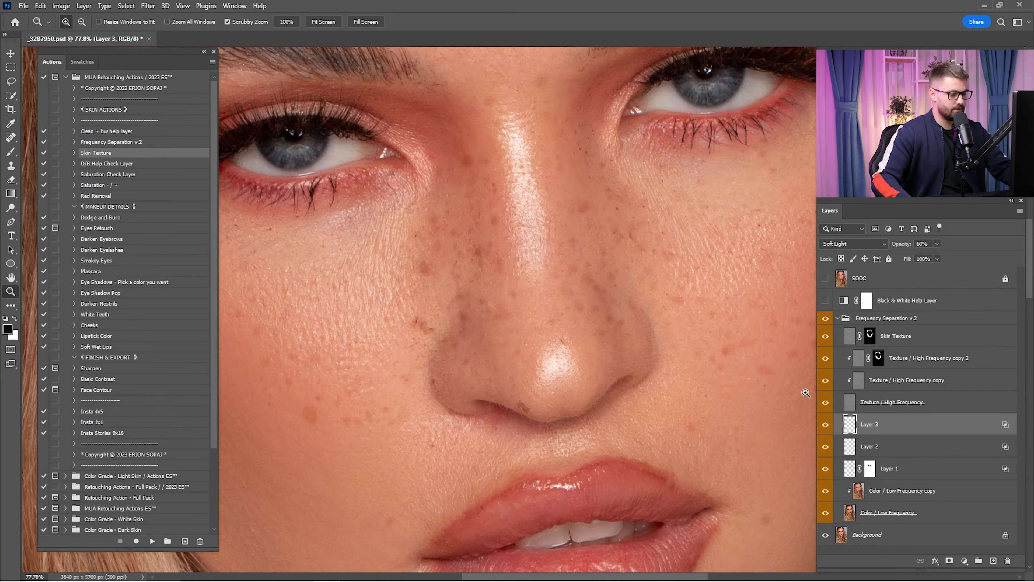
{"action": "left_click", "coordinate": [826, 425]}
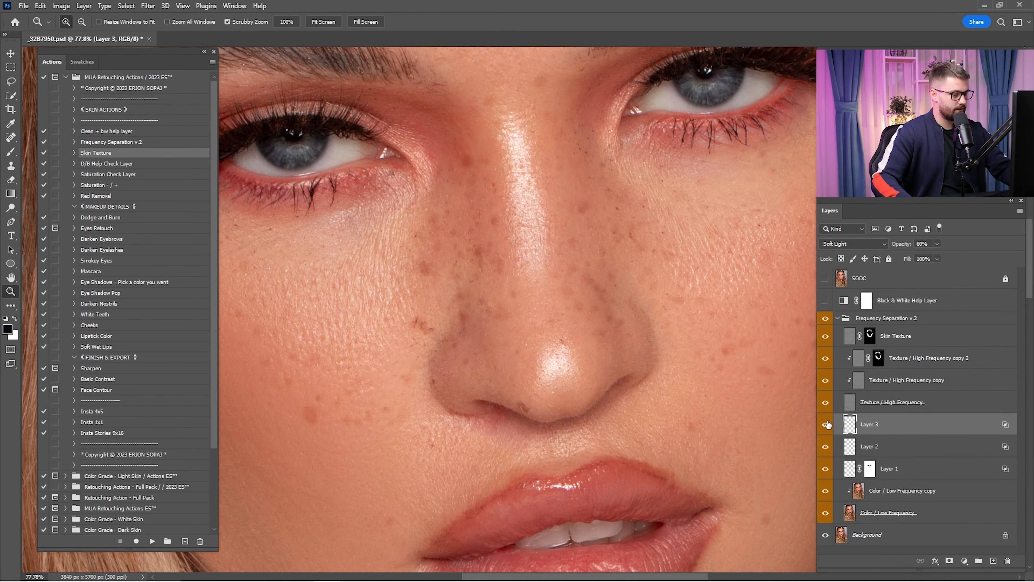
{"action": "left_click_drag", "start_coordinate": [563, 316], "coordinate": [527, 332]}
{"action": "key", "text": "ctrl+0"}
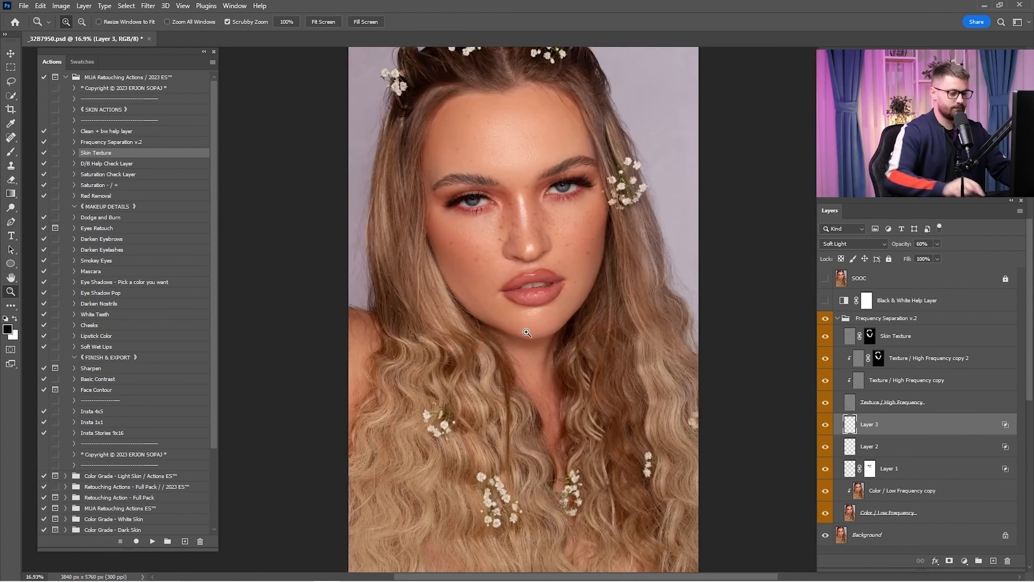
{"action": "left_click", "coordinate": [827, 319]}
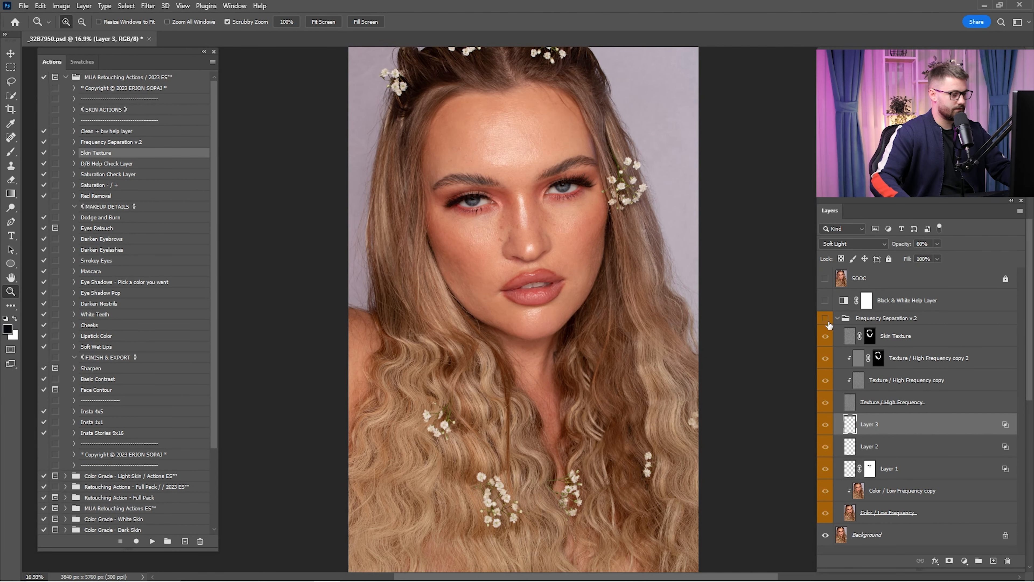
Step: Add a new layer above Layer 3 and choose the Few Freckles brush, enlarged to 500 px
{"action": "left_click_drag", "start_coordinate": [509, 232], "coordinate": [529, 230]}
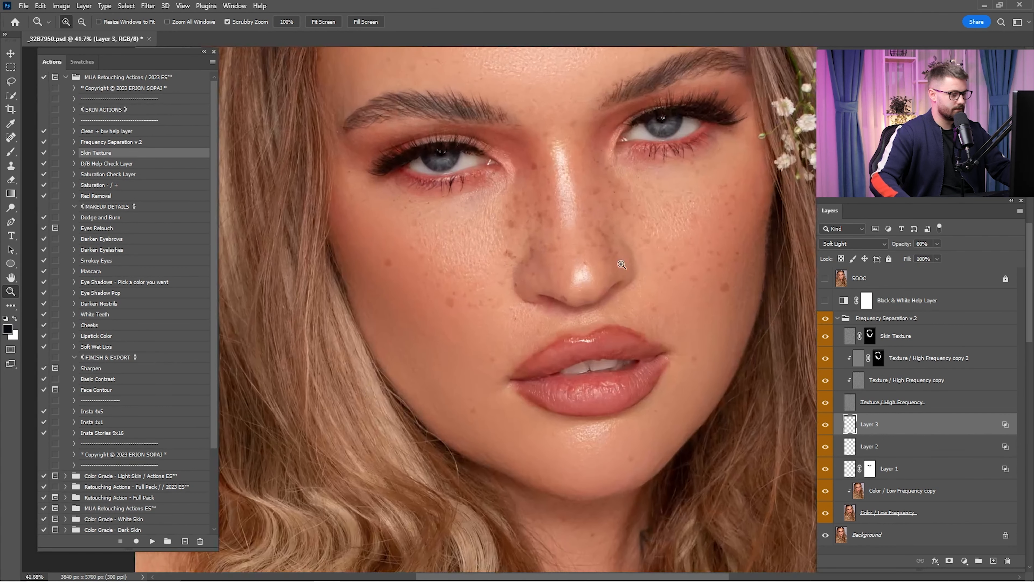
{"action": "left_click", "coordinate": [993, 561]}
{"action": "key", "text": "b"}
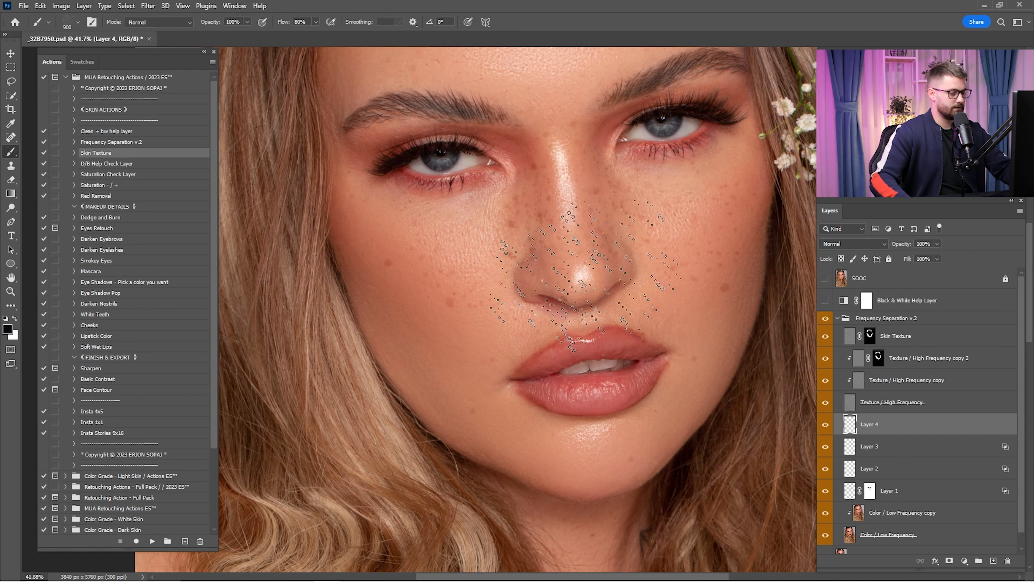
{"action": "right_click", "coordinate": [682, 426]}
{"action": "left_click", "coordinate": [669, 445]}
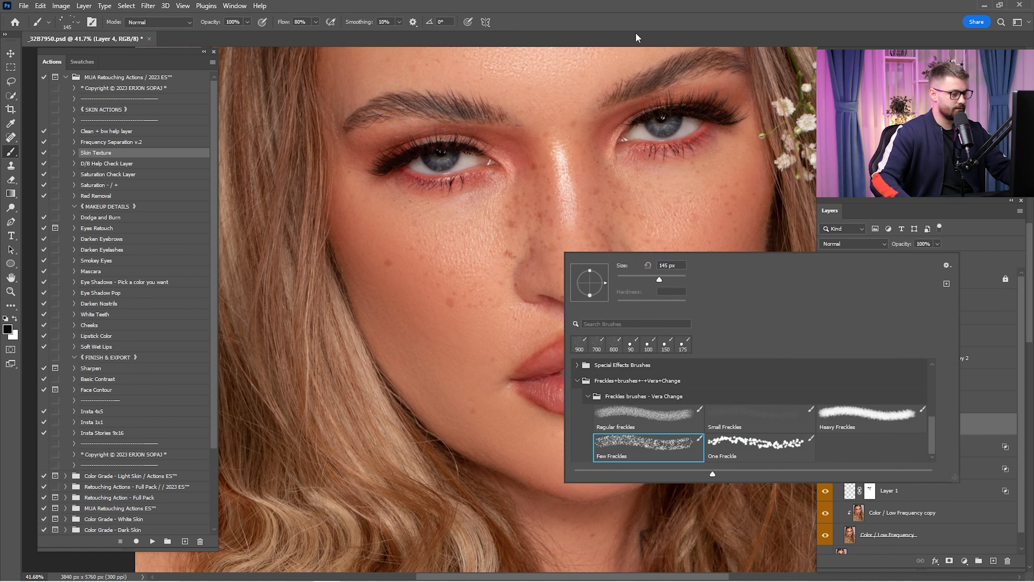
{"action": "left_click", "coordinate": [646, 14]}
{"action": "key", "text": "bracketright"}
{"action": "key", "text": "bracketright"}
{"action": "key", "text": "bracketright"}
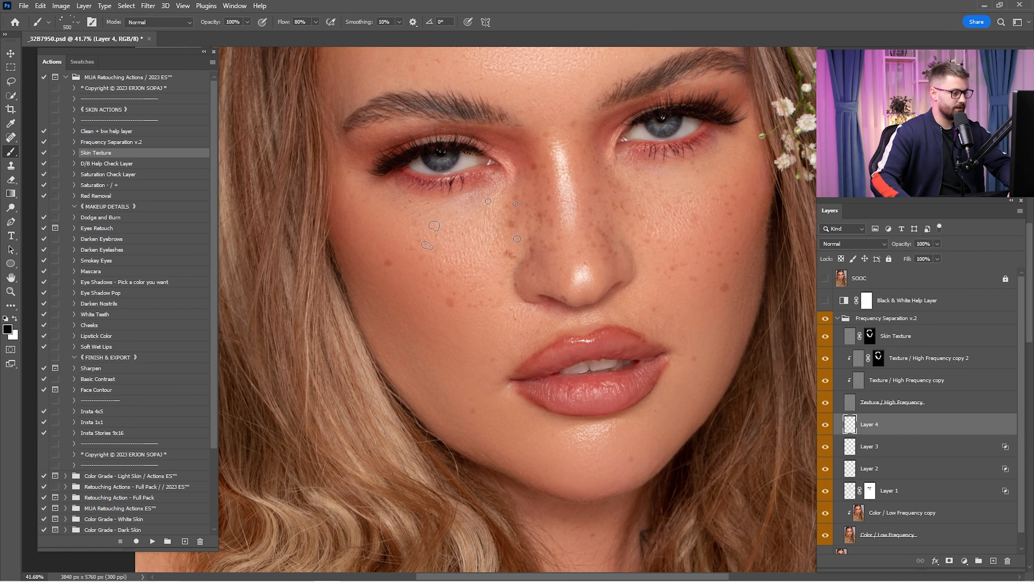
Step: Stamp scattered larger freckles over both cheeks and the nose with the Few Freckles brush at 300 to 500 px
{"action": "left_click", "coordinate": [460, 277]}
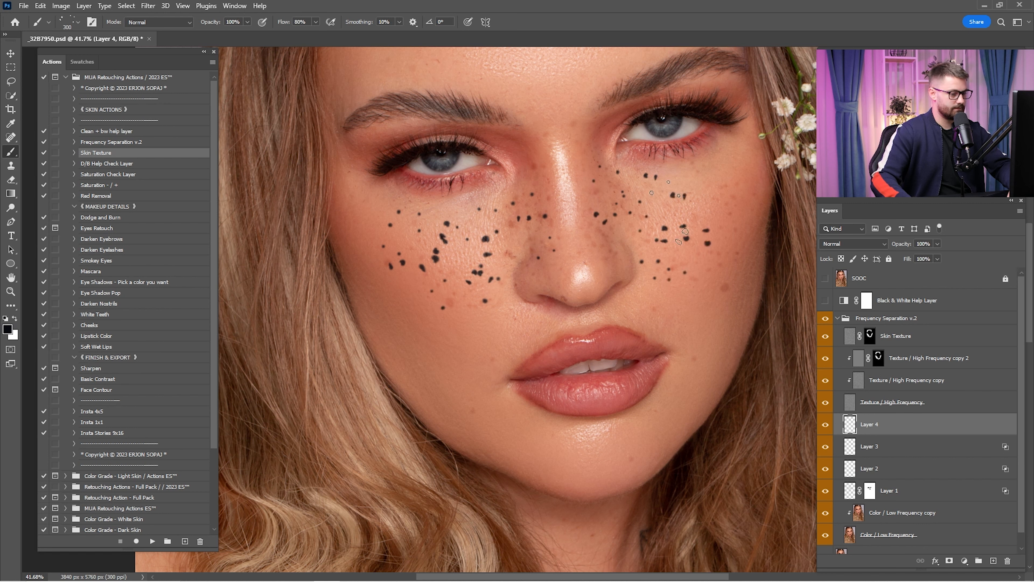
{"action": "left_click", "coordinate": [707, 229]}
{"action": "left_click", "coordinate": [700, 239]}
{"action": "left_click", "coordinate": [645, 248]}
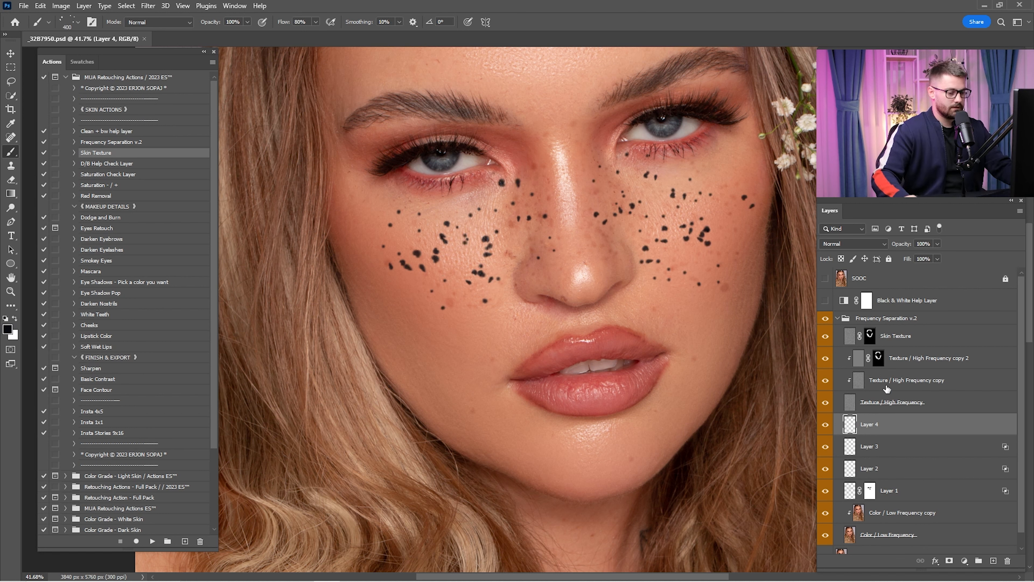
Step: Set Layer 4's blend mode to Soft Light and soften its freckles with a Gaussian Blur
{"action": "left_click", "coordinate": [864, 239]}
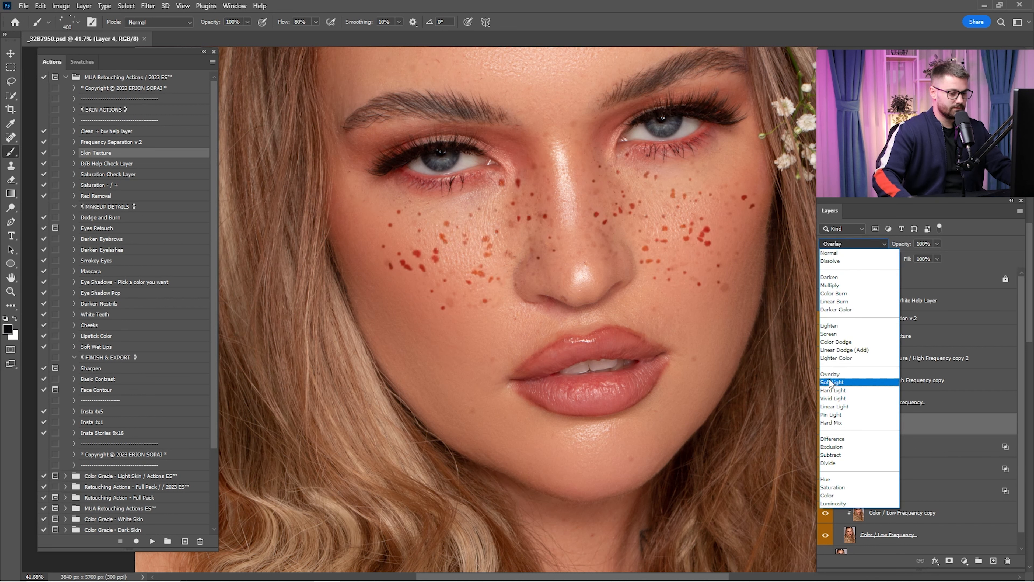
{"action": "left_click", "coordinate": [853, 384]}
{"action": "left_click", "coordinate": [148, 6]}
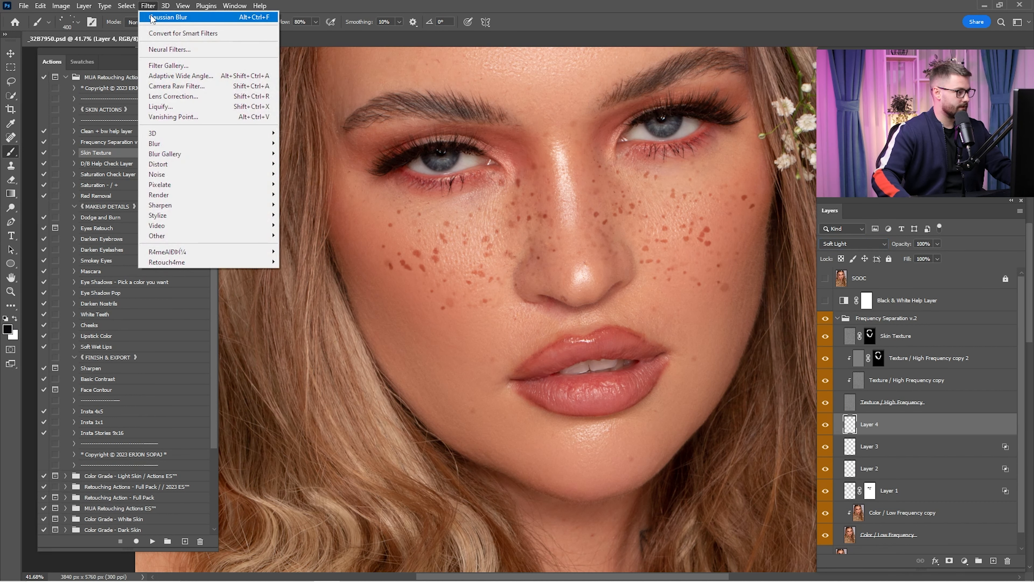
{"action": "left_click", "coordinate": [151, 17]}
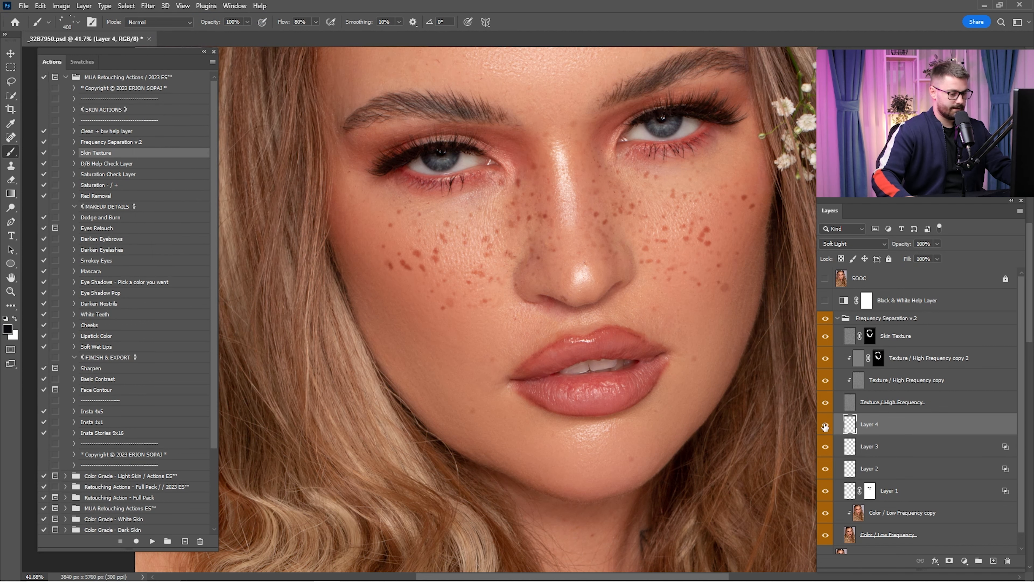
Step: Paste the copied layer style onto Layer 4, set its Blend If underlying range to 0/7 and 211/255, and compare the portrait without it
{"action": "key", "text": "ctrl+0"}
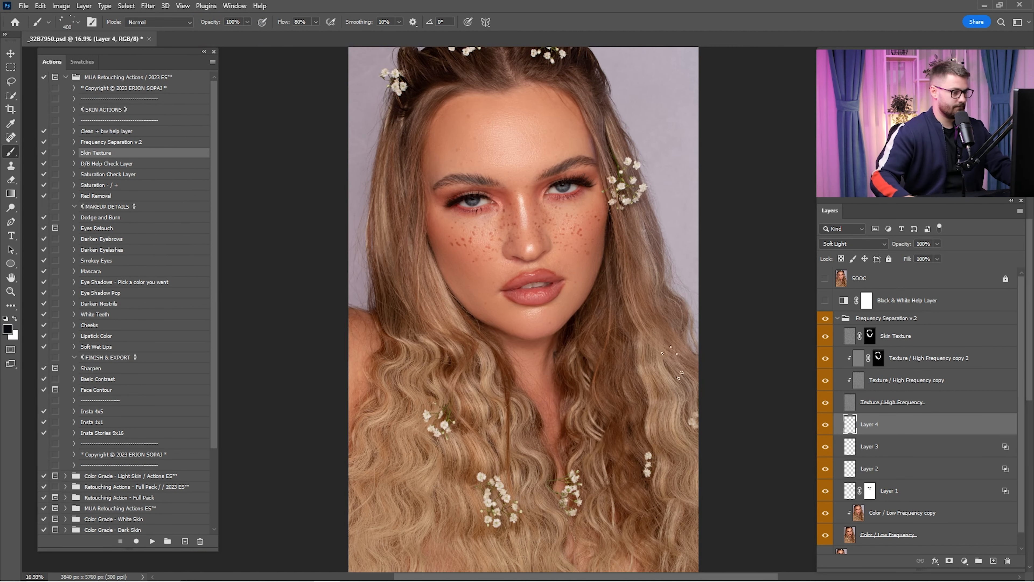
{"action": "key", "text": "z"}
{"action": "left_click_drag", "start_coordinate": [516, 232], "coordinate": [615, 262]}
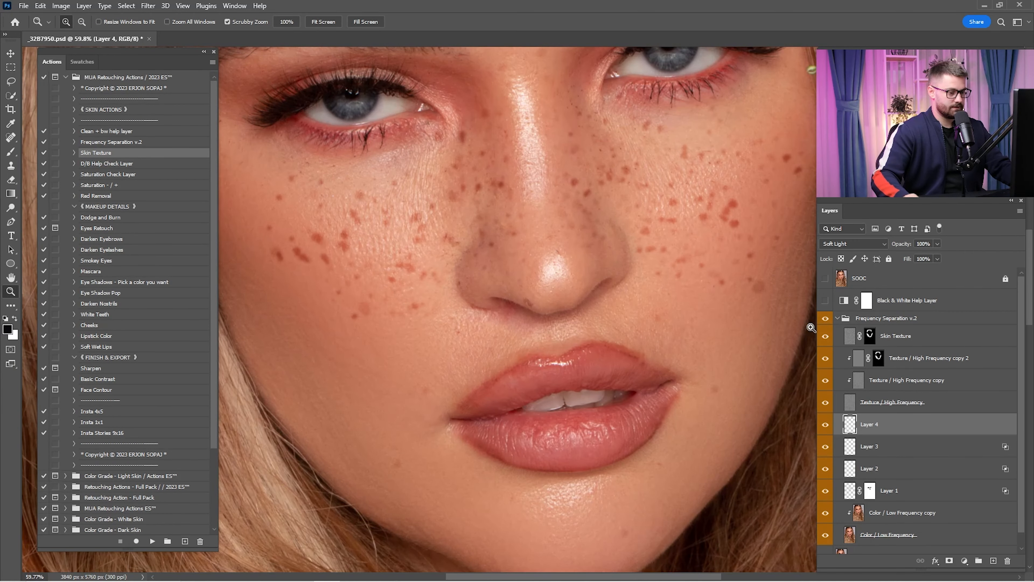
{"action": "right_click", "coordinate": [880, 426]}
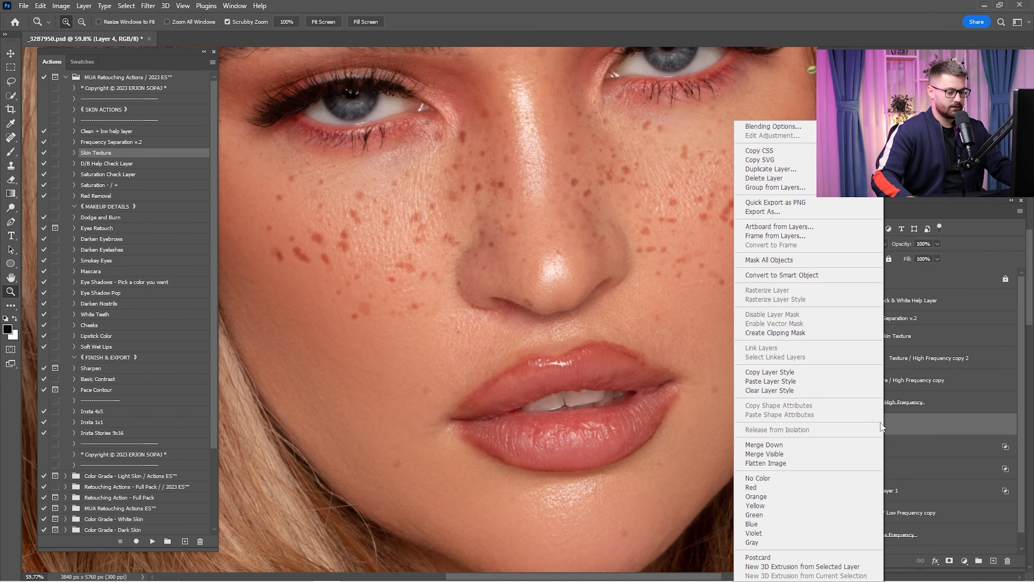
{"action": "left_click", "coordinate": [800, 381]}
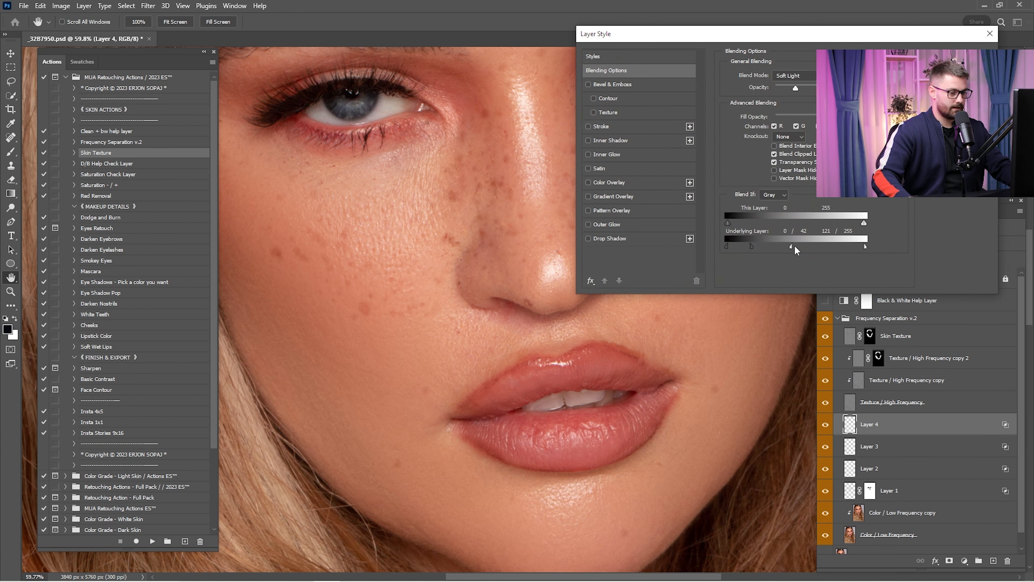
{"action": "left_click_drag", "start_coordinate": [797, 250], "coordinate": [842, 249]}
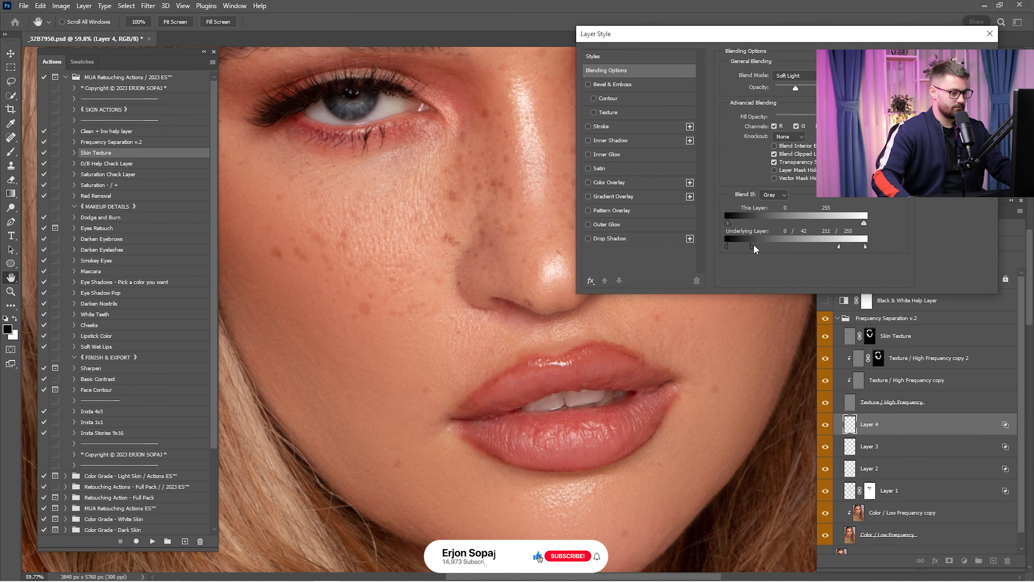
{"action": "left_click_drag", "start_coordinate": [733, 248], "coordinate": [732, 248]}
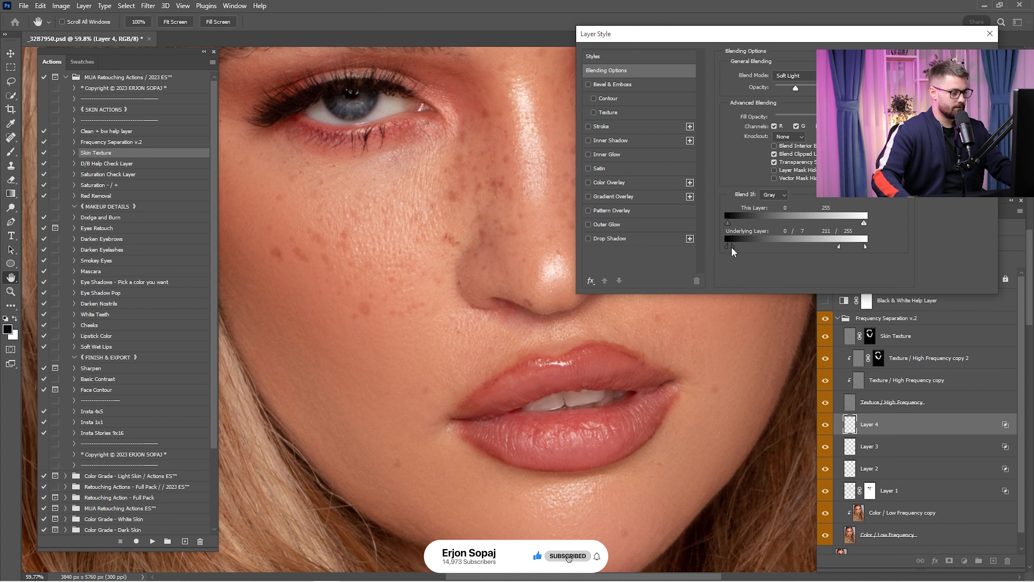
{"action": "key", "text": "Return"}
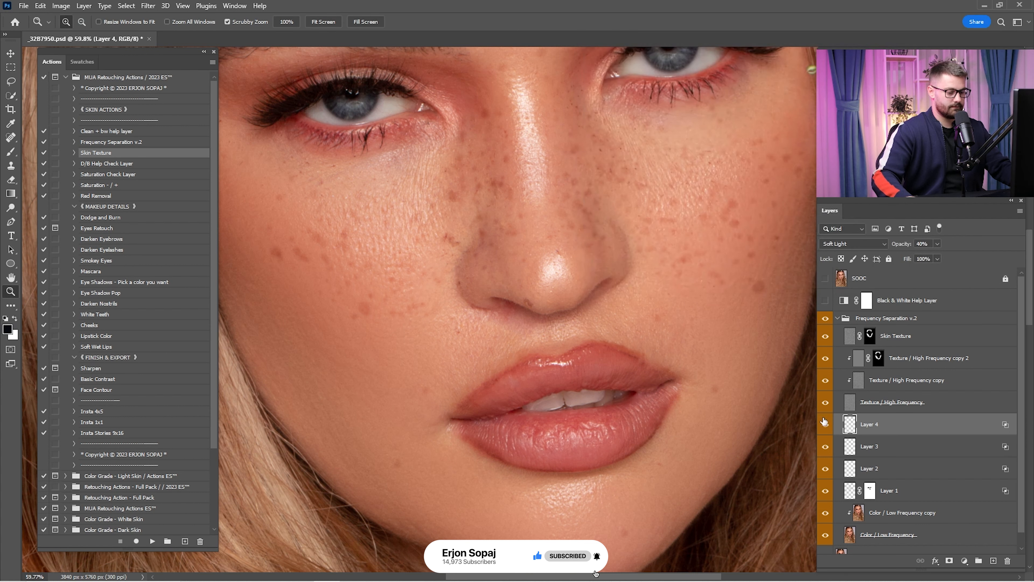
{"action": "key", "text": "ctrl+0"}
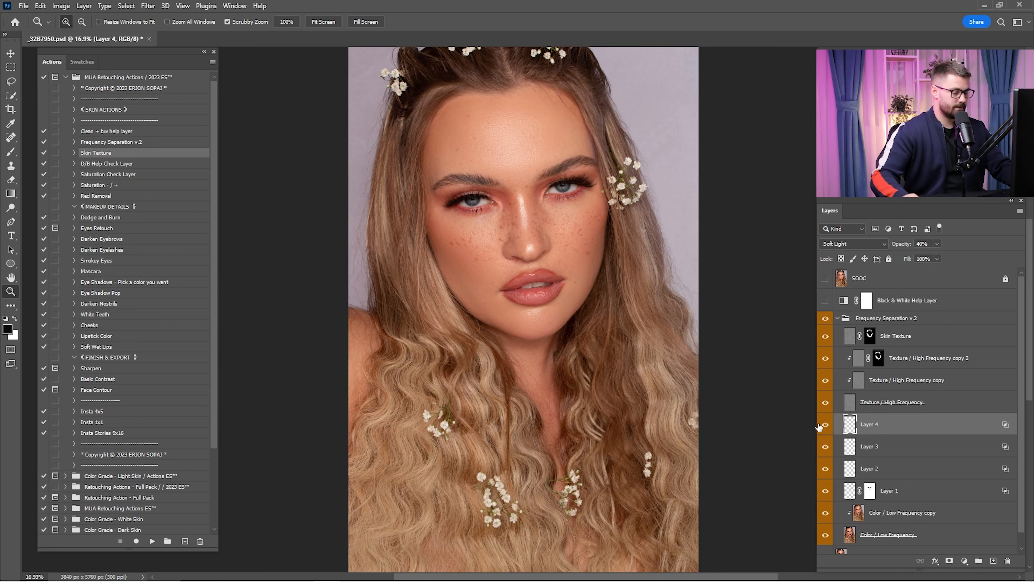
{"action": "left_click", "coordinate": [824, 425]}
{"action": "left_click", "coordinate": [824, 425]}
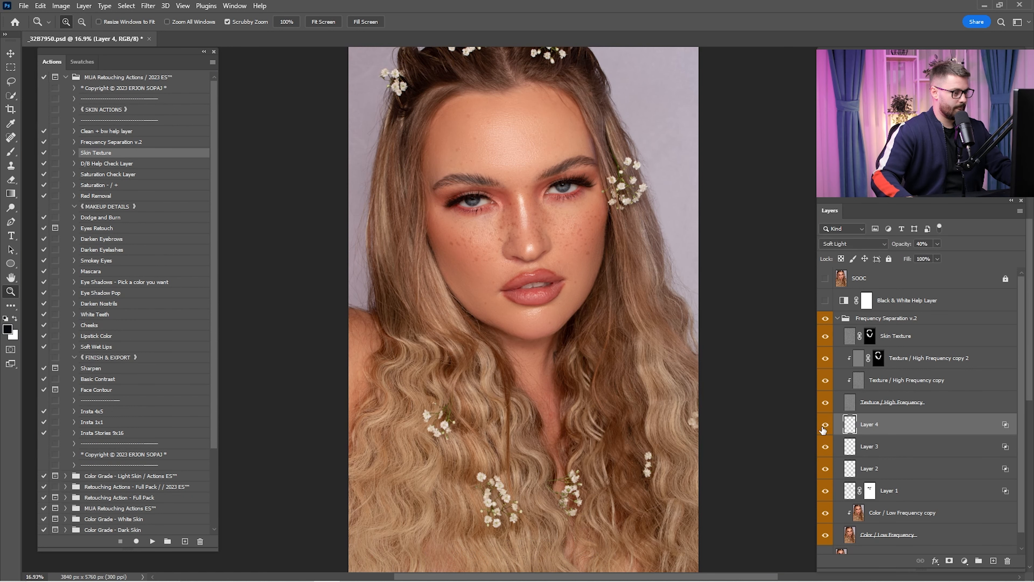
Step: Add a new layer above Layer 4 for the forehead and choose the Small Freckles brush at 1000 px
{"action": "left_click_drag", "start_coordinate": [510, 236], "coordinate": [586, 314]}
{"action": "left_click_drag", "start_coordinate": [603, 147], "coordinate": [614, 262]}
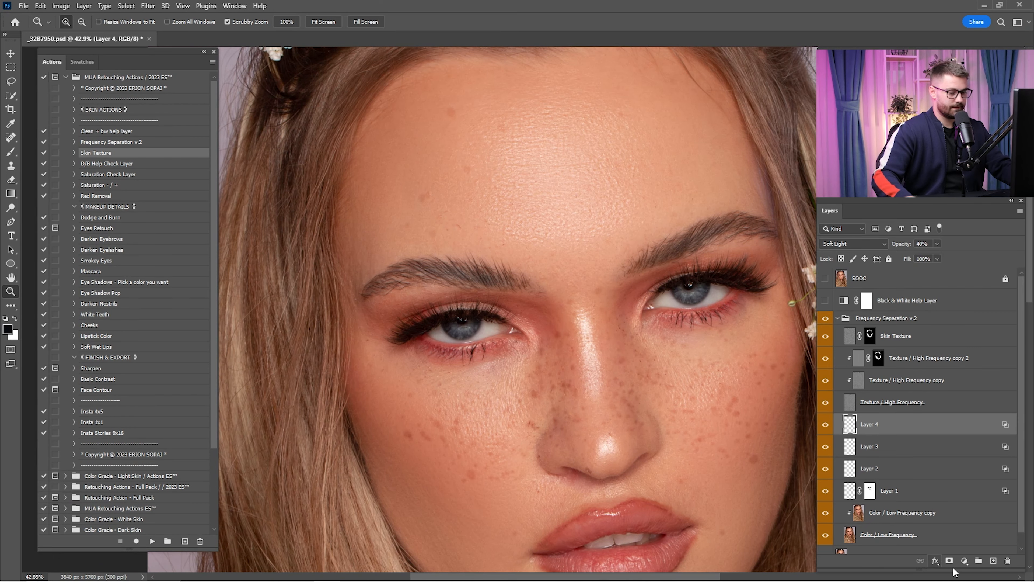
{"action": "left_click", "coordinate": [994, 561]}
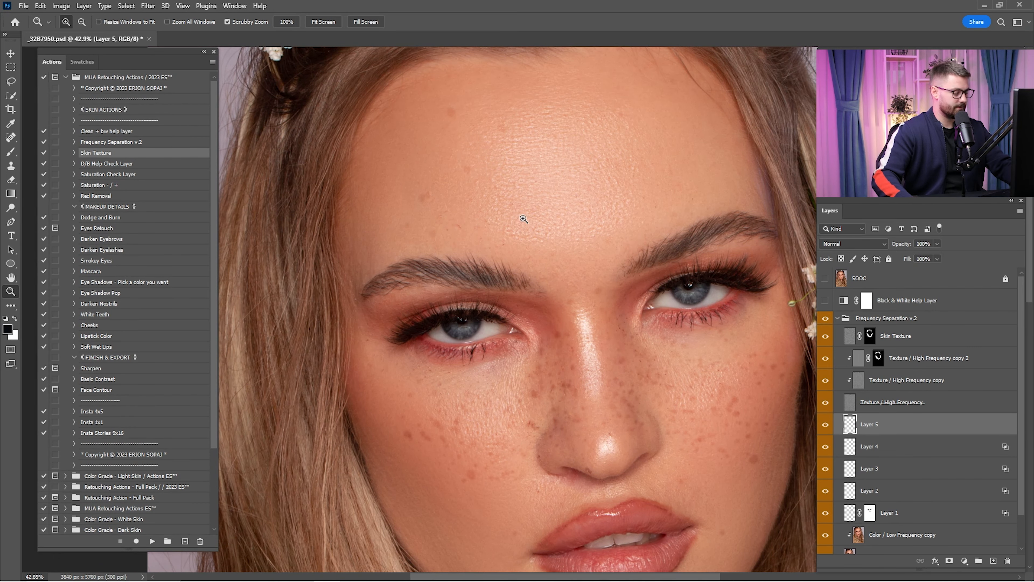
{"action": "key", "text": "b"}
{"action": "right_click", "coordinate": [593, 239]}
{"action": "left_click", "coordinate": [715, 360]}
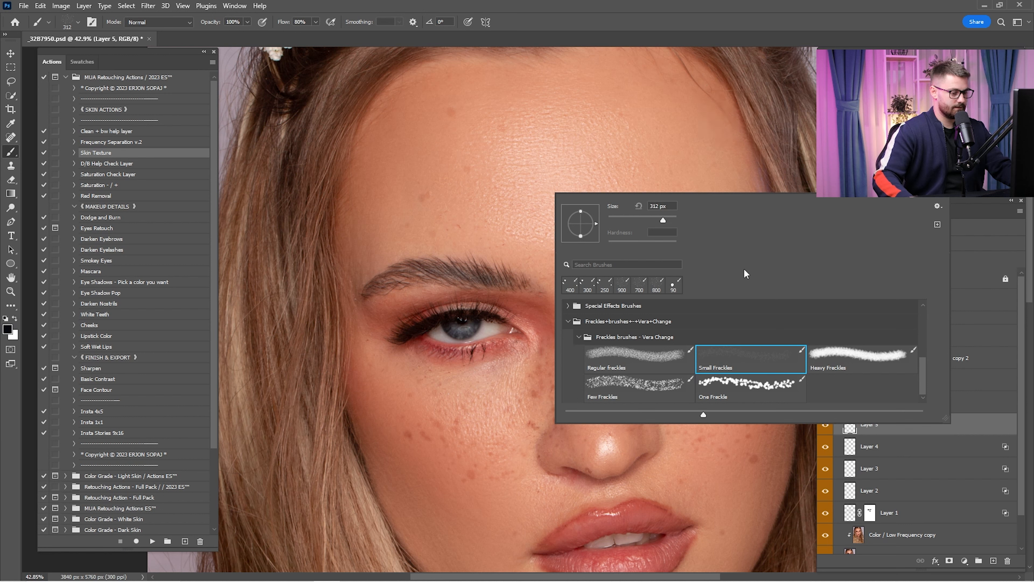
{"action": "left_click", "coordinate": [724, 19]}
{"action": "key", "text": "]"}
{"action": "key", "text": "]"}
{"action": "key", "text": "]"}
{"action": "key", "text": "]"}
{"action": "key", "text": "]"}
{"action": "key", "text": "]"}
{"action": "key", "text": "]"}
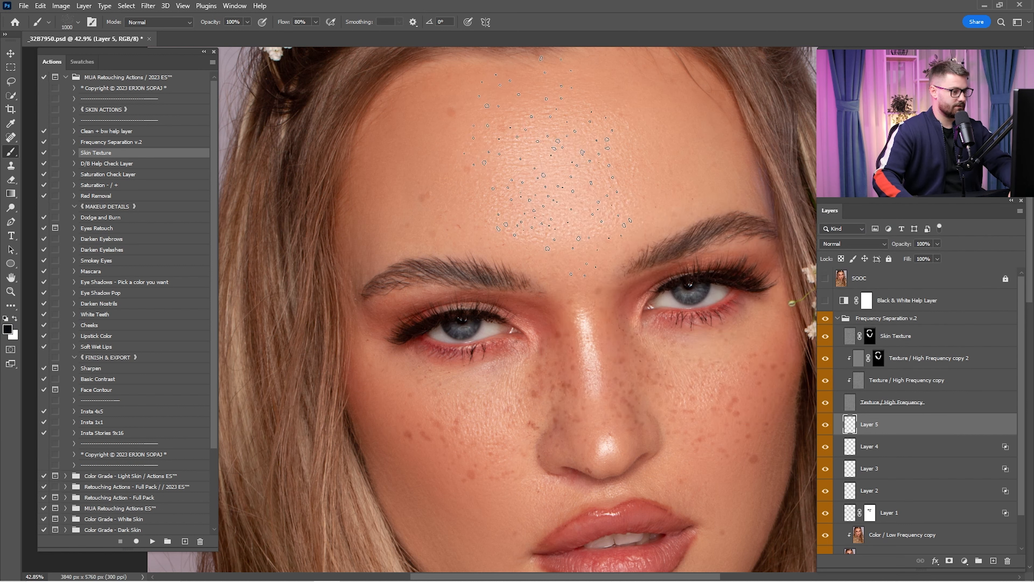
Step: Stamp small freckles on the middle of the forehead at 1100 px, undoing and repeating the stamp to vary its placement
{"action": "left_click", "coordinate": [547, 167]}
{"action": "key", "text": "]"}
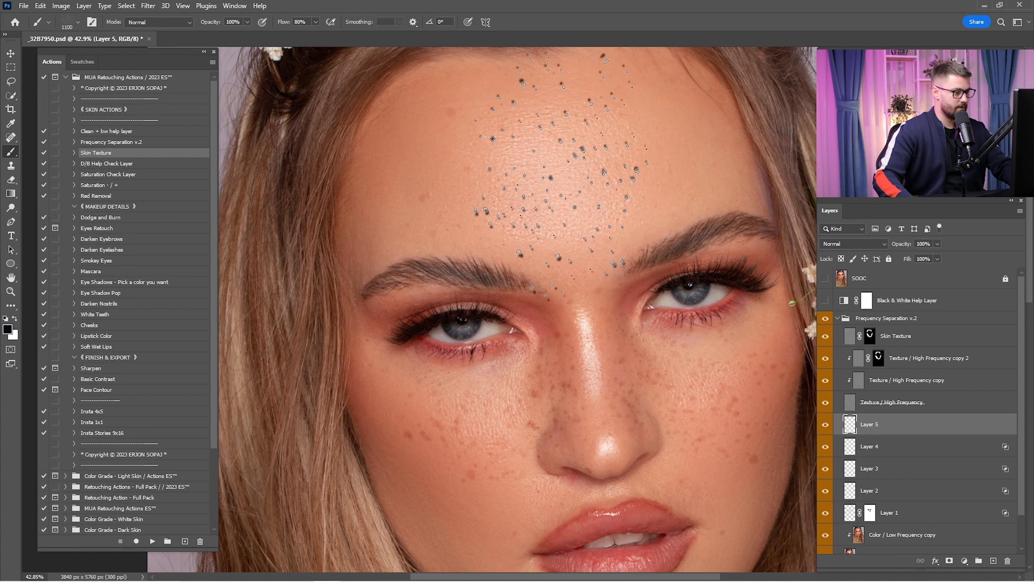
{"action": "key", "text": "ctrl+z"}
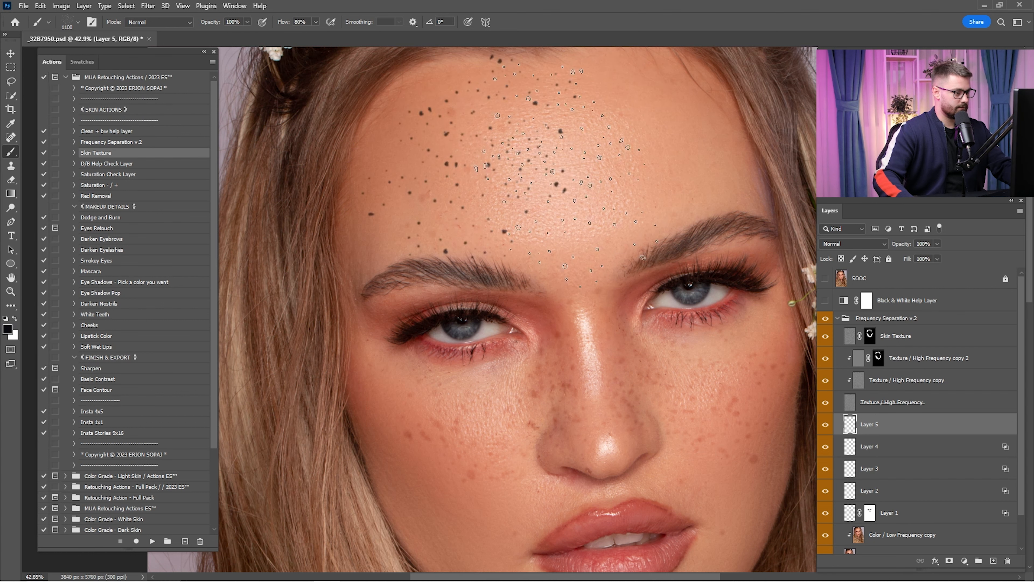
{"action": "key", "text": "ctrl+z"}
{"action": "left_click", "coordinate": [500, 167]}
{"action": "key", "text": "ctrl+z"}
{"action": "left_click", "coordinate": [495, 169]}
{"action": "key", "text": "ctrl+z"}
{"action": "left_click", "coordinate": [492, 173]}
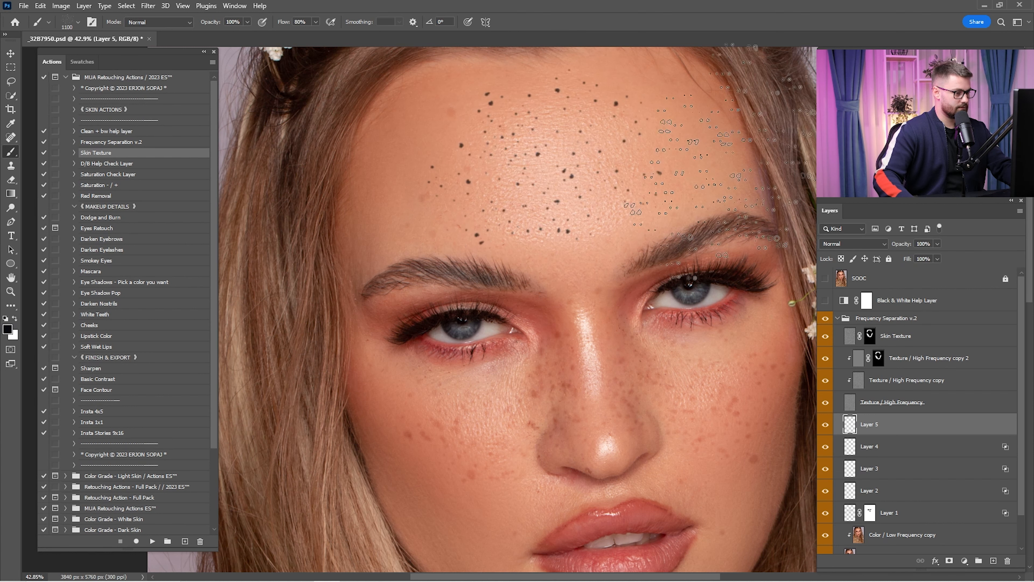
Step: Set Layer 5's blend mode to Soft Light and soften its forehead freckles with a 2-pixel Gaussian Blur
{"action": "left_click", "coordinate": [875, 244]}
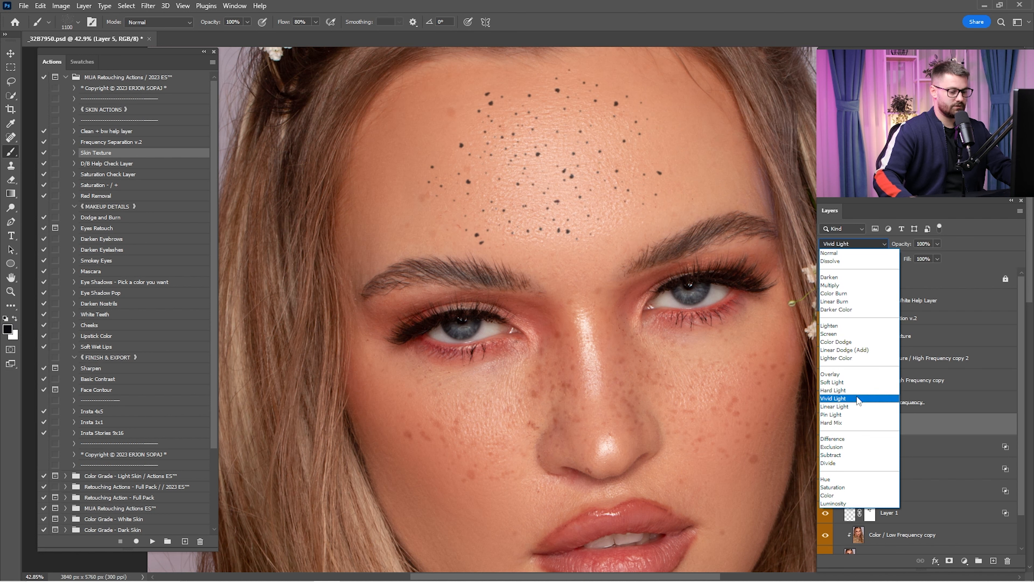
{"action": "left_click", "coordinate": [856, 383]}
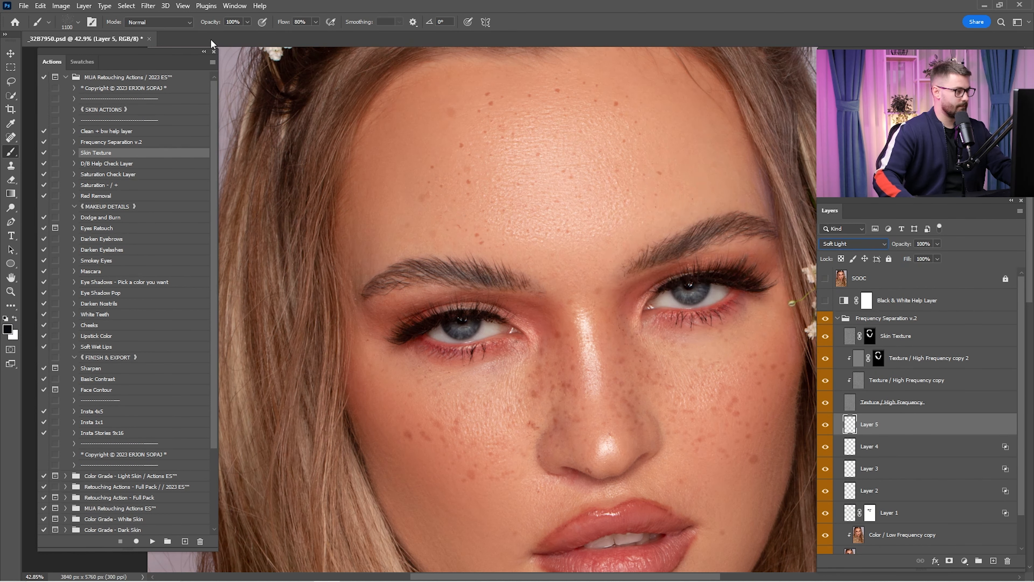
{"action": "left_click", "coordinate": [149, 9]}
{"action": "mouse_move", "coordinate": [220, 143]}
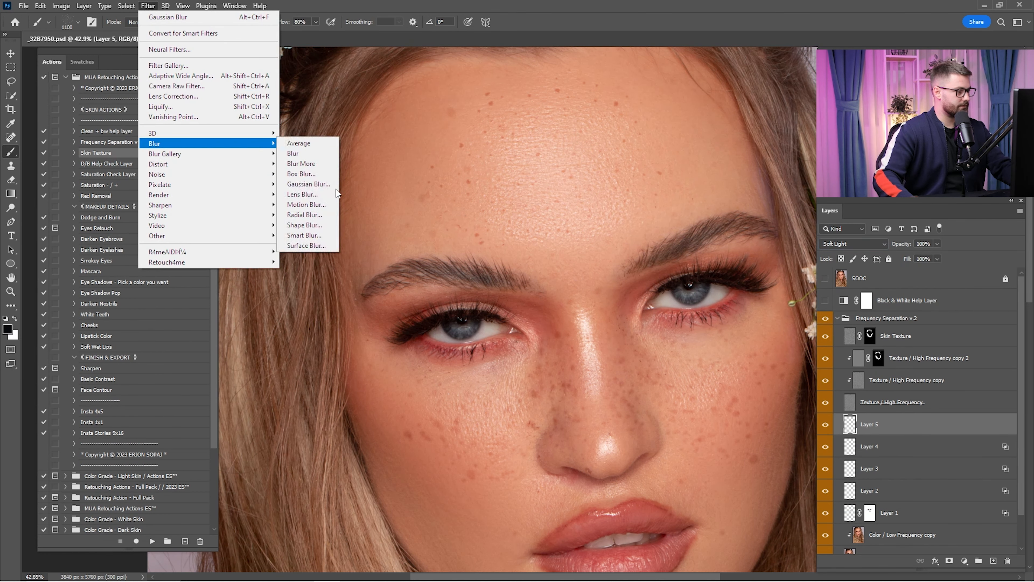
{"action": "left_click", "coordinate": [308, 184]}
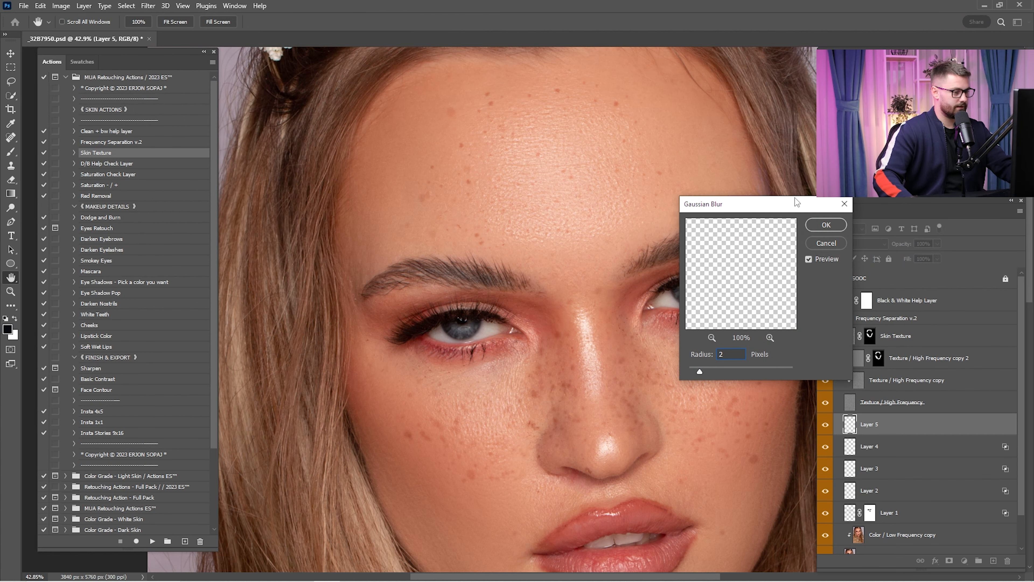
{"action": "left_click", "coordinate": [822, 226]}
Step: Lower Layer 5's opacity to 67% and compare the forehead with and without the layer
{"action": "key", "text": "ctrl+0"}
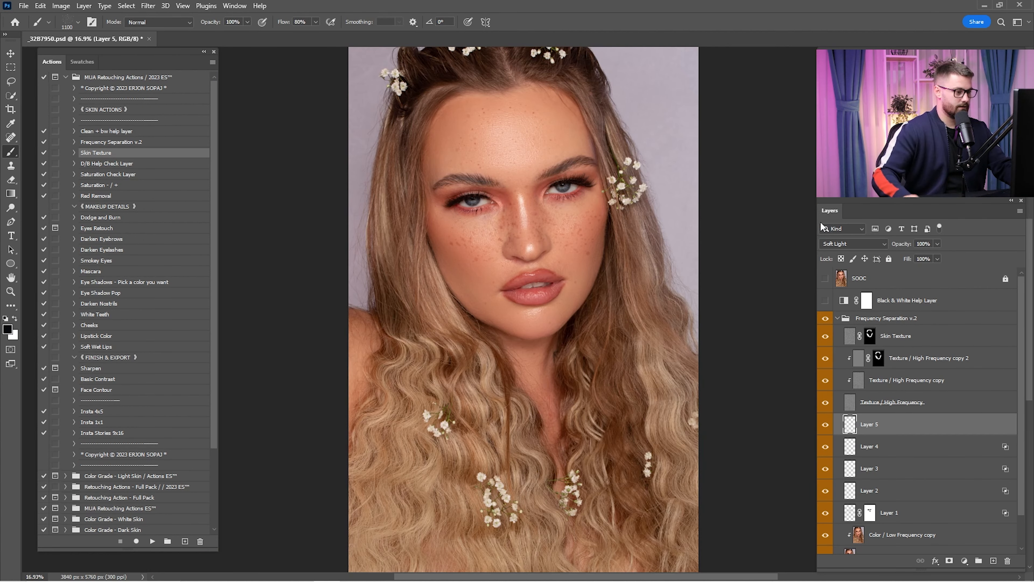
{"action": "key", "text": "z"}
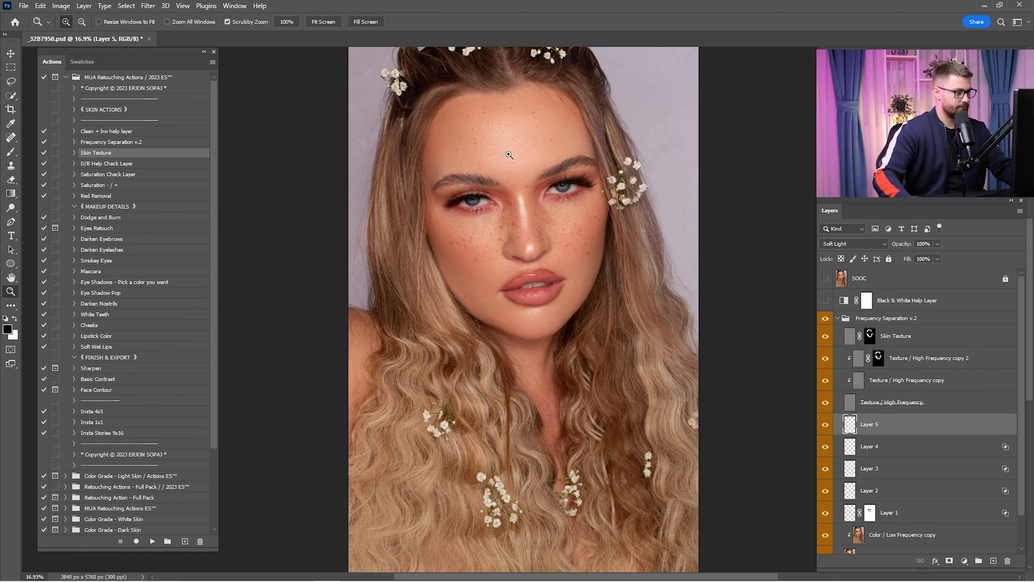
{"action": "left_click_drag", "start_coordinate": [509, 155], "coordinate": [634, 267]}
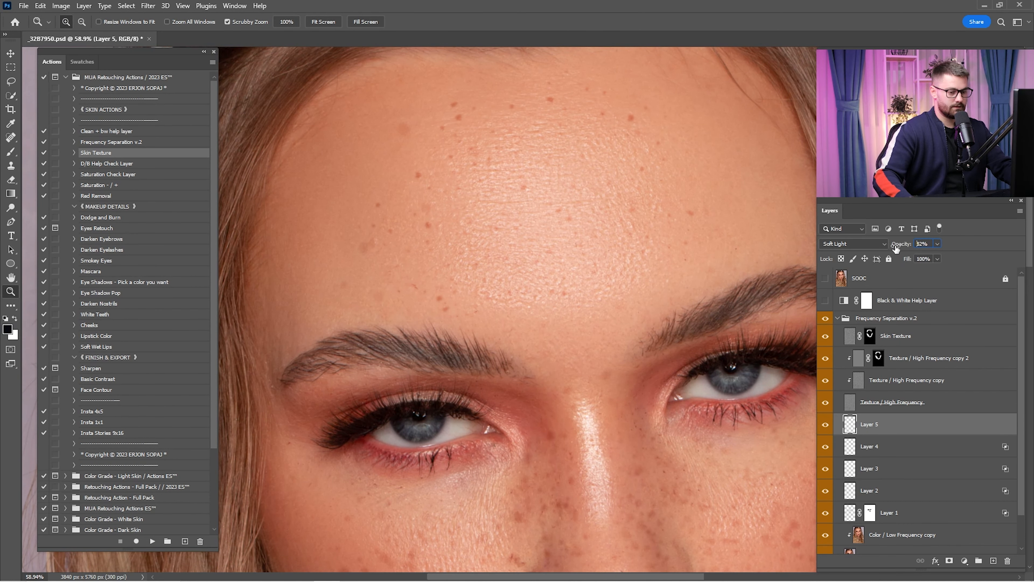
{"action": "left_click_drag", "start_coordinate": [895, 246], "coordinate": [887, 246]}
{"action": "left_click", "coordinate": [826, 424]}
{"action": "left_click", "coordinate": [826, 424]}
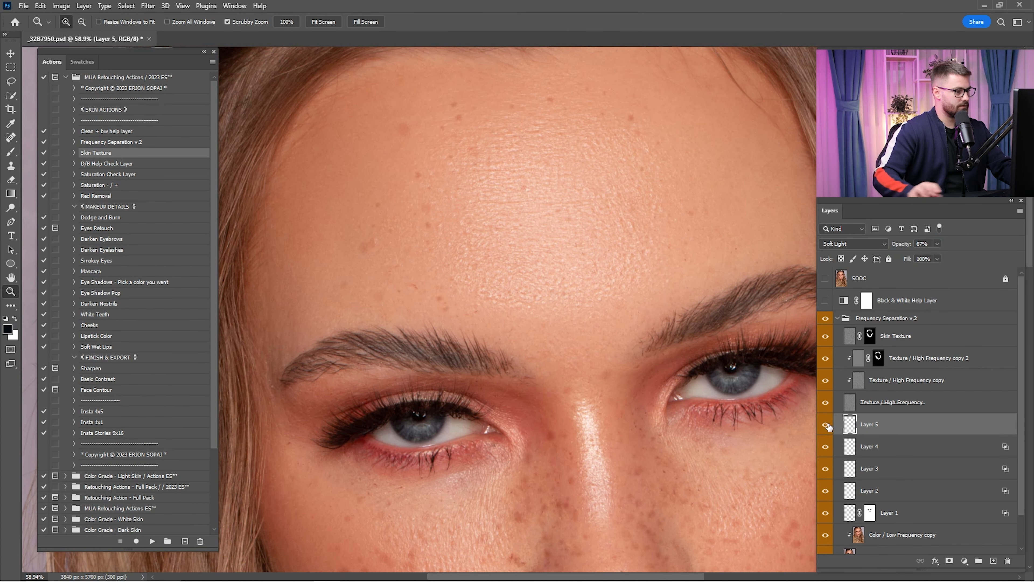
Step: Group Layer 1 through Layer 5 and name the group Freckles
{"action": "key", "text": "ctrl+0"}
{"action": "left_click", "coordinate": [884, 514], "text": "shift"}
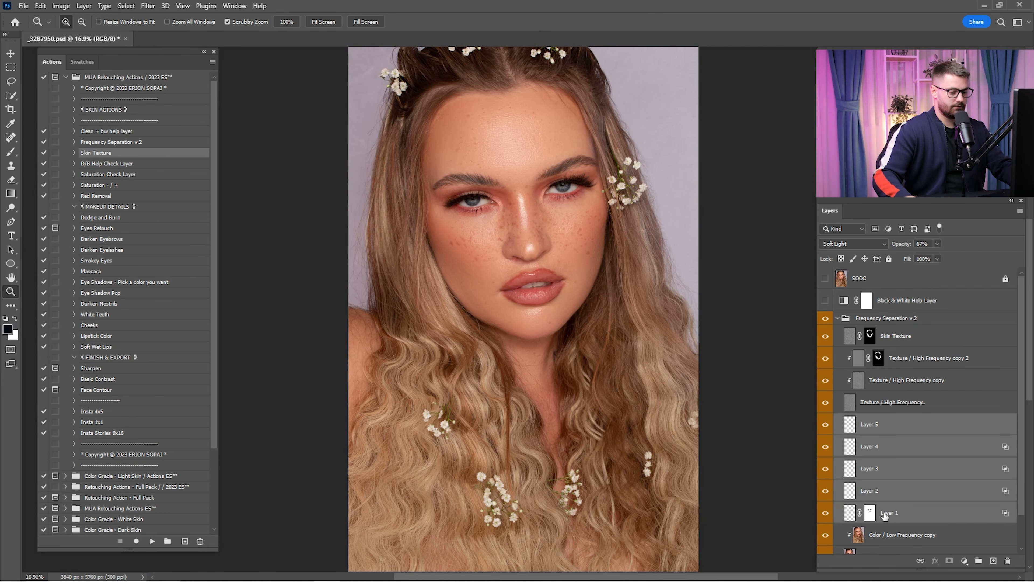
{"action": "key", "text": "ctrl+g"}
{"action": "type", "text": "Freckles"}
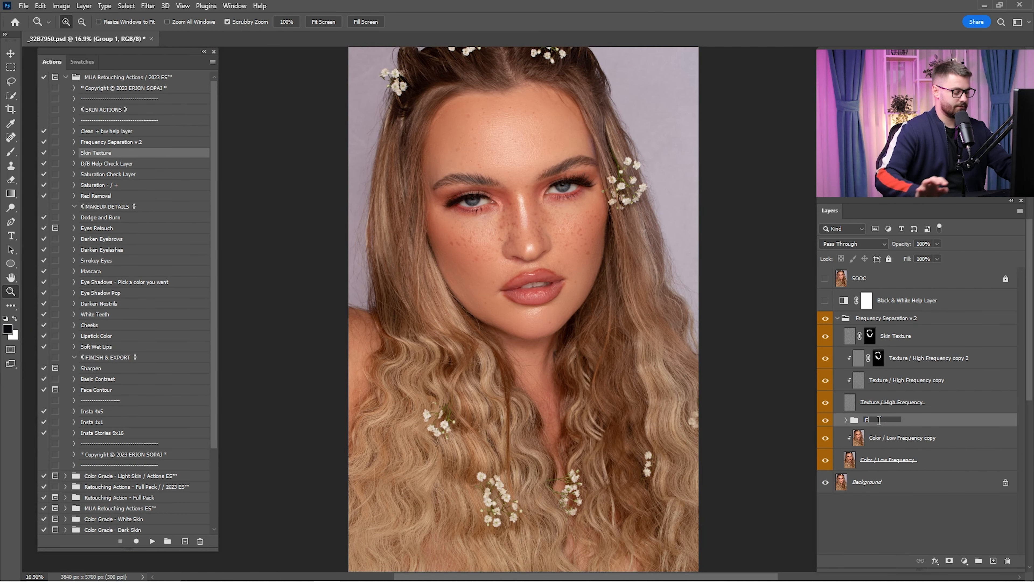
{"action": "key", "text": "Return"}
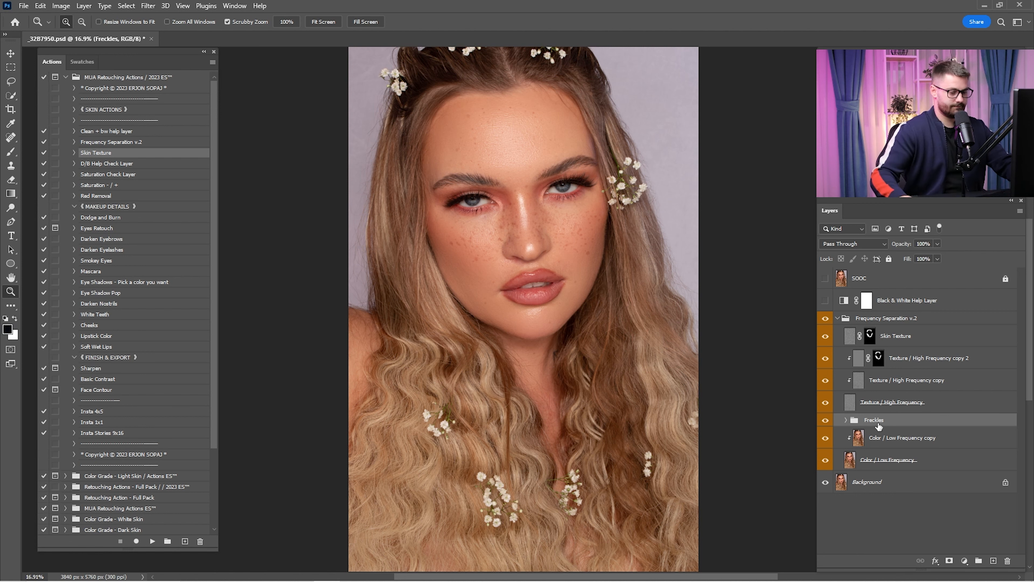
Step: Compare the portrait with and without the Freckles group, both in full view and close up on the nose and cheeks
{"action": "left_click", "coordinate": [823, 420]}
{"action": "left_click", "coordinate": [823, 420]}
{"action": "left_click", "coordinate": [823, 421]}
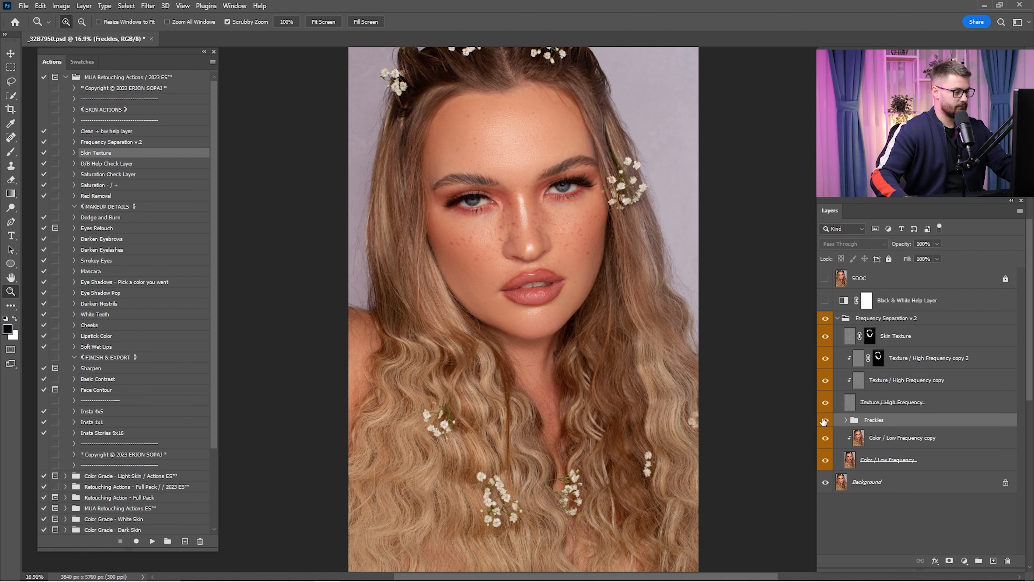
{"action": "left_click", "coordinate": [823, 421]}
{"action": "left_click_drag", "start_coordinate": [511, 255], "coordinate": [567, 268]}
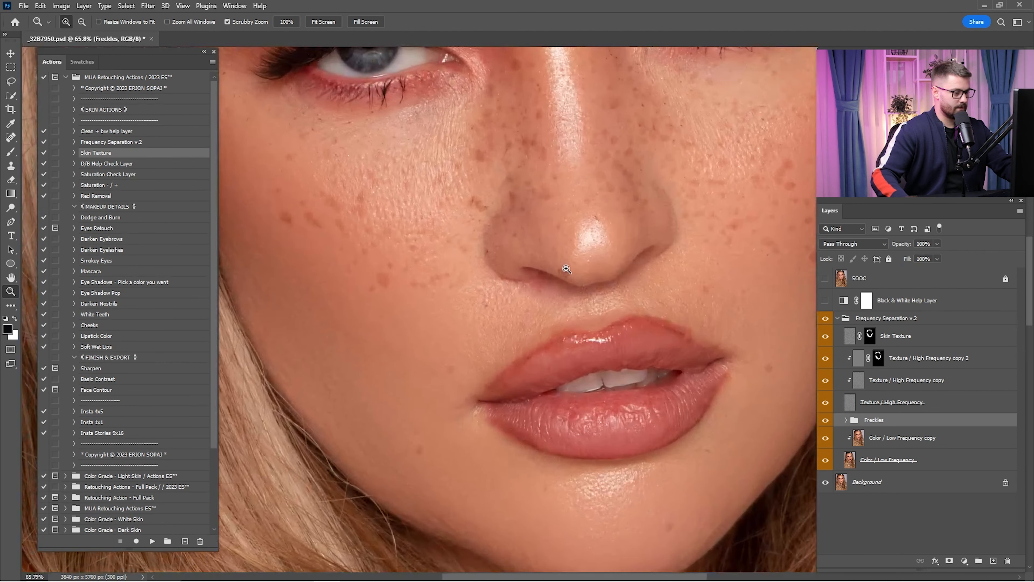
{"action": "left_click", "coordinate": [826, 420]}
{"action": "left_click", "coordinate": [826, 420]}
{"action": "left_click", "coordinate": [826, 420]}
{"action": "left_click", "coordinate": [825, 420]}
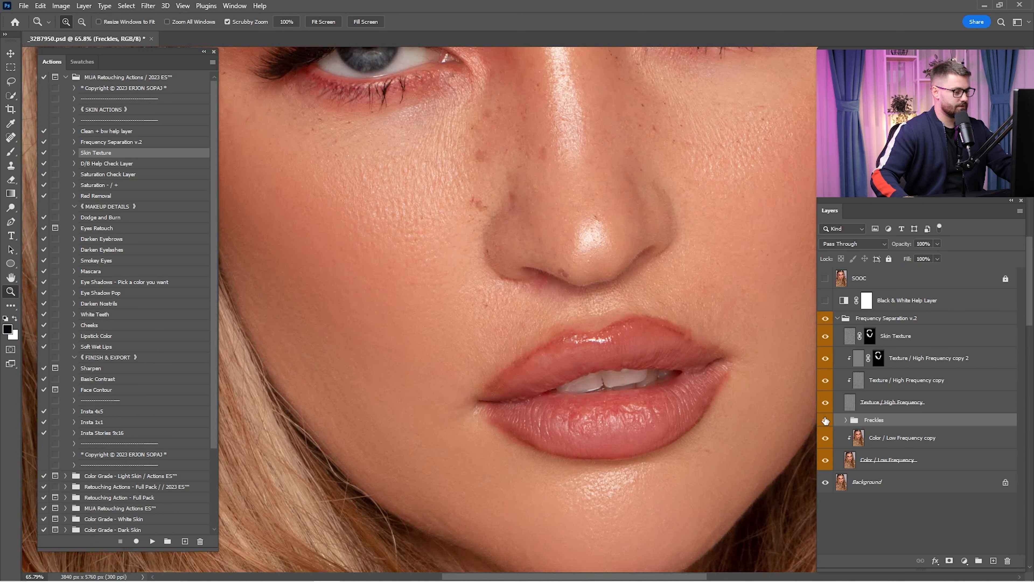
{"action": "left_click", "coordinate": [825, 420]}
{"action": "left_click", "coordinate": [825, 420]}
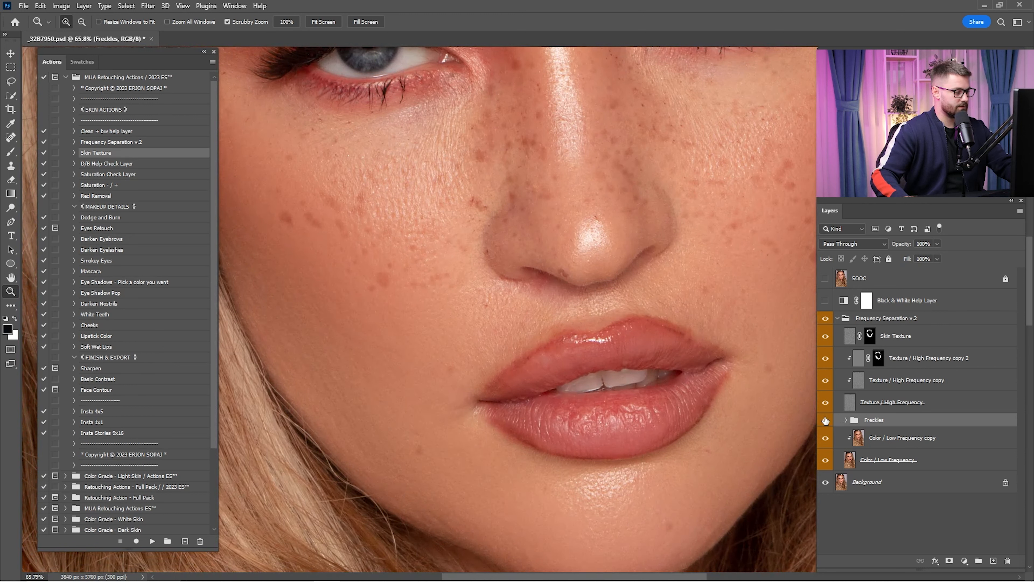
Step: Add a layer mask to the Freckles group and choose the Soft Round brush with 0% hardness
{"action": "left_click", "coordinate": [949, 560]}
{"action": "key", "text": "b"}
{"action": "right_click", "coordinate": [681, 342]}
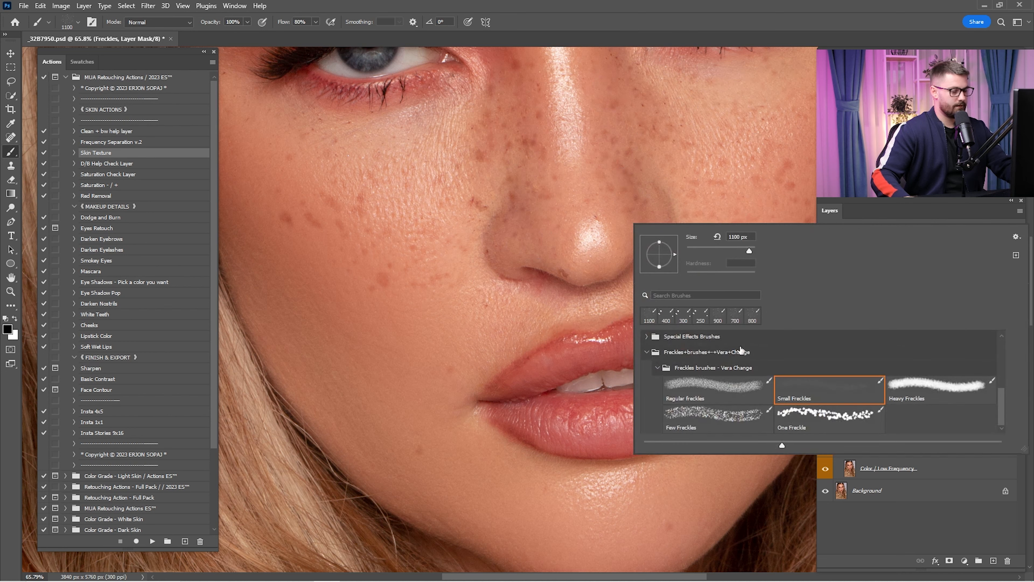
{"action": "scroll", "coordinate": [684, 346], "scroll_direction": "up", "scroll_amount": 5}
{"action": "scroll", "coordinate": [684, 348], "scroll_direction": "up", "scroll_amount": 2}
{"action": "left_click", "coordinate": [683, 359]}
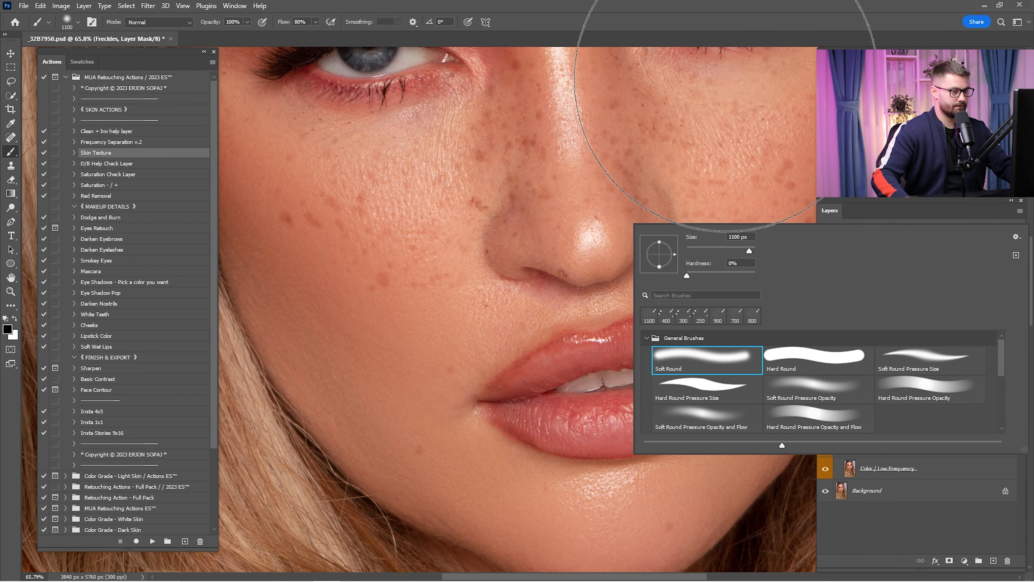
{"action": "left_click", "coordinate": [713, 28]}
Step: Lightly fade the freckles around the nose on the Freckles mask with a black 125 px brush at 40% opacity
{"action": "left_click_drag", "start_coordinate": [613, 178], "coordinate": [641, 235]}
{"action": "key", "text": "bracketleft"}
{"action": "key", "text": "bracketleft"}
{"action": "key", "text": "bracketleft"}
{"action": "key", "text": "bracketleft"}
{"action": "key", "text": "bracketleft"}
{"action": "key", "text": "bracketleft"}
{"action": "key", "text": "bracketleft"}
{"action": "key", "text": "bracketleft"}
{"action": "key", "text": "bracketleft"}
{"action": "key", "text": "bracketleft"}
{"action": "key", "text": "bracketleft"}
{"action": "key", "text": "bracketleft"}
{"action": "key", "text": "bracketleft"}
{"action": "key", "text": "bracketleft"}
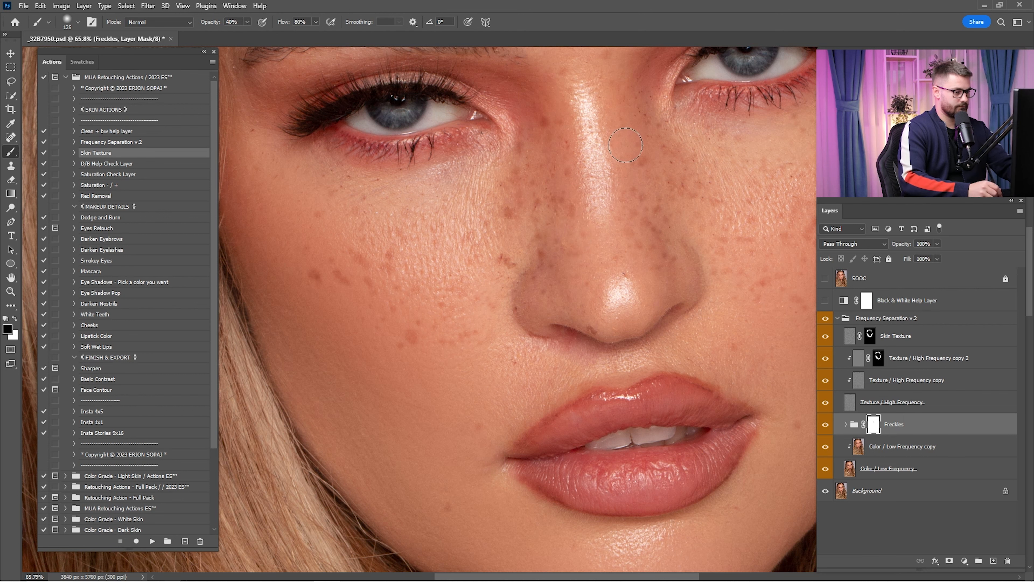
Step: Compare the whole portrait with and without the masked Freckles group
{"action": "key", "text": "ctrl+0"}
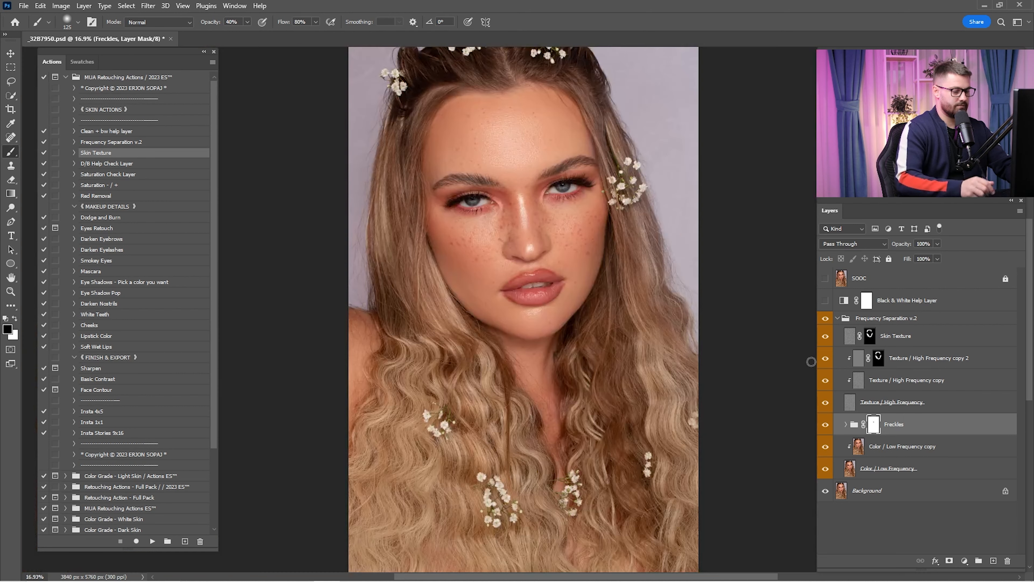
{"action": "left_click", "coordinate": [825, 425]}
{"action": "left_click", "coordinate": [825, 425]}
{"action": "left_click", "coordinate": [825, 425]}
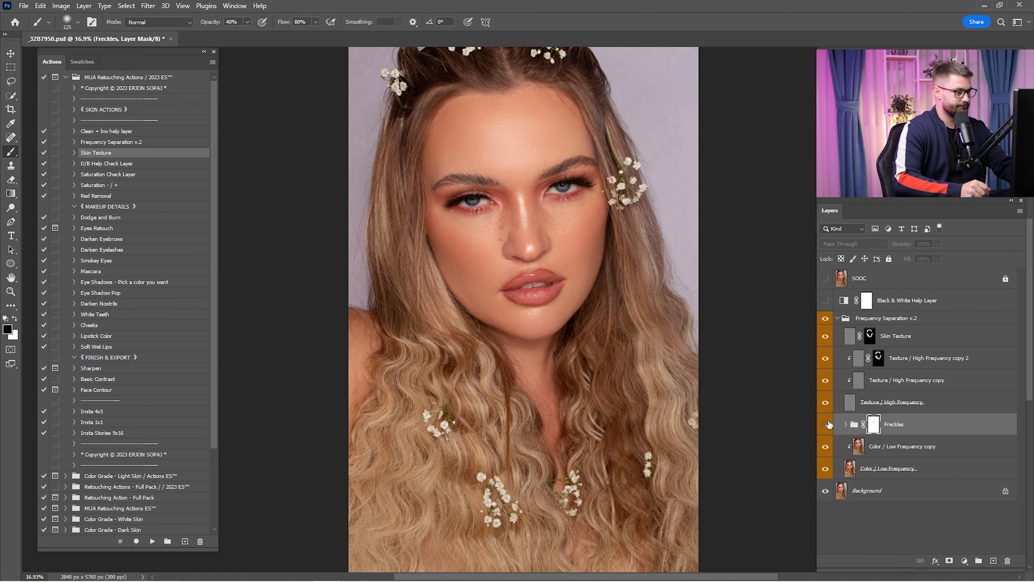
{"action": "left_click", "coordinate": [827, 425]}
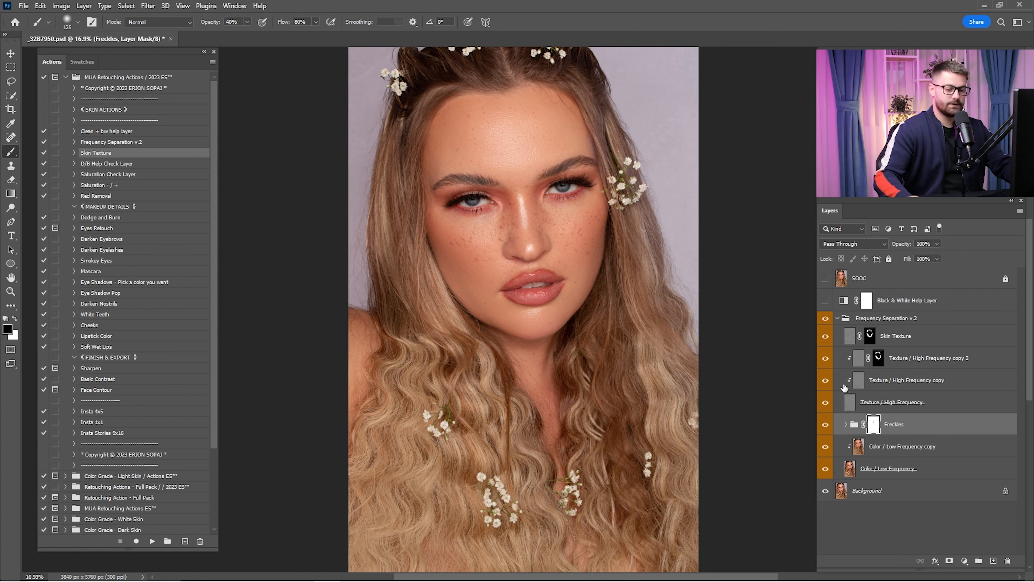
Step: Run the Dodge and Burn action above the collapsed Frequency Separation v.2 group and select the Dodge layer's mask
{"action": "left_click", "coordinate": [837, 318]}
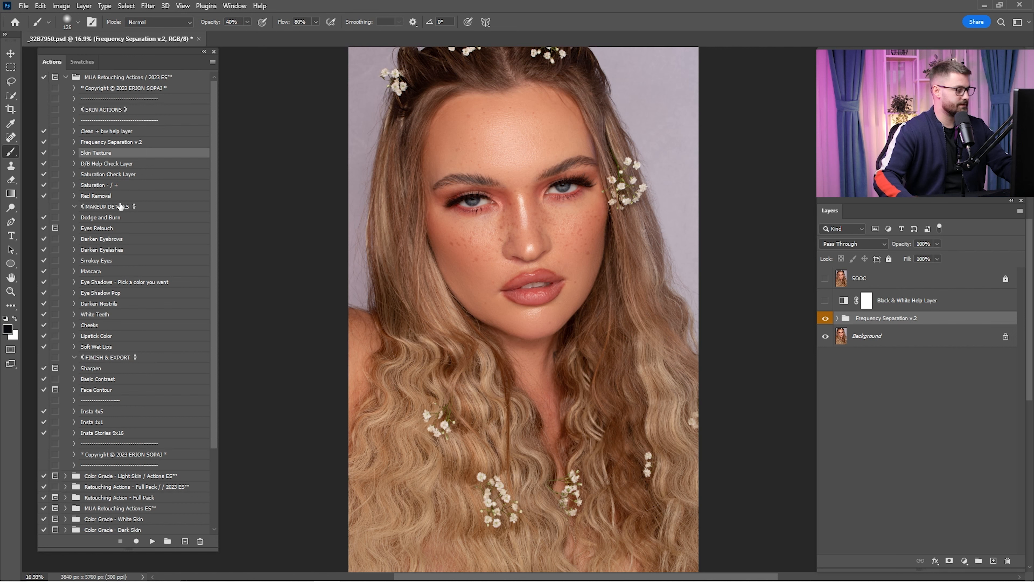
{"action": "left_click", "coordinate": [112, 218]}
{"action": "left_click", "coordinate": [152, 542]}
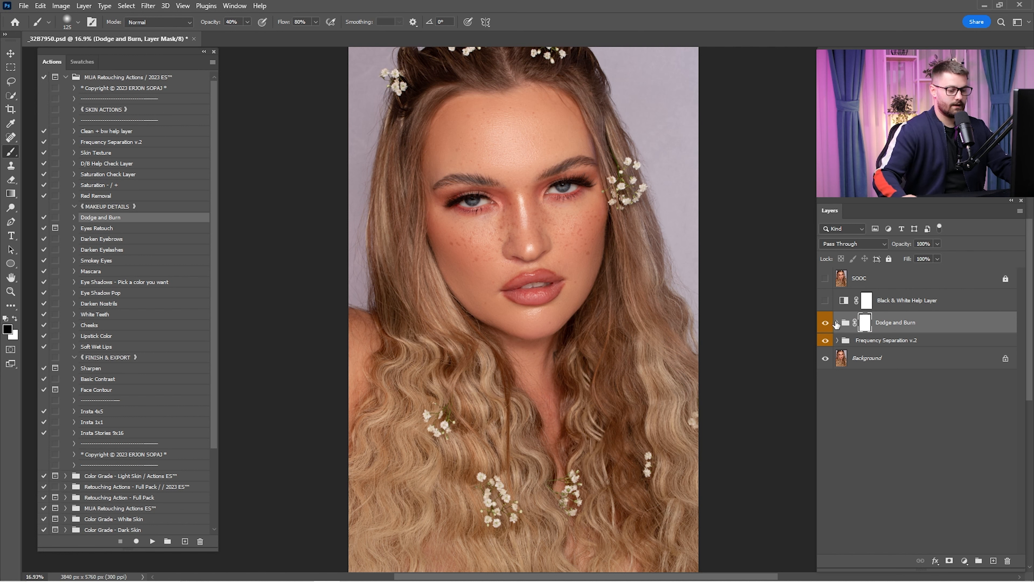
{"action": "left_click", "coordinate": [837, 322]}
{"action": "left_click", "coordinate": [889, 346]}
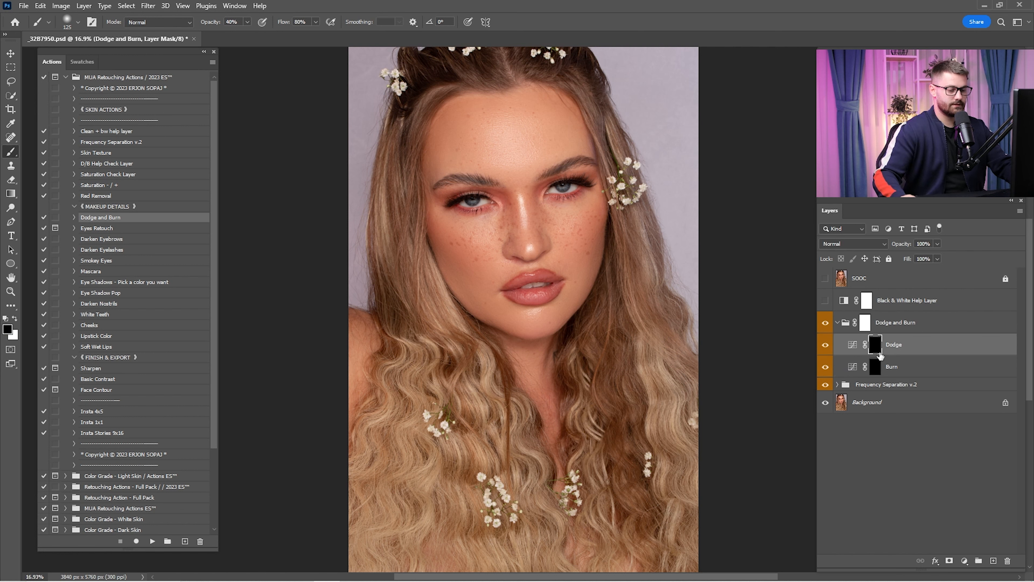
Step: Show the Black & White Help Layer and brighten the forehead, both cheeks and chin on the Dodge mask with a white brush at 40% opacity
{"action": "left_click", "coordinate": [824, 302]}
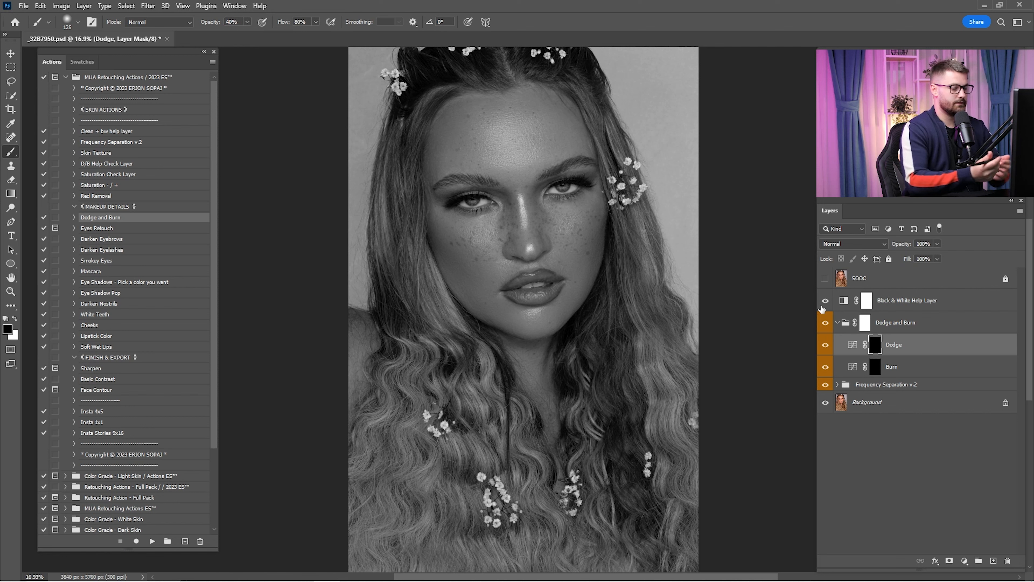
{"action": "key", "text": "z"}
{"action": "left_click", "coordinate": [578, 246]}
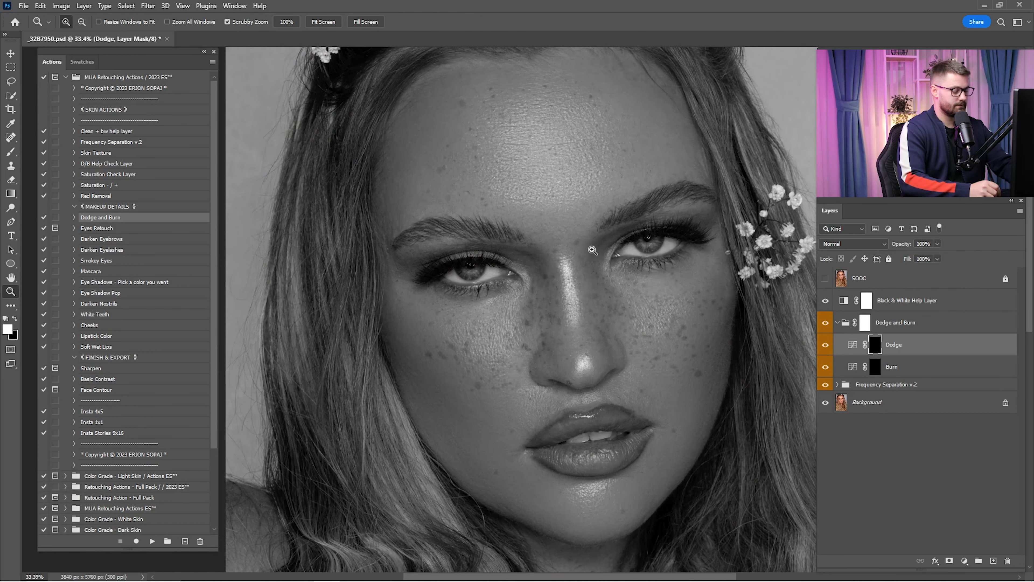
{"action": "key", "text": "b"}
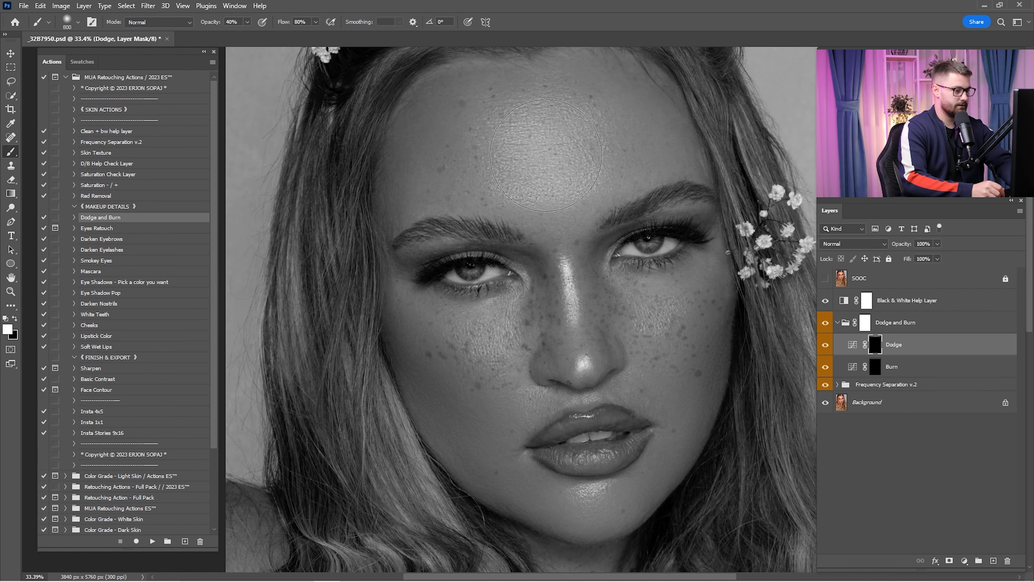
{"action": "left_click_drag", "start_coordinate": [546, 155], "coordinate": [549, 151]}
{"action": "left_click", "coordinate": [494, 353]}
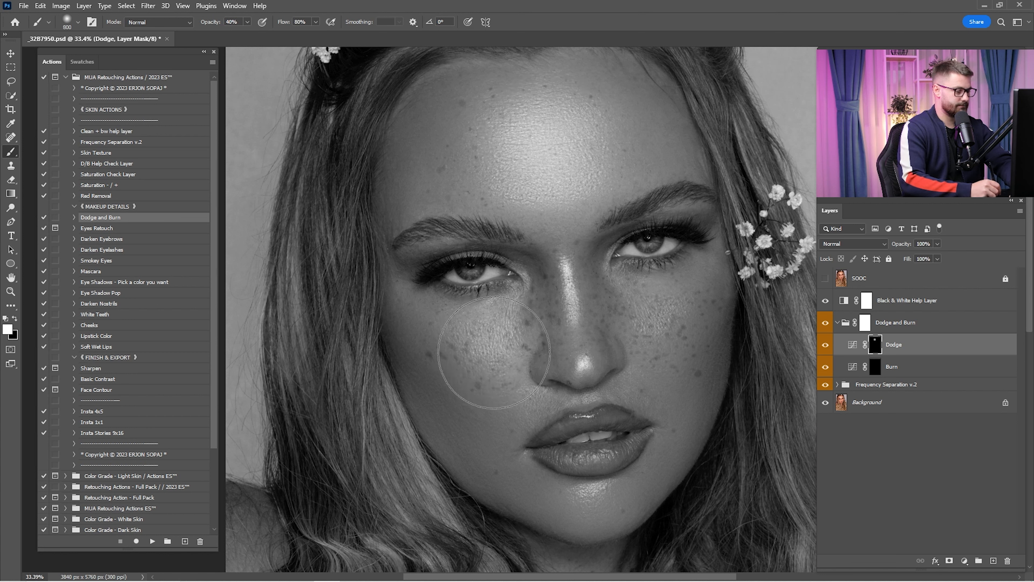
{"action": "left_click", "coordinate": [653, 333]}
{"action": "left_click", "coordinate": [591, 480]}
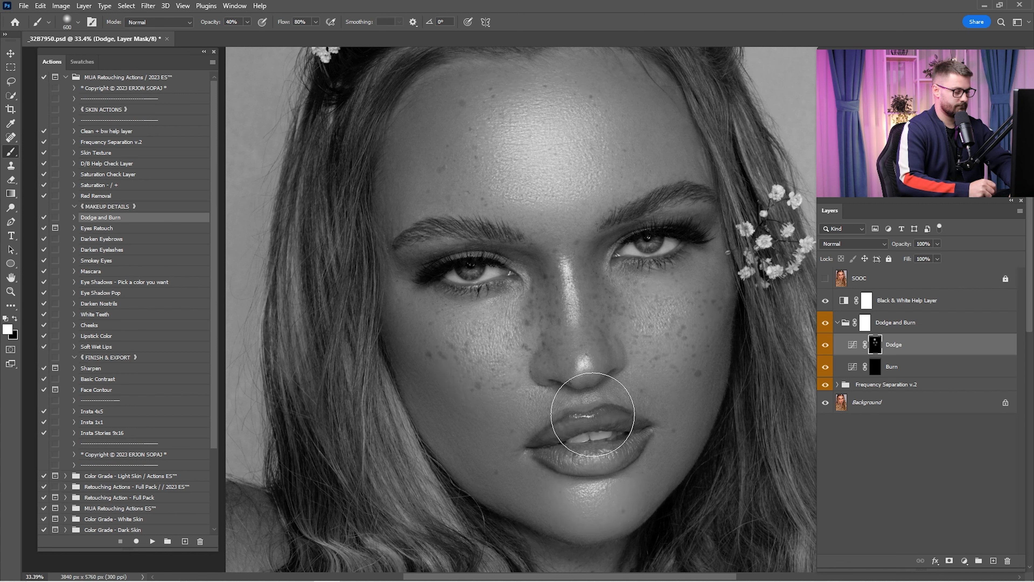
Step: Refine the highlights around the eyelids and nose on the Dodge mask at 10% brush opacity, varying the brush between 200 and 600 px
{"action": "key", "text": "bracketleft"}
{"action": "key", "text": "bracketleft"}
{"action": "key", "text": "bracketleft"}
{"action": "key", "text": "bracketleft"}
{"action": "key", "text": "bracketleft"}
{"action": "key", "text": "bracketleft"}
{"action": "key", "text": "bracketleft"}
{"action": "key", "text": "bracketleft"}
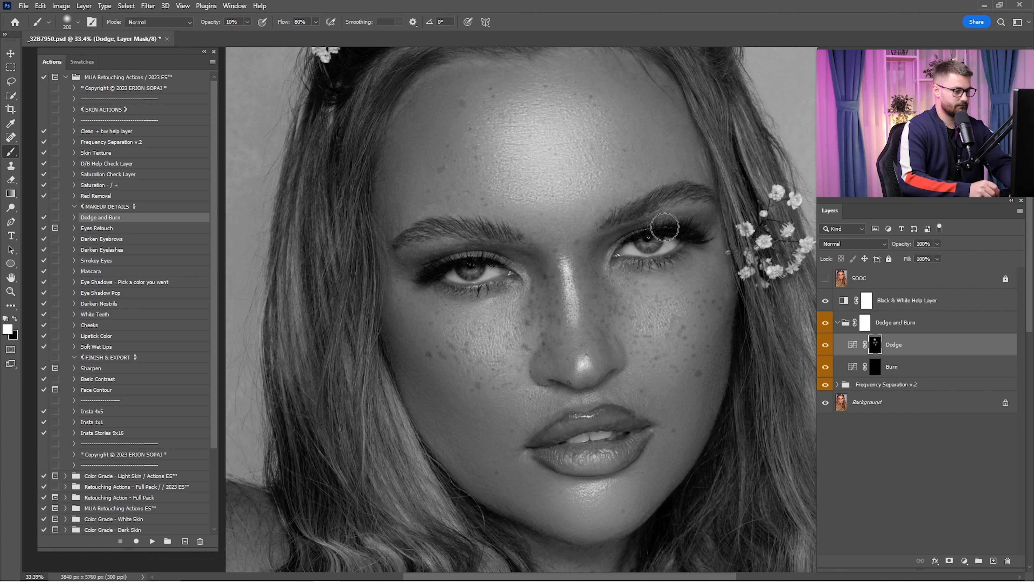
{"action": "key", "text": "bracketright"}
{"action": "key", "text": "bracketright"}
{"action": "key", "text": "bracketright"}
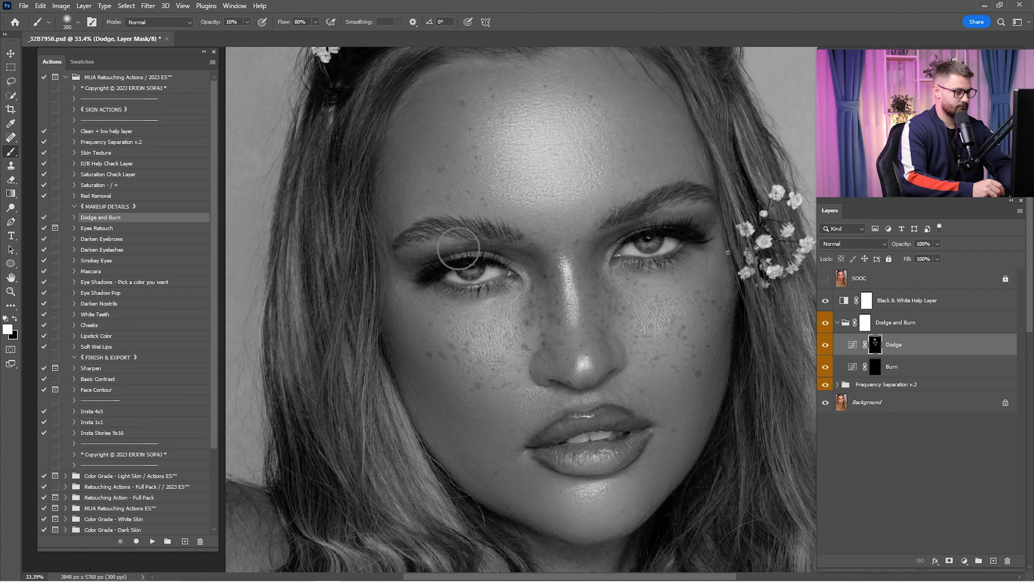
{"action": "key", "text": "bracketright"}
{"action": "key", "text": "bracketright"}
{"action": "key", "text": "bracketright"}
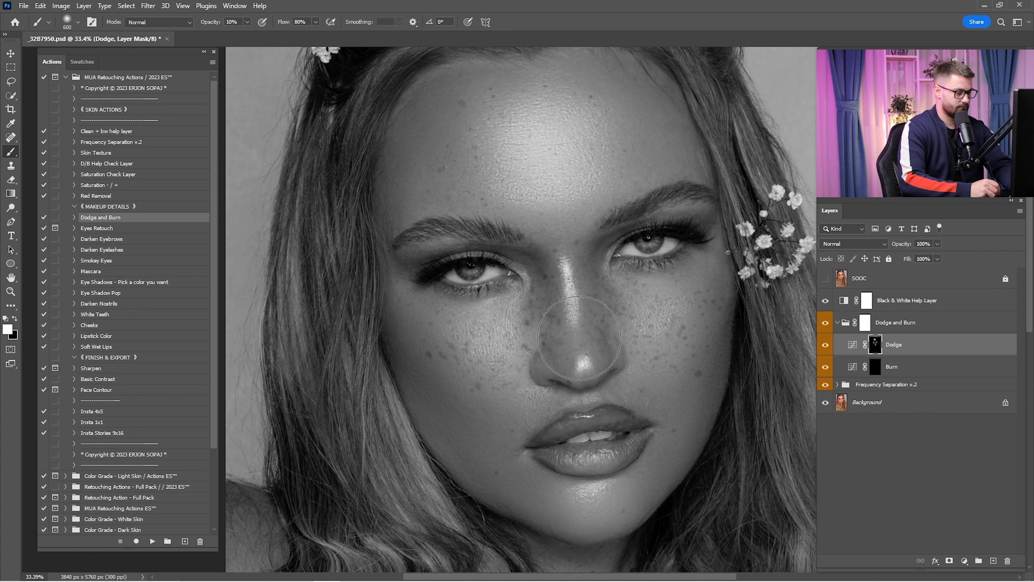
Step: Hide the Black & White Help Layer and compare the portrait with and without the Dodge layer
{"action": "left_click", "coordinate": [825, 301]}
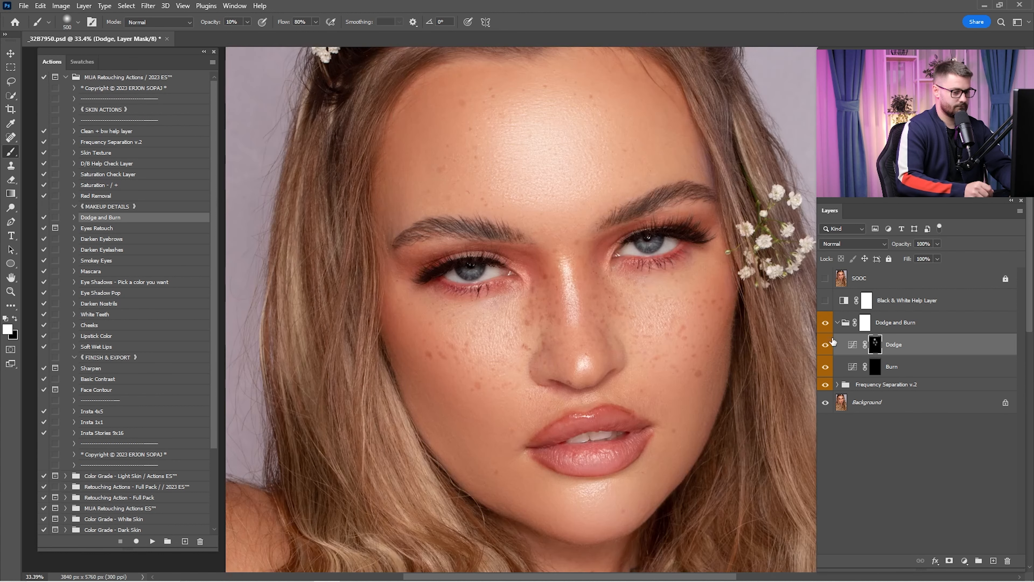
{"action": "left_click", "coordinate": [829, 347]}
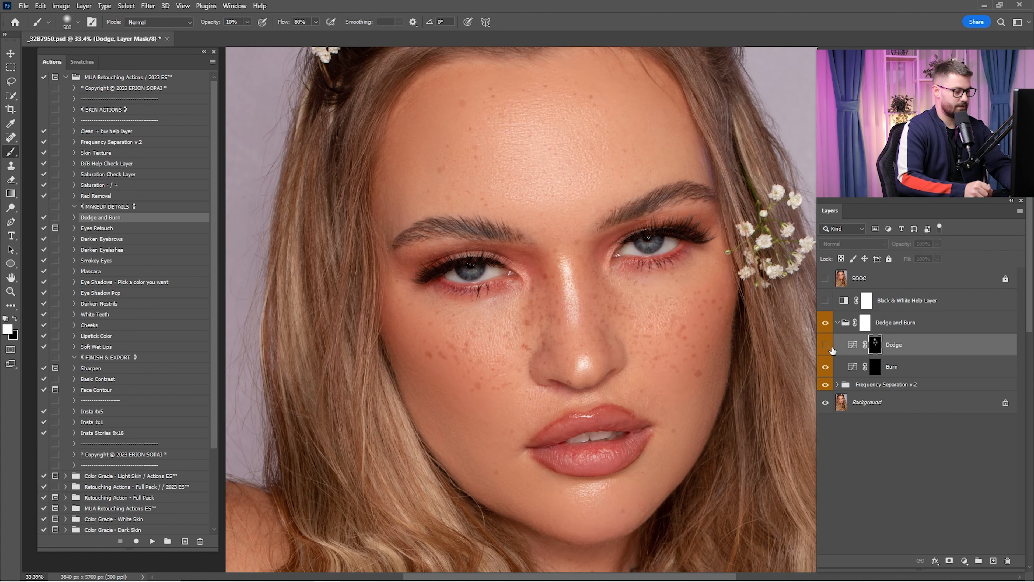
{"action": "left_click", "coordinate": [830, 347]}
Step: Darken the cheek contours and the forehead along the hairline on the Burn mask at 10% opacity, enlarging the brush to 700 px
{"action": "left_click", "coordinate": [876, 366]}
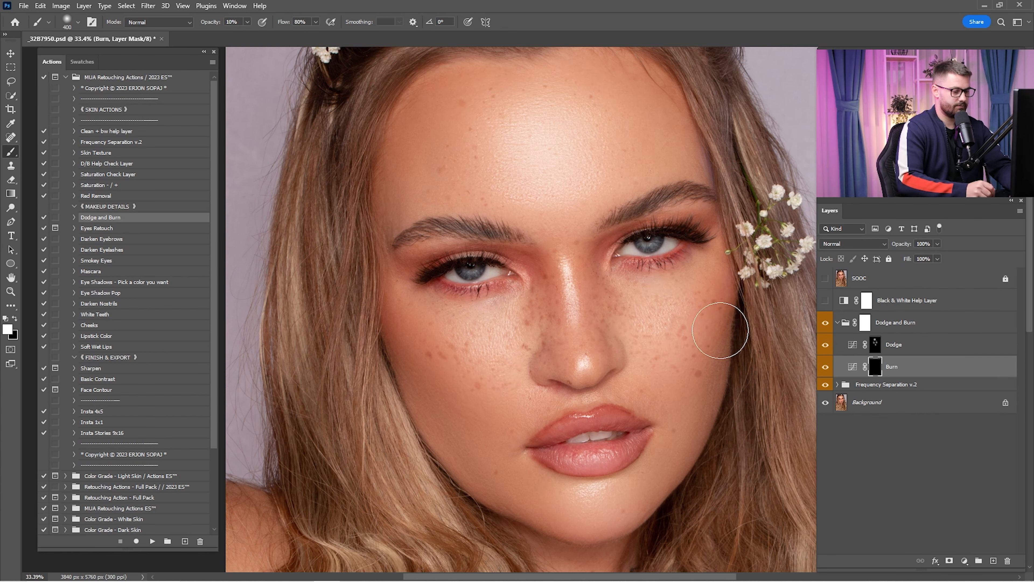
{"action": "left_click_drag", "start_coordinate": [489, 358], "coordinate": [594, 390]}
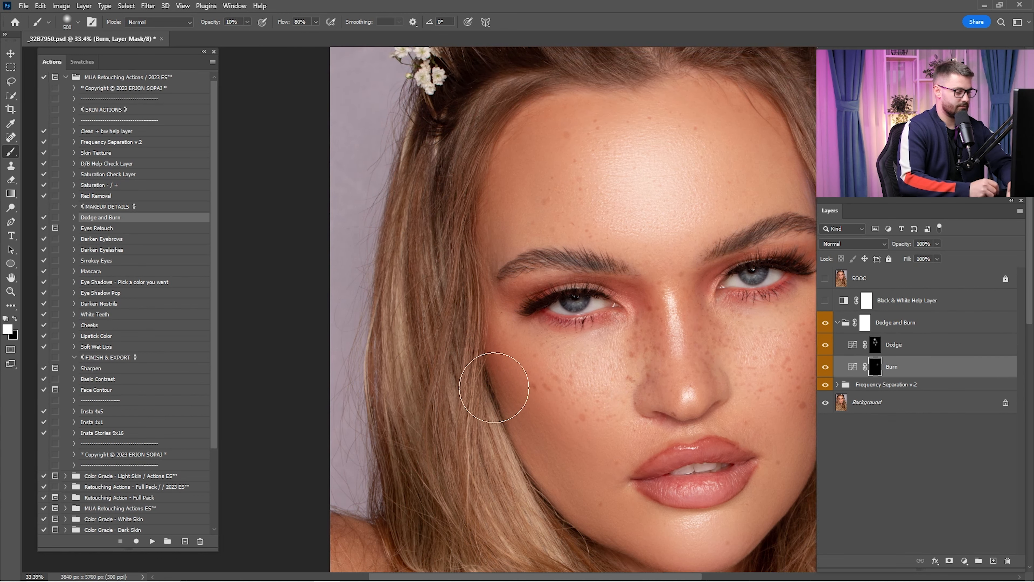
{"action": "mouse_move", "coordinate": [495, 389]}
{"action": "left_mouse_down"}
{"action": "mouse_move", "coordinate": [518, 400]}
{"action": "mouse_move", "coordinate": [515, 382]}
{"action": "mouse_move", "coordinate": [563, 414]}
{"action": "left_mouse_up"}
{"action": "scroll", "coordinate": [537, 327], "scroll_direction": "down", "scroll_amount": 3}
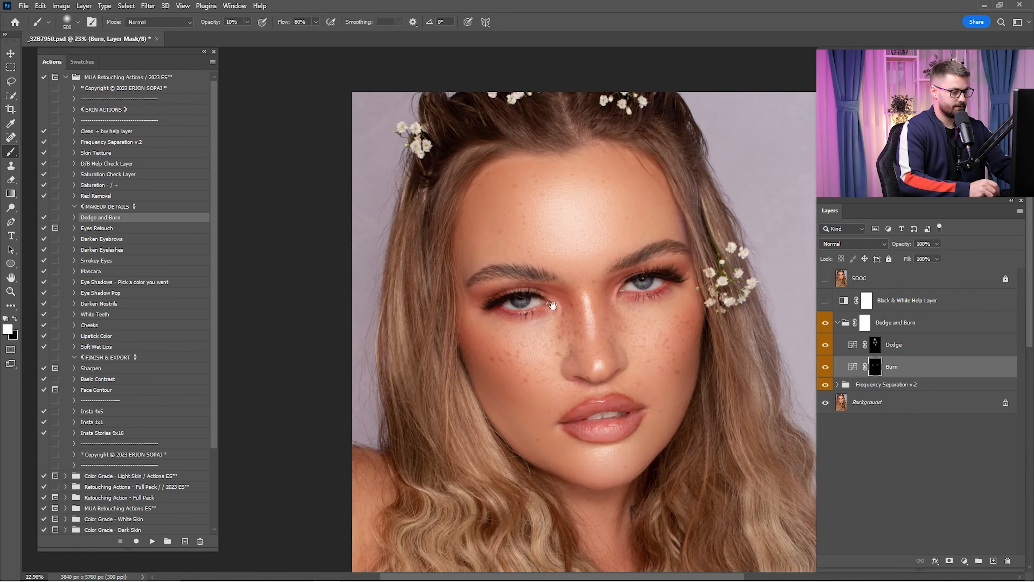
{"action": "key", "text": "bracketright"}
{"action": "key", "text": "bracketright"}
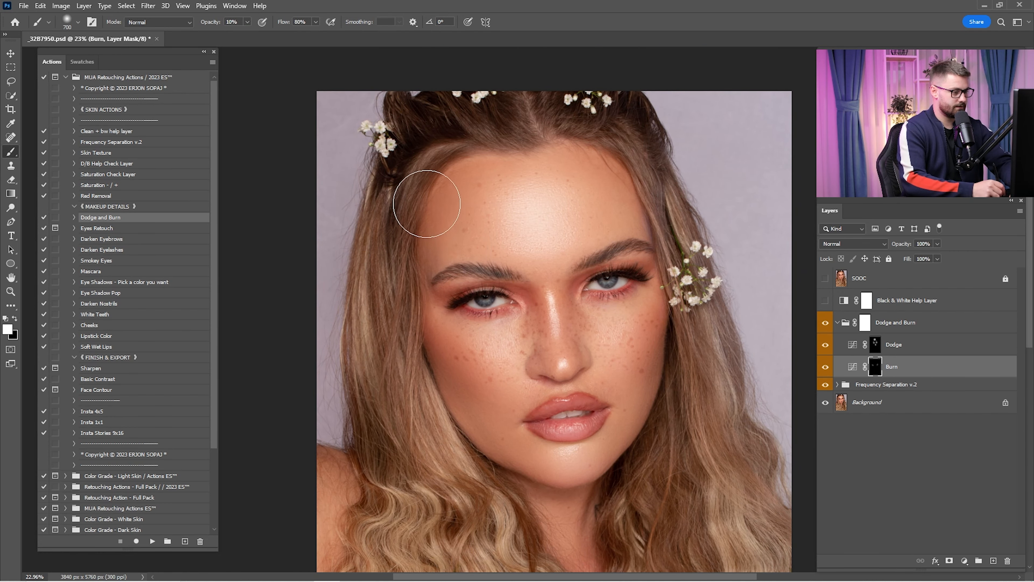
{"action": "mouse_move", "coordinate": [641, 195]}
{"action": "left_mouse_down"}
{"action": "mouse_move", "coordinate": [593, 166]}
{"action": "mouse_move", "coordinate": [536, 216]}
{"action": "mouse_move", "coordinate": [528, 210]}
{"action": "left_mouse_up"}
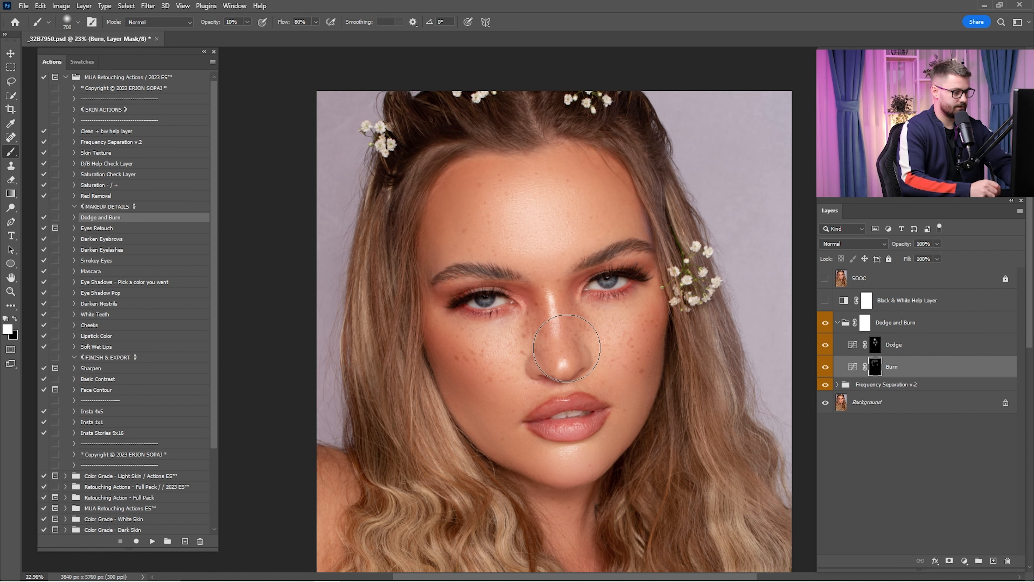
Step: Deepen the shadows around the nose bridge and below the lower lip on the Burn mask with a 400 px brush
{"action": "key", "text": "bracketleft"}
{"action": "key", "text": "bracketleft"}
{"action": "key", "text": "bracketleft"}
{"action": "key", "text": "bracketleft"}
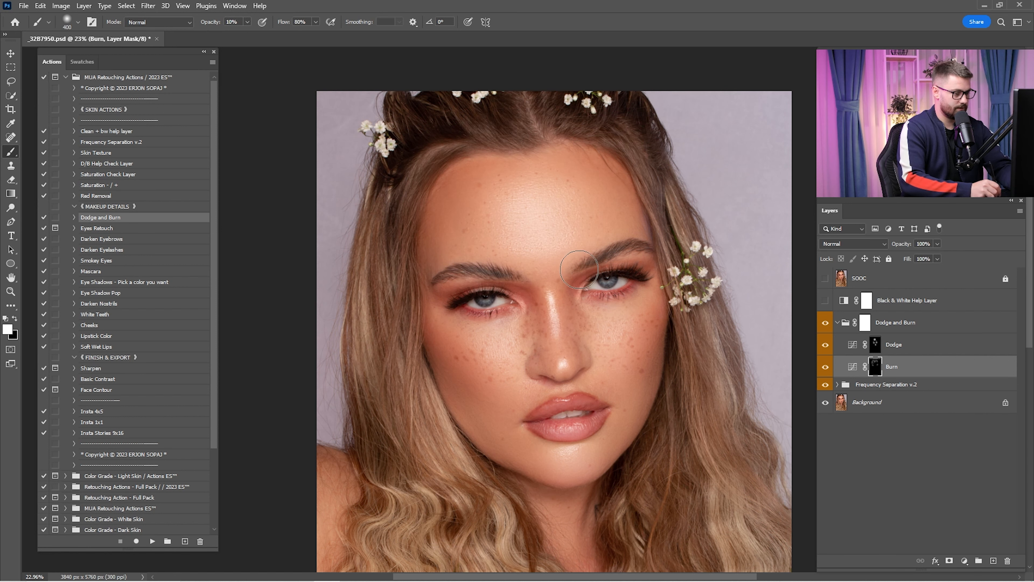
{"action": "key", "text": "bracketright"}
{"action": "left_click_drag", "start_coordinate": [578, 456], "coordinate": [598, 396]}
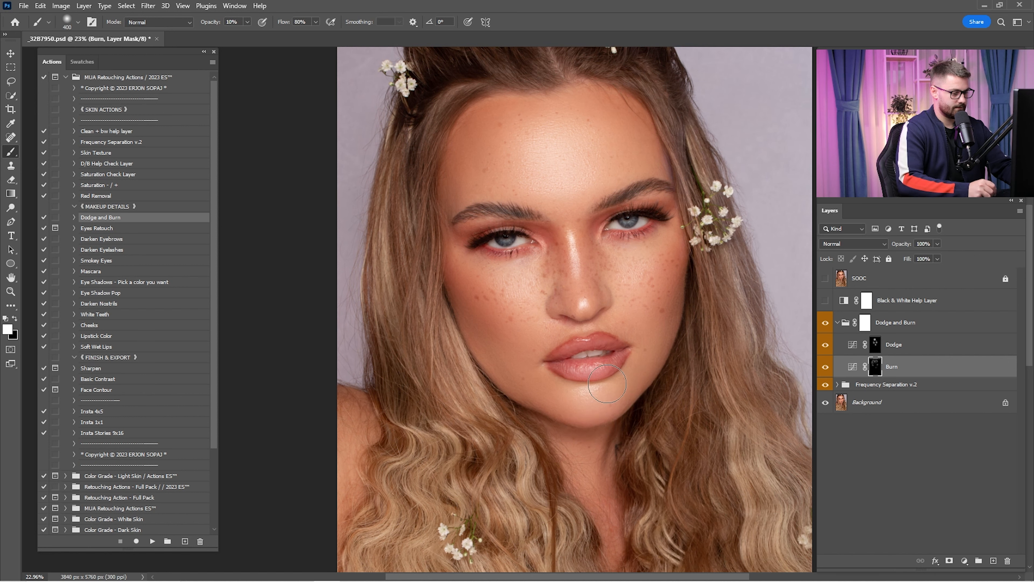
Step: Compare the whole portrait with and without the Dodge and Burn group
{"action": "scroll", "coordinate": [582, 333], "scroll_direction": "down", "scroll_amount": 2}
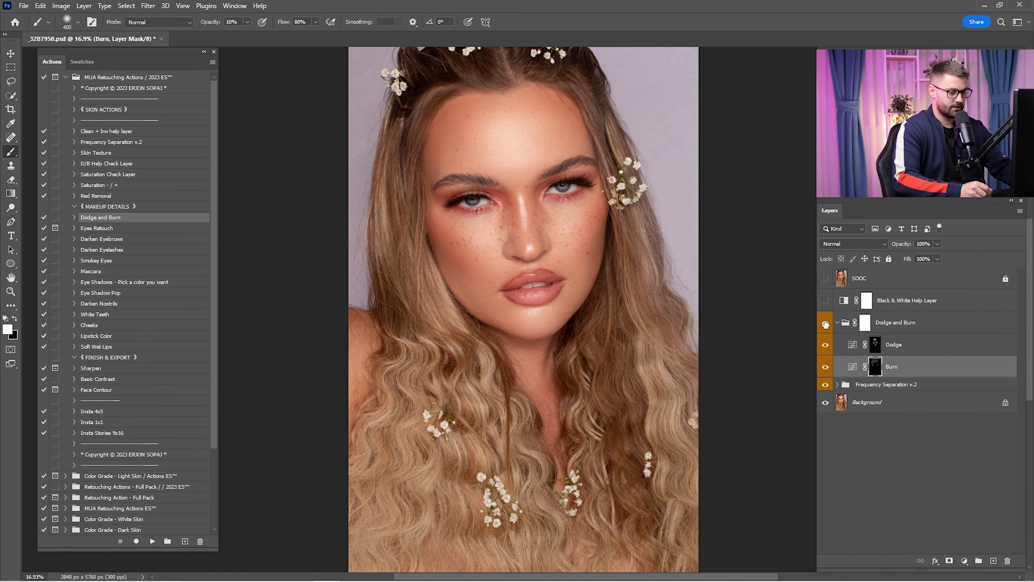
{"action": "left_click", "coordinate": [825, 322]}
{"action": "left_click", "coordinate": [824, 325]}
{"action": "left_click", "coordinate": [824, 323]}
{"action": "left_click", "coordinate": [825, 323]}
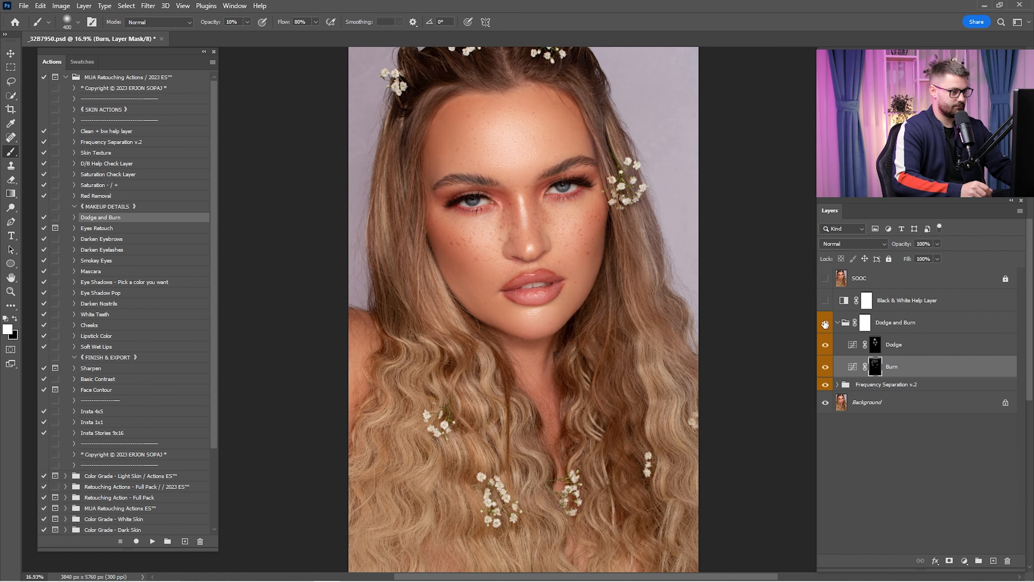
{"action": "left_click", "coordinate": [825, 322]}
{"action": "left_click", "coordinate": [825, 322]}
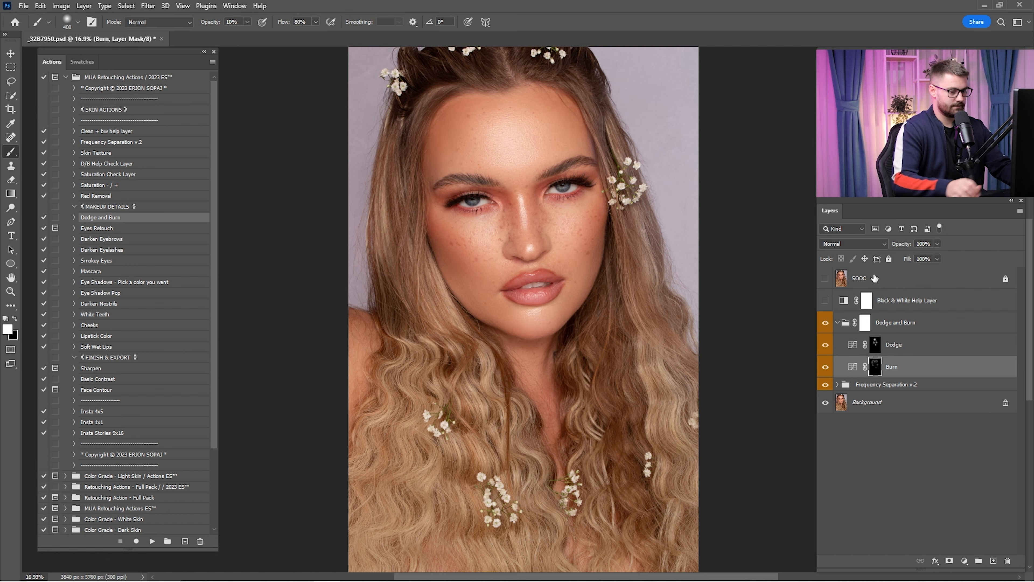
Step: Split the Dodge layer's Underlying Layer highlight limit in Blend If to 178 / 255
{"action": "double_click", "coordinate": [950, 346]}
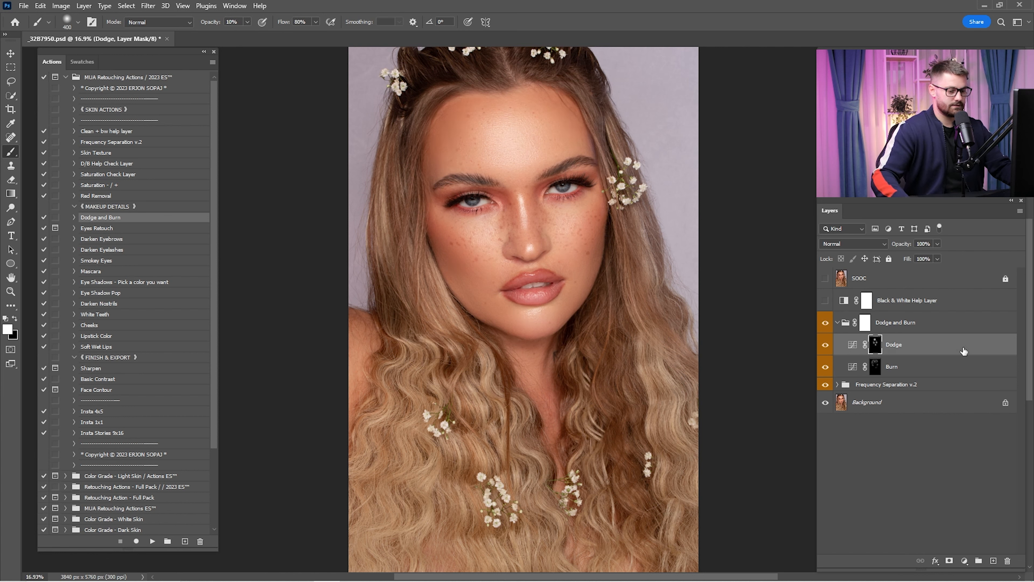
{"action": "left_click_drag", "start_coordinate": [832, 40], "coordinate": [843, 32]}
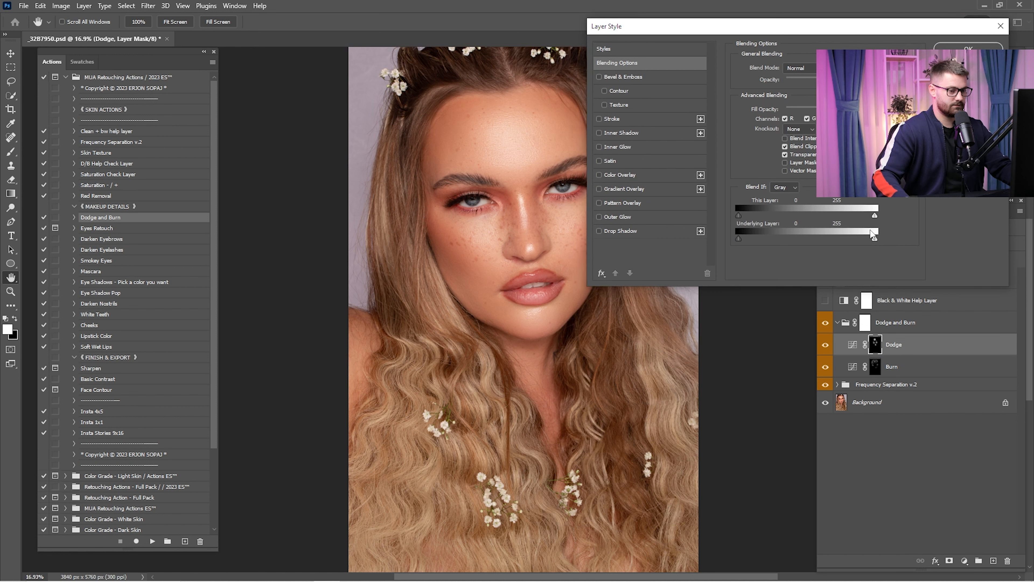
{"action": "mouse_move", "coordinate": [875, 239]}
{"action": "left_mouse_down"}
{"action": "mouse_move", "coordinate": [823, 243]}
{"action": "mouse_move", "coordinate": [832, 241]}
{"action": "left_mouse_up"}
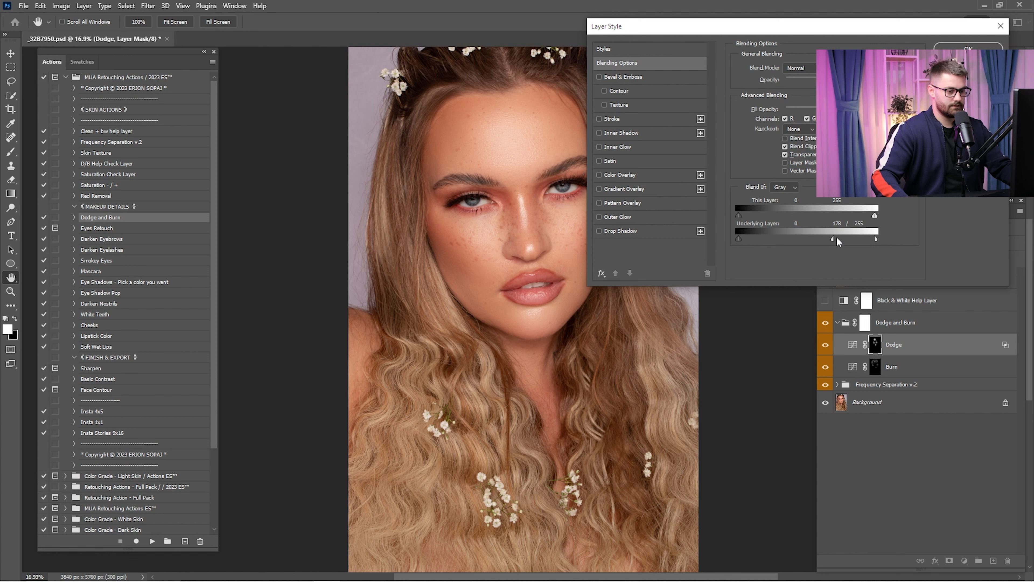
{"action": "key", "text": "Return"}
Step: Set the Dodge layer's opacity to 52%, checking the portrait with and without the layer
{"action": "left_click", "coordinate": [825, 345]}
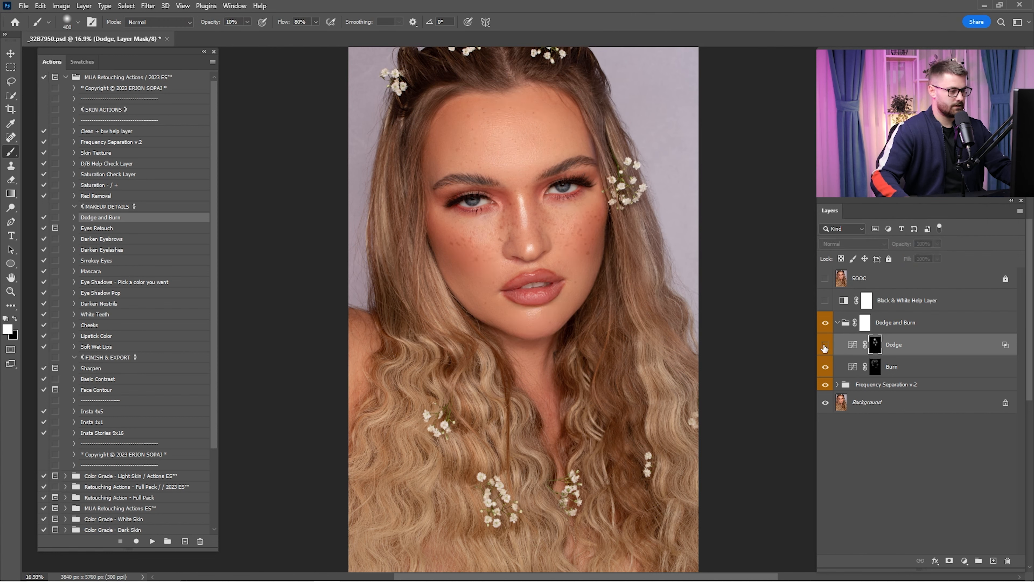
{"action": "left_click", "coordinate": [825, 345]}
{"action": "left_click", "coordinate": [826, 345]}
{"action": "left_click", "coordinate": [825, 344]}
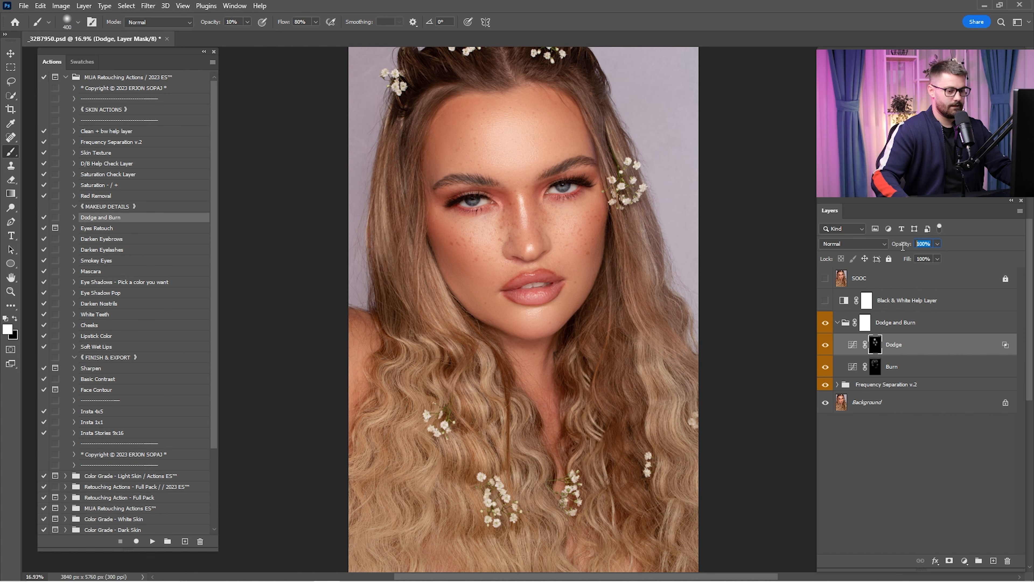
{"action": "left_click_drag", "start_coordinate": [901, 246], "coordinate": [891, 251]}
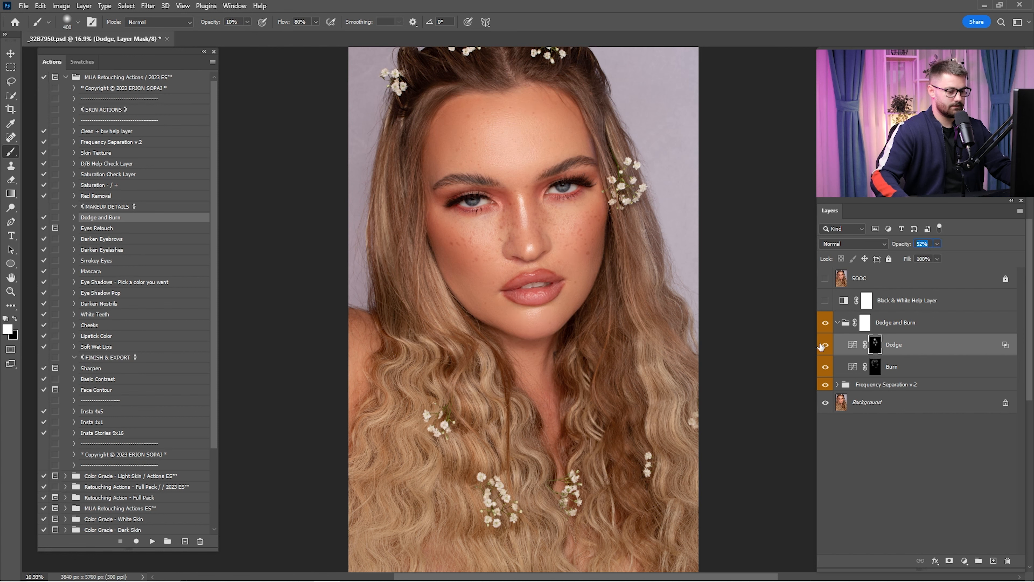
{"action": "left_click", "coordinate": [824, 345]}
{"action": "left_click", "coordinate": [823, 345]}
{"action": "left_click", "coordinate": [824, 344]}
{"action": "left_click", "coordinate": [823, 345]}
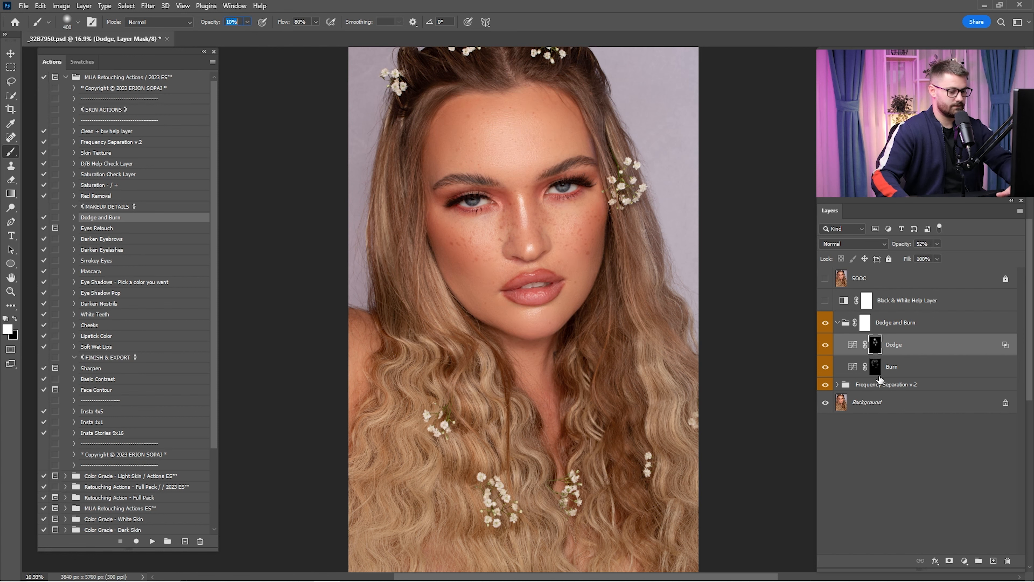
Step: Check the Burn layer's effect and split its Underlying Layer highlight limit in Blend If for a softer transition
{"action": "left_click", "coordinate": [875, 366]}
{"action": "left_click", "coordinate": [826, 366]}
{"action": "left_click", "coordinate": [825, 366]}
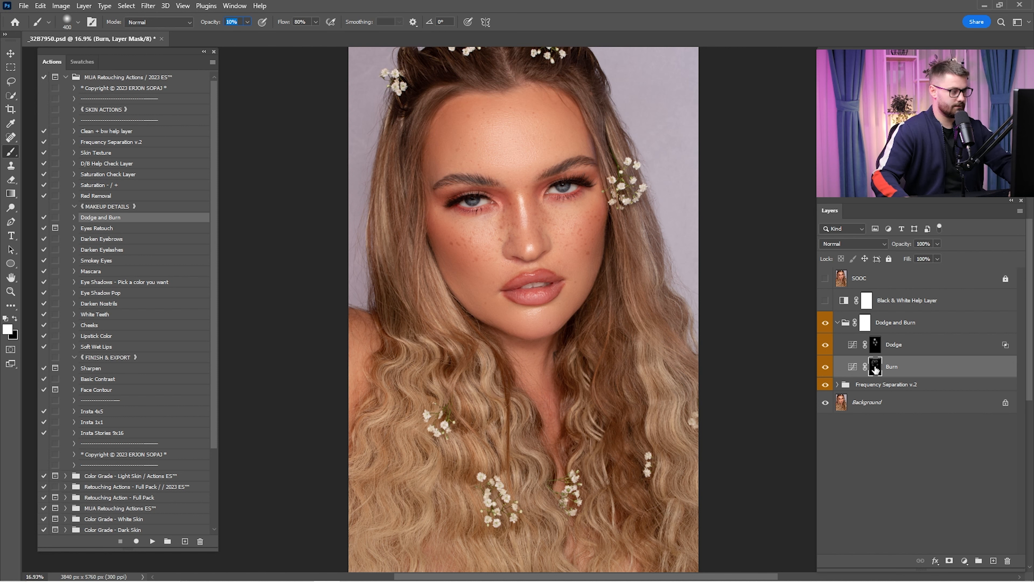
{"action": "double_click", "coordinate": [938, 367]}
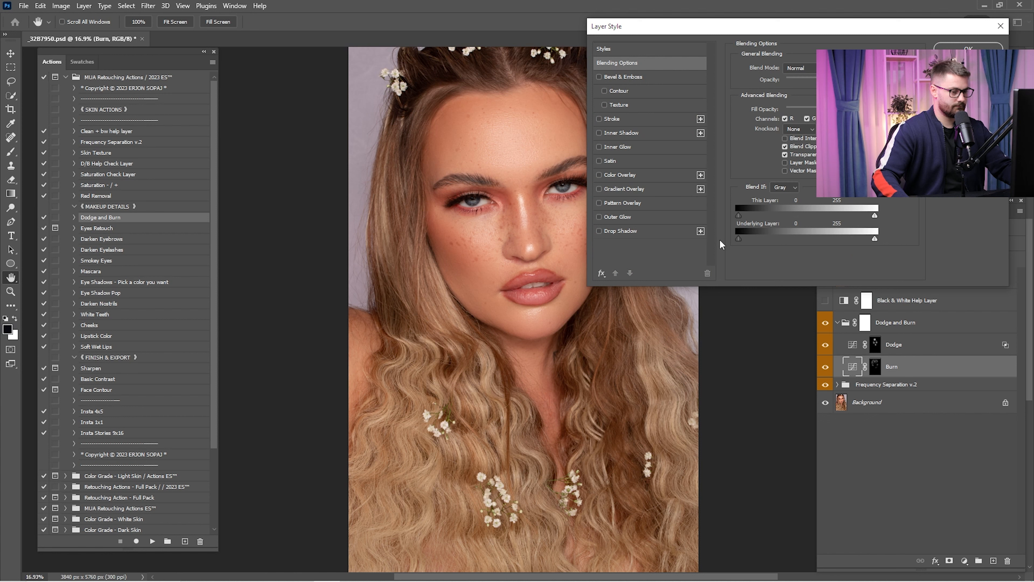
{"action": "mouse_move", "coordinate": [874, 239]}
{"action": "left_mouse_down"}
{"action": "mouse_move", "coordinate": [815, 240]}
{"action": "mouse_move", "coordinate": [825, 241]}
{"action": "left_mouse_up"}
{"action": "key", "text": "Return"}
{"action": "key", "text": "b"}
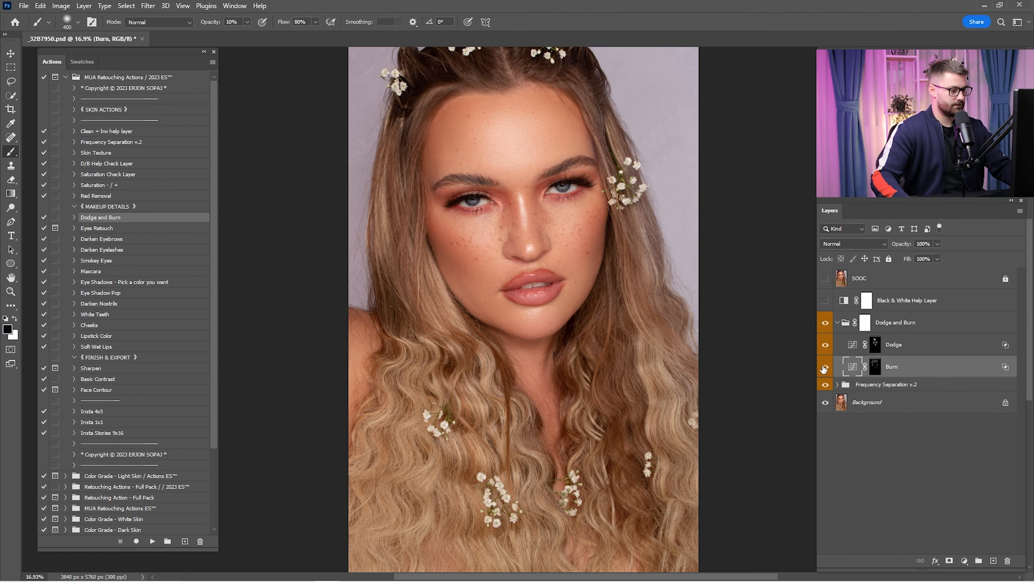
Step: Check the Burn layer's shading on the face up close and set the layer's opacity to 77%
{"action": "key", "text": "z"}
{"action": "left_click_drag", "start_coordinate": [582, 261], "coordinate": [808, 344]}
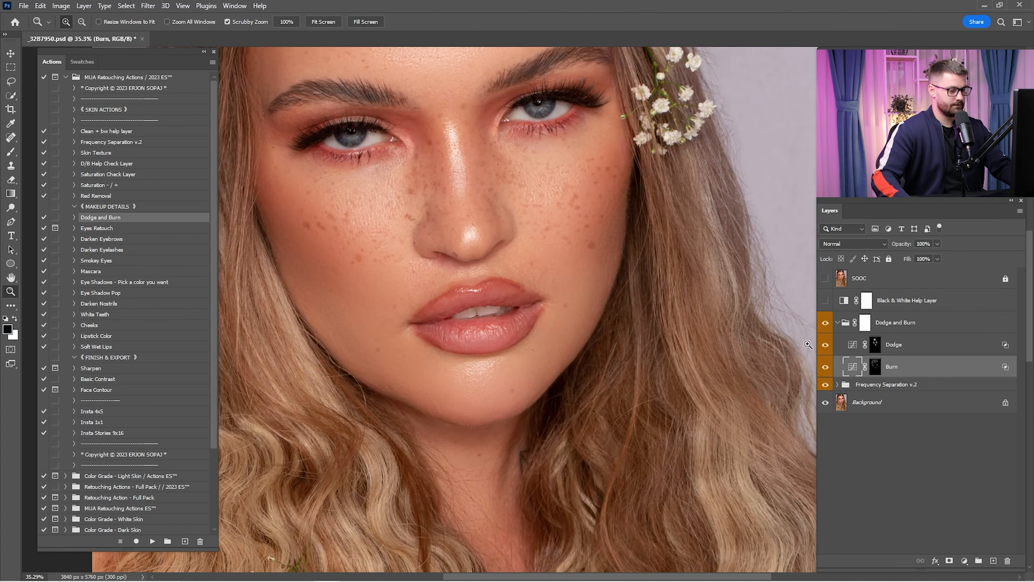
{"action": "left_click", "coordinate": [825, 366]}
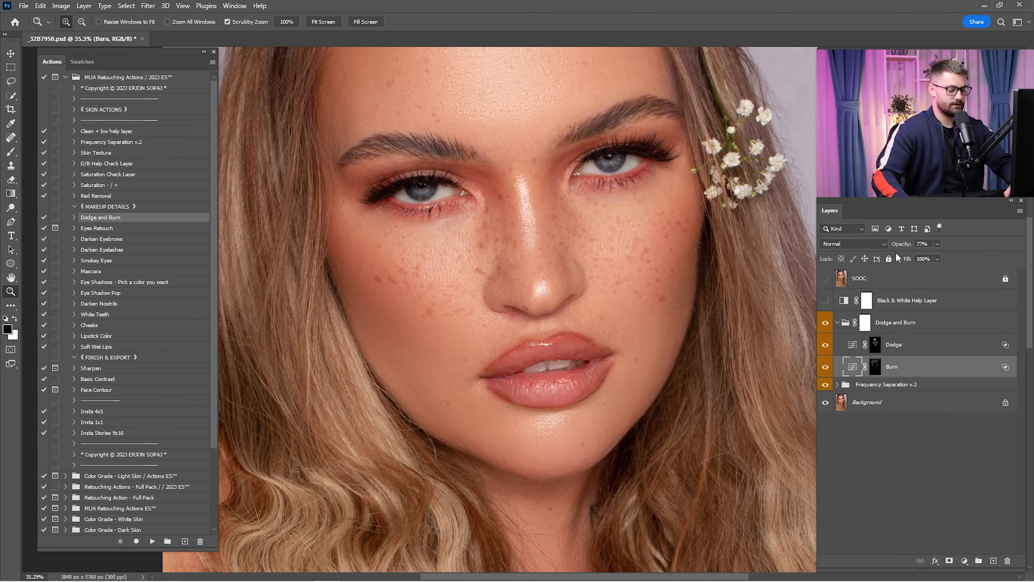
{"action": "key", "text": "x"}
Step: Collapse the Dodge and Burn group and compare the retouched portrait with the original SOOC layer
{"action": "left_click", "coordinate": [845, 324]}
{"action": "left_click", "coordinate": [844, 322]}
{"action": "left_click", "coordinate": [837, 323]}
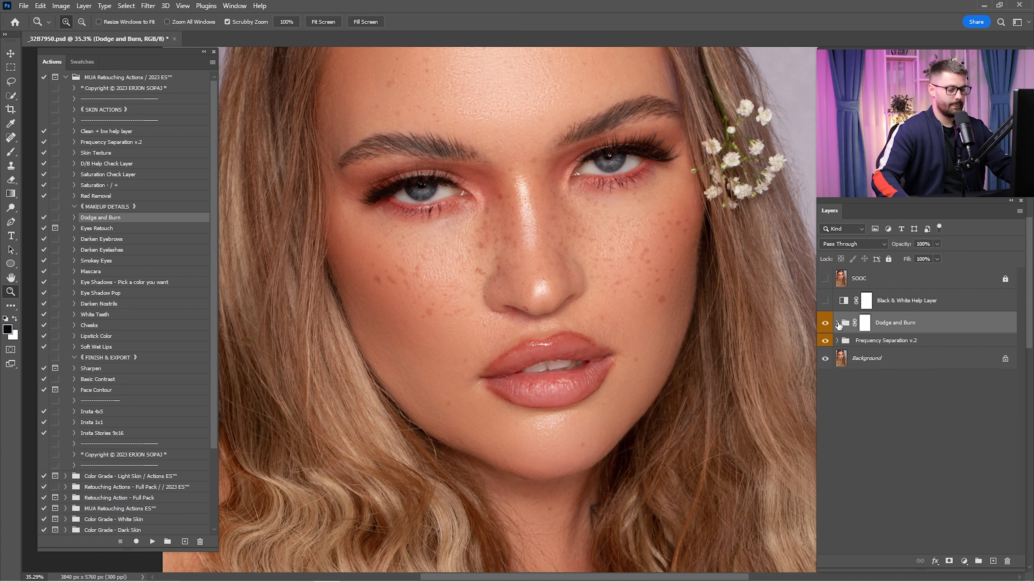
{"action": "left_click", "coordinate": [825, 281]}
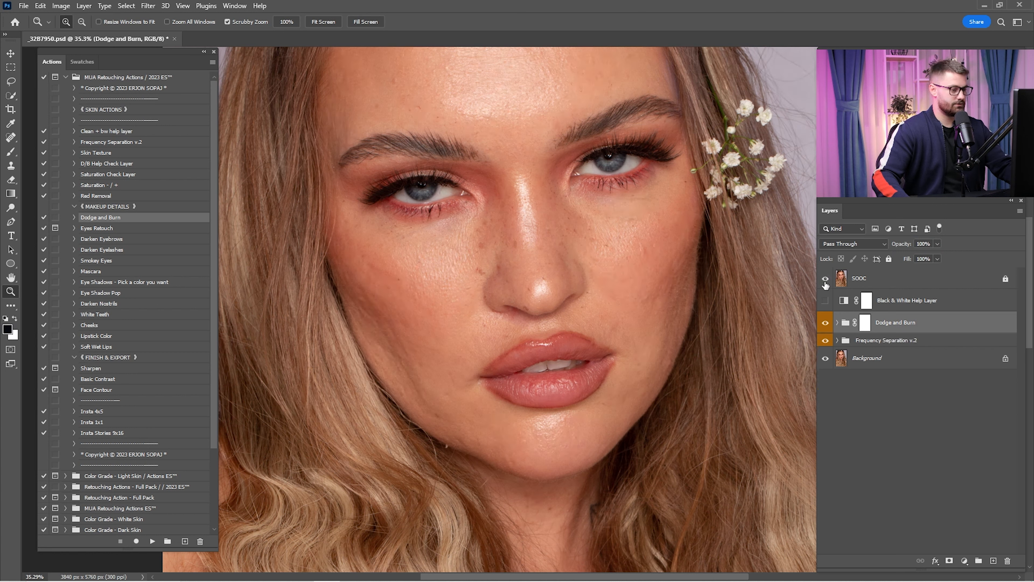
{"action": "left_click", "coordinate": [825, 282]}
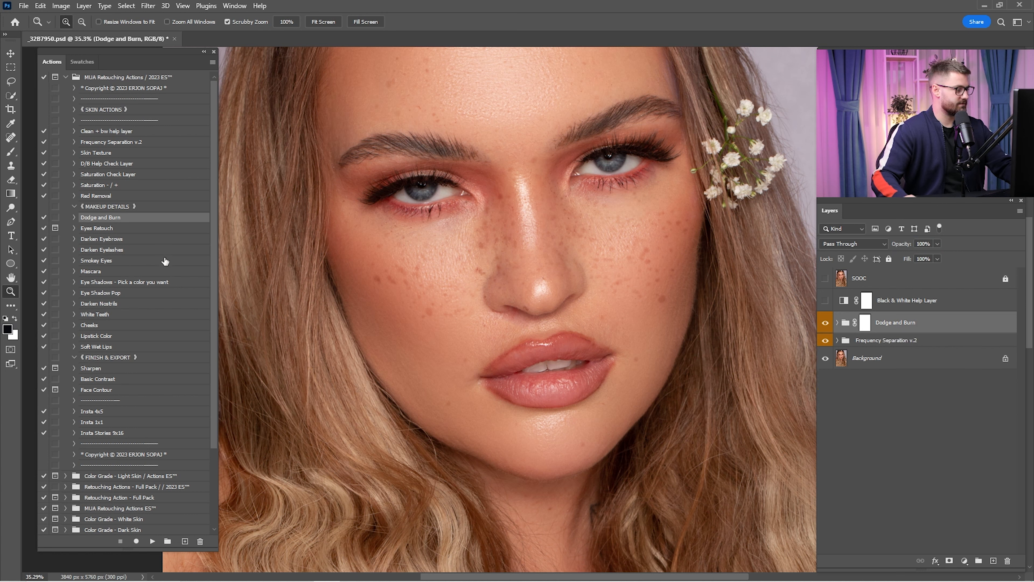
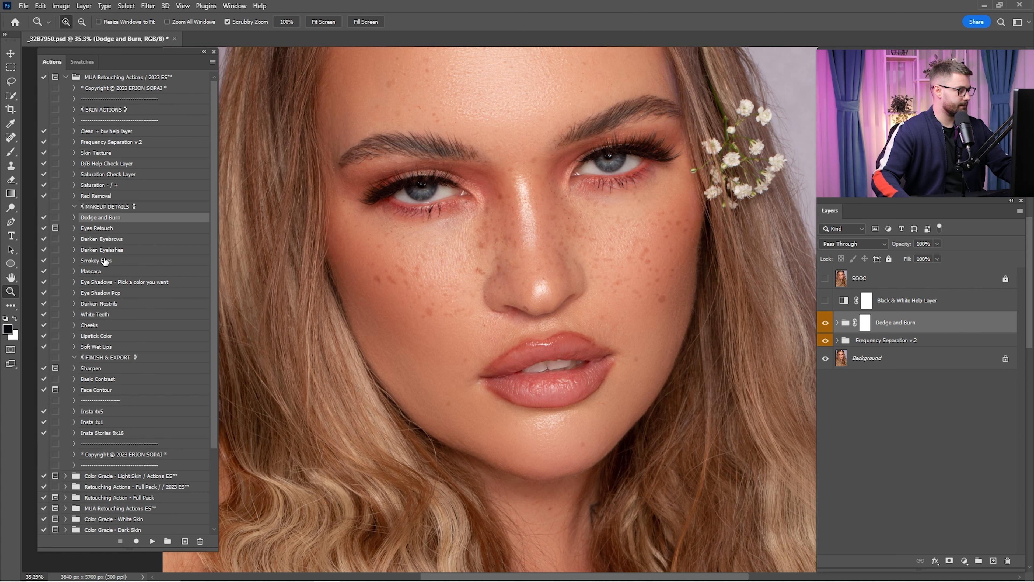
Step: Run the Eyes Retouch action above the Dodge and Burn group, accepting a 5.0-pixel Gaussian Blur radius
{"action": "left_click", "coordinate": [97, 230]}
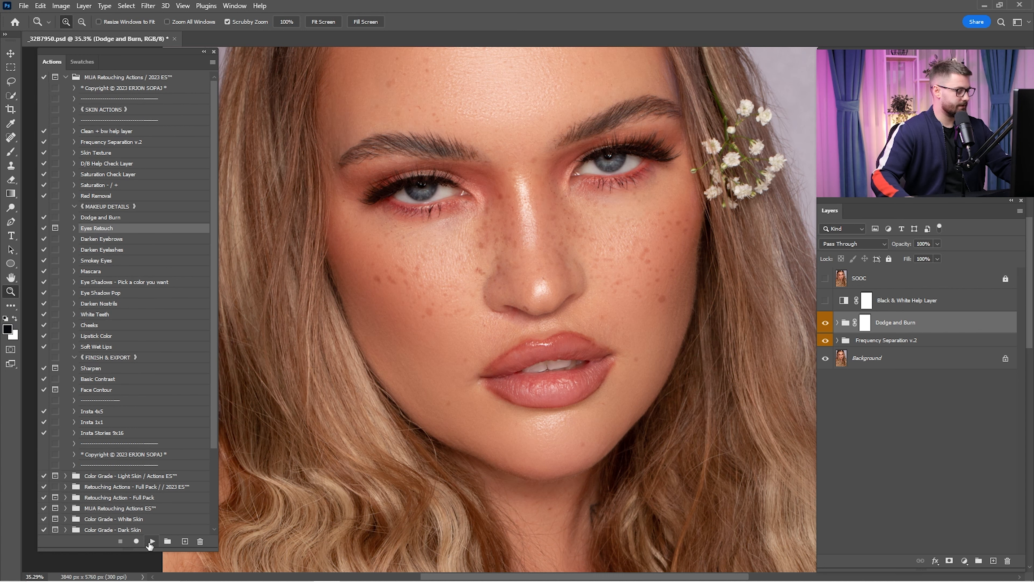
{"action": "left_click", "coordinate": [151, 541]}
{"action": "left_click", "coordinate": [482, 221]}
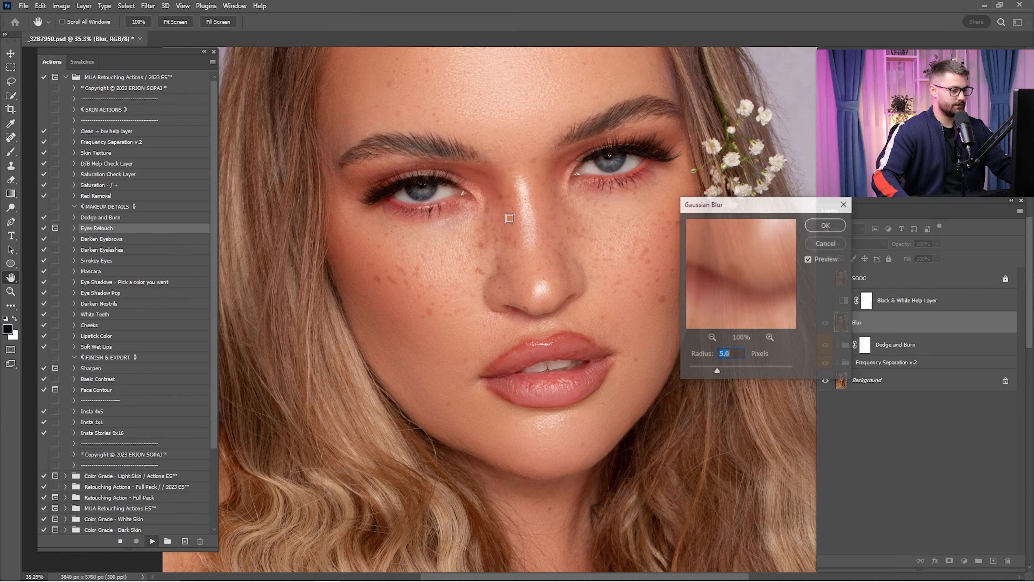
{"action": "left_click", "coordinate": [830, 229]}
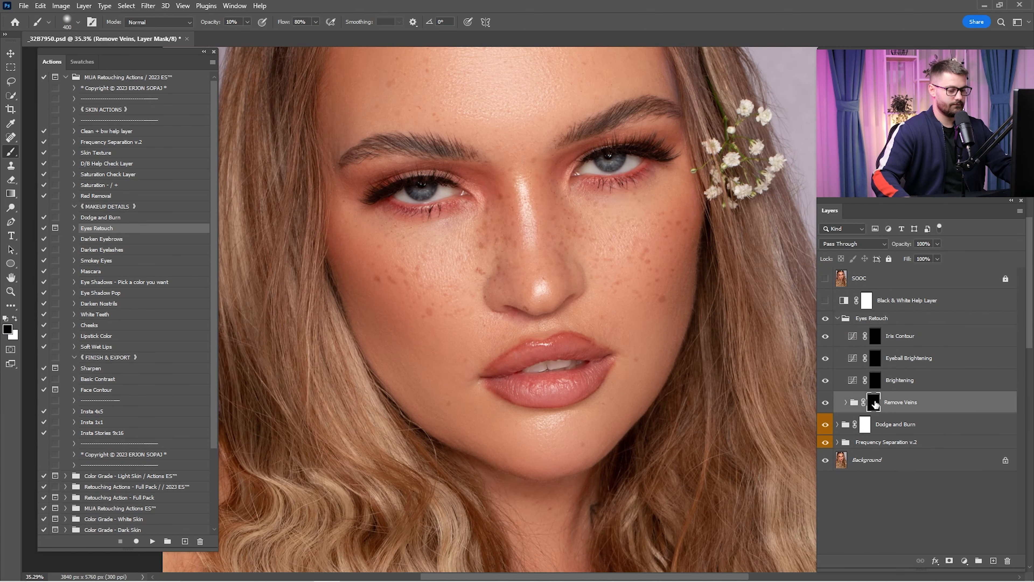
Step: Paint white on the Remove Veins mask over the whites of both eyes, using a size 60 brush at 100% opacity
{"action": "key", "text": "z"}
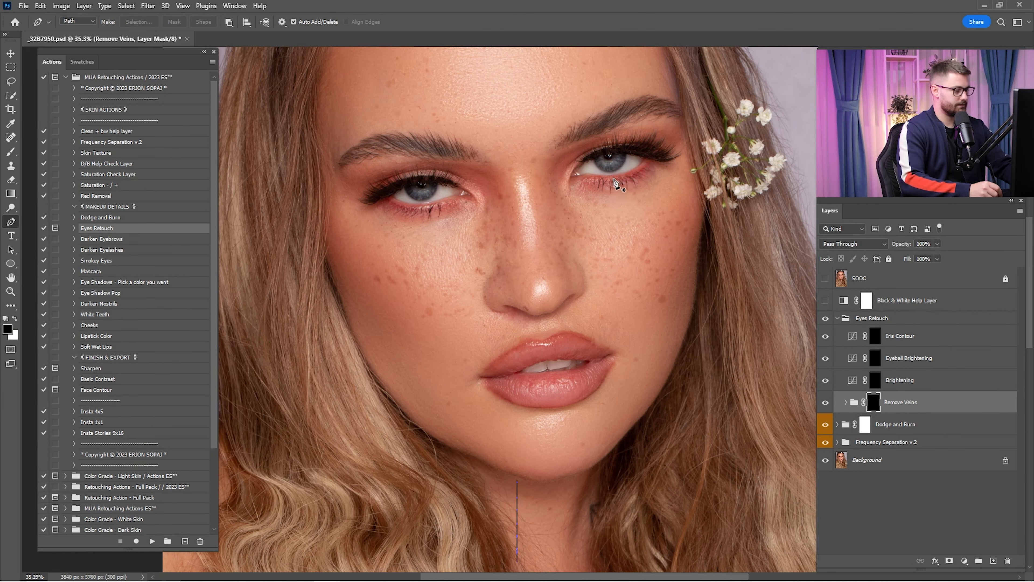
{"action": "mouse_move", "coordinate": [611, 166]}
{"action": "left_mouse_down"}
{"action": "mouse_move", "coordinate": [670, 236]}
{"action": "mouse_move", "coordinate": [798, 195]}
{"action": "mouse_move", "coordinate": [666, 267]}
{"action": "left_mouse_up"}
{"action": "key", "text": "x"}
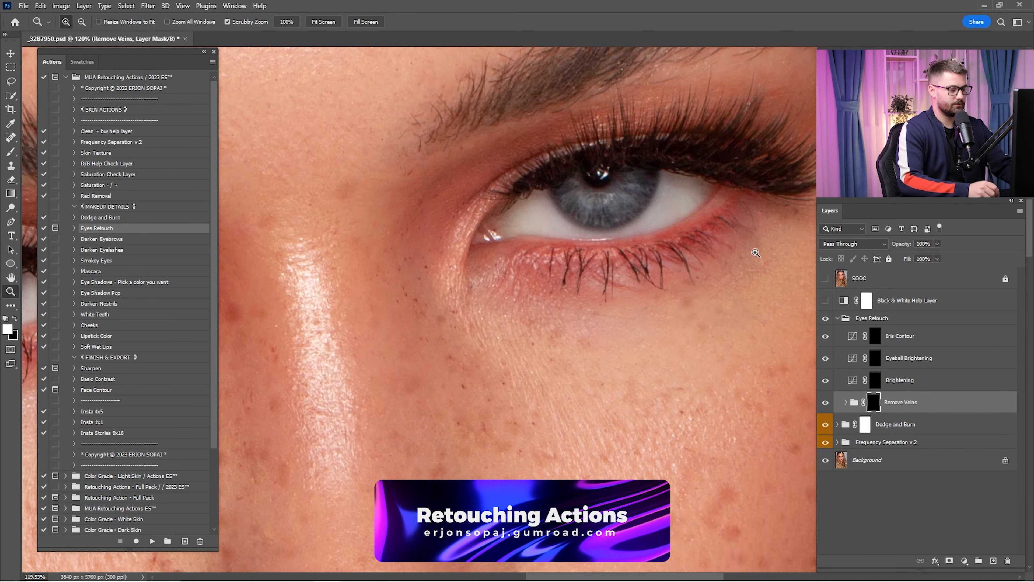
{"action": "left_click", "coordinate": [875, 380]}
{"action": "key", "text": "b"}
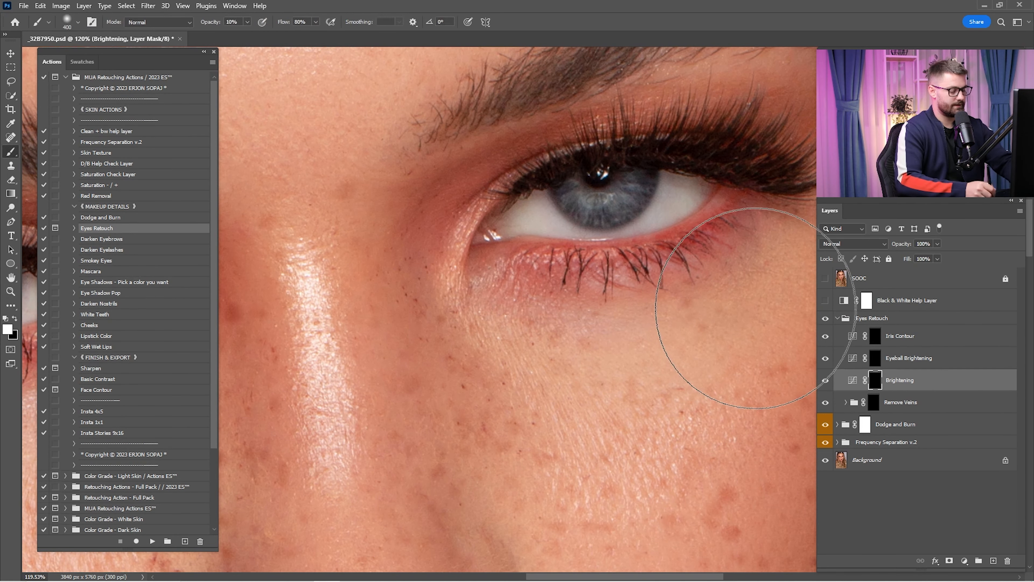
{"action": "key", "text": "["}
{"action": "key", "text": "["}
{"action": "key", "text": "["}
{"action": "key", "text": "["}
{"action": "key", "text": "["}
{"action": "key", "text": "["}
{"action": "key", "text": "["}
{"action": "key", "text": "["}
{"action": "key", "text": "["}
{"action": "key", "text": "["}
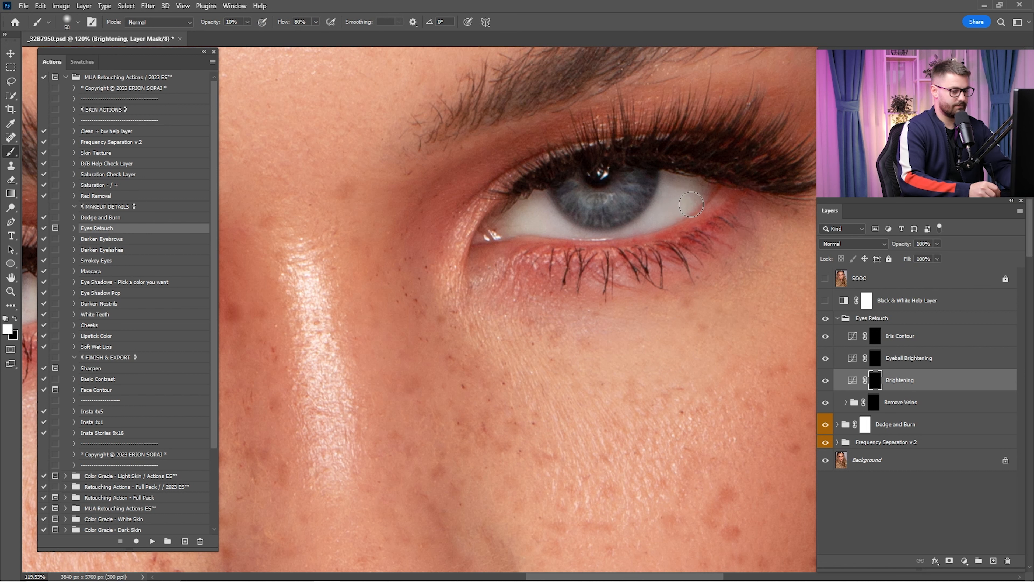
{"action": "key", "text": "0"}
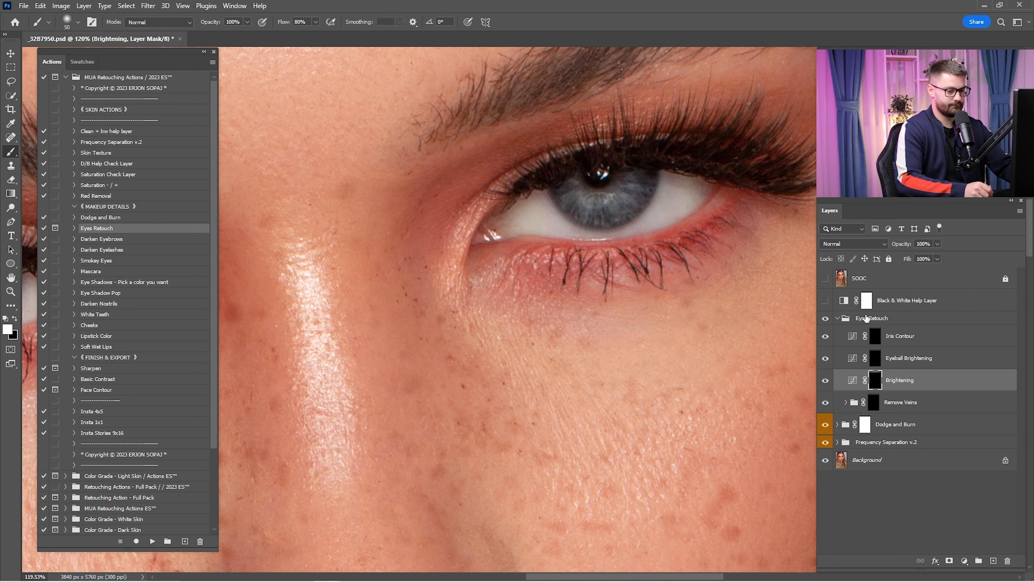
{"action": "left_click", "coordinate": [866, 319]}
{"action": "left_click", "coordinate": [874, 403]}
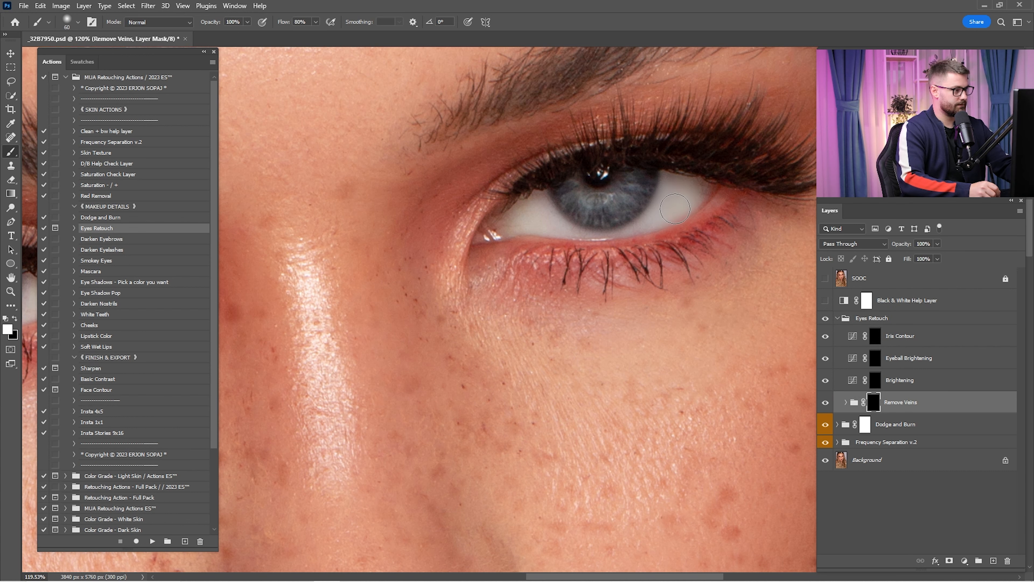
{"action": "left_click_drag", "start_coordinate": [285, 253], "coordinate": [692, 240]}
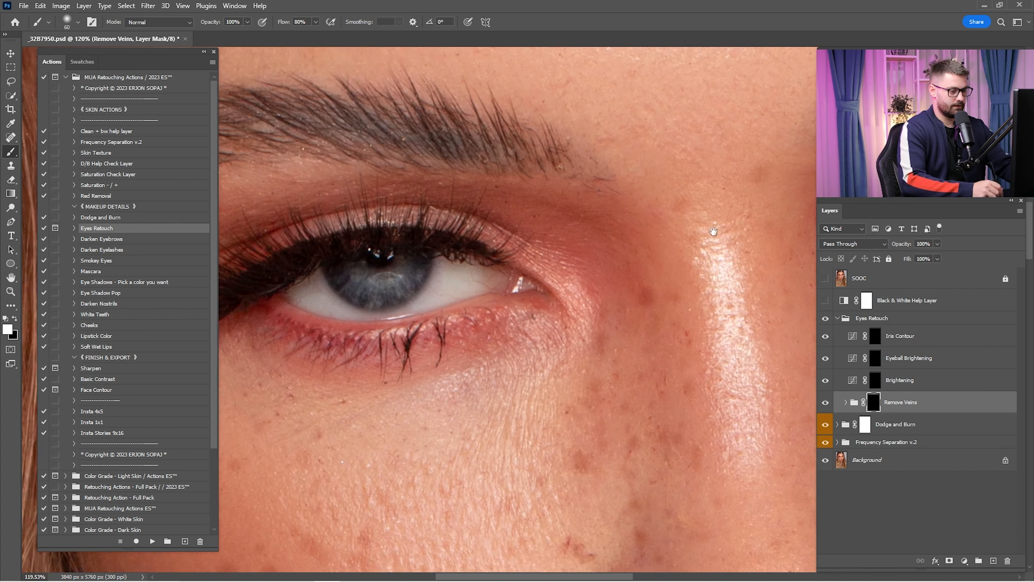
{"action": "mouse_move", "coordinate": [501, 277]}
{"action": "left_mouse_down"}
{"action": "mouse_move", "coordinate": [686, 205]}
{"action": "mouse_move", "coordinate": [388, 245]}
{"action": "left_mouse_up"}
{"action": "left_click_drag", "start_coordinate": [568, 261], "coordinate": [336, 363]}
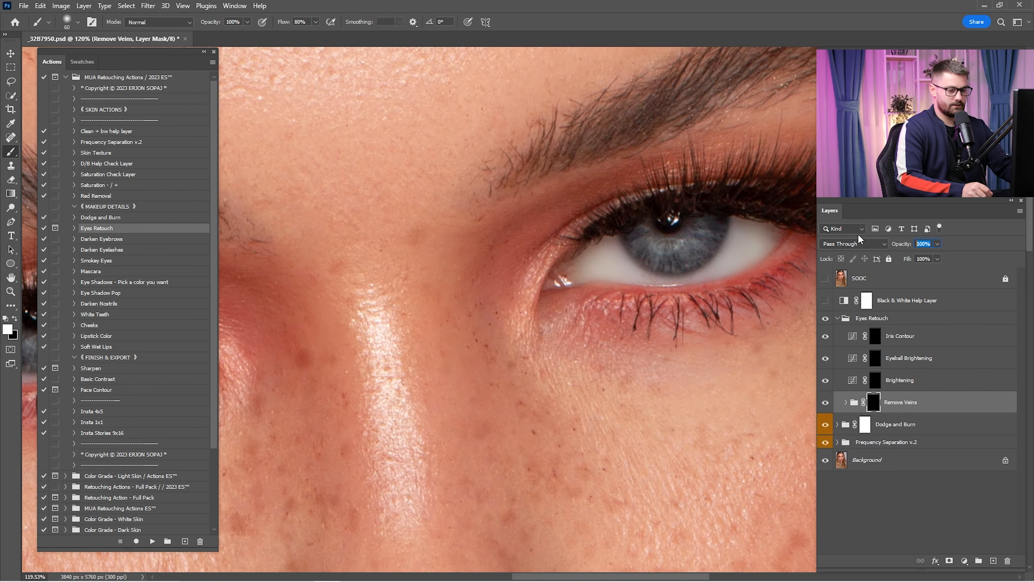
Step: Set the Remove Veins group's opacity to 35% and compare the eyes with and without it
{"action": "type", "text": "35"}
{"action": "key", "text": "Return"}
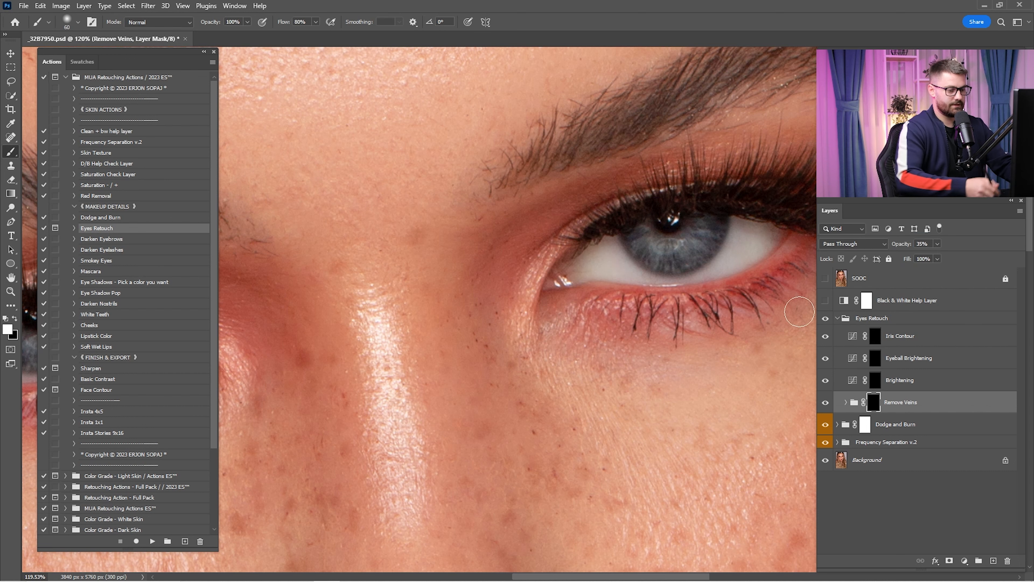
{"action": "left_click", "coordinate": [825, 402]}
{"action": "left_click", "coordinate": [825, 402]}
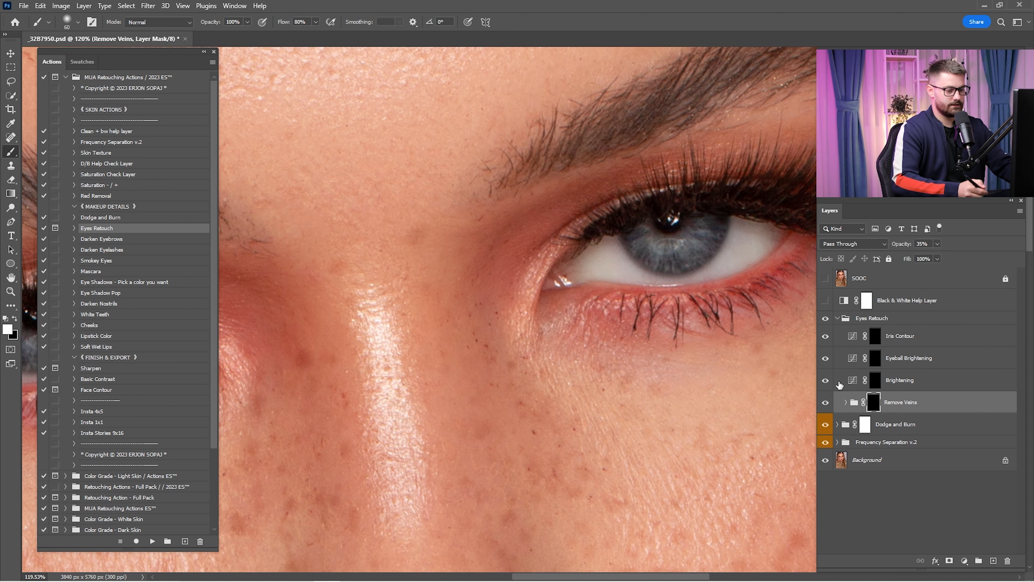
Step: Paint white on the Brightening mask over the white of the same eye, starting with a size 50 brush
{"action": "key", "text": "z"}
{"action": "left_click_drag", "start_coordinate": [761, 296], "coordinate": [799, 325]}
{"action": "left_click", "coordinate": [878, 385]}
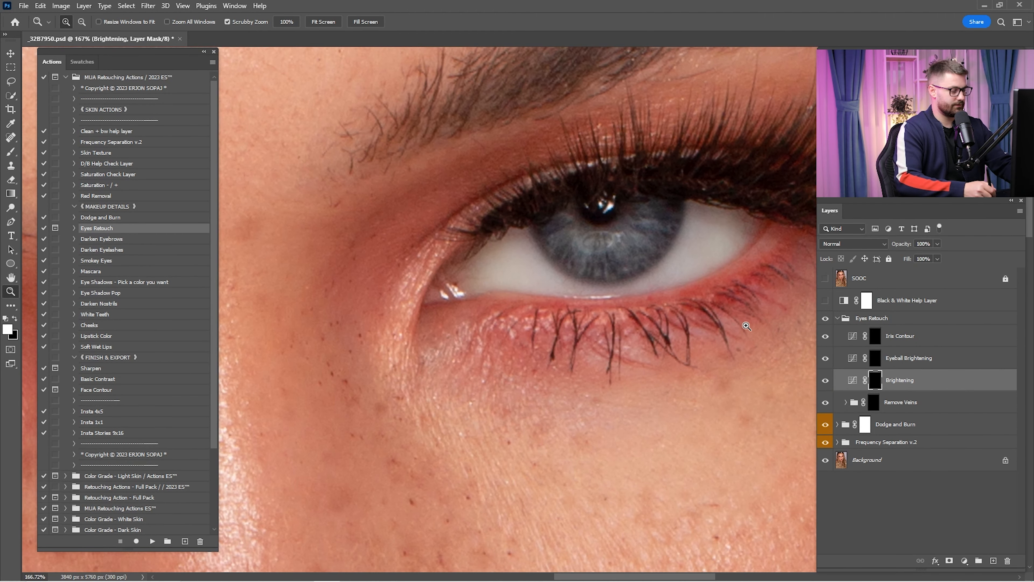
{"action": "key", "text": "b"}
{"action": "key", "text": "bracketleft"}
{"action": "key", "text": "bracketleft"}
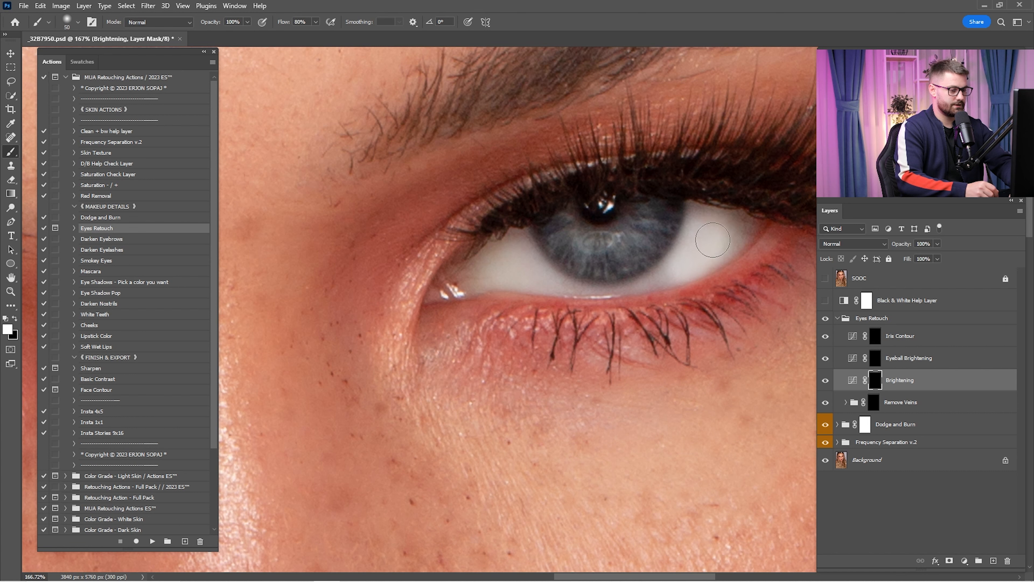
{"action": "left_click_drag", "start_coordinate": [648, 282], "coordinate": [752, 271]}
{"action": "key", "text": "bracketright"}
{"action": "mouse_move", "coordinate": [745, 278]}
{"action": "left_mouse_down"}
{"action": "mouse_move", "coordinate": [667, 273]}
{"action": "mouse_move", "coordinate": [626, 226]}
{"action": "mouse_move", "coordinate": [594, 254]}
{"action": "mouse_move", "coordinate": [607, 267]}
{"action": "mouse_move", "coordinate": [639, 263]}
{"action": "mouse_move", "coordinate": [586, 263]}
{"action": "mouse_move", "coordinate": [650, 271]}
{"action": "mouse_move", "coordinate": [545, 253]}
{"action": "mouse_move", "coordinate": [771, 265]}
{"action": "left_mouse_up"}
Step: Brighten the white of the other eye on the Brightening mask, reducing the brush to size 25
{"action": "mouse_move", "coordinate": [407, 322]}
{"action": "left_mouse_down"}
{"action": "mouse_move", "coordinate": [662, 249]}
{"action": "mouse_move", "coordinate": [645, 286]}
{"action": "mouse_move", "coordinate": [671, 250]}
{"action": "mouse_move", "coordinate": [649, 283]}
{"action": "mouse_move", "coordinate": [717, 282]}
{"action": "mouse_move", "coordinate": [619, 287]}
{"action": "mouse_move", "coordinate": [574, 242]}
{"action": "mouse_move", "coordinate": [593, 278]}
{"action": "mouse_move", "coordinate": [581, 272]}
{"action": "left_mouse_up"}
{"action": "key", "text": "bracketright"}
{"action": "key", "text": "bracketleft"}
{"action": "key", "text": "bracketleft"}
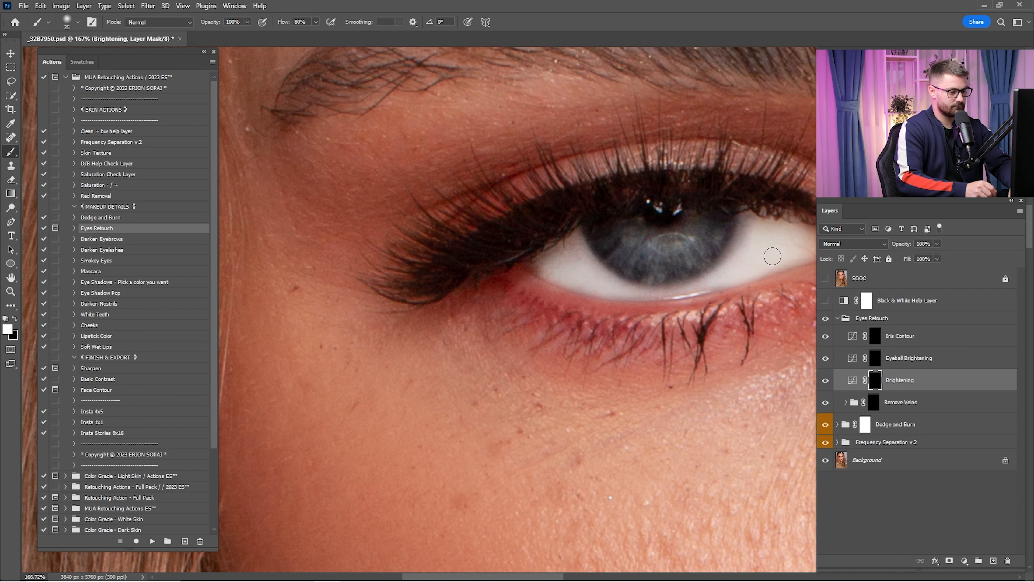
Step: Paint the Brightening mask over the white of the eye, set that layer's opacity to 35%, and check its effect
{"action": "left_click_drag", "start_coordinate": [772, 256], "coordinate": [710, 257]}
{"action": "key", "text": "ctrl+0"}
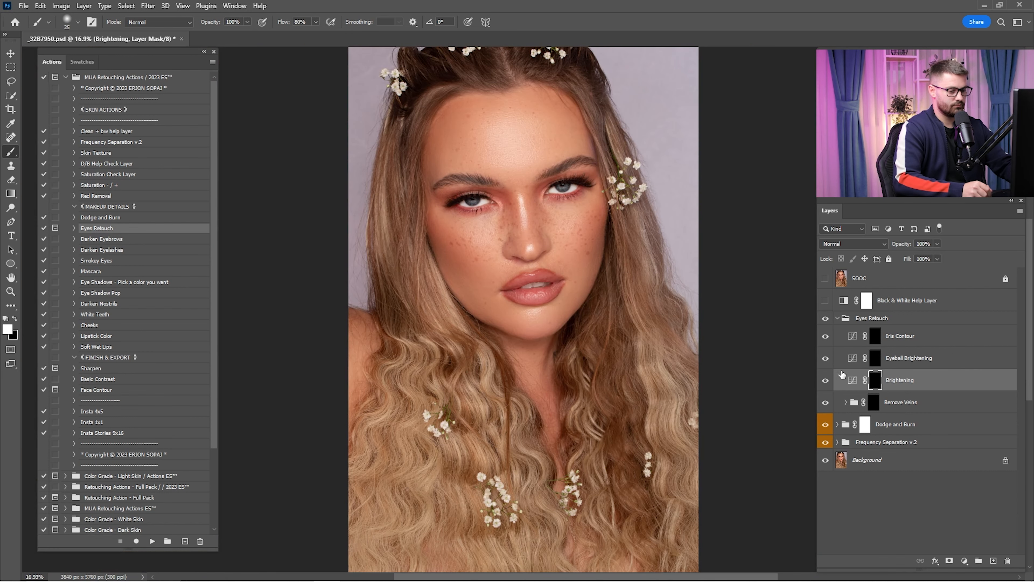
{"action": "left_click", "coordinate": [915, 245]}
{"action": "type", "text": "35"}
{"action": "key", "text": "Return"}
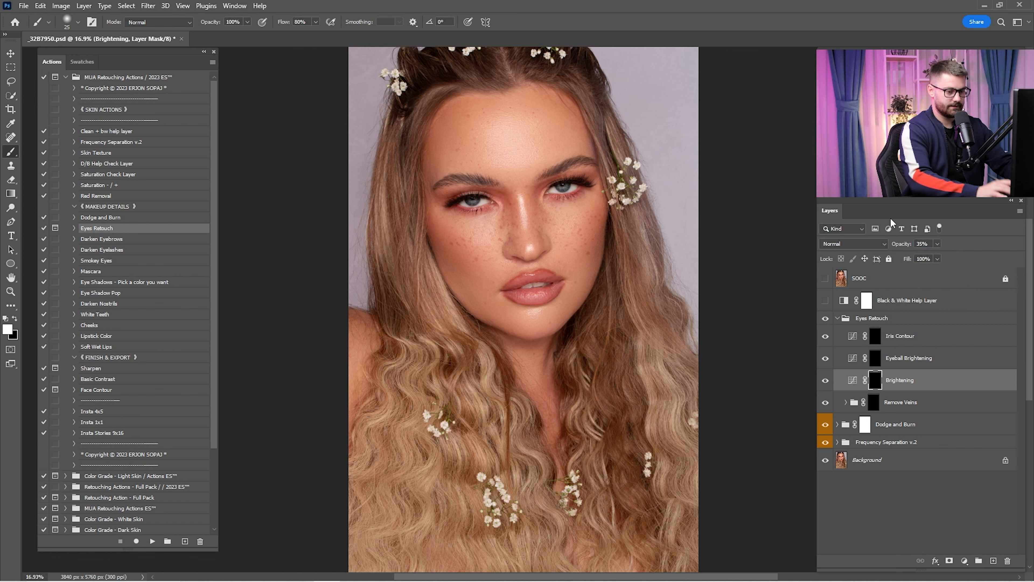
{"action": "left_click", "coordinate": [825, 380]}
Step: Paint white on the Eyeball Brightening mask over the iris of the eye on the image's right, using a larger brush
{"action": "left_click", "coordinate": [875, 359]}
{"action": "left_click", "coordinate": [825, 380]}
{"action": "scroll", "coordinate": [556, 182], "scroll_direction": "up", "scroll_amount": 10}
{"action": "key", "text": "bracketright"}
{"action": "key", "text": "bracketright"}
{"action": "key", "text": "bracketright"}
{"action": "key", "text": "bracketright"}
{"action": "mouse_move", "coordinate": [584, 237]}
{"action": "left_mouse_down"}
{"action": "mouse_move", "coordinate": [656, 253]}
{"action": "mouse_move", "coordinate": [672, 231]}
{"action": "mouse_move", "coordinate": [614, 247]}
{"action": "mouse_move", "coordinate": [620, 258]}
{"action": "mouse_move", "coordinate": [572, 236]}
{"action": "mouse_move", "coordinate": [672, 226]}
{"action": "mouse_move", "coordinate": [588, 230]}
{"action": "mouse_move", "coordinate": [665, 221]}
{"action": "mouse_move", "coordinate": [677, 237]}
{"action": "mouse_move", "coordinate": [601, 235]}
{"action": "left_mouse_up"}
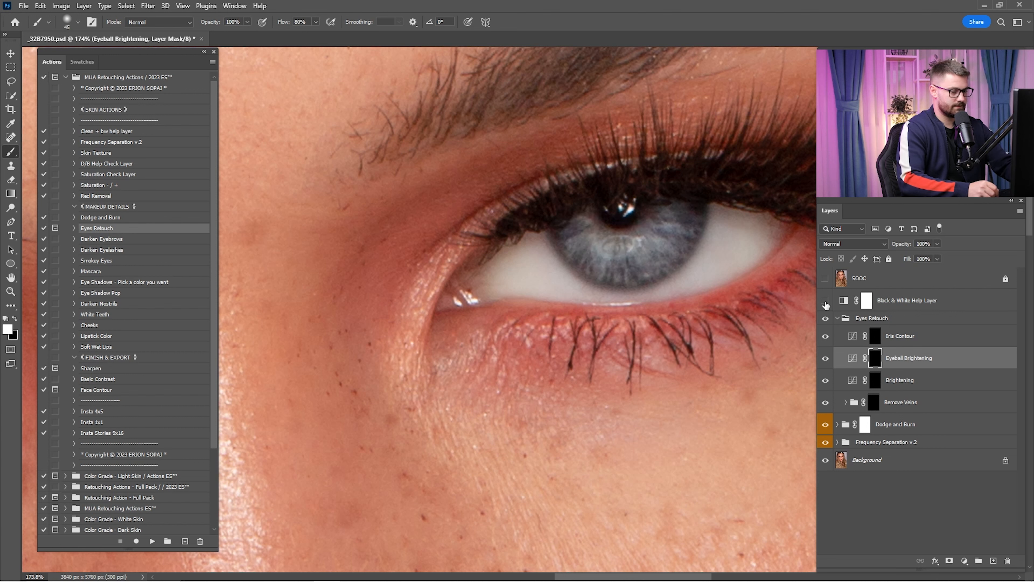
Step: Paint the Iris Contour mask along the edge of the same iris and check the effect of the Eyes Retouch group
{"action": "left_click", "coordinate": [874, 337]}
{"action": "key", "text": "bracketleft"}
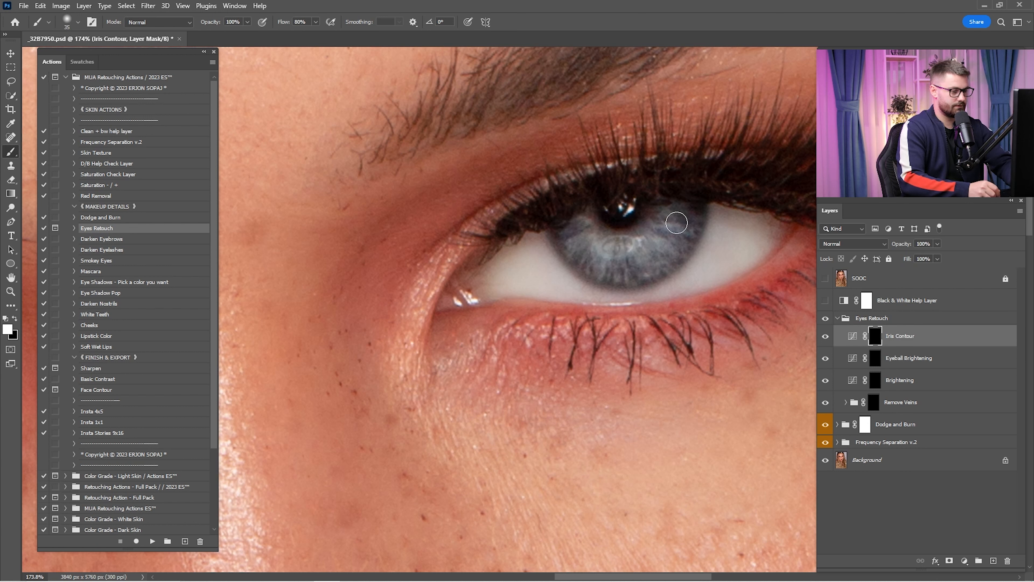
{"action": "key", "text": "bracketright"}
{"action": "mouse_move", "coordinate": [701, 210]}
{"action": "left_mouse_down"}
{"action": "mouse_move", "coordinate": [682, 254]}
{"action": "mouse_move", "coordinate": [635, 281]}
{"action": "mouse_move", "coordinate": [575, 269]}
{"action": "mouse_move", "coordinate": [564, 250]}
{"action": "mouse_move", "coordinate": [668, 274]}
{"action": "mouse_move", "coordinate": [700, 219]}
{"action": "mouse_move", "coordinate": [636, 247]}
{"action": "left_mouse_up"}
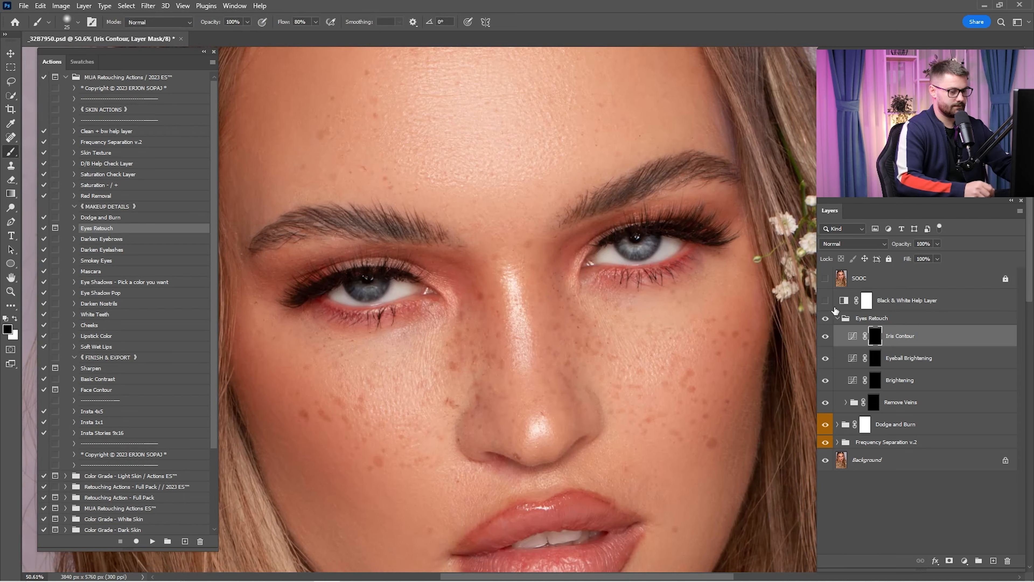
{"action": "left_click", "coordinate": [823, 319]}
Step: Paint white on the Eyeball Brightening mask over the iris of the eye on the image's left
{"action": "left_click_drag", "start_coordinate": [367, 301], "coordinate": [717, 309]}
{"action": "left_click", "coordinate": [874, 359]}
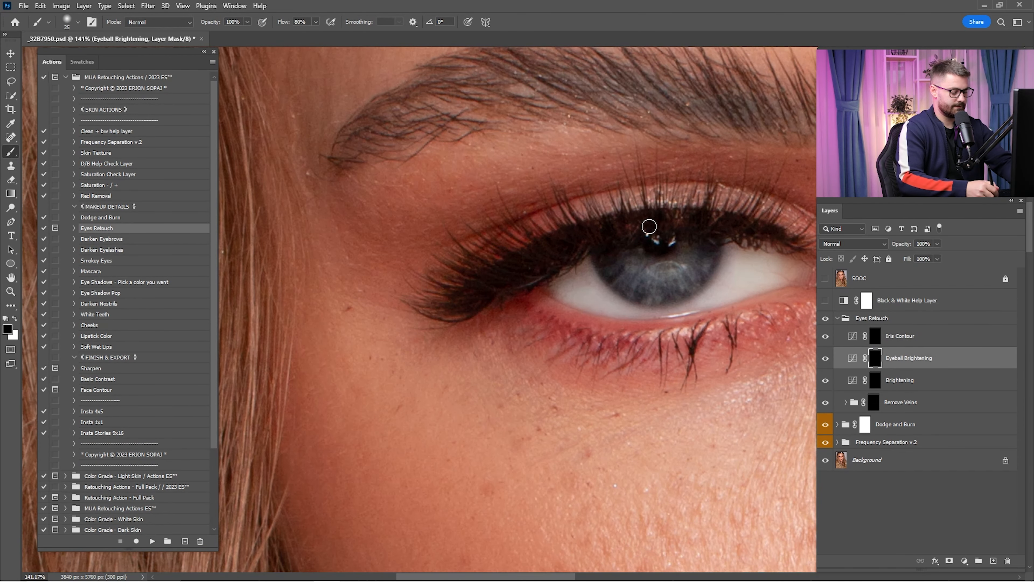
{"action": "key", "text": "x"}
{"action": "key", "text": "bracketright"}
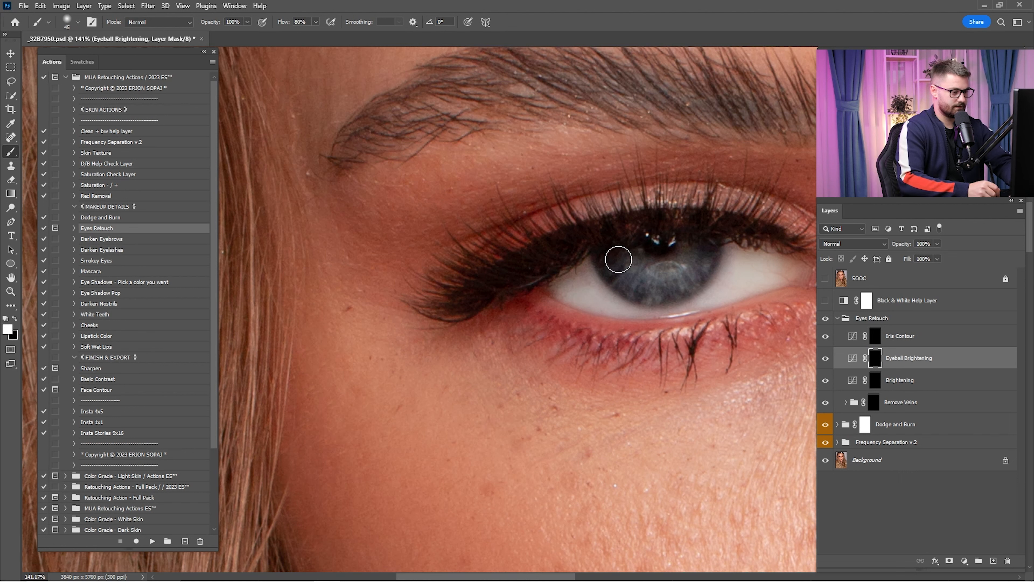
{"action": "mouse_move", "coordinate": [618, 254]}
{"action": "left_mouse_down"}
{"action": "mouse_move", "coordinate": [694, 256]}
{"action": "mouse_move", "coordinate": [677, 279]}
{"action": "mouse_move", "coordinate": [628, 269]}
{"action": "mouse_move", "coordinate": [639, 280]}
{"action": "mouse_move", "coordinate": [701, 250]}
{"action": "mouse_move", "coordinate": [630, 263]}
{"action": "mouse_move", "coordinate": [709, 266]}
{"action": "mouse_move", "coordinate": [705, 250]}
{"action": "mouse_move", "coordinate": [716, 246]}
{"action": "mouse_move", "coordinate": [708, 274]}
{"action": "mouse_move", "coordinate": [659, 303]}
{"action": "mouse_move", "coordinate": [609, 285]}
{"action": "mouse_move", "coordinate": [591, 253]}
{"action": "left_mouse_up"}
Step: Paint the Iris Contour mask around the left-hand iris with a smaller, 20-pixel brush
{"action": "key", "text": "bracketleft"}
{"action": "key", "text": "alt+bracketright"}
{"action": "key", "text": "bracketleft"}
{"action": "key", "text": "ctrl+0"}
Step: Hide Iris Contour, compare the Eyeball Brightening layer on and off, and set its opacity to 72%
{"action": "left_click", "coordinate": [825, 335]}
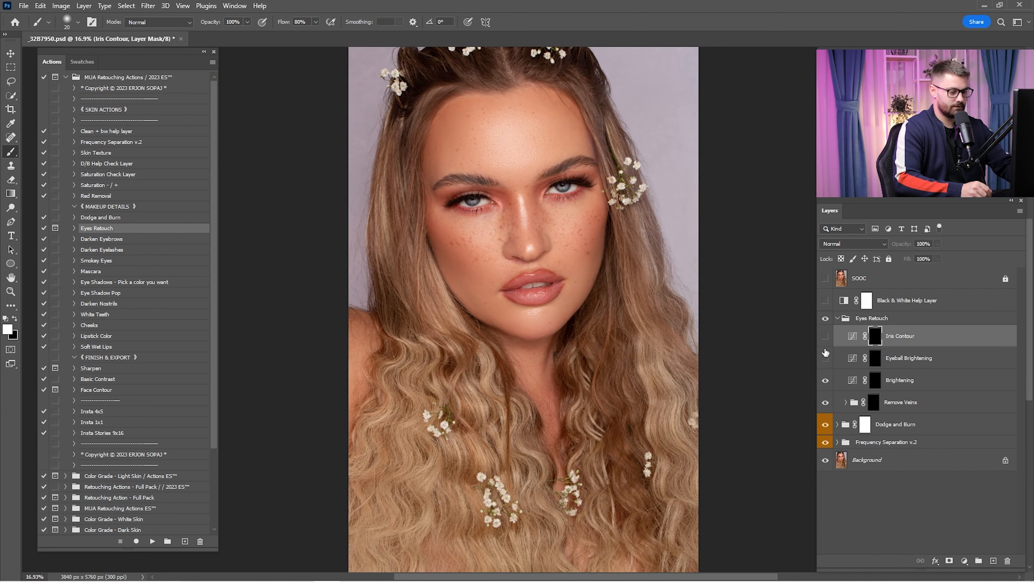
{"action": "left_click", "coordinate": [874, 366]}
{"action": "left_click", "coordinate": [825, 358]}
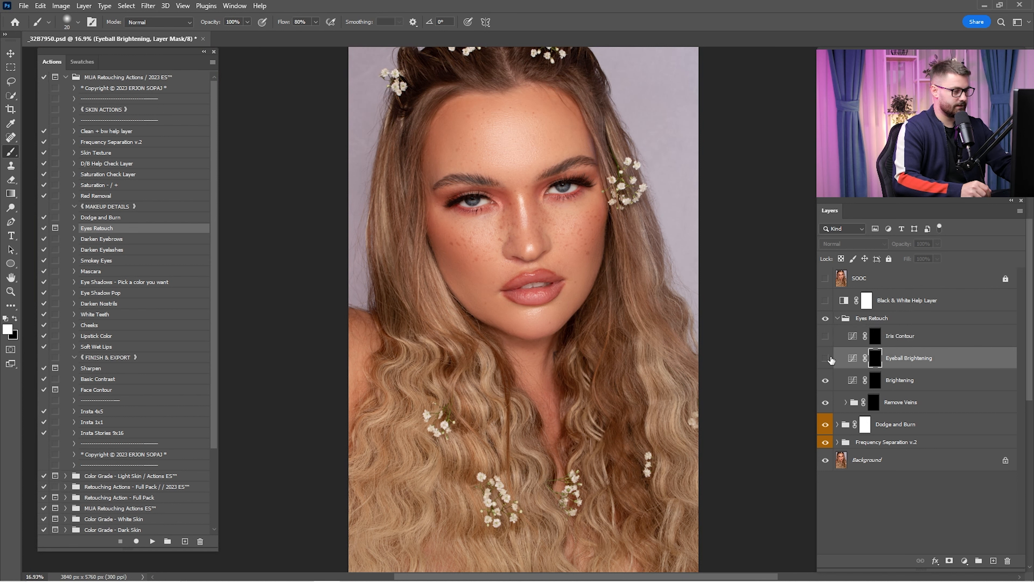
{"action": "left_click", "coordinate": [825, 358]}
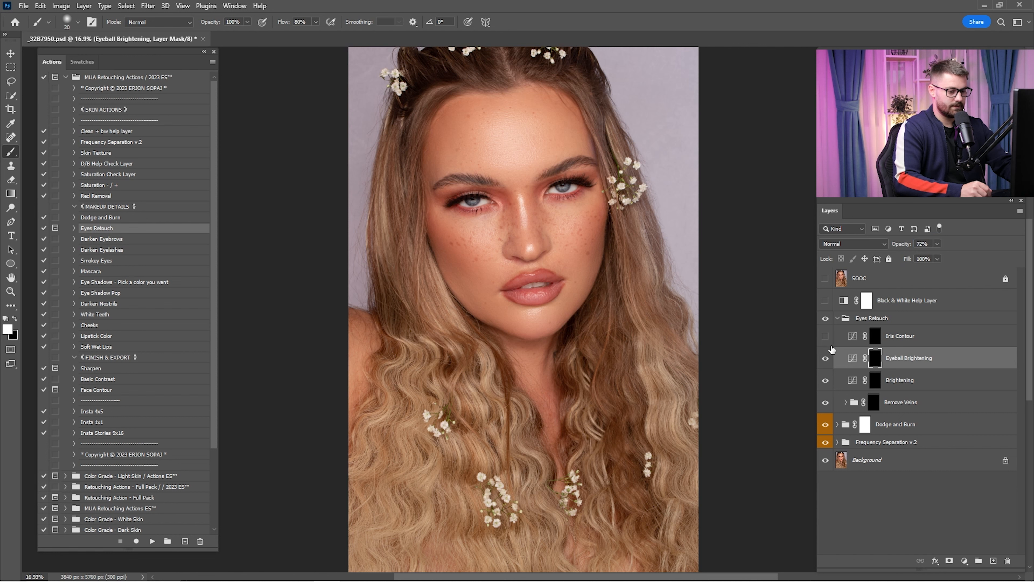
Step: Show the Iris Contour layer again, collapse the Eyes Retouch group, and check the group's overall effect
{"action": "left_click", "coordinate": [876, 338]}
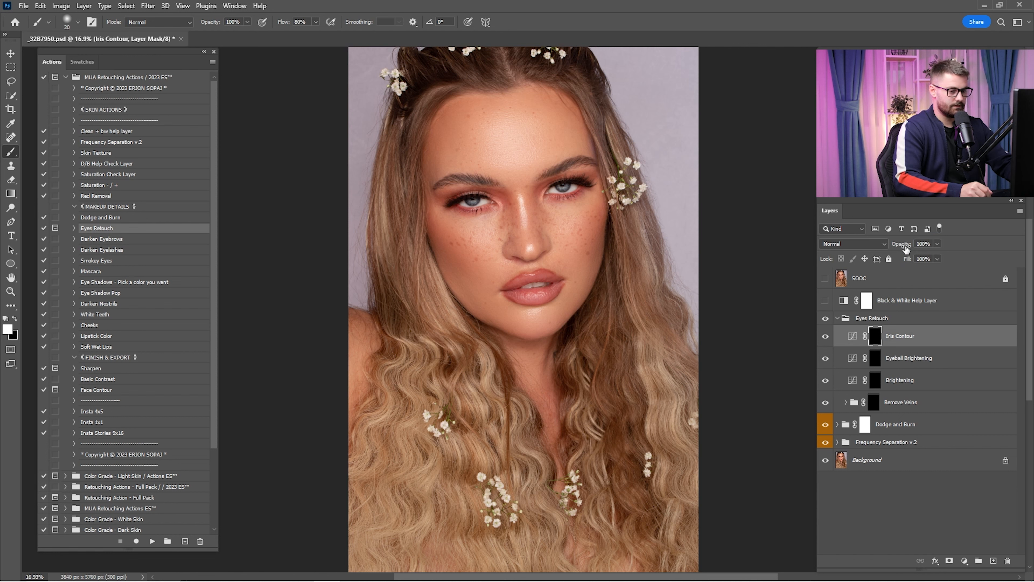
{"action": "left_click", "coordinate": [837, 318]}
{"action": "key", "text": "x"}
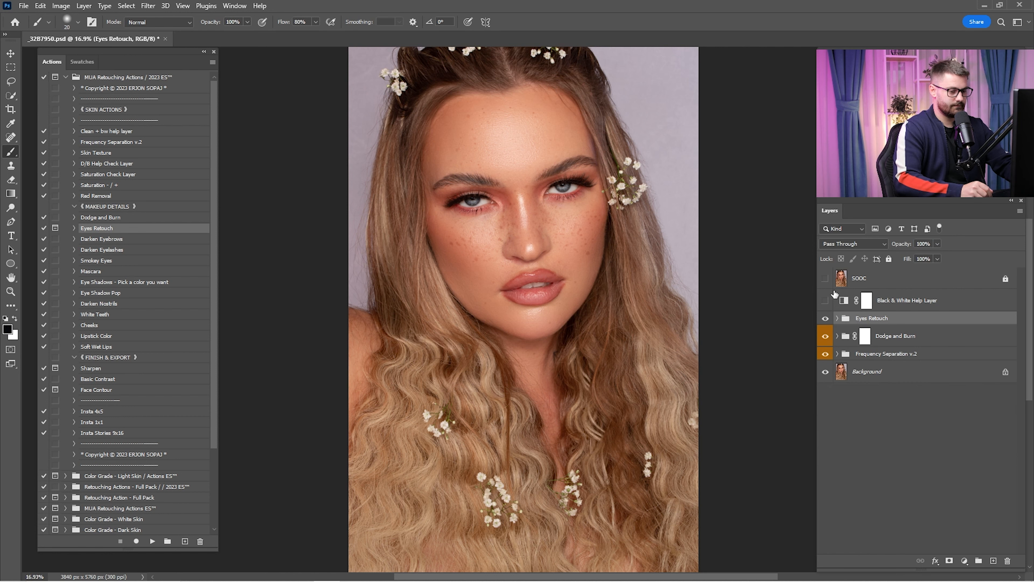
{"action": "left_click", "coordinate": [825, 319]}
Step: Duplicate the Background layer and group the copy with Frequency Separation v.2, Dodge and Burn, and Eyes Retouch
{"action": "left_click", "coordinate": [884, 371]}
{"action": "left_click_drag", "start_coordinate": [906, 378], "coordinate": [994, 561]}
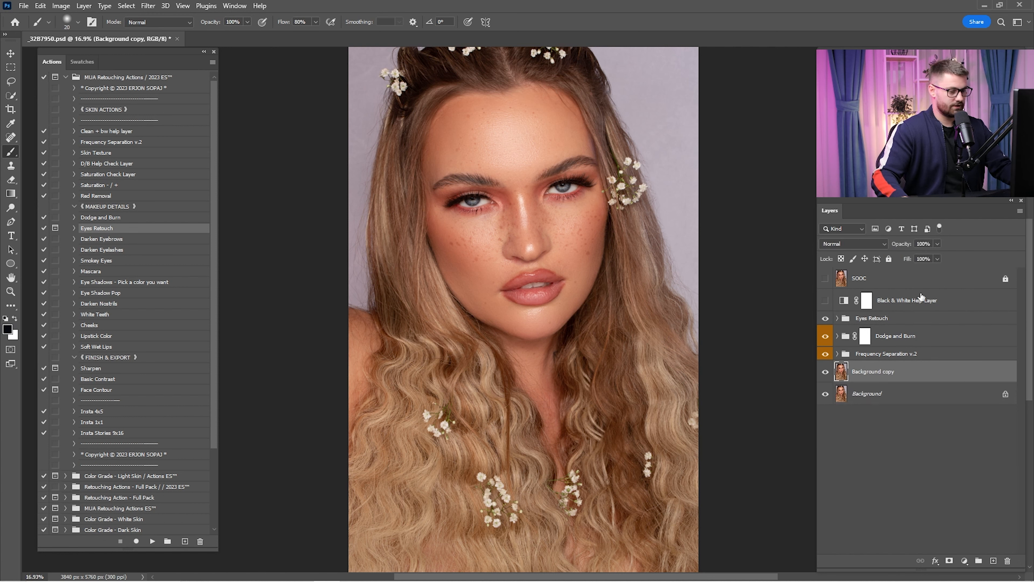
{"action": "left_click", "coordinate": [890, 321], "text": "shift"}
{"action": "right_click", "coordinate": [891, 321]}
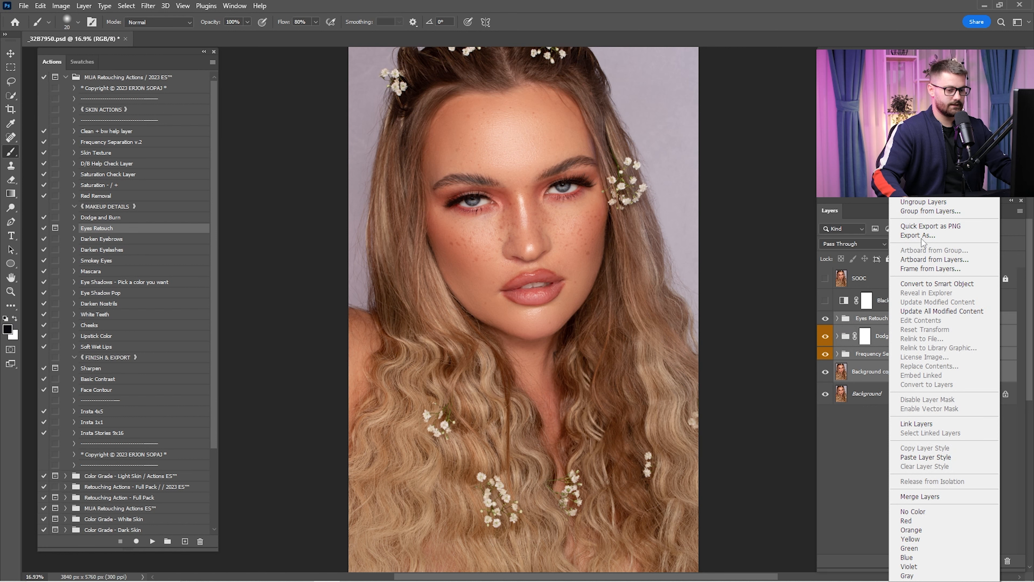
{"action": "left_click", "coordinate": [929, 211]}
{"action": "left_click", "coordinate": [603, 178]}
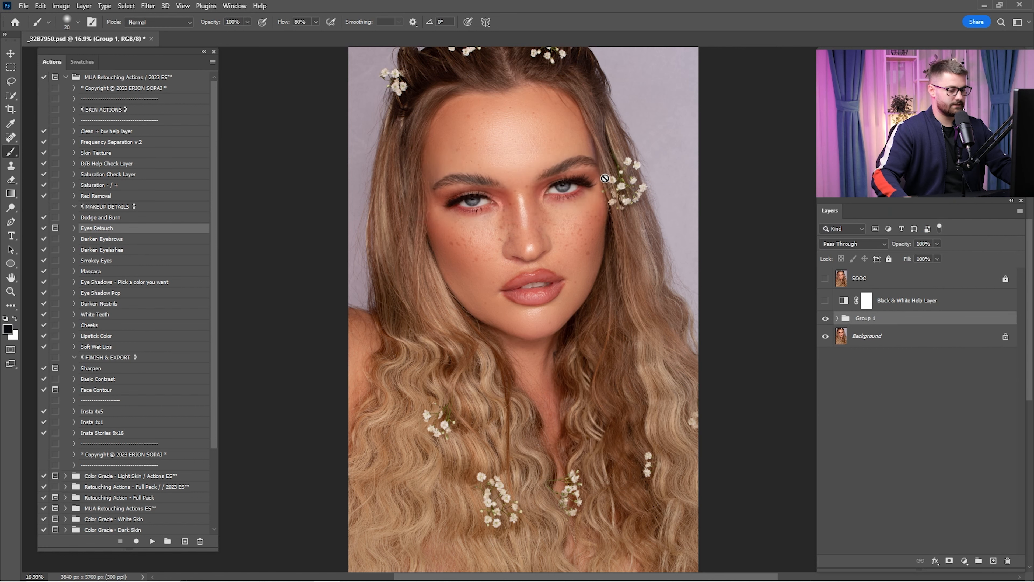
{"action": "left_click_drag", "start_coordinate": [892, 308], "coordinate": [993, 561]}
{"action": "key", "text": "ctrl+z"}
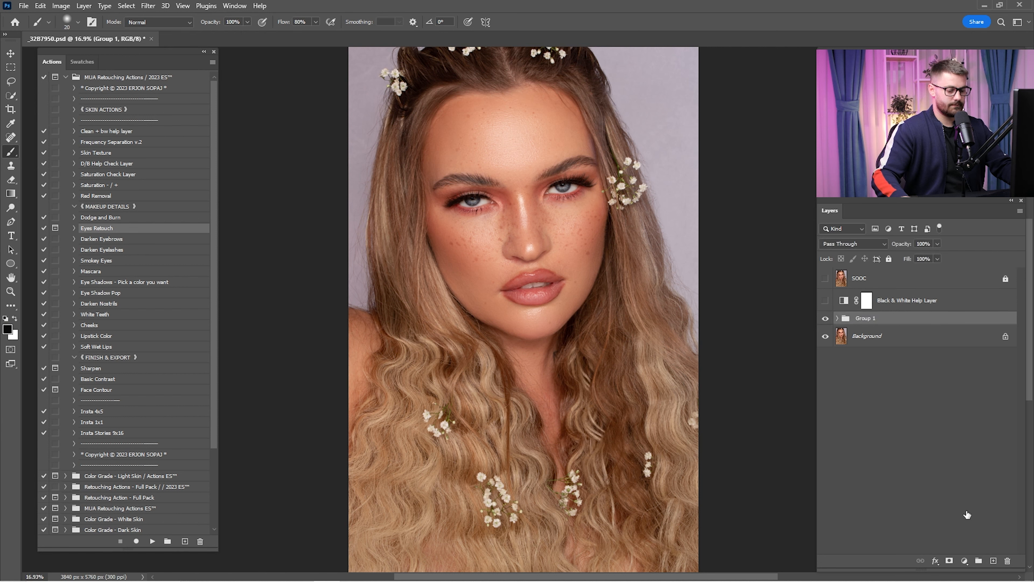
{"action": "left_click", "coordinate": [935, 561]}
{"action": "left_click", "coordinate": [956, 438]}
{"action": "key", "text": "Escape"}
Step: Duplicate Group 1 and merge the duplicate into a single layer
{"action": "left_click_drag", "start_coordinate": [889, 314], "coordinate": [994, 560]}
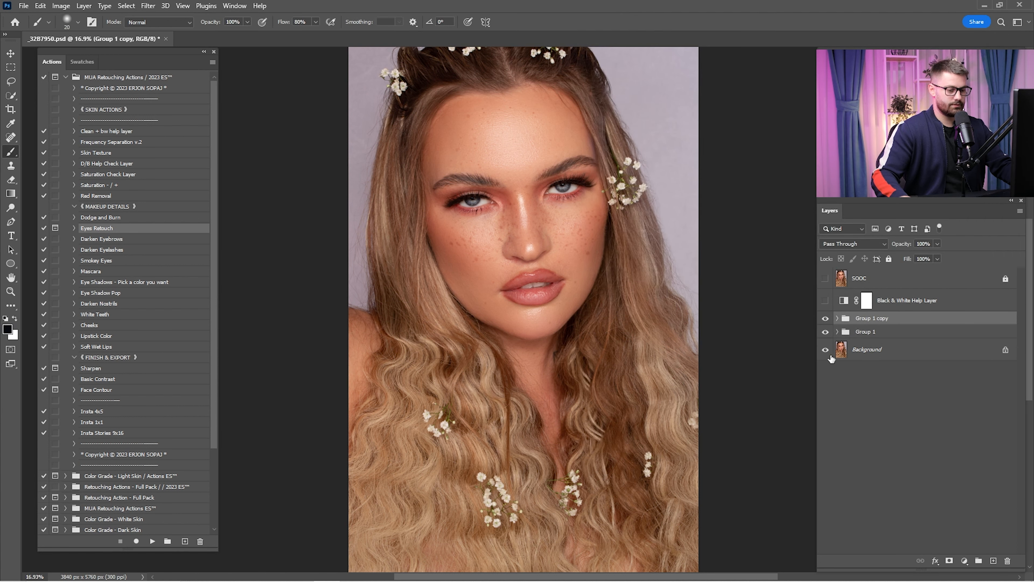
{"action": "right_click", "coordinate": [869, 321]}
{"action": "left_click", "coordinate": [895, 493]}
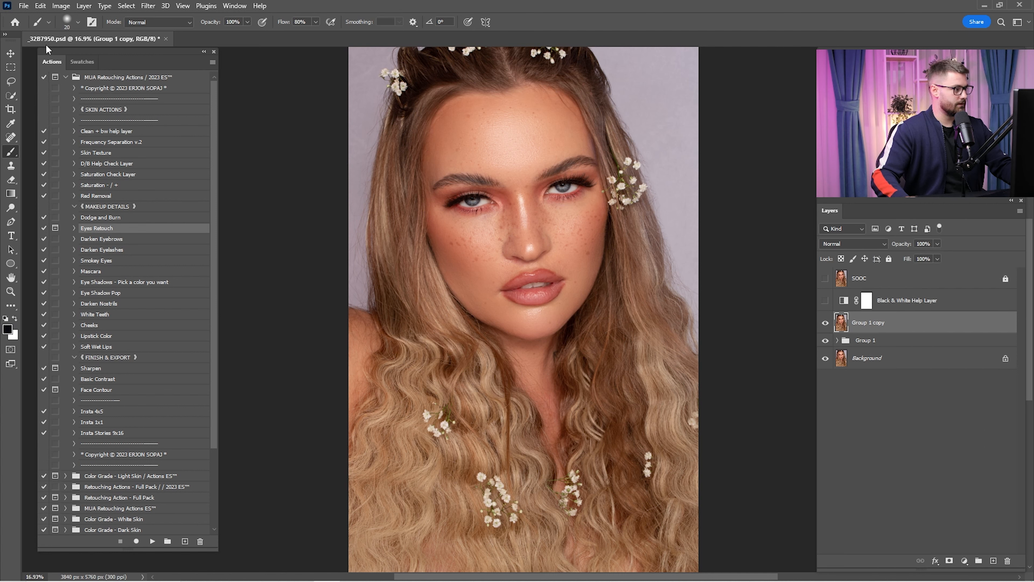
Step: Copy the whole merged image into a new 3840 x 5760 px document and merge it with the background
{"action": "key", "text": "ctrl+a"}
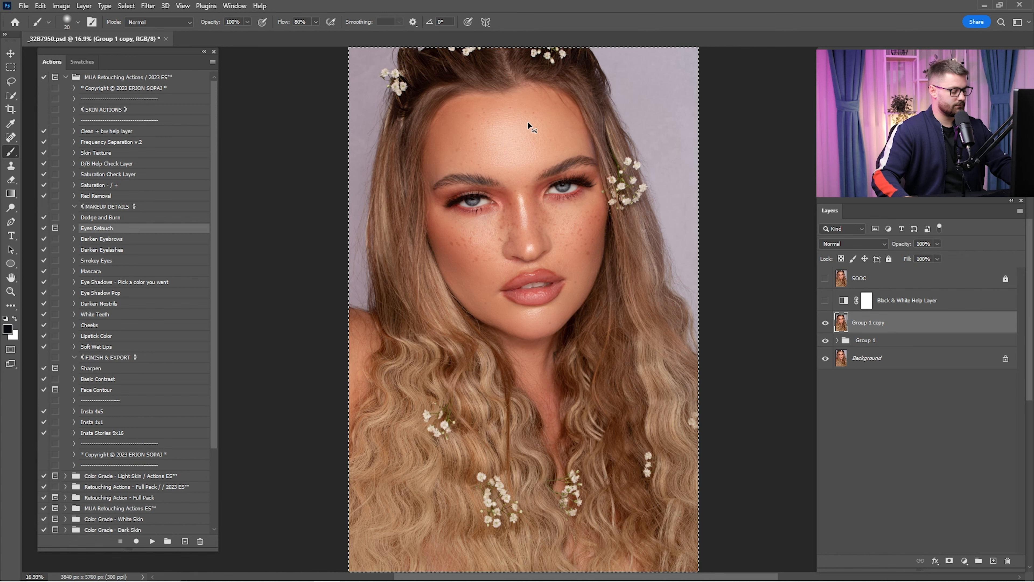
{"action": "left_click", "coordinate": [23, 6]}
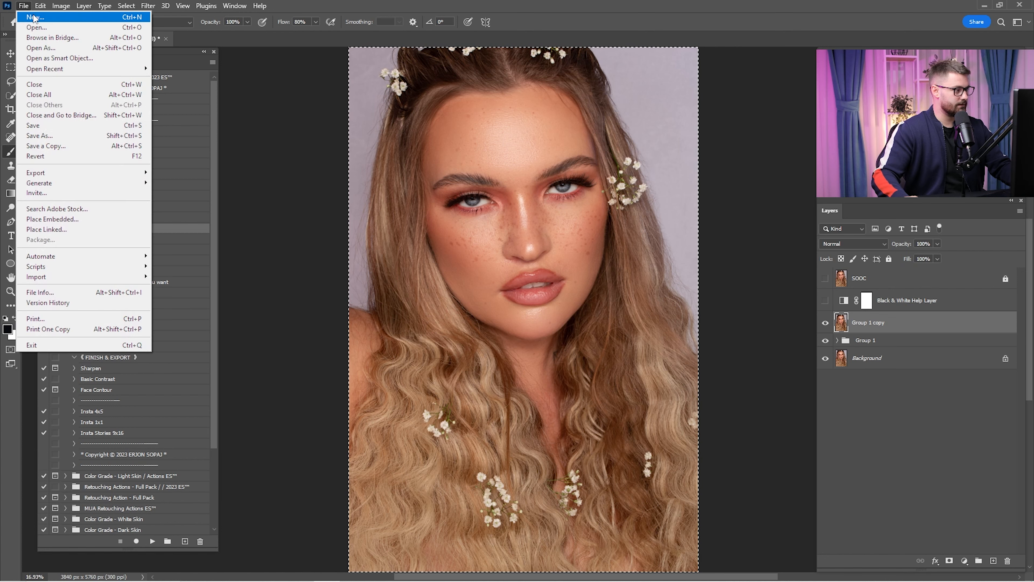
{"action": "left_click", "coordinate": [29, 13]}
{"action": "left_click", "coordinate": [742, 448]}
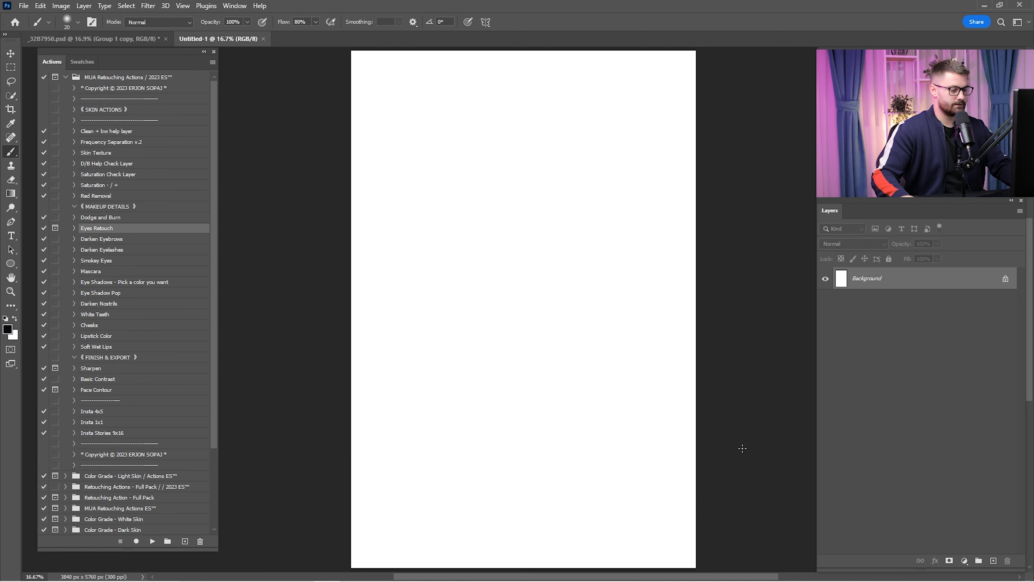
{"action": "key", "text": "ctrl+v"}
{"action": "left_click", "coordinate": [860, 302], "text": "ctrl"}
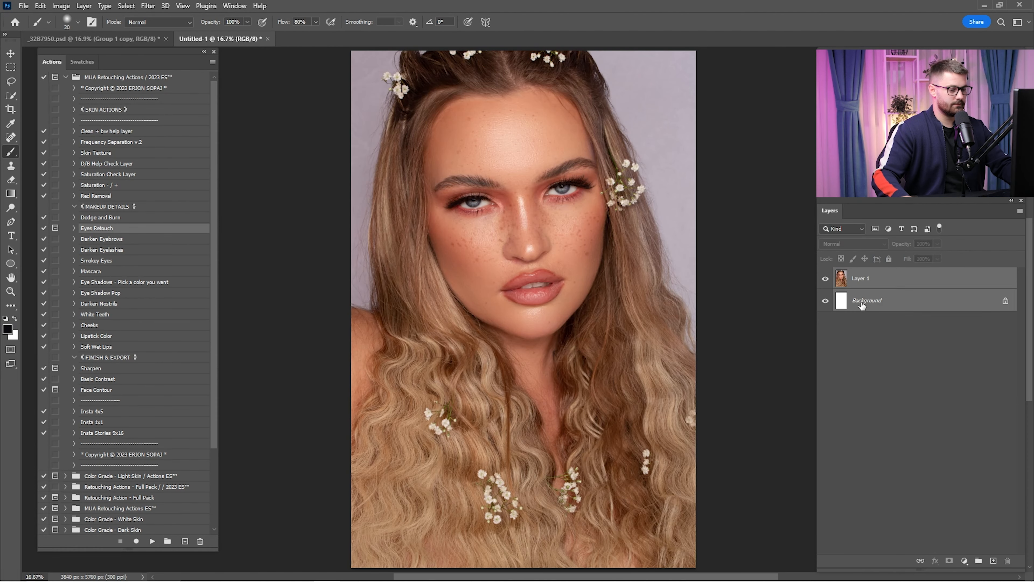
{"action": "key", "text": "ctrl+e"}
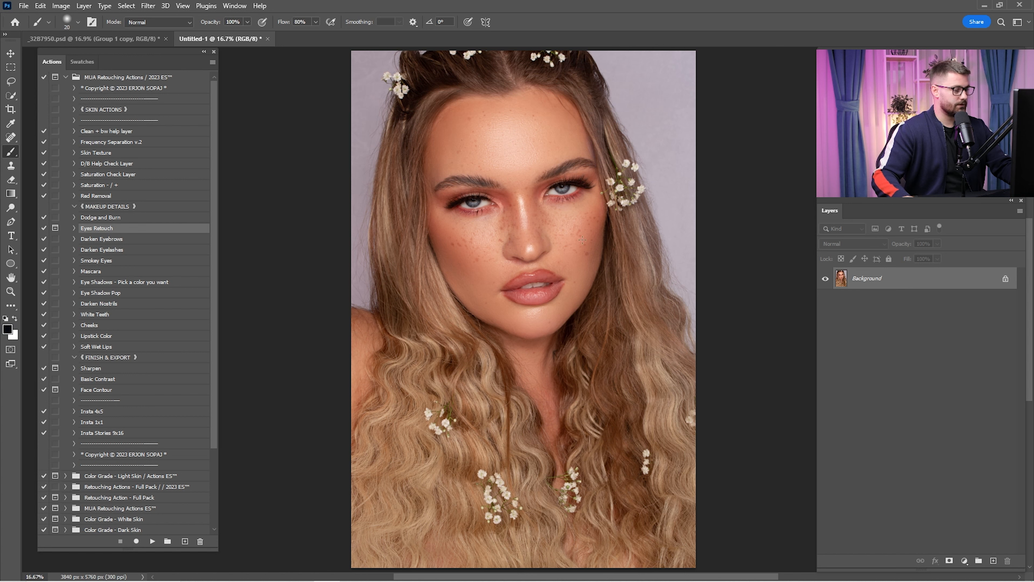
Step: Run the Darken Eyebrows and Darken Eyelashes actions on the flattened image
{"action": "left_click", "coordinate": [115, 243]}
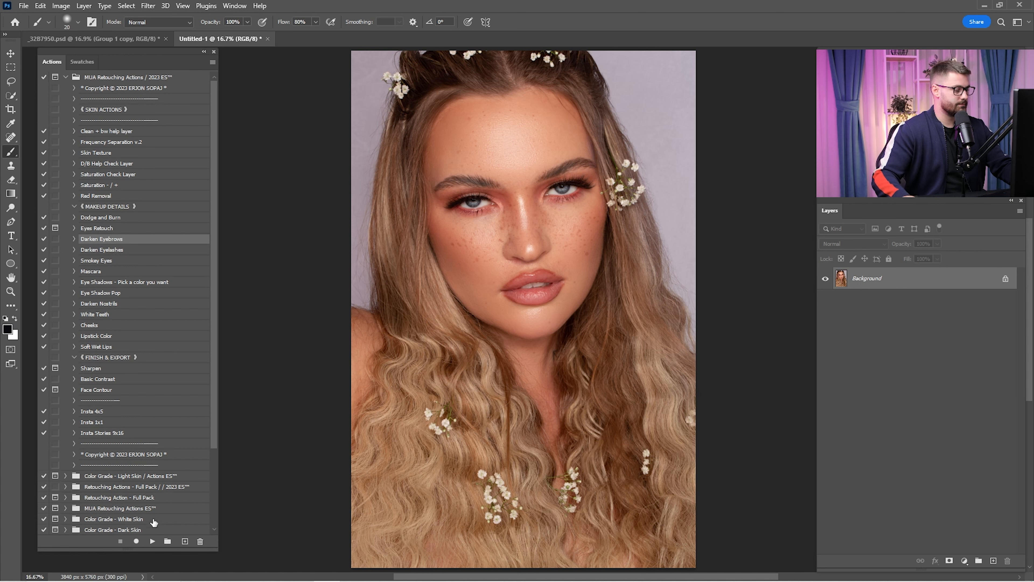
{"action": "left_click", "coordinate": [153, 541]}
{"action": "left_click", "coordinate": [101, 250]}
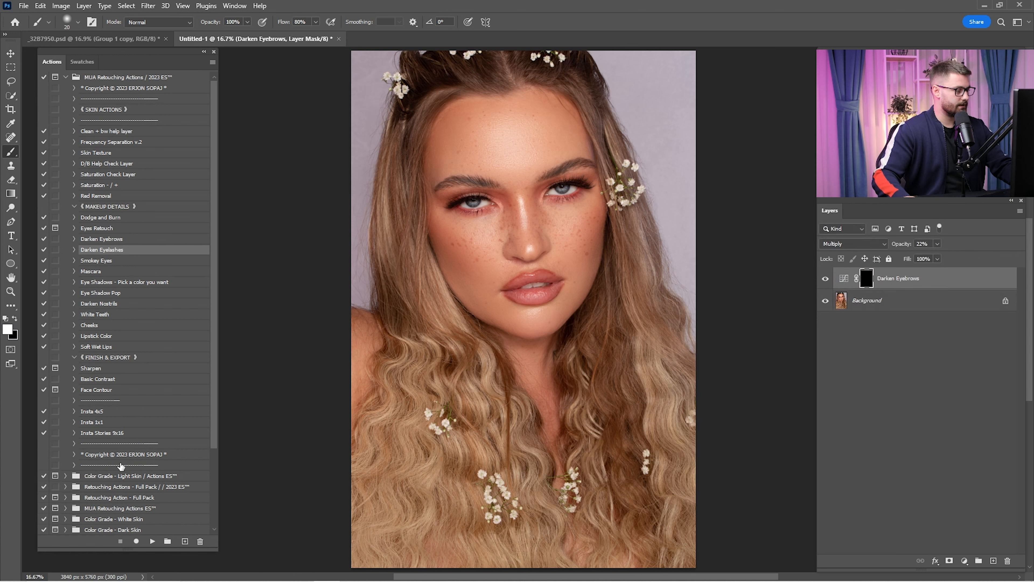
{"action": "left_click", "coordinate": [153, 541]}
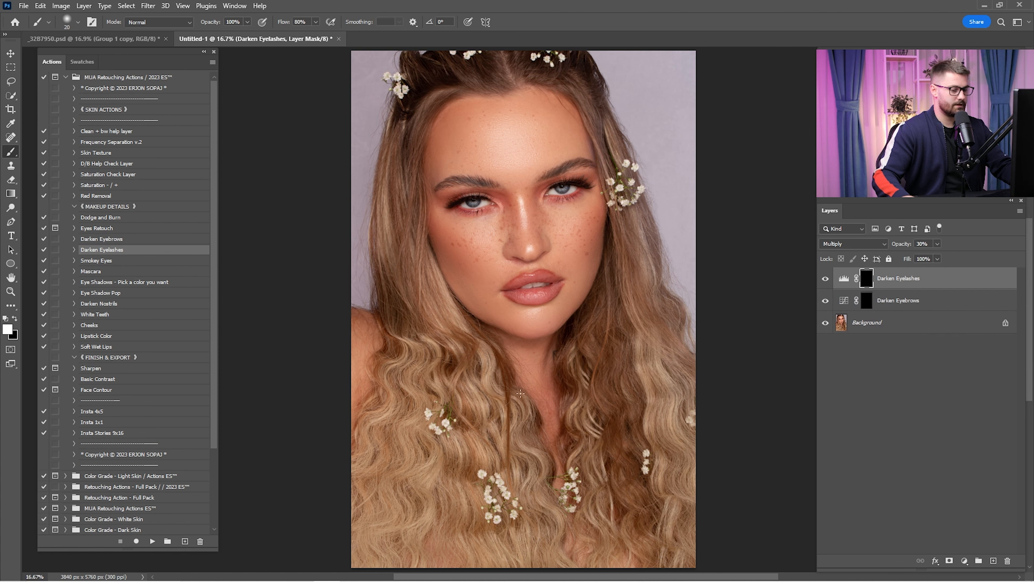
Step: Paint white on the Darken Eyelashes mask over the lashes of the right-hand eye, with brush opacity at 40%
{"action": "left_click_drag", "start_coordinate": [565, 174], "coordinate": [735, 280]}
{"action": "left_click_drag", "start_coordinate": [616, 293], "coordinate": [676, 293]}
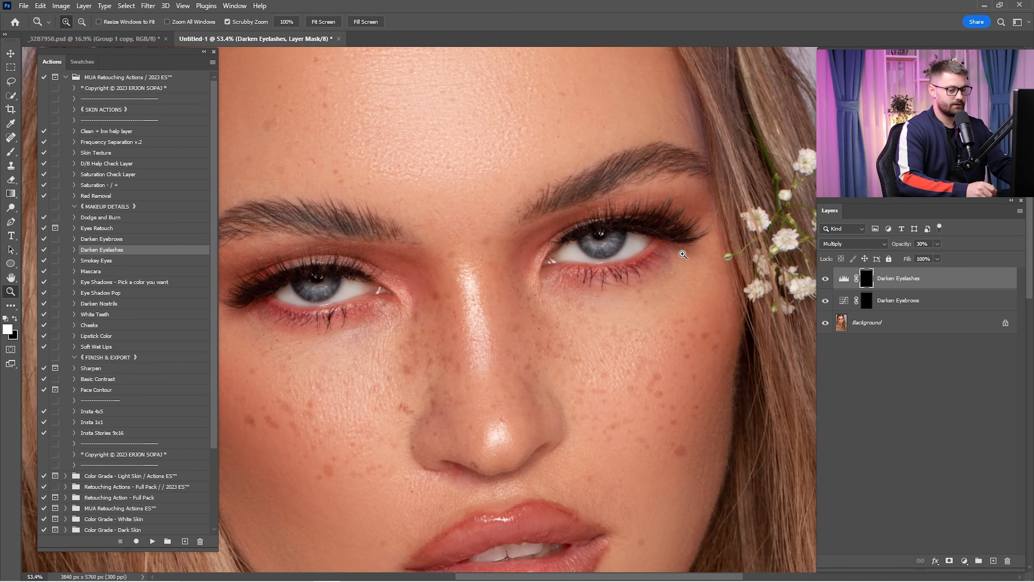
{"action": "left_click_drag", "start_coordinate": [683, 254], "coordinate": [692, 255]}
{"action": "left_click_drag", "start_coordinate": [692, 255], "coordinate": [732, 281]}
{"action": "key", "text": "b"}
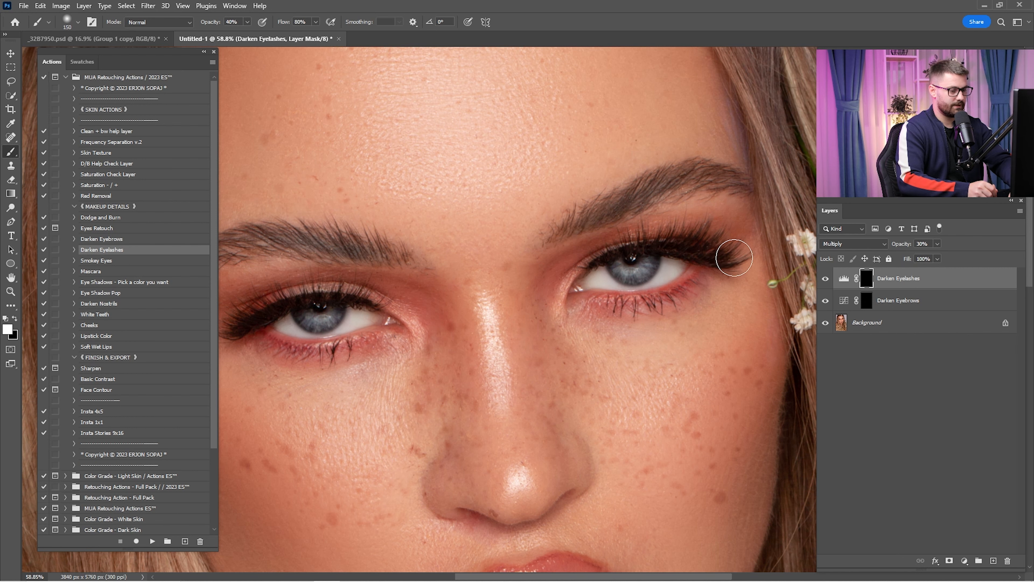
{"action": "key", "text": "bracketright"}
{"action": "key", "text": "bracketright"}
Step: Paint the Darken Eyelashes mask over the left-hand eye's lashes and compare the layer on and off
{"action": "left_click_drag", "start_coordinate": [519, 305], "coordinate": [739, 280]}
{"action": "key", "text": "bracketright"}
{"action": "mouse_move", "coordinate": [601, 280]}
{"action": "left_mouse_down"}
{"action": "mouse_move", "coordinate": [471, 293]}
{"action": "mouse_move", "coordinate": [524, 270]}
{"action": "left_mouse_up"}
{"action": "key", "text": "bracketleft"}
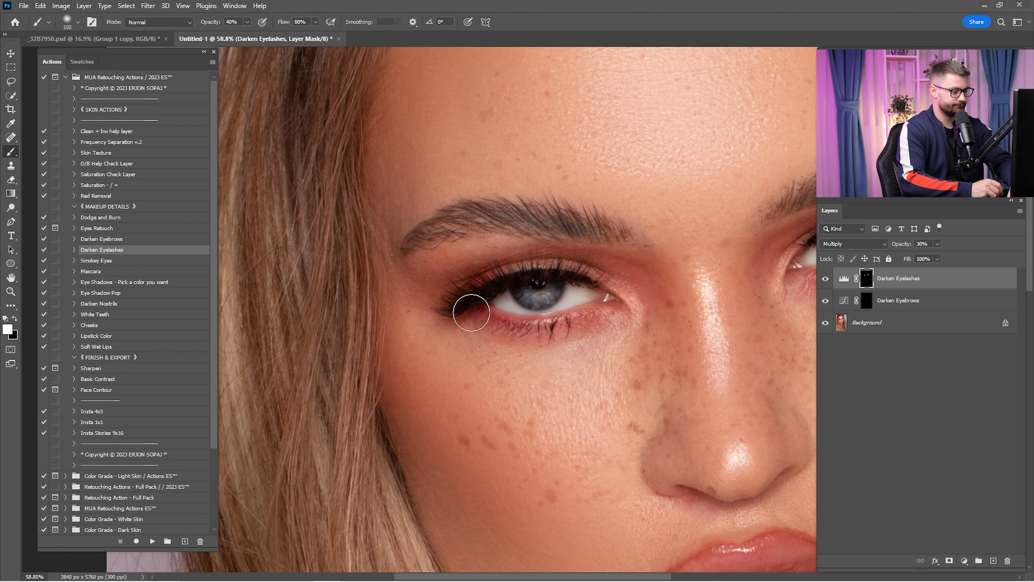
{"action": "mouse_move", "coordinate": [471, 309]}
{"action": "left_mouse_down"}
{"action": "mouse_move", "coordinate": [594, 314]}
{"action": "mouse_move", "coordinate": [408, 332]}
{"action": "left_mouse_up"}
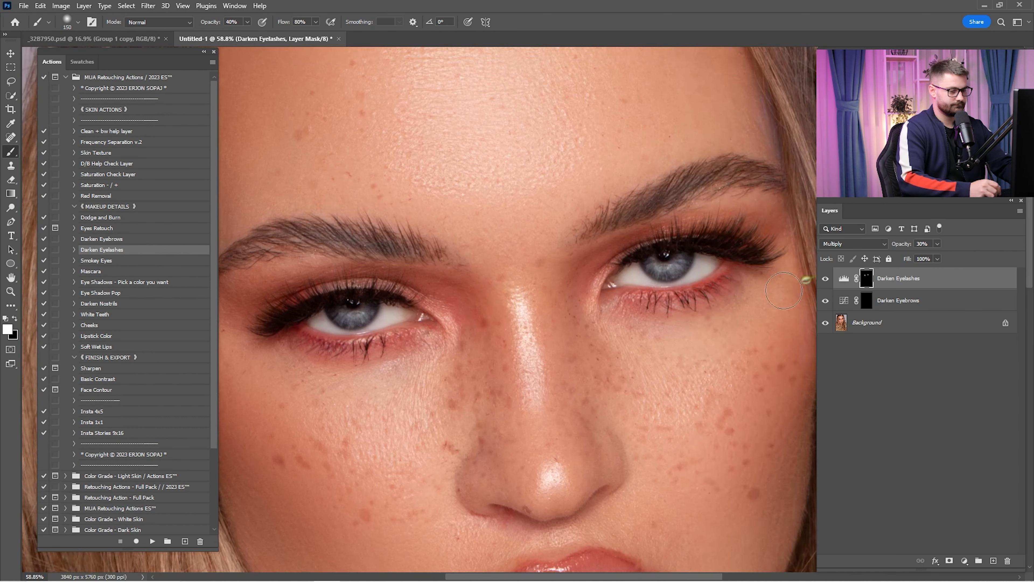
{"action": "left_click", "coordinate": [825, 279]}
{"action": "left_click", "coordinate": [825, 279]}
{"action": "left_click", "coordinate": [825, 279]}
{"action": "left_click", "coordinate": [838, 279]}
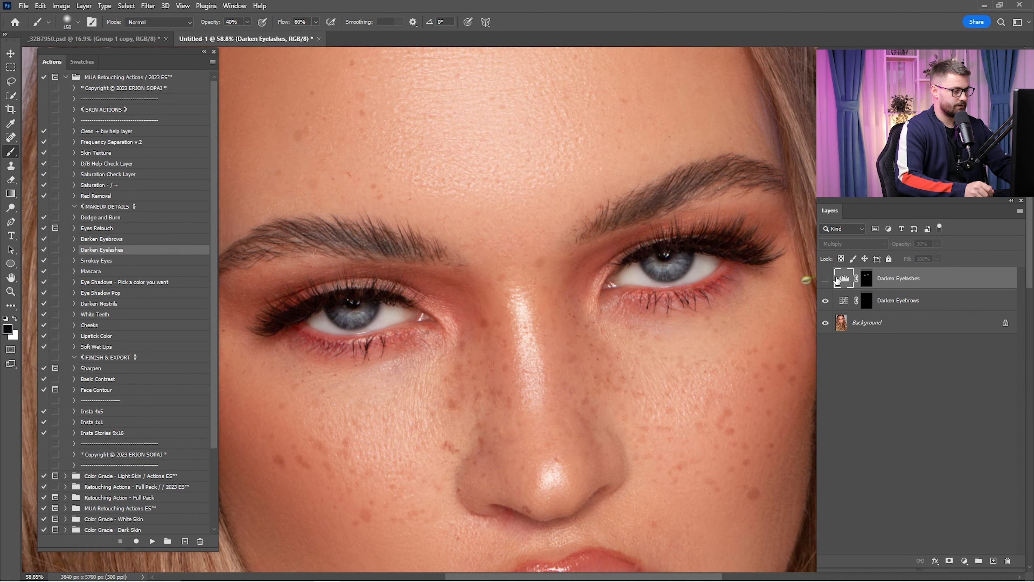
{"action": "left_click", "coordinate": [825, 278]}
Step: Paint white on the Darken Eyebrows mask over both eyebrows and compare the image with and without the darkening layers
{"action": "left_click", "coordinate": [866, 300]}
{"action": "left_click_drag", "start_coordinate": [768, 254], "coordinate": [732, 288]}
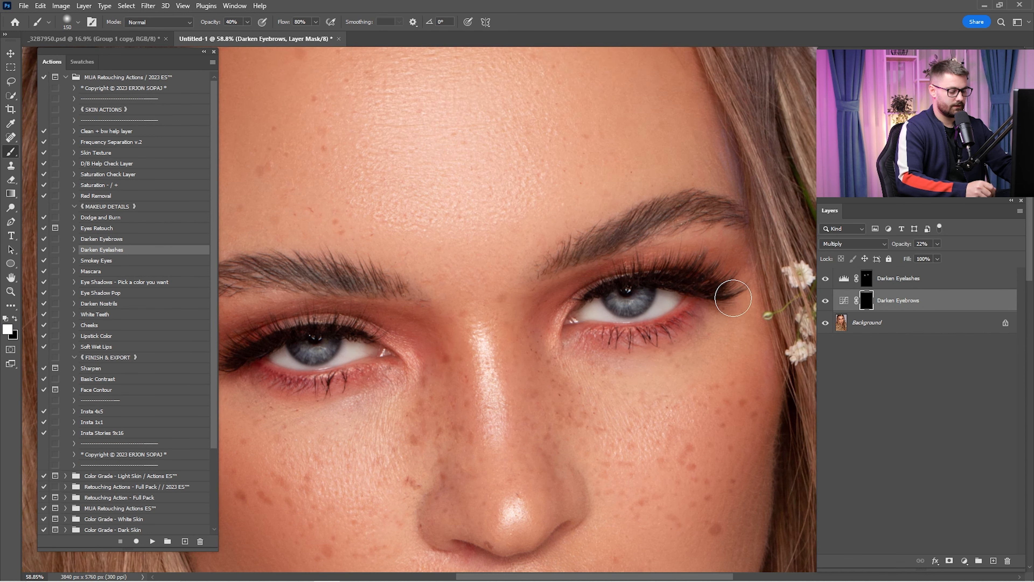
{"action": "key", "text": "x"}
{"action": "key", "text": "bracketright"}
{"action": "mouse_move", "coordinate": [725, 228]}
{"action": "left_mouse_down"}
{"action": "mouse_move", "coordinate": [566, 259]}
{"action": "mouse_move", "coordinate": [662, 216]}
{"action": "mouse_move", "coordinate": [725, 205]}
{"action": "mouse_move", "coordinate": [581, 256]}
{"action": "mouse_move", "coordinate": [599, 240]}
{"action": "mouse_move", "coordinate": [720, 213]}
{"action": "mouse_move", "coordinate": [644, 215]}
{"action": "mouse_move", "coordinate": [622, 232]}
{"action": "mouse_move", "coordinate": [716, 232]}
{"action": "mouse_move", "coordinate": [594, 223]}
{"action": "mouse_move", "coordinate": [527, 245]}
{"action": "mouse_move", "coordinate": [565, 223]}
{"action": "mouse_move", "coordinate": [680, 225]}
{"action": "mouse_move", "coordinate": [598, 221]}
{"action": "left_mouse_up"}
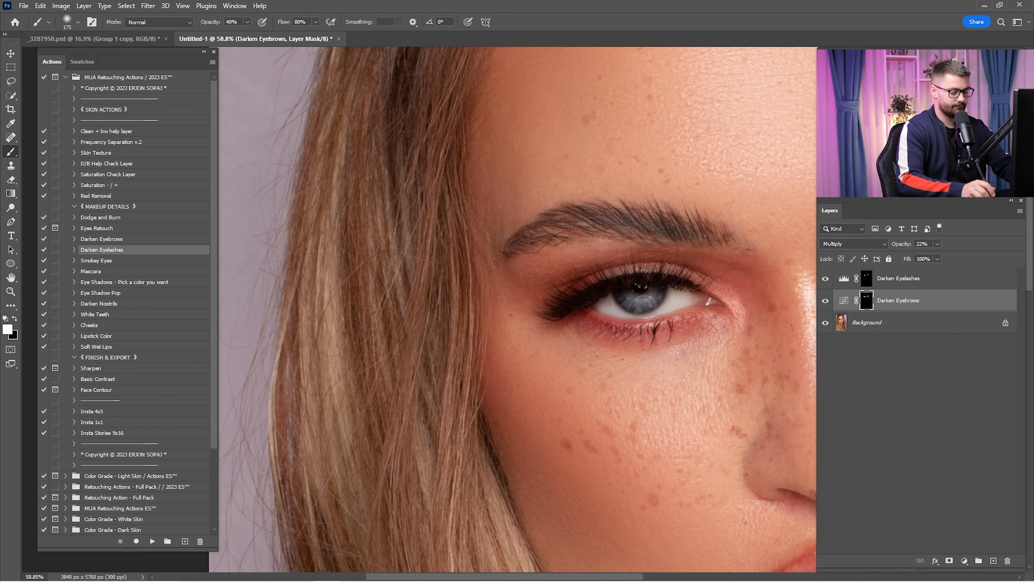
{"action": "key", "text": "ctrl+0"}
{"action": "left_click", "coordinate": [827, 322], "text": "alt"}
{"action": "left_click", "coordinate": [827, 322], "text": "alt"}
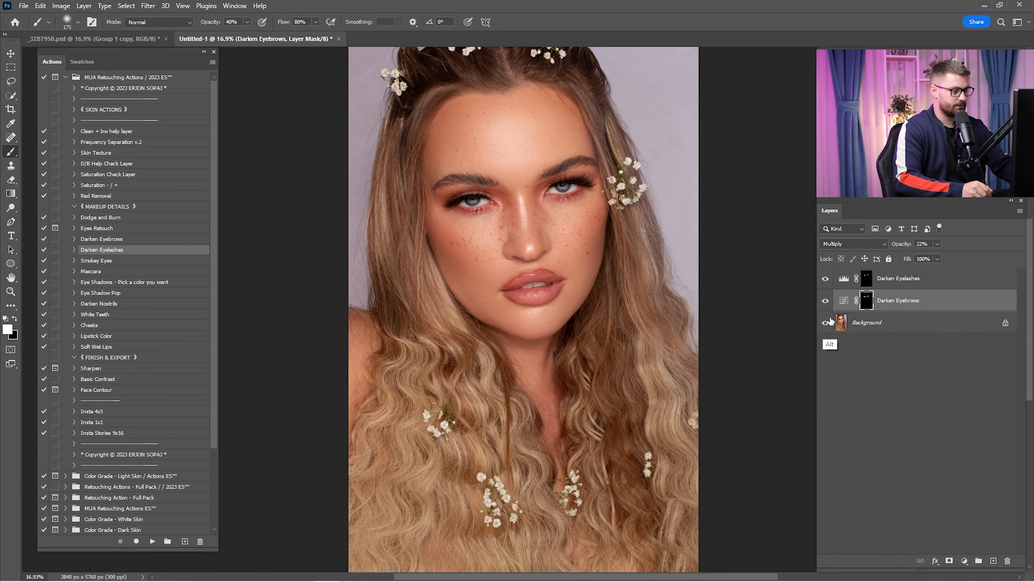
{"action": "left_click", "coordinate": [827, 322], "text": "alt"}
{"action": "left_click", "coordinate": [827, 321], "text": "alt"}
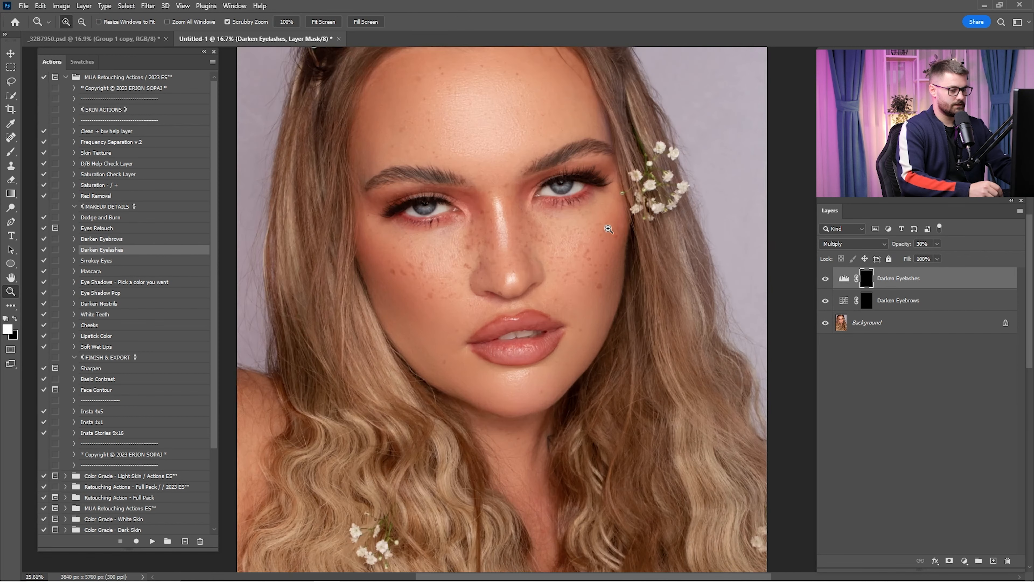
Step: Paint white on the Darken Eyelashes mask over both eyes' lashes at 100% brush opacity and compare the layer on and off
{"action": "left_click_drag", "start_coordinate": [628, 242], "coordinate": [648, 260]}
{"action": "key", "text": "b"}
{"action": "key", "text": "ctrl+0"}
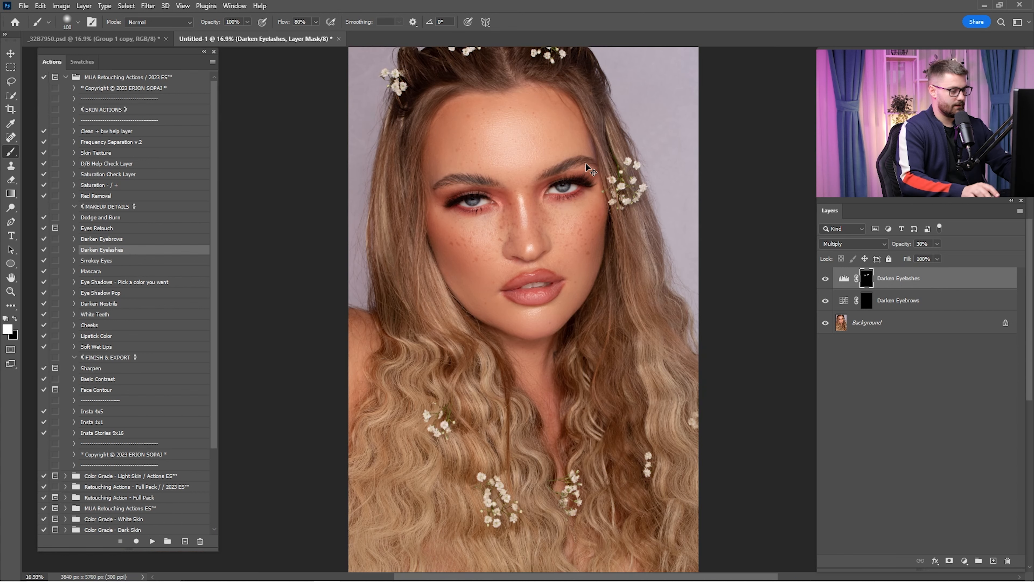
{"action": "left_click", "coordinate": [825, 279]}
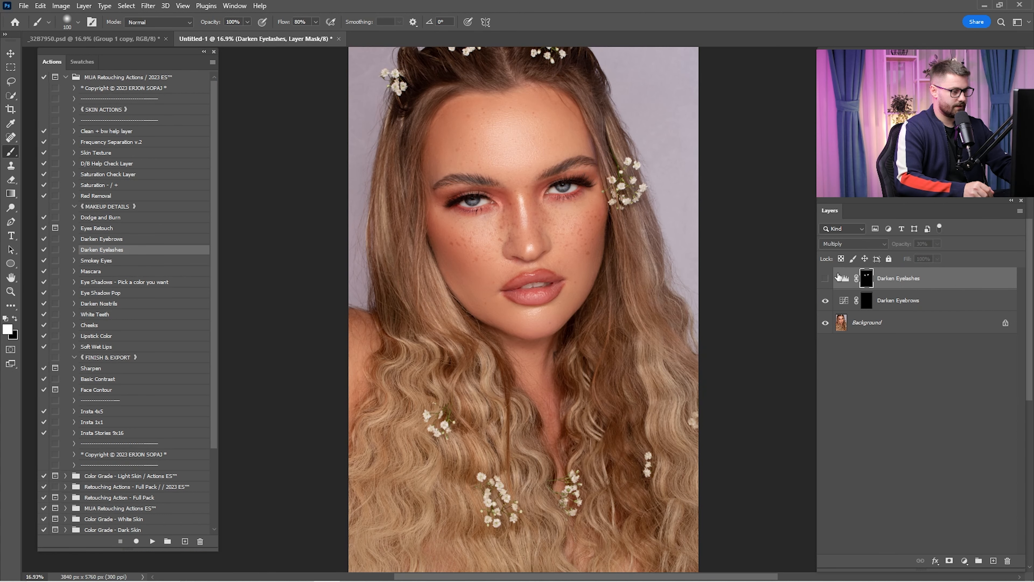
{"action": "left_click", "coordinate": [825, 278]}
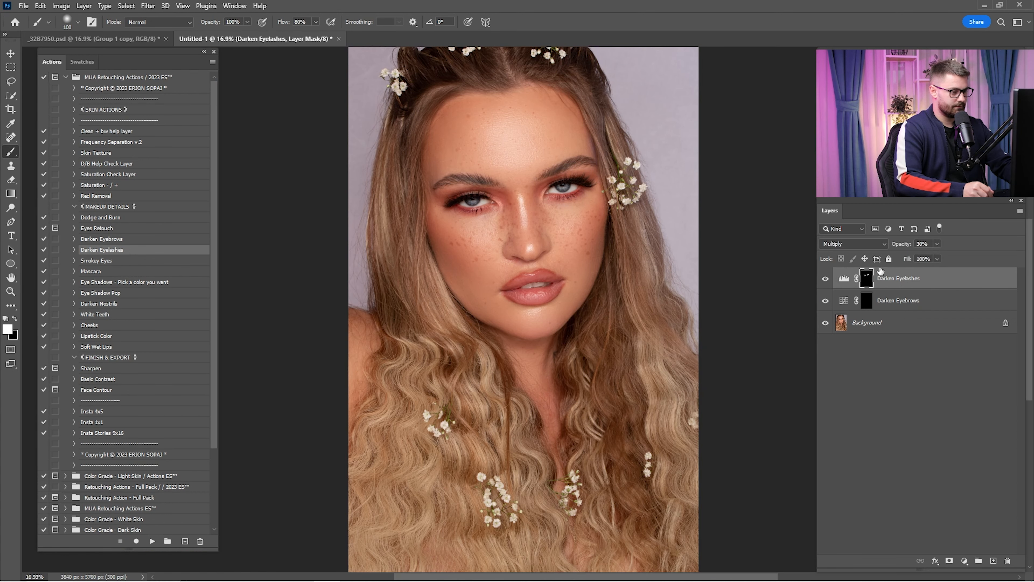
Step: Set the Darken Eyelashes layer's opacity to 22%
{"action": "left_click", "coordinate": [926, 245]}
{"action": "key", "text": "BackSpace"}
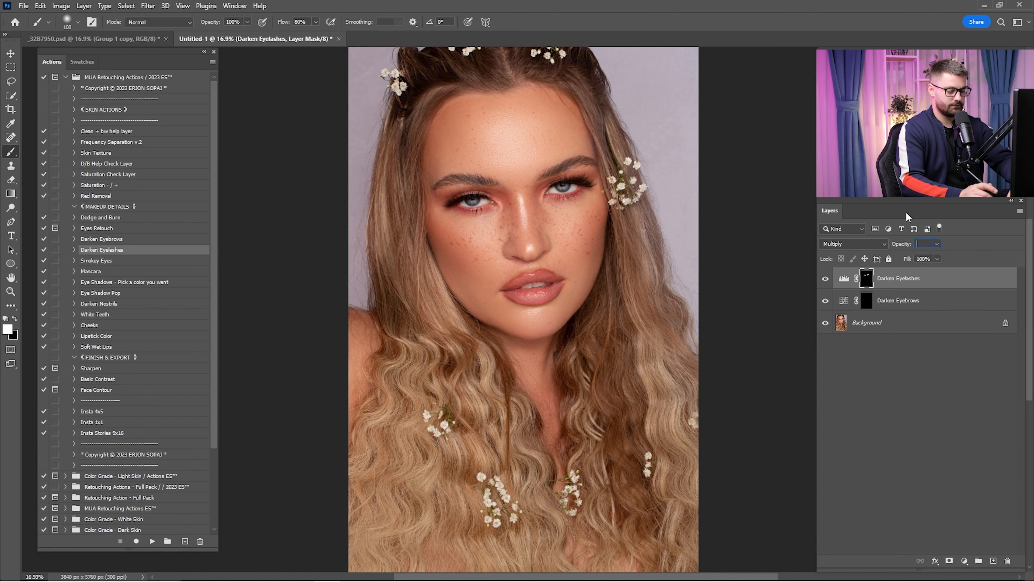
{"action": "type", "text": "22"}
{"action": "key", "text": "Return"}
Step: Paint white on the Darken Eyebrows mask over both eyebrows at 100% brush opacity and compare the layer on and off
{"action": "left_click", "coordinate": [867, 305]}
{"action": "key", "text": "z"}
{"action": "mouse_move", "coordinate": [648, 194]}
{"action": "left_mouse_down"}
{"action": "mouse_move", "coordinate": [663, 230]}
{"action": "mouse_move", "coordinate": [810, 338]}
{"action": "left_mouse_up"}
{"action": "left_click_drag", "start_coordinate": [660, 277], "coordinate": [690, 284]}
{"action": "key", "text": "b"}
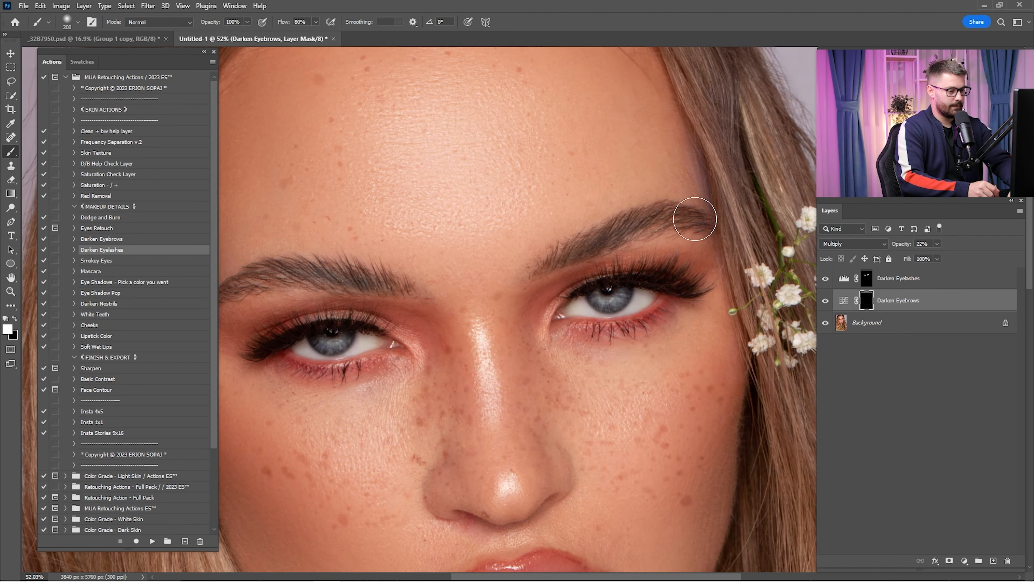
{"action": "mouse_move", "coordinate": [695, 219]}
{"action": "left_mouse_down"}
{"action": "mouse_move", "coordinate": [613, 237]}
{"action": "mouse_move", "coordinate": [563, 263]}
{"action": "left_mouse_up"}
{"action": "left_click_drag", "start_coordinate": [488, 269], "coordinate": [724, 212]}
{"action": "mouse_move", "coordinate": [637, 240]}
{"action": "left_mouse_down"}
{"action": "mouse_move", "coordinate": [585, 218]}
{"action": "mouse_move", "coordinate": [456, 231]}
{"action": "left_mouse_up"}
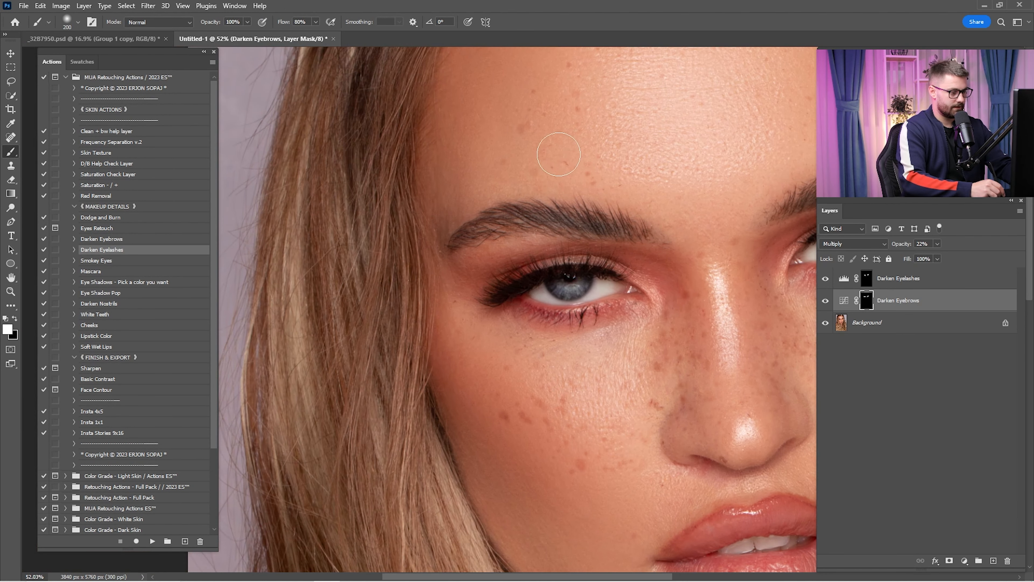
{"action": "key", "text": "ctrl+0"}
{"action": "left_click", "coordinate": [826, 301]}
{"action": "left_click", "coordinate": [825, 300]}
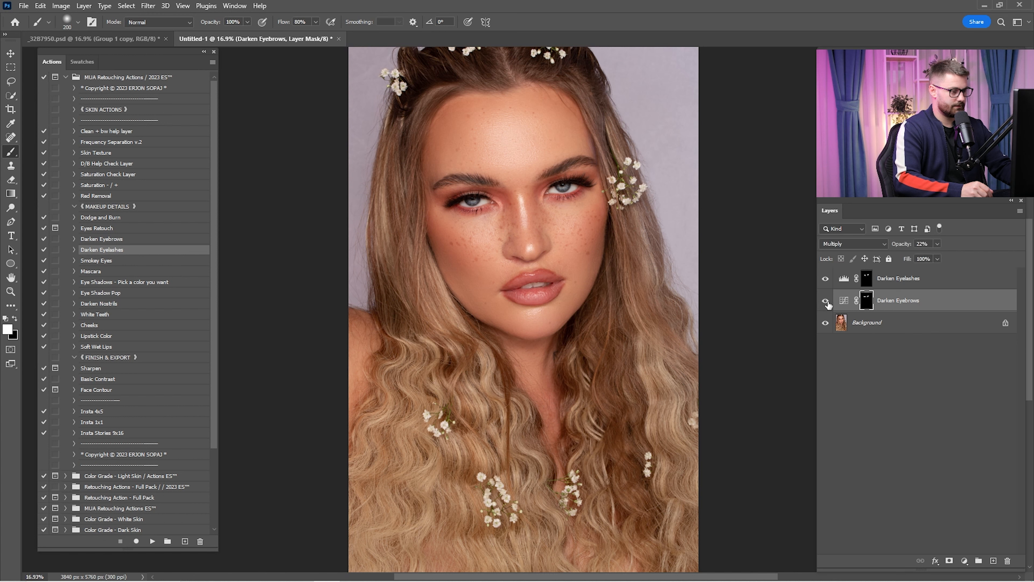
Step: Set the Darken Eyebrows layer's opacity to 15%
{"action": "double_click", "coordinate": [926, 243]}
{"action": "type", "text": "15"}
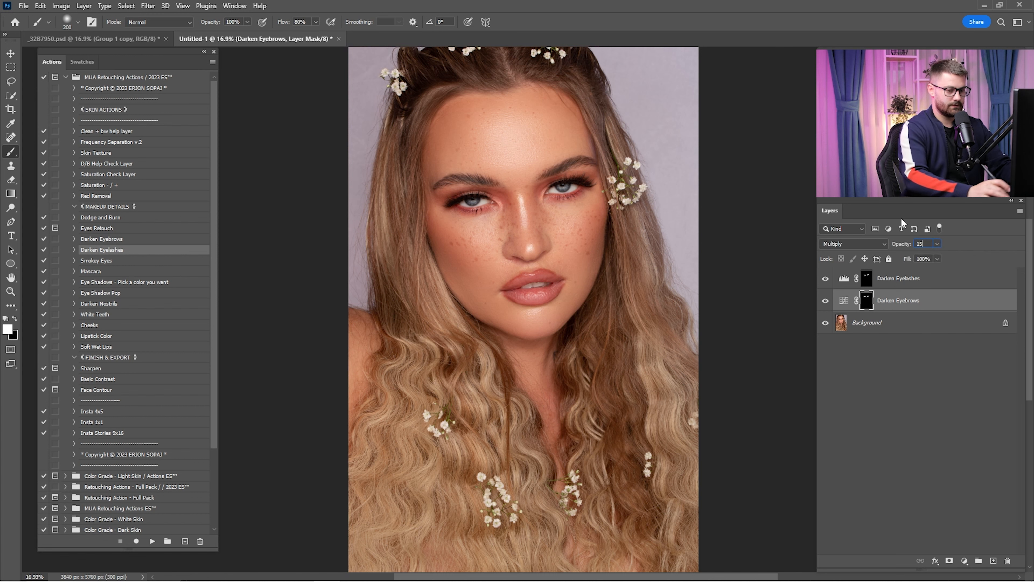
{"action": "key", "text": "Return"}
{"action": "key", "text": "Delete"}
{"action": "key", "text": "ctrl+z"}
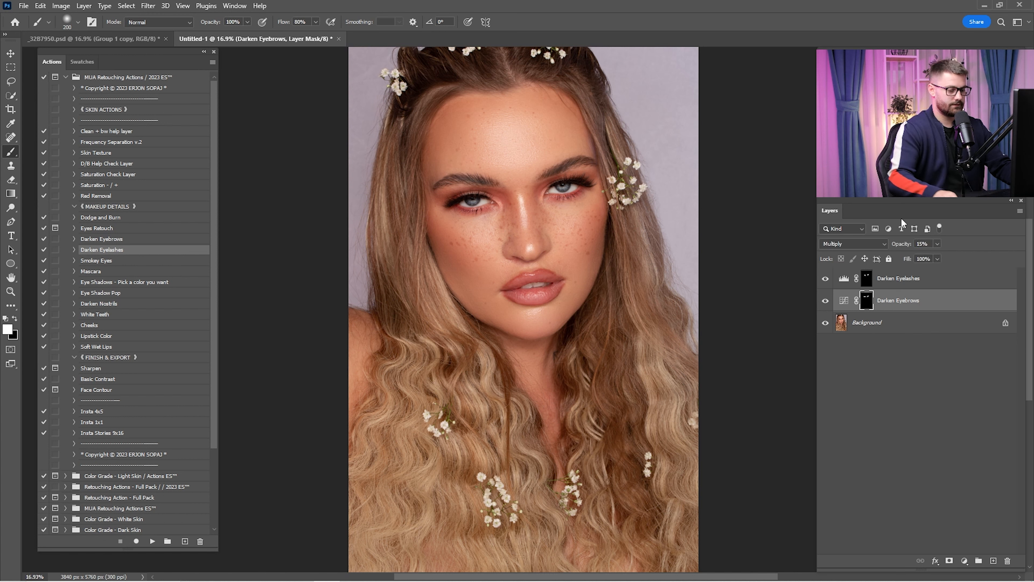
Step: Merge the eyelash and eyebrow darkening layers into the Background and run the Smokey Eyes action
{"action": "right_click", "coordinate": [869, 346]}
{"action": "left_click", "coordinate": [798, 445]}
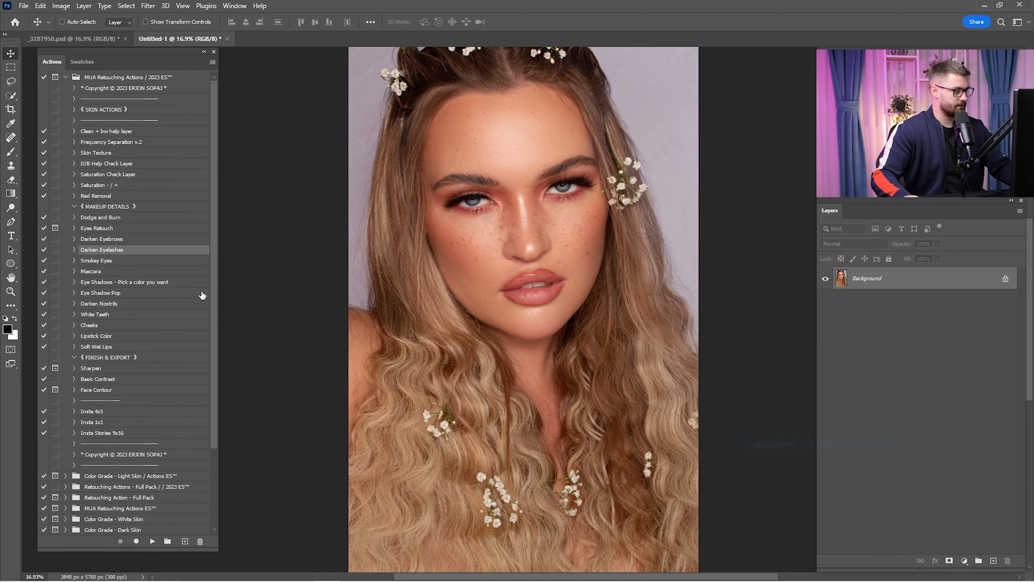
{"action": "left_click", "coordinate": [102, 260]}
{"action": "left_click", "coordinate": [152, 541]}
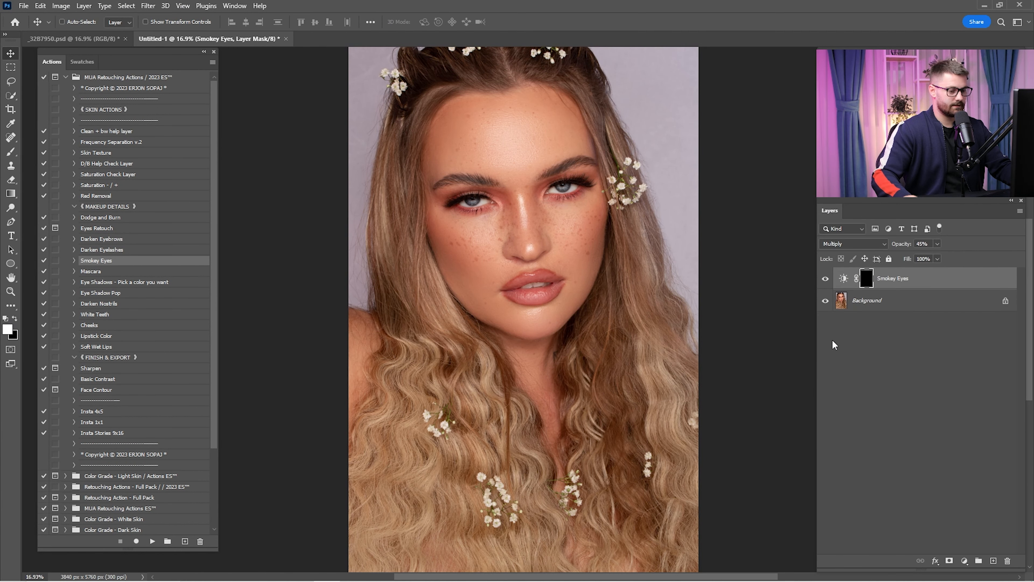
Step: Paint the Smokey Eyes mask over both upper eyelids at 20% brush opacity and compare the layer on and off
{"action": "left_click_drag", "start_coordinate": [587, 206], "coordinate": [676, 214]}
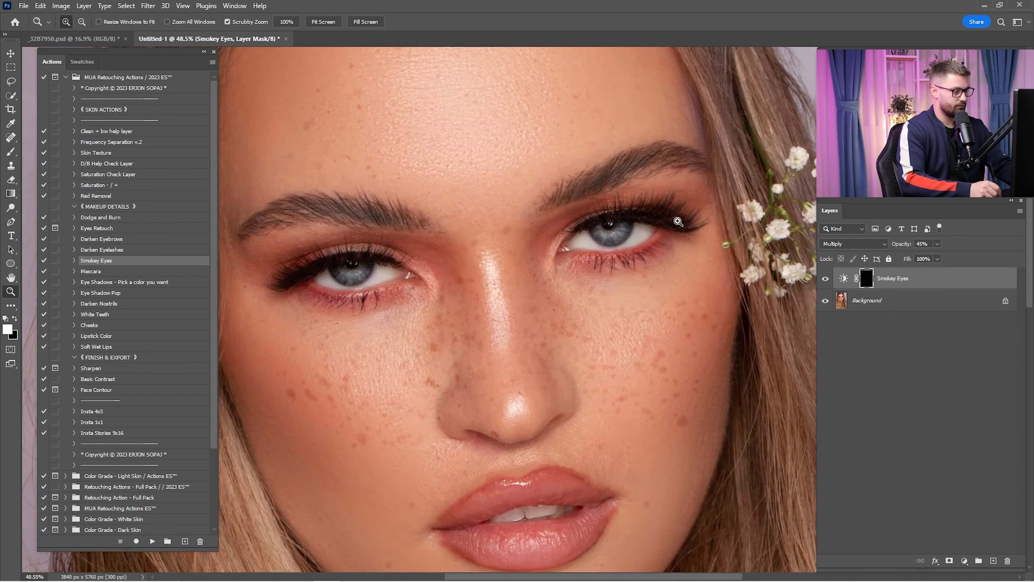
{"action": "key", "text": "b"}
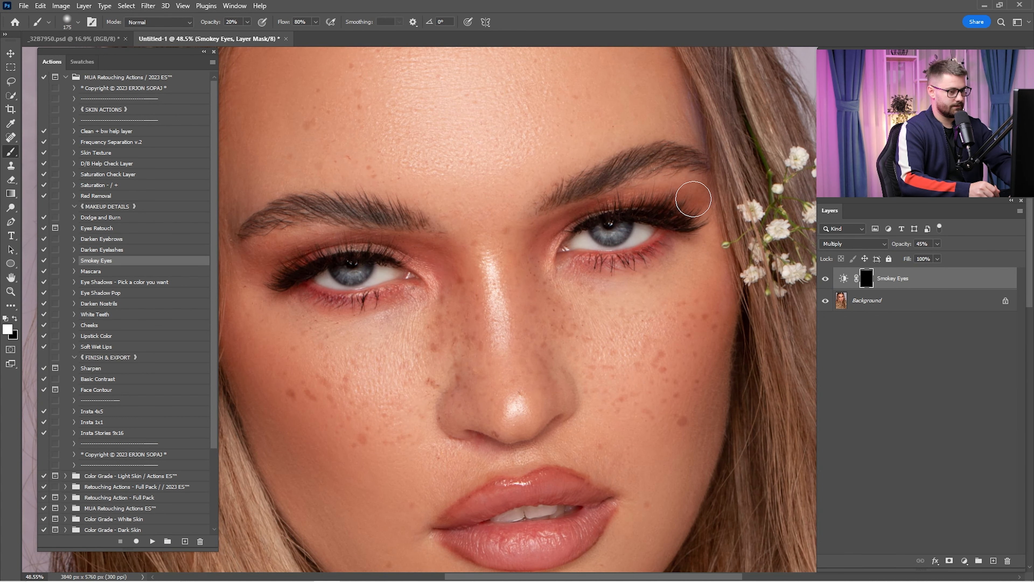
{"action": "key", "text": "bracketleft"}
{"action": "left_click_drag", "start_coordinate": [653, 201], "coordinate": [665, 199]}
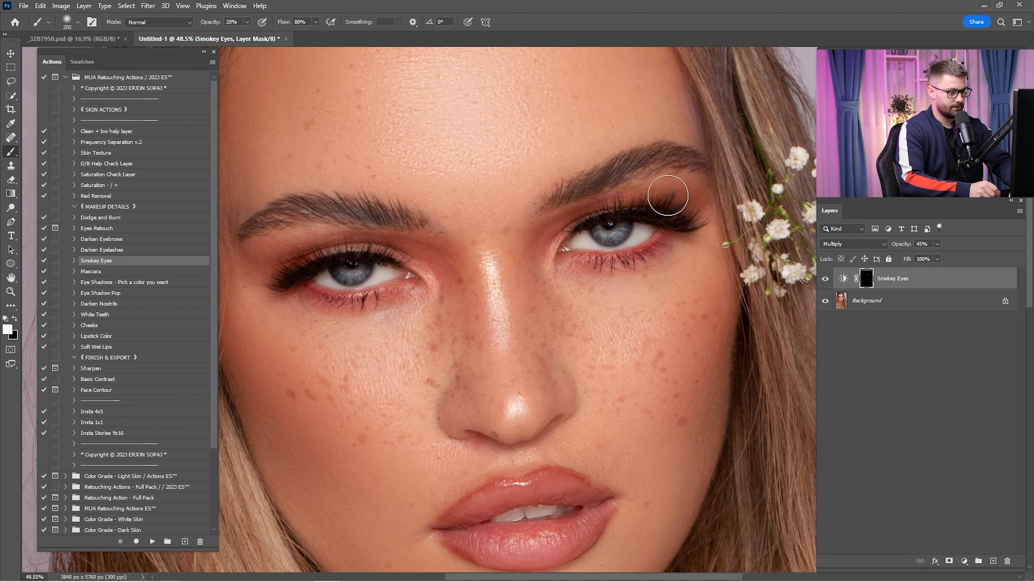
{"action": "mouse_move", "coordinate": [358, 254]}
{"action": "left_mouse_down"}
{"action": "mouse_move", "coordinate": [589, 228]}
{"action": "mouse_move", "coordinate": [513, 224]}
{"action": "mouse_move", "coordinate": [564, 211]}
{"action": "left_mouse_up"}
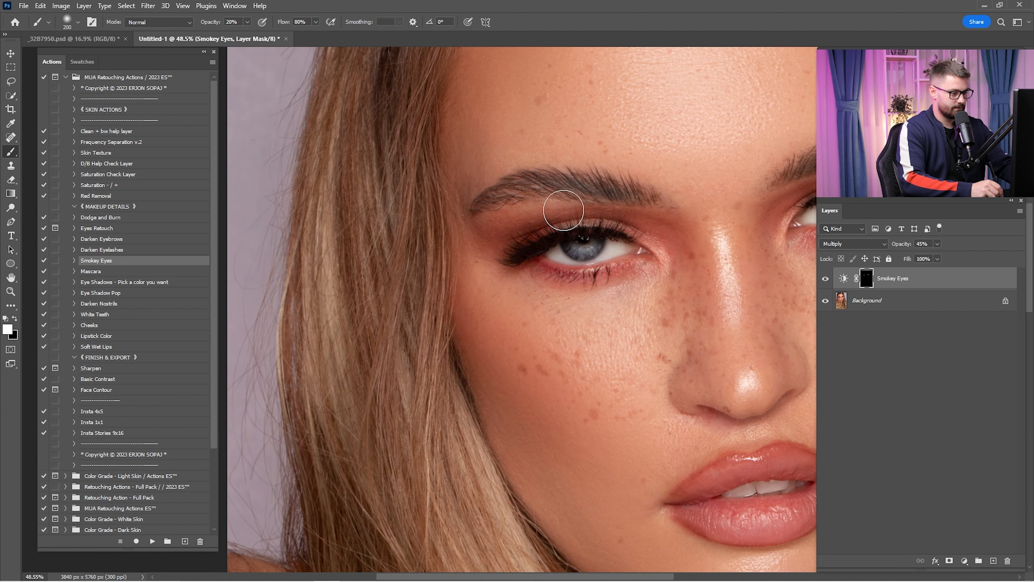
{"action": "key", "text": "ctrl+0"}
{"action": "left_click", "coordinate": [825, 280]}
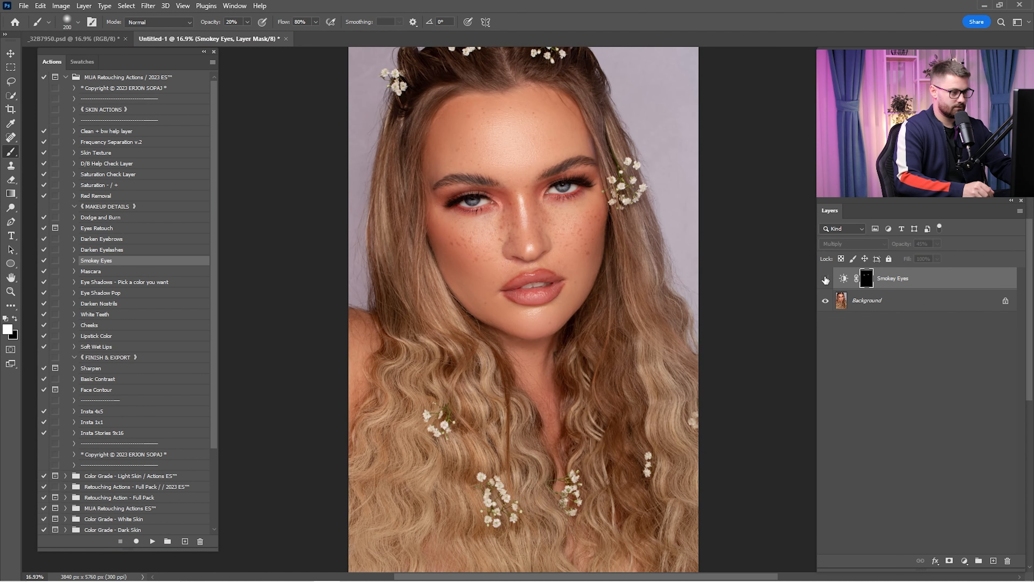
{"action": "left_click", "coordinate": [825, 279]}
{"action": "left_click", "coordinate": [825, 279]}
{"action": "left_click", "coordinate": [825, 280]}
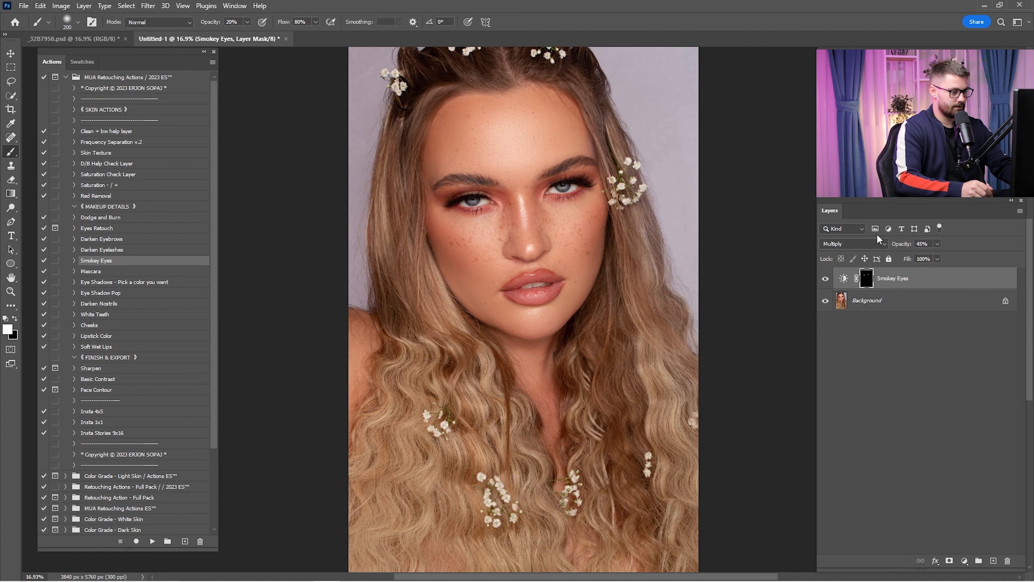
Step: Copy the Smokey Eyes layer into the _32B7950.psd document and return to Untitled-1
{"action": "key", "text": "v"}
{"action": "mouse_move", "coordinate": [540, 141]}
{"action": "left_mouse_down"}
{"action": "mouse_move", "coordinate": [115, 32]}
{"action": "mouse_move", "coordinate": [349, 108]}
{"action": "left_mouse_up"}
{"action": "left_click", "coordinate": [217, 39]}
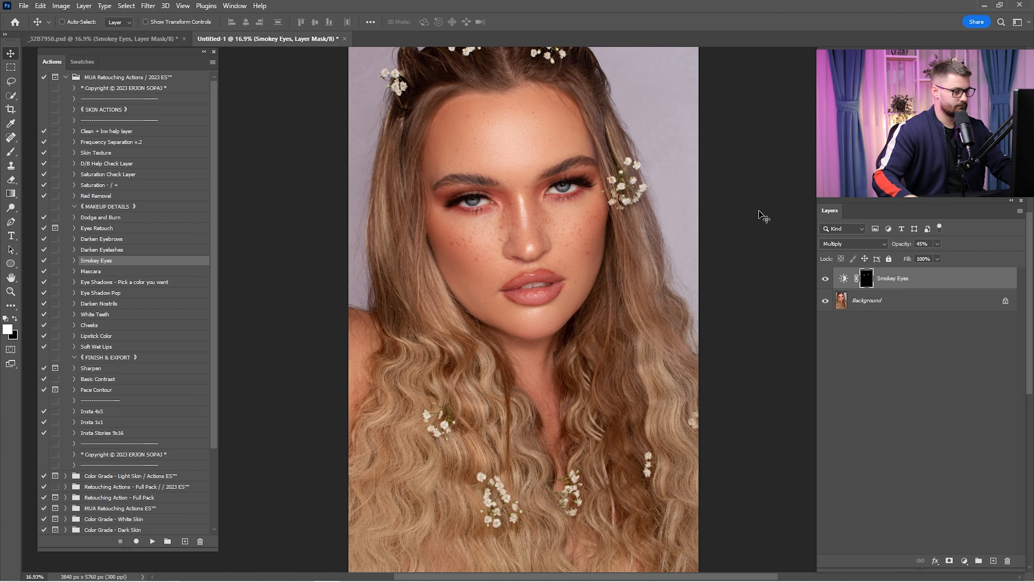
Step: Merge the Smokey Eyes layer into the Background and run the Mascara action
{"action": "left_click", "coordinate": [888, 304]}
{"action": "right_click", "coordinate": [887, 294]}
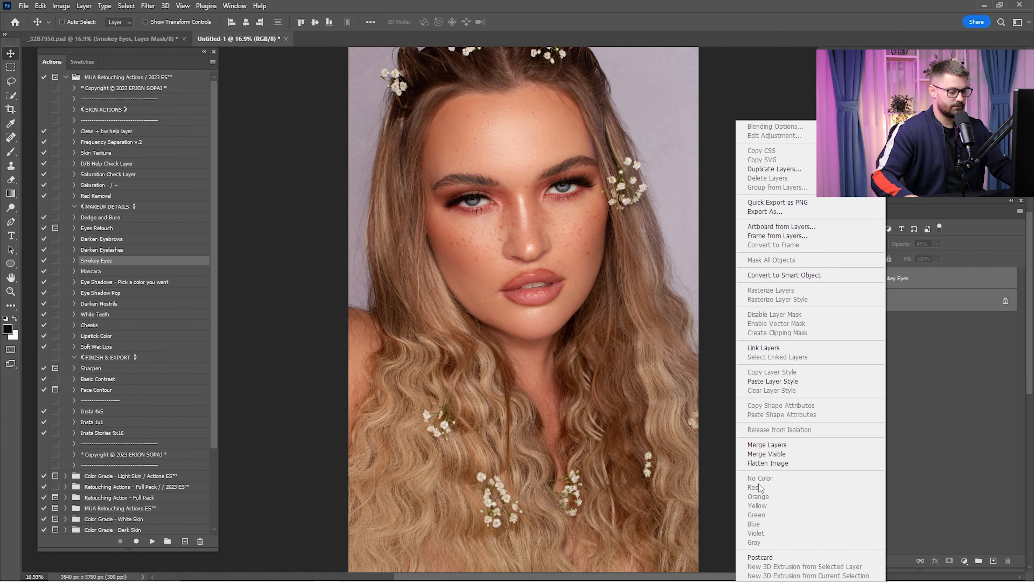
{"action": "left_click", "coordinate": [766, 444]}
{"action": "left_click", "coordinate": [101, 272]}
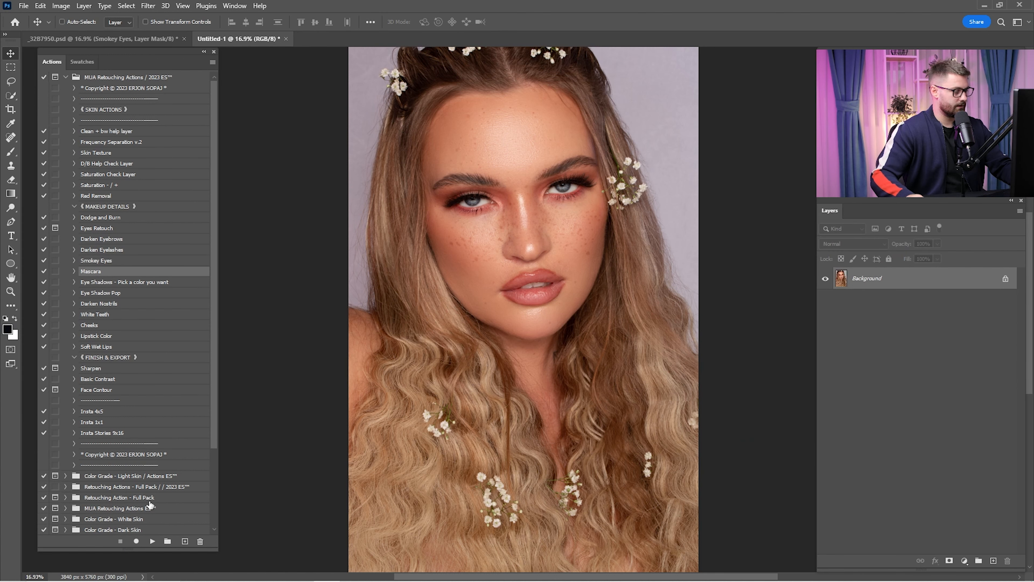
{"action": "left_click", "coordinate": [153, 540]}
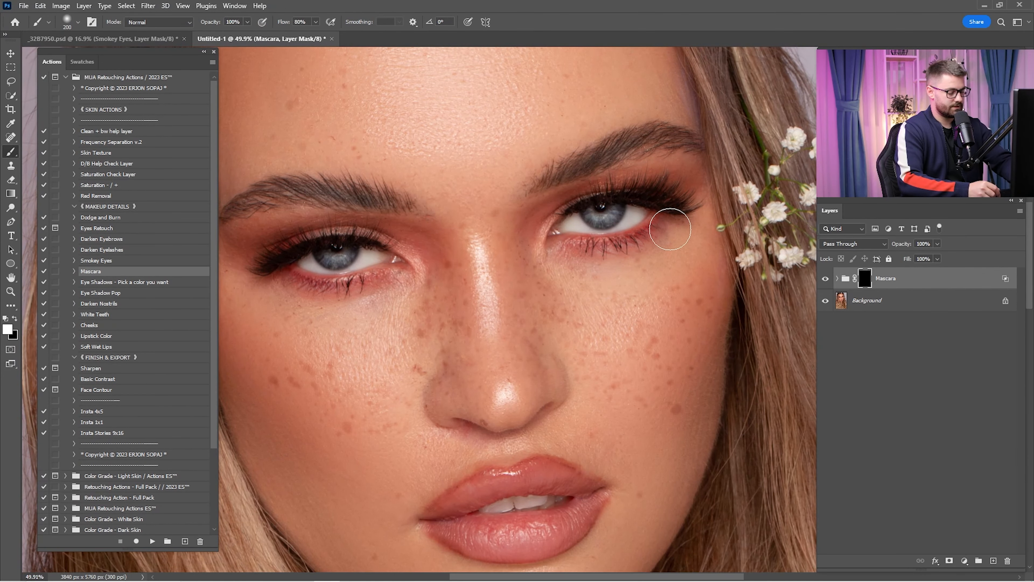
Step: Paint the Mascara group's mask over the lashes of both eyes with a 125 px brush at 100% opacity
{"action": "key", "text": "bracketleft"}
{"action": "key", "text": "bracketleft"}
{"action": "key", "text": "bracketleft"}
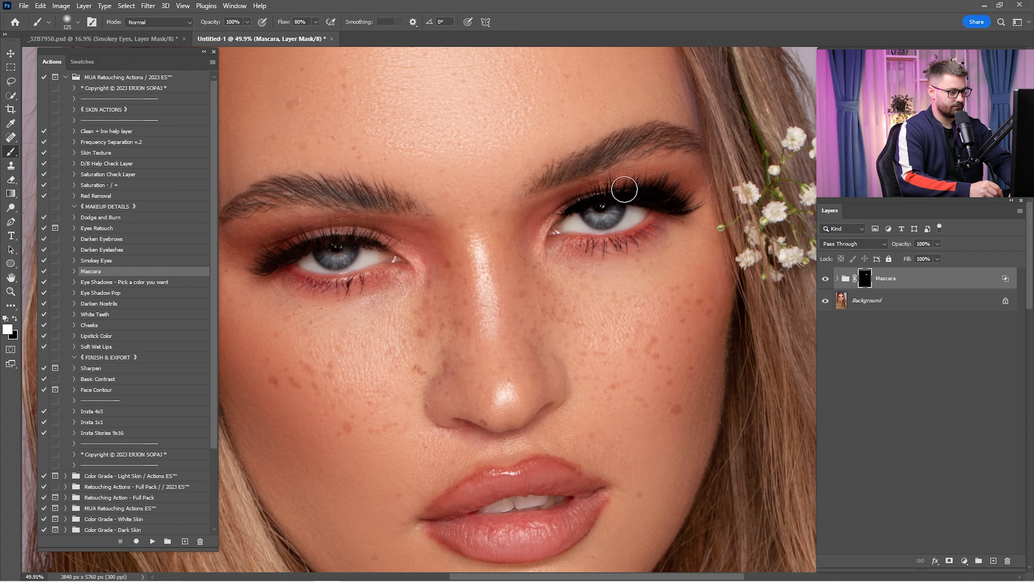
{"action": "mouse_move", "coordinate": [600, 233]}
{"action": "left_mouse_down"}
{"action": "mouse_move", "coordinate": [663, 210]}
{"action": "mouse_move", "coordinate": [800, 215]}
{"action": "mouse_move", "coordinate": [527, 219]}
{"action": "mouse_move", "coordinate": [460, 253]}
{"action": "left_mouse_up"}
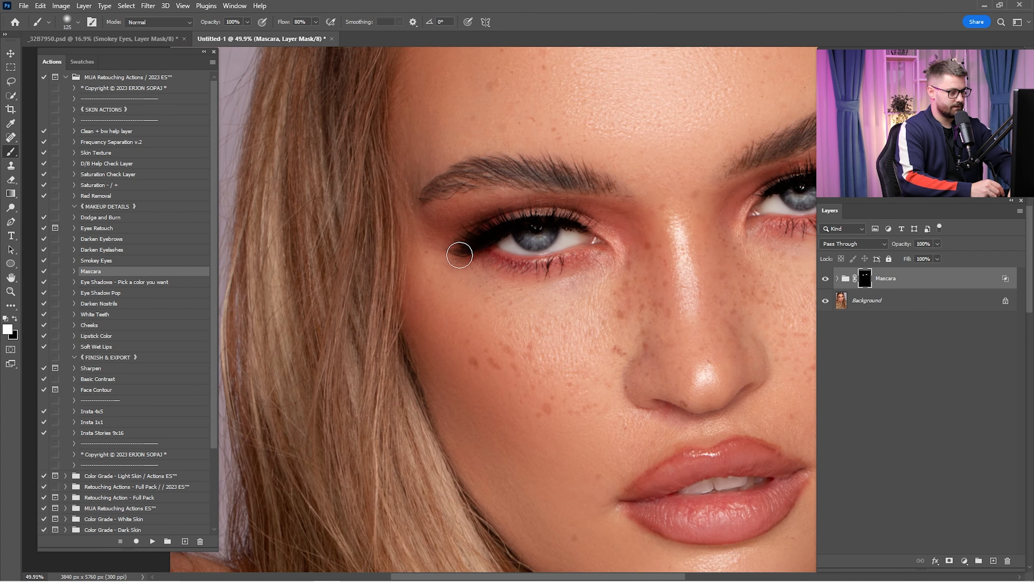
{"action": "left_click_drag", "start_coordinate": [550, 267], "coordinate": [511, 267]}
{"action": "left_click_drag", "start_coordinate": [683, 229], "coordinate": [510, 249]}
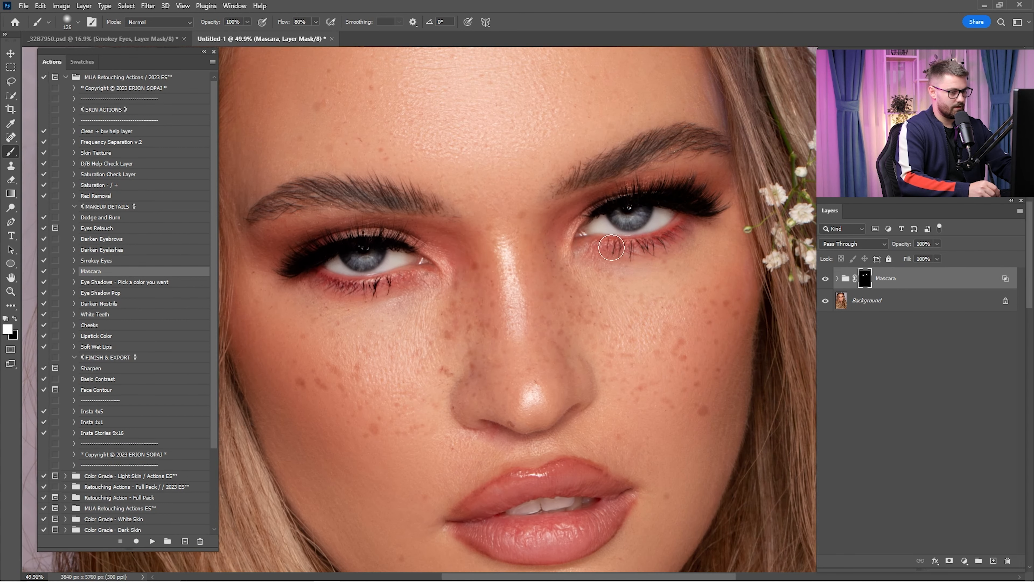
Step: Lower the Mascara group's opacity to 35% and compare the image with the group on and off
{"action": "key", "text": "ctrl+0"}
{"action": "left_click_drag", "start_coordinate": [901, 244], "coordinate": [875, 244]}
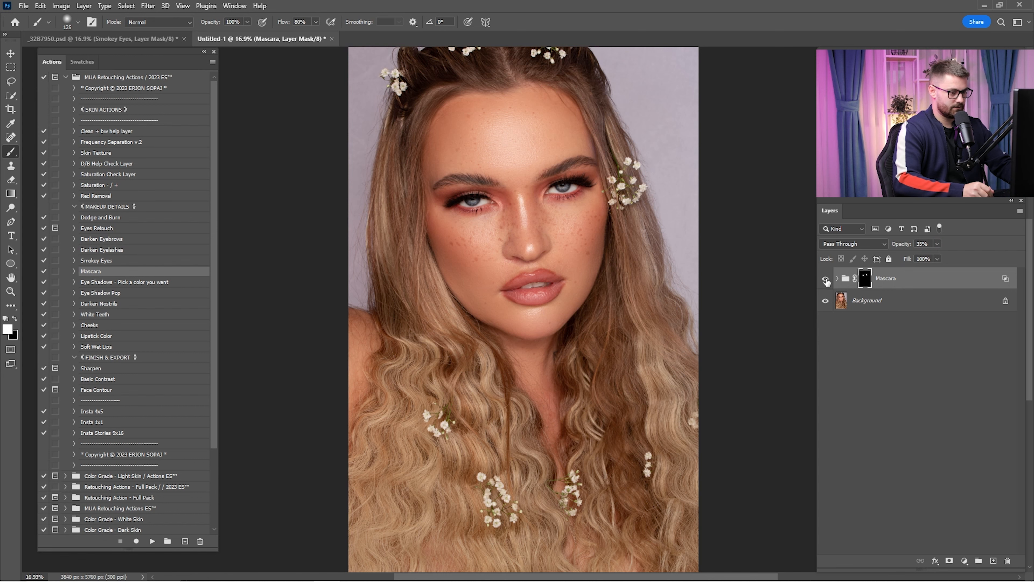
{"action": "left_click", "coordinate": [825, 278]}
{"action": "left_click", "coordinate": [825, 279]}
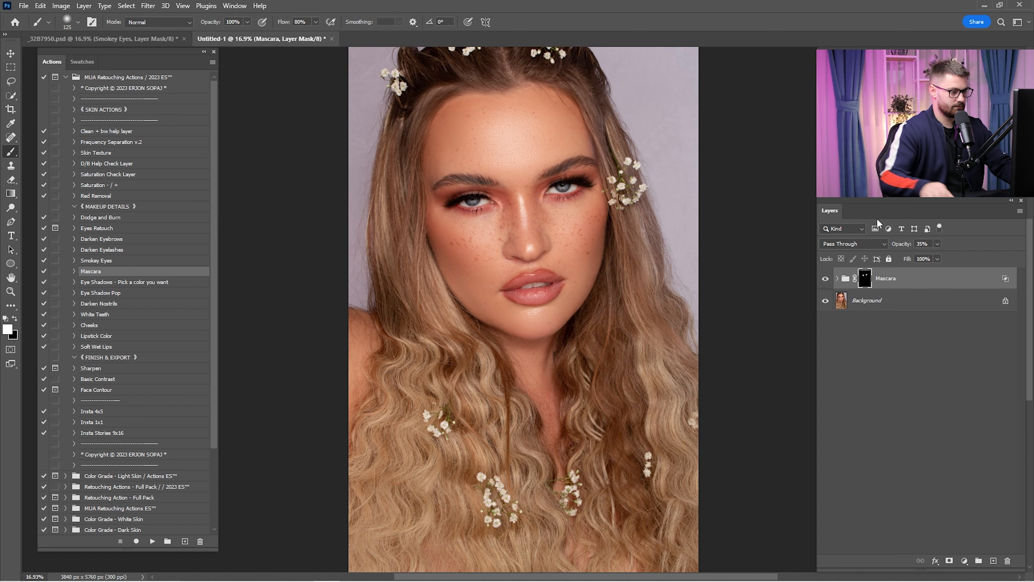
Step: Copy the Mascara group into the _32B7950.psd document and return to Untitled-1
{"action": "key", "text": "v"}
{"action": "left_click", "coordinate": [138, 38]}
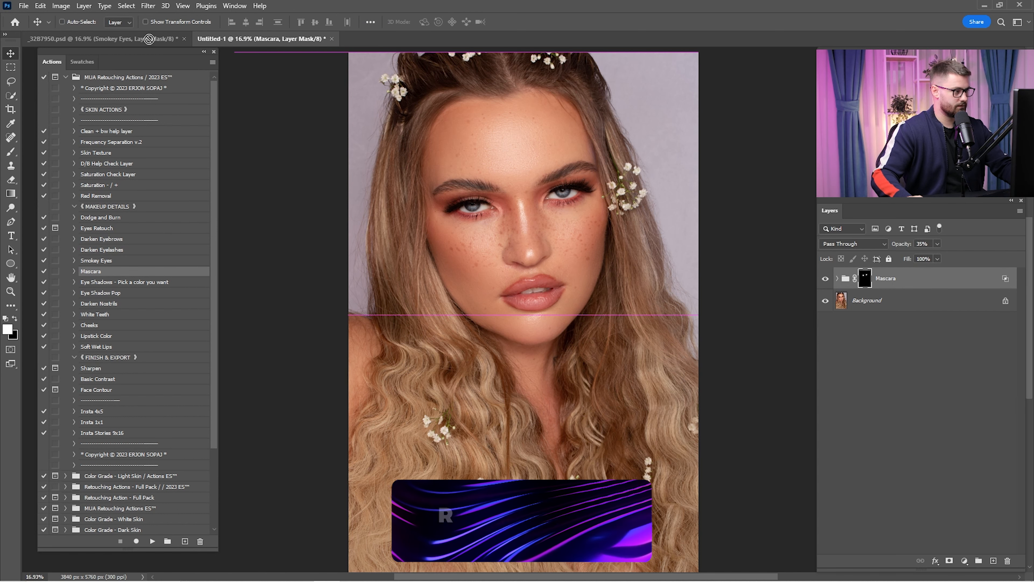
{"action": "left_click", "coordinate": [294, 39]}
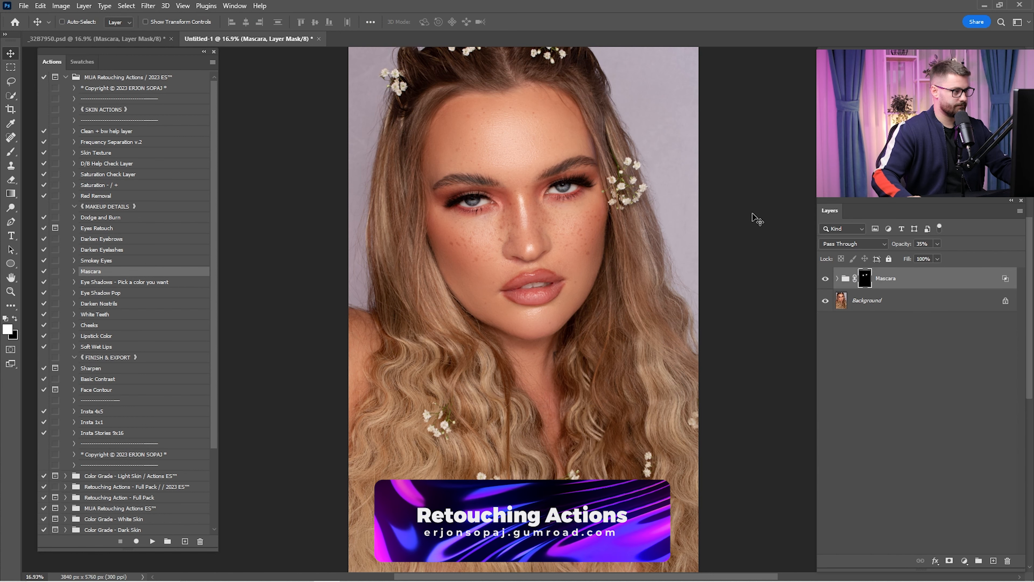
Step: Merge the Mascara group into the Background and run the Eye Shadows - Pick a color you want action
{"action": "right_click", "coordinate": [893, 287]}
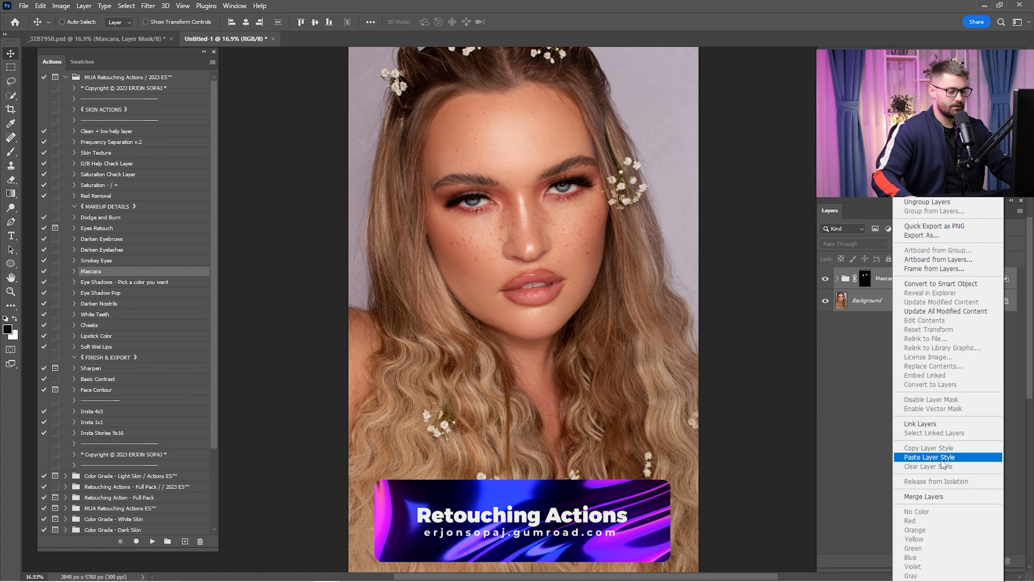
{"action": "left_click", "coordinate": [912, 491]}
{"action": "left_click", "coordinate": [112, 282]}
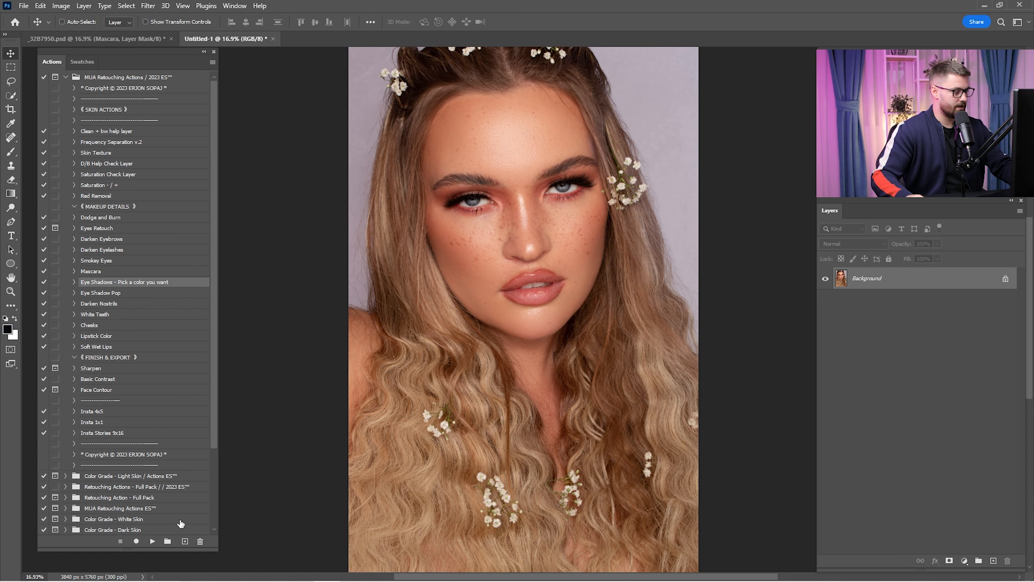
{"action": "left_click", "coordinate": [159, 546]}
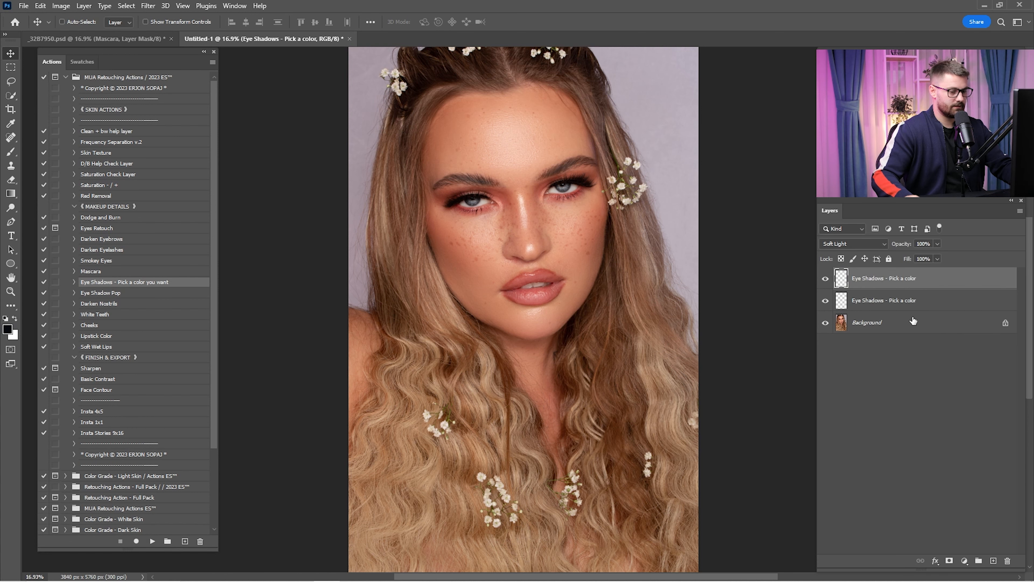
Step: Select the lower Eye Shadows - Pick a color layer and sample a red from the makeup around the left eye for the brush
{"action": "left_click", "coordinate": [893, 306]}
{"action": "key", "text": "z"}
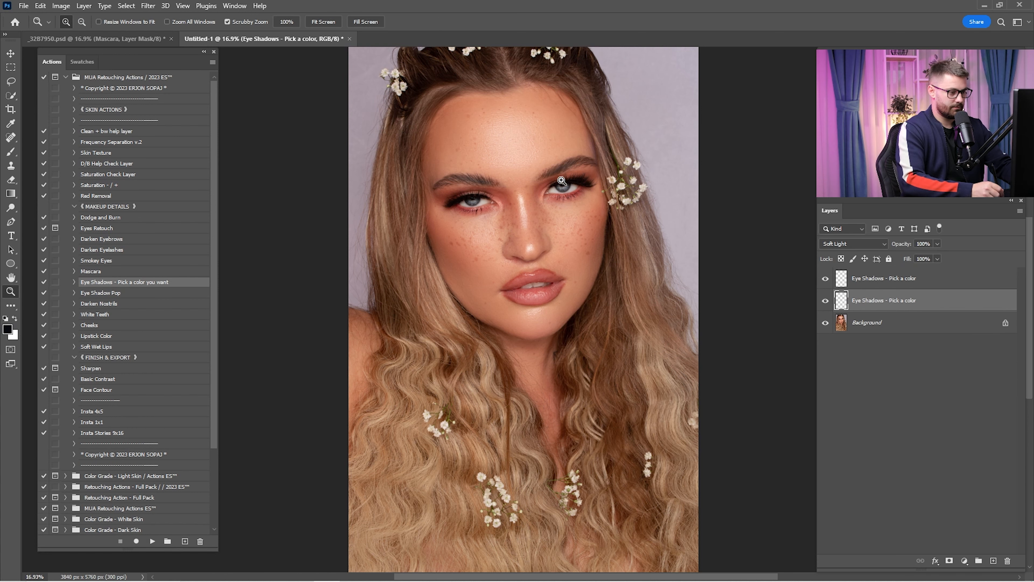
{"action": "left_click_drag", "start_coordinate": [454, 192], "coordinate": [598, 260]}
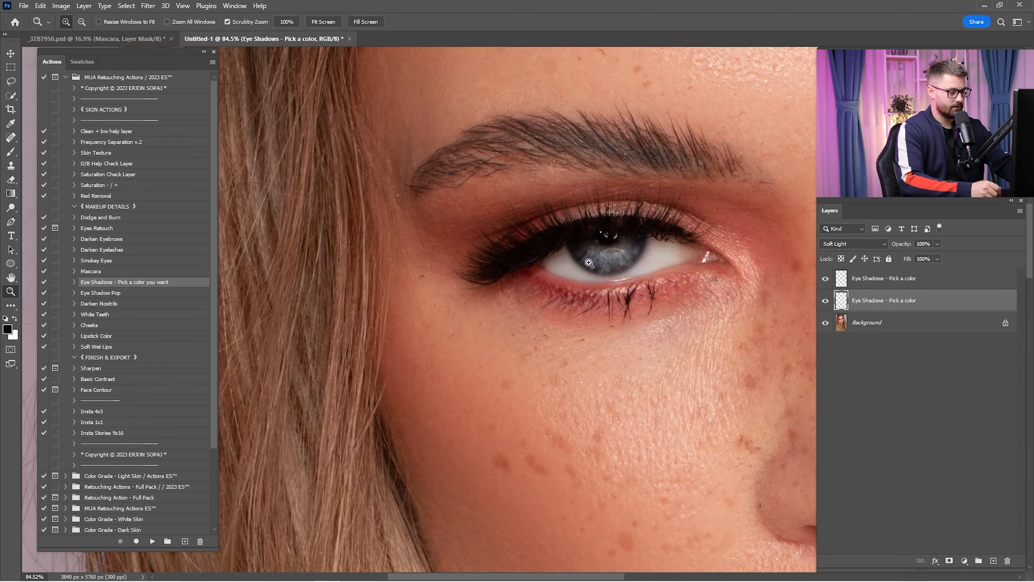
{"action": "key", "text": "i"}
{"action": "left_click_drag", "start_coordinate": [662, 332], "coordinate": [604, 332]}
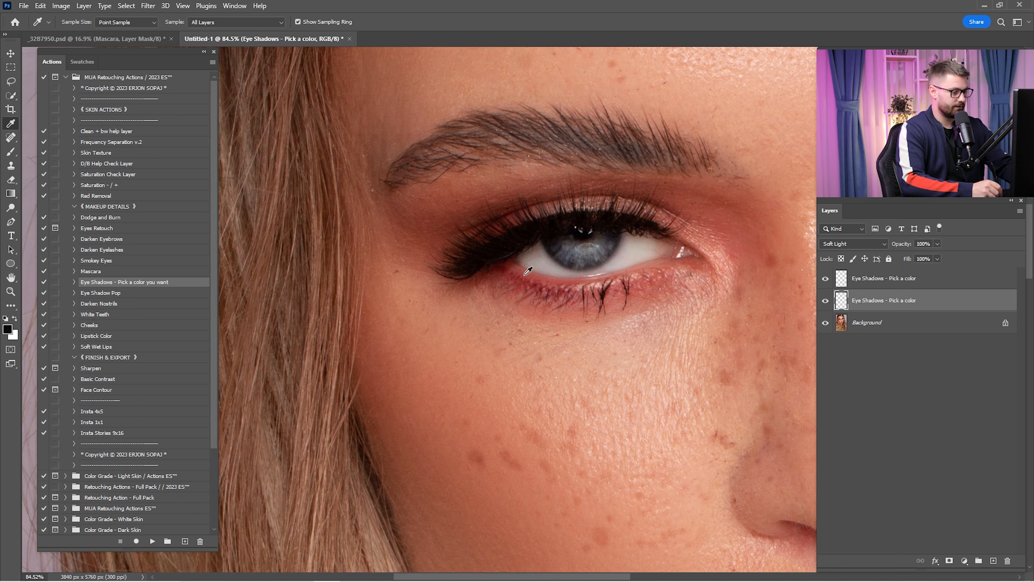
{"action": "key", "text": "b"}
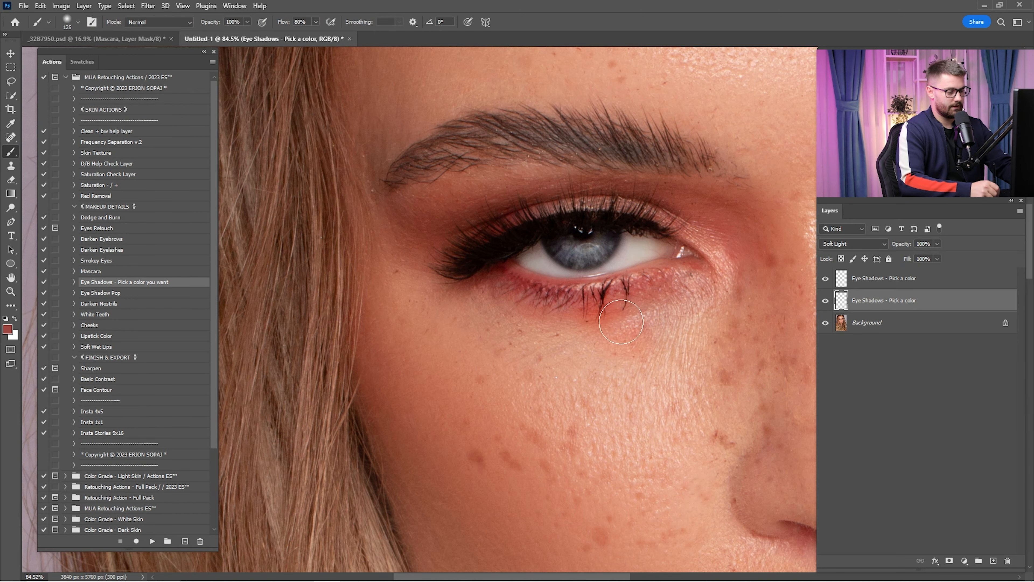
Step: Paint the sampled red over the left eye's upper lid with a 150 to 100 px brush, lowering brush opacity to 23% for the inner corner
{"action": "mouse_move", "coordinate": [636, 327]}
{"action": "left_mouse_down"}
{"action": "mouse_move", "coordinate": [549, 176]}
{"action": "mouse_move", "coordinate": [524, 194]}
{"action": "mouse_move", "coordinate": [644, 456]}
{"action": "mouse_move", "coordinate": [627, 353]}
{"action": "left_mouse_up"}
{"action": "key", "text": "bracketright"}
{"action": "key", "text": "bracketright"}
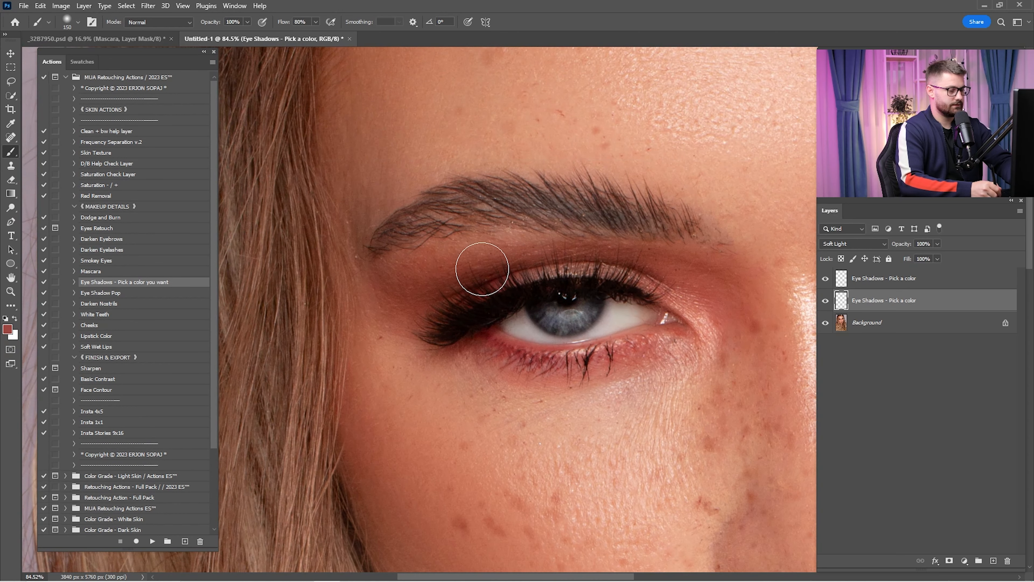
{"action": "mouse_move", "coordinate": [446, 284]}
{"action": "left_mouse_down"}
{"action": "mouse_move", "coordinate": [410, 298]}
{"action": "mouse_move", "coordinate": [451, 293]}
{"action": "mouse_move", "coordinate": [425, 292]}
{"action": "mouse_move", "coordinate": [477, 267]}
{"action": "mouse_move", "coordinate": [546, 261]}
{"action": "mouse_move", "coordinate": [409, 284]}
{"action": "mouse_move", "coordinate": [388, 273]}
{"action": "mouse_move", "coordinate": [398, 296]}
{"action": "mouse_move", "coordinate": [454, 290]}
{"action": "left_mouse_up"}
{"action": "key", "text": "bracketleft"}
{"action": "key", "text": "bracketleft"}
{"action": "left_click_drag", "start_coordinate": [518, 264], "coordinate": [665, 272]}
{"action": "mouse_move", "coordinate": [750, 290]}
{"action": "left_mouse_down"}
{"action": "mouse_move", "coordinate": [413, 265]}
{"action": "mouse_move", "coordinate": [472, 261]}
{"action": "mouse_move", "coordinate": [580, 359]}
{"action": "left_mouse_up"}
{"action": "key", "text": "2"}
{"action": "key", "text": "3"}
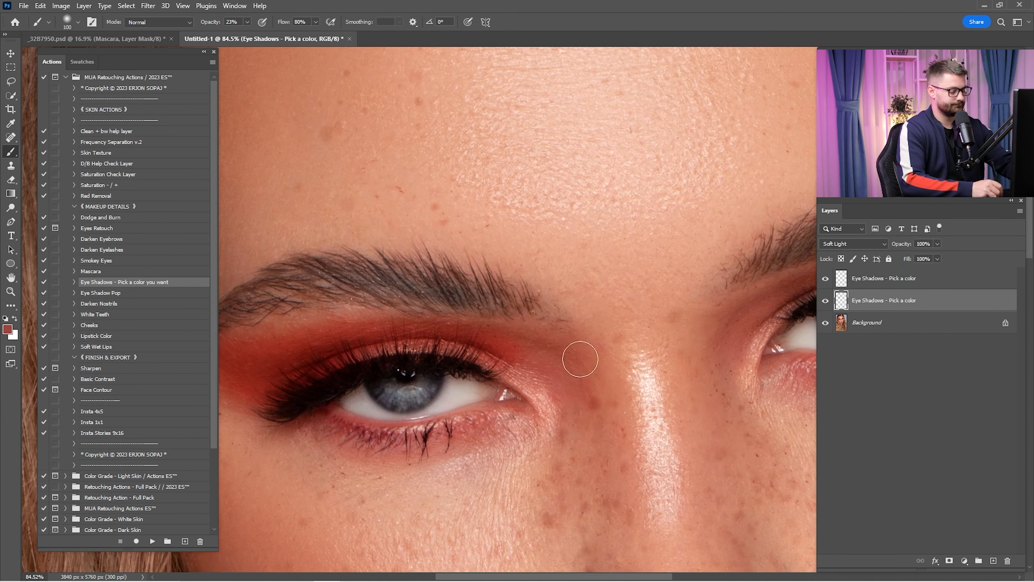
{"action": "key", "text": "bracketleft"}
Step: Paint the same red over the right eye's upper lid with a 150 to 175 px brush at 40% opacity
{"action": "left_click_drag", "start_coordinate": [704, 323], "coordinate": [476, 283]}
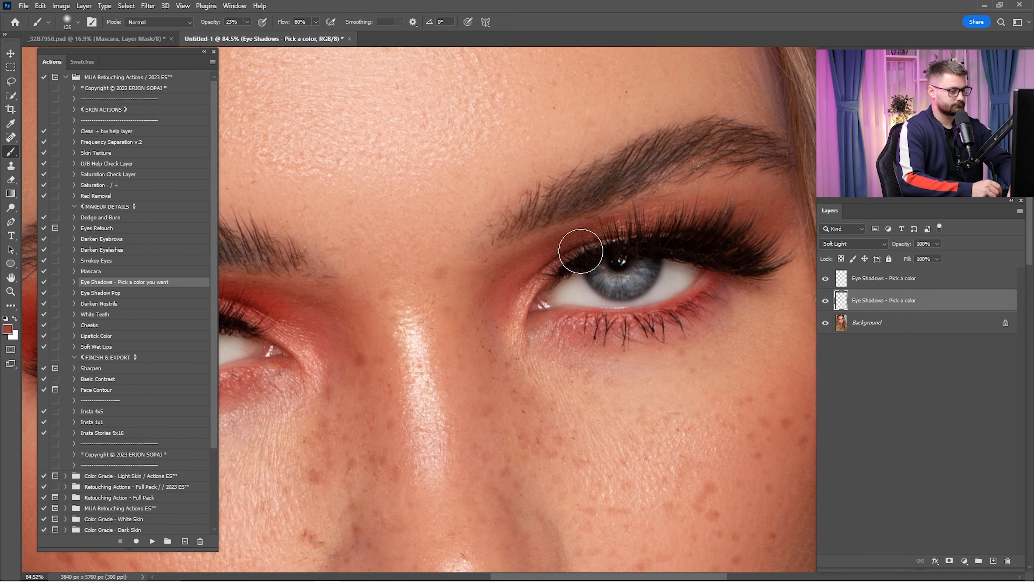
{"action": "key", "text": "bracketright"}
{"action": "key", "text": "bracketright"}
{"action": "key", "text": "4"}
{"action": "mouse_move", "coordinate": [686, 224]}
{"action": "left_mouse_down"}
{"action": "mouse_move", "coordinate": [768, 213]}
{"action": "mouse_move", "coordinate": [757, 229]}
{"action": "mouse_move", "coordinate": [765, 206]}
{"action": "mouse_move", "coordinate": [737, 229]}
{"action": "left_mouse_up"}
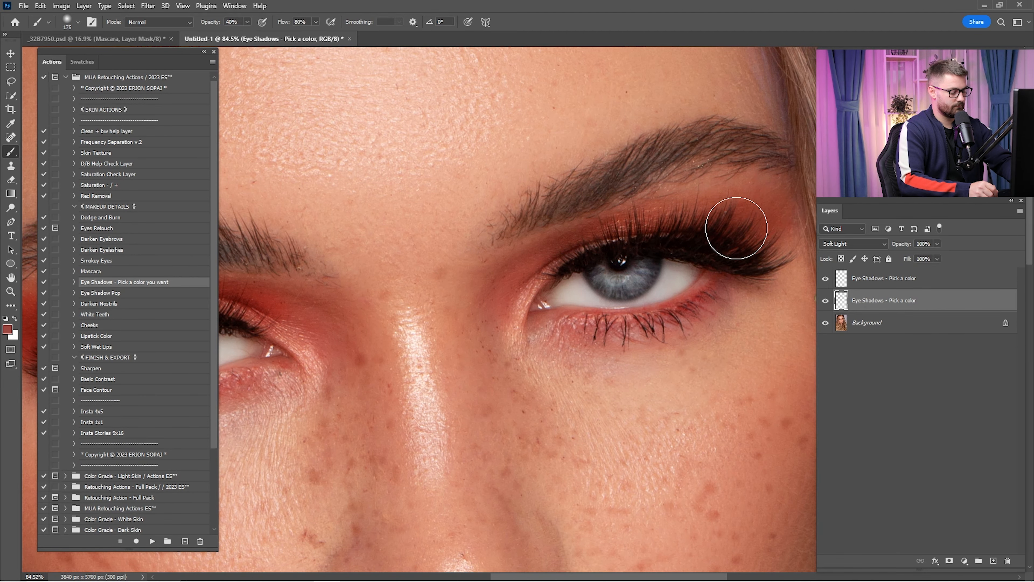
{"action": "key", "text": "bracketleft"}
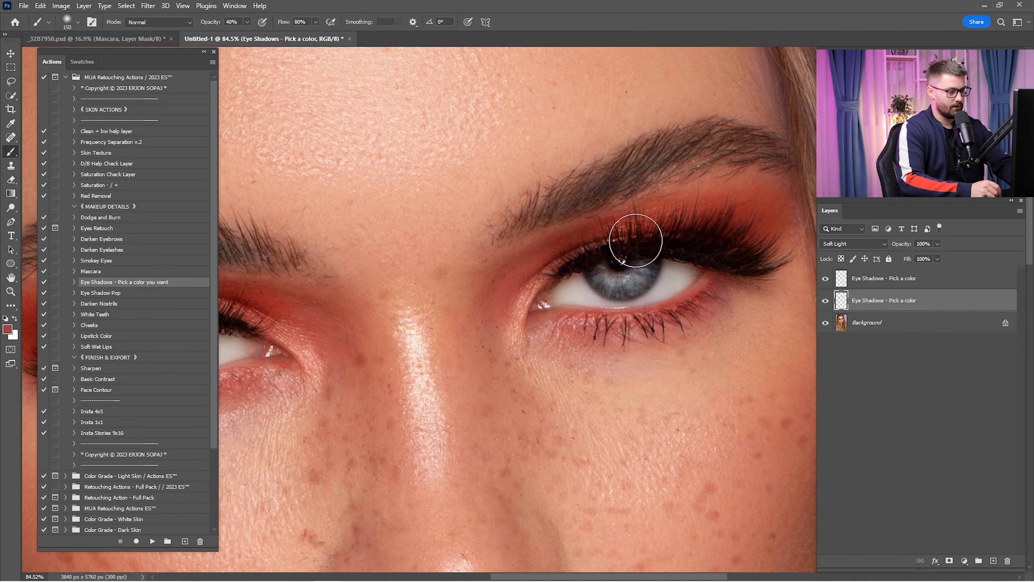
Step: Hide the red eyeshadow layer, select the upper Eye Shadows layer and set the foreground color to blue 0012ff
{"action": "scroll", "coordinate": [657, 235], "scroll_direction": "down", "scroll_amount": 4}
{"action": "left_click", "coordinate": [825, 300]}
{"action": "left_click", "coordinate": [883, 278]}
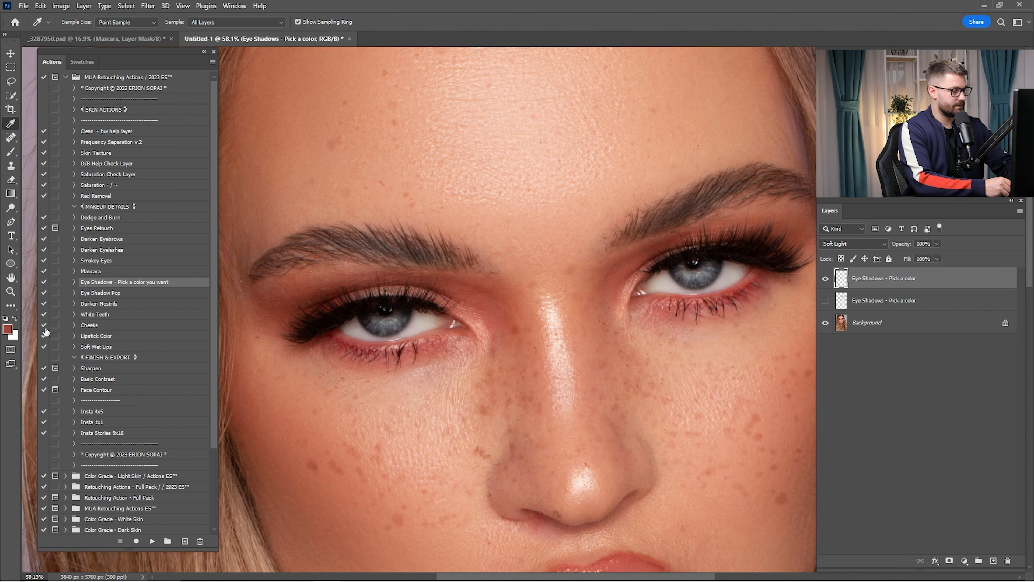
{"action": "left_click", "coordinate": [7, 329]}
{"action": "left_click", "coordinate": [223, 276]}
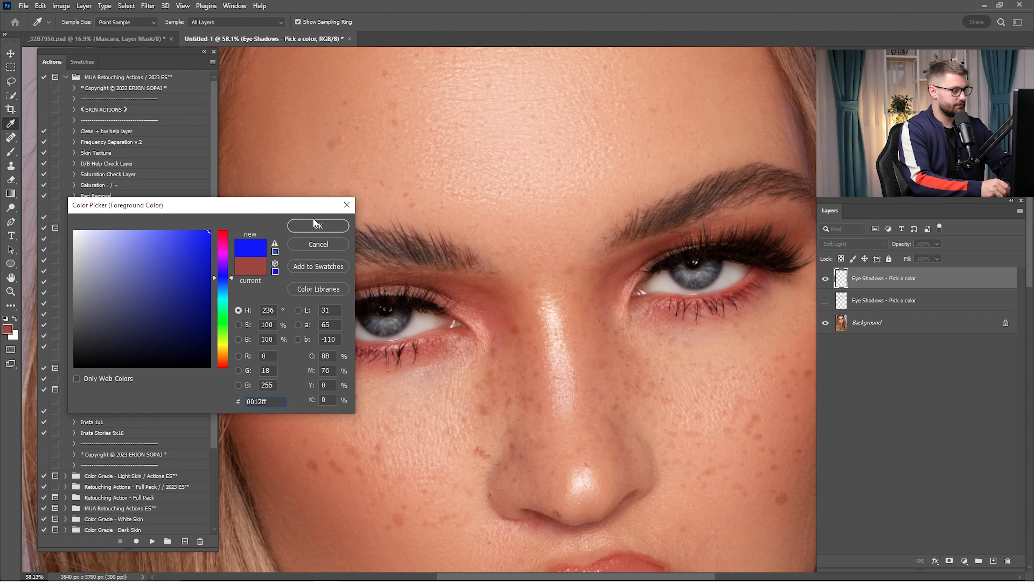
{"action": "left_click", "coordinate": [318, 226]}
Step: Paint blue eyeshadow over the upper lids of both eyes with a 200 px brush at 30% opacity
{"action": "key", "text": "b"}
{"action": "mouse_move", "coordinate": [775, 243]}
{"action": "left_mouse_down"}
{"action": "mouse_move", "coordinate": [720, 262]}
{"action": "mouse_move", "coordinate": [715, 237]}
{"action": "mouse_move", "coordinate": [538, 277]}
{"action": "left_mouse_up"}
{"action": "key", "text": "bracketright"}
{"action": "key", "text": "bracketright"}
{"action": "left_click_drag", "start_coordinate": [487, 297], "coordinate": [729, 264]}
{"action": "mouse_move", "coordinate": [625, 260]}
{"action": "left_mouse_down"}
{"action": "mouse_move", "coordinate": [598, 249]}
{"action": "mouse_move", "coordinate": [468, 279]}
{"action": "left_mouse_up"}
{"action": "key", "text": "ctrl+0"}
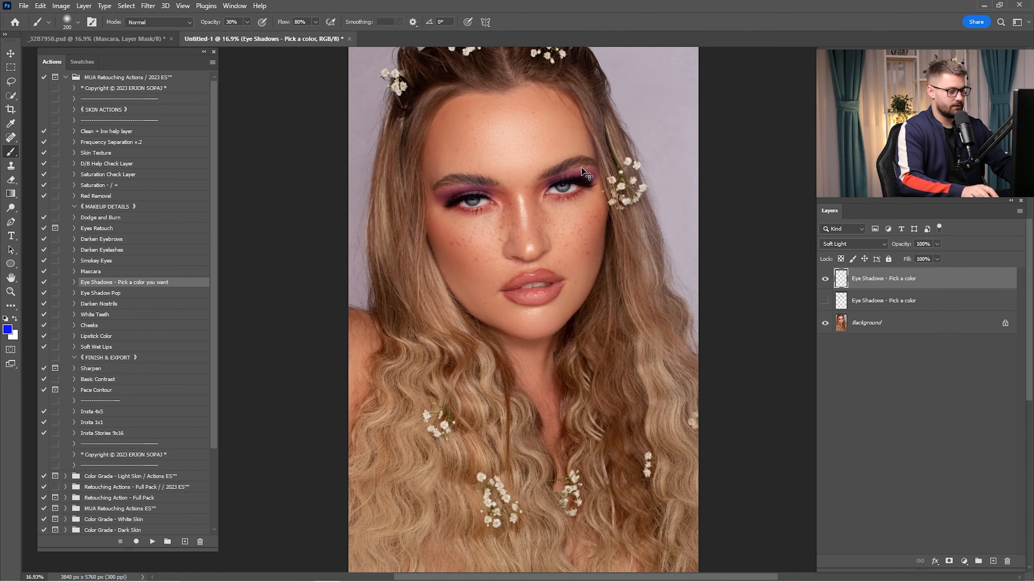
Step: Compare the portrait with the blue eyeshadow layer on and off, both as a whole and close up on the eyes
{"action": "left_click", "coordinate": [825, 278]}
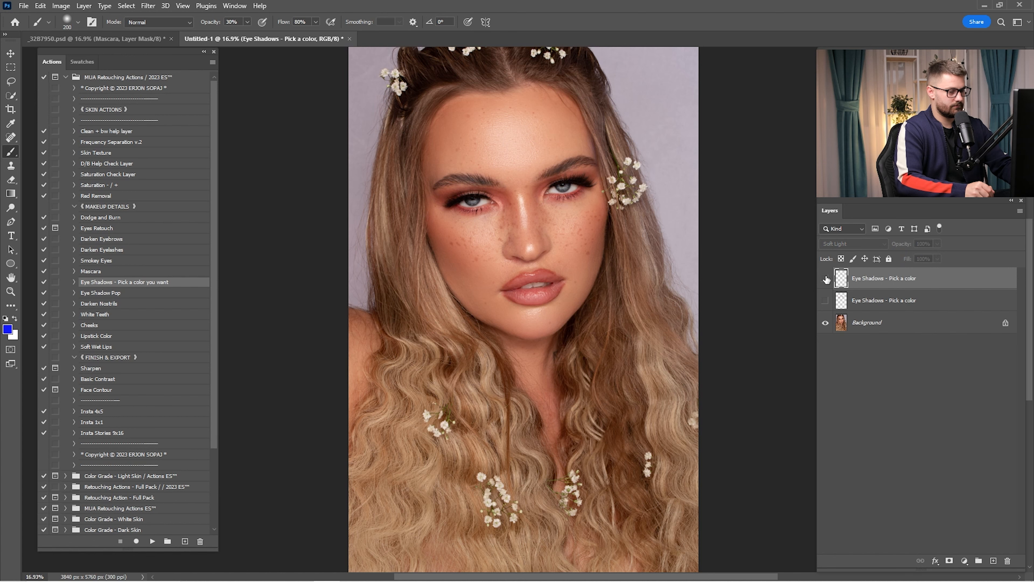
{"action": "left_click", "coordinate": [825, 279]}
{"action": "left_click", "coordinate": [825, 279]}
{"action": "left_click", "coordinate": [824, 279]}
{"action": "key", "text": "z"}
{"action": "left_click_drag", "start_coordinate": [486, 136], "coordinate": [844, 261]}
{"action": "left_click", "coordinate": [825, 280]}
{"action": "left_click", "coordinate": [825, 280]}
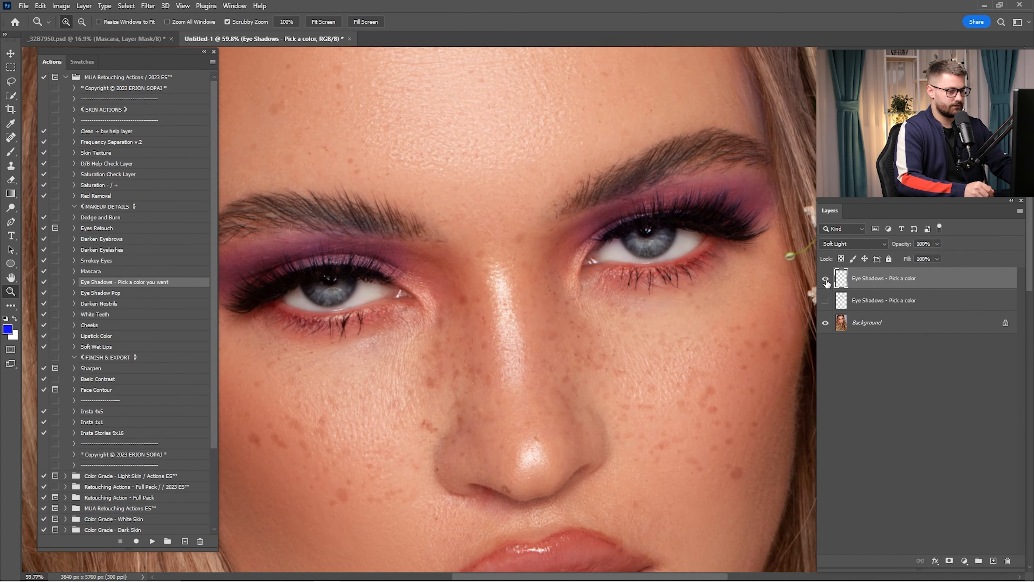
Step: Delete the blue eyeshadow layer and show the red Eye Shadows - Pick a color layer
{"action": "left_click", "coordinate": [825, 280]}
{"action": "left_click", "coordinate": [825, 280]}
{"action": "key", "text": "Delete"}
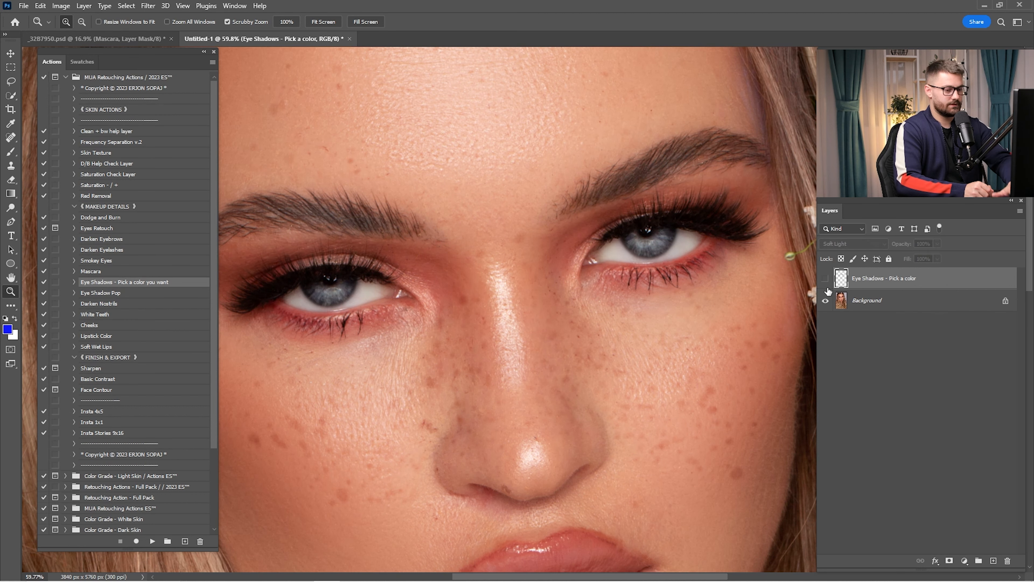
{"action": "left_click", "coordinate": [825, 279]}
Step: Sample a dark red from the left eye's outer lid and ready the brush in Clear mode at 10% opacity
{"action": "left_click_drag", "start_coordinate": [546, 285], "coordinate": [780, 296]}
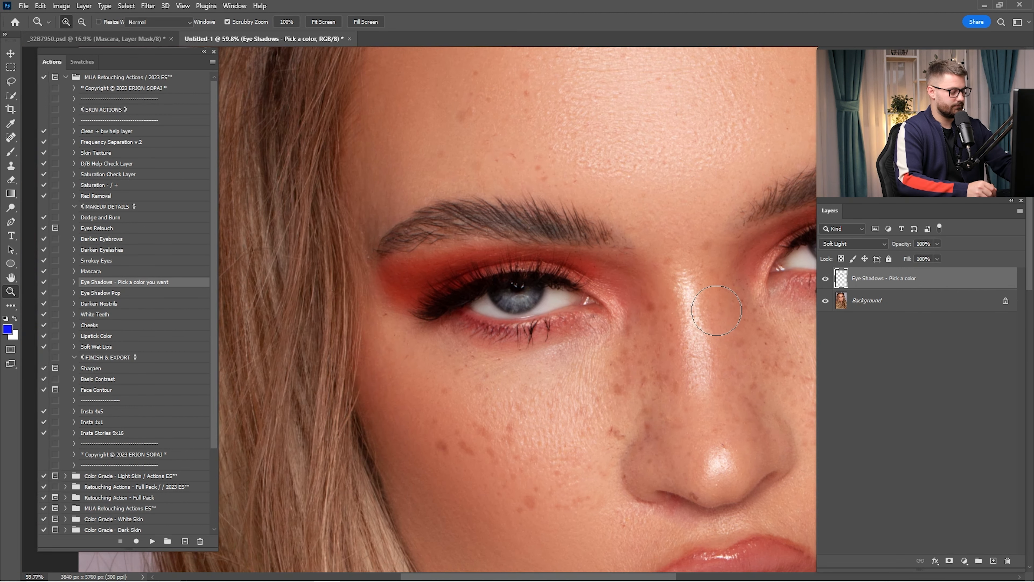
{"action": "key", "text": "i"}
{"action": "left_click_drag", "start_coordinate": [651, 311], "coordinate": [656, 335]}
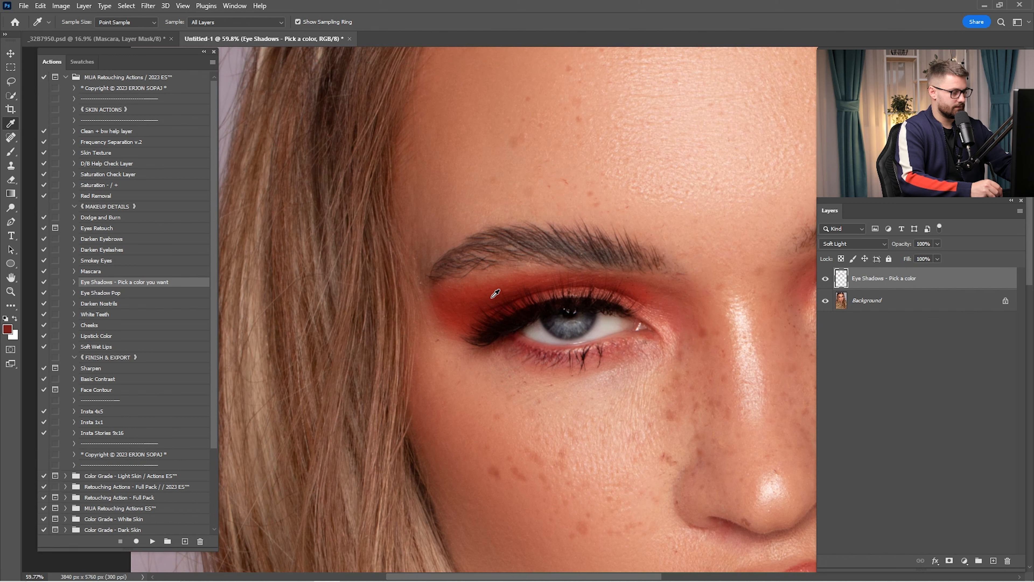
{"action": "key", "text": "b"}
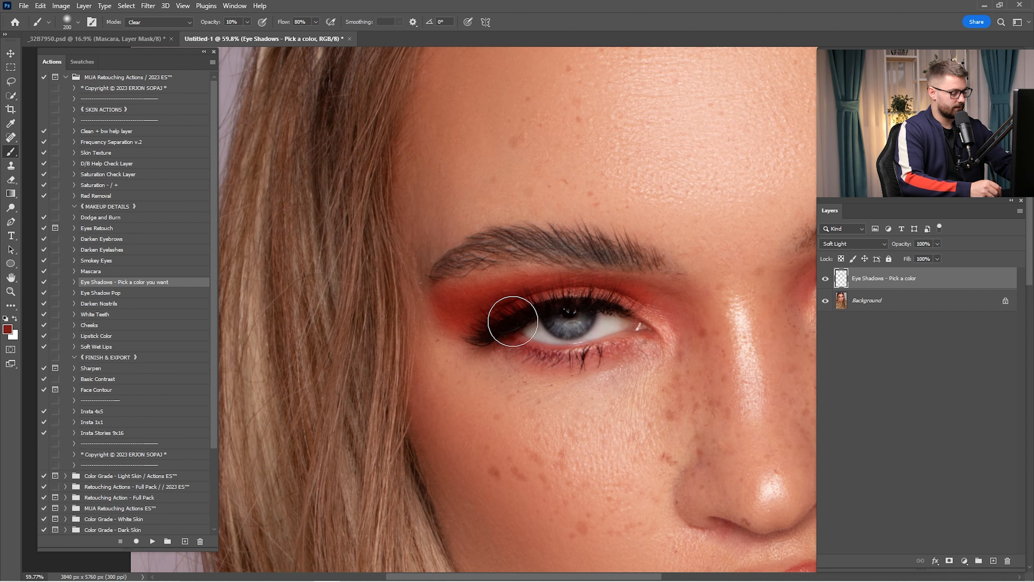
Step: Soften the red eyeshadow around both eyes with a 175 to 150 px Clear-mode brush at 10% opacity
{"action": "key", "text": "bracketleft"}
{"action": "left_click_drag", "start_coordinate": [642, 296], "coordinate": [545, 302]}
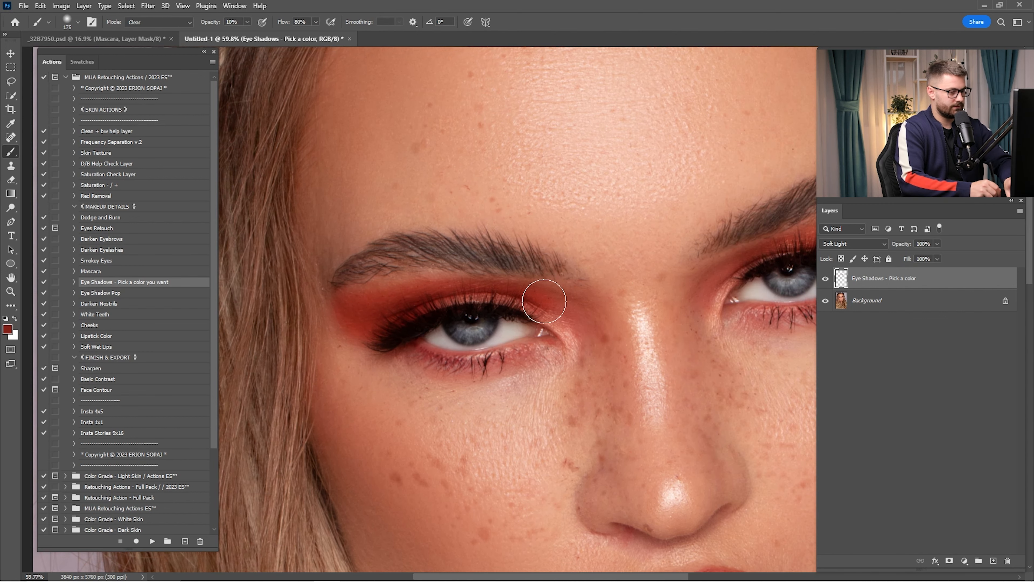
{"action": "key", "text": "bracketleft"}
{"action": "key", "text": "bracketleft"}
{"action": "left_click_drag", "start_coordinate": [651, 319], "coordinate": [505, 336]}
{"action": "key", "text": "bracketright"}
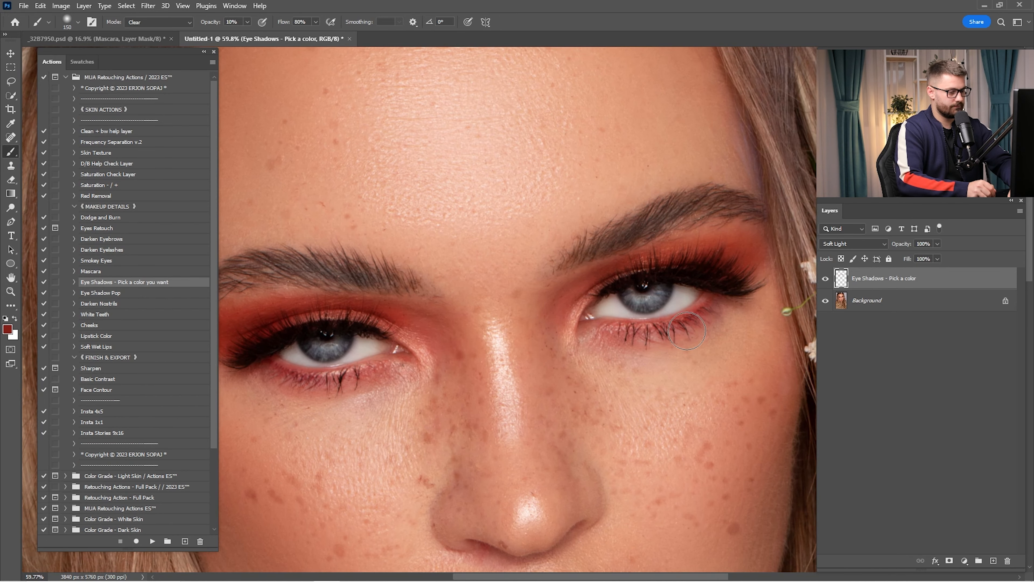
{"action": "left_click_drag", "start_coordinate": [555, 321], "coordinate": [793, 273]}
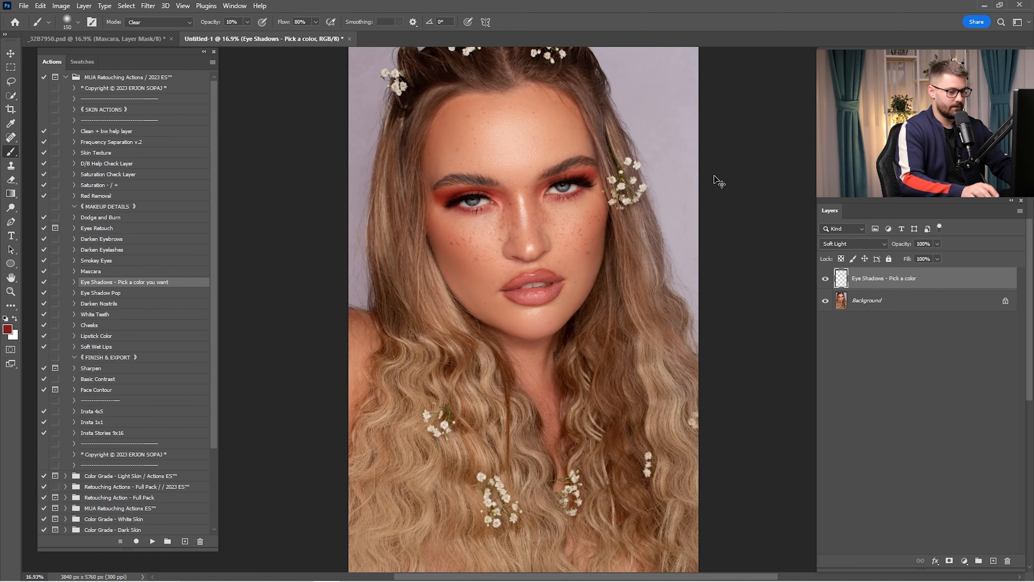
Step: Compare the whole portrait with the red eyeshadow layer on and off
{"action": "key", "text": "ctrl+0"}
{"action": "left_click", "coordinate": [825, 280]}
{"action": "left_click", "coordinate": [825, 280]}
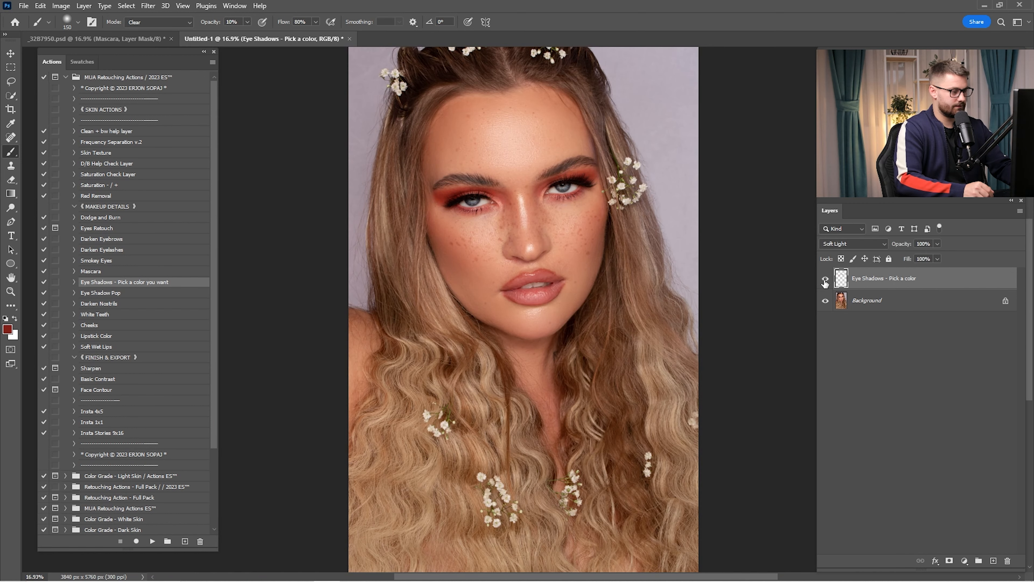
Step: Add a second Eye Shadows - Pick a color layer above the first one
{"action": "key", "text": "z"}
{"action": "left_click_drag", "start_coordinate": [551, 142], "coordinate": [611, 143]}
{"action": "key", "text": "ctrl+j"}
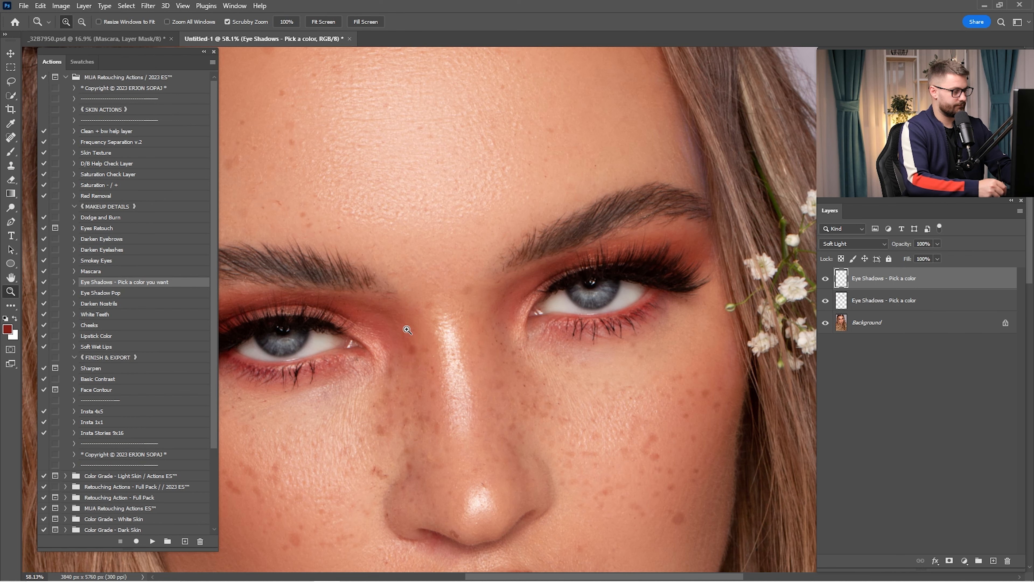
Step: Set the foreground color to a light salmon red and ready the brush for the upper Eye Shadows layer
{"action": "left_click_drag", "start_coordinate": [408, 331], "coordinate": [555, 336]}
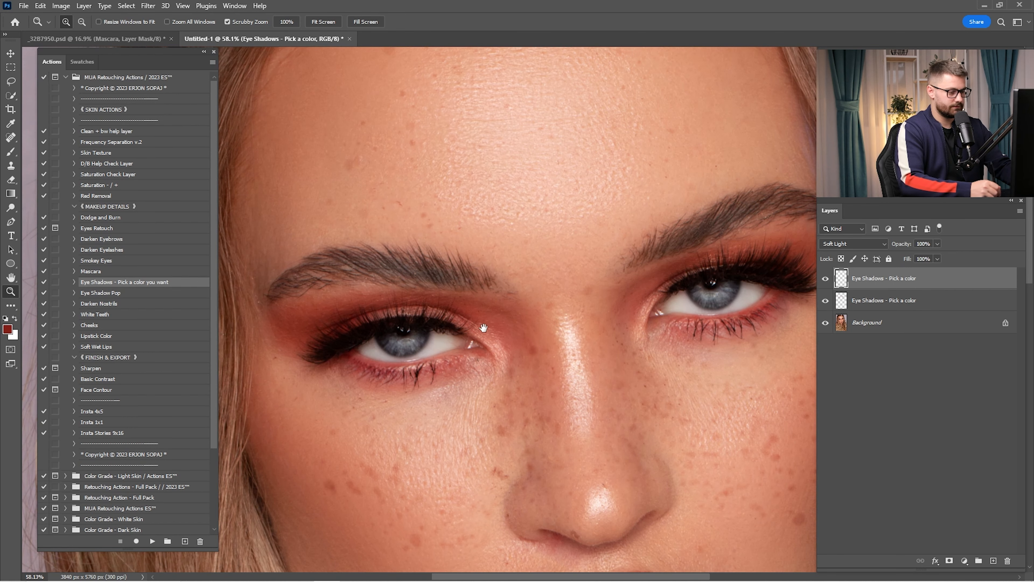
{"action": "scroll", "coordinate": [632, 308], "scroll_direction": "left", "scroll_amount": 3}
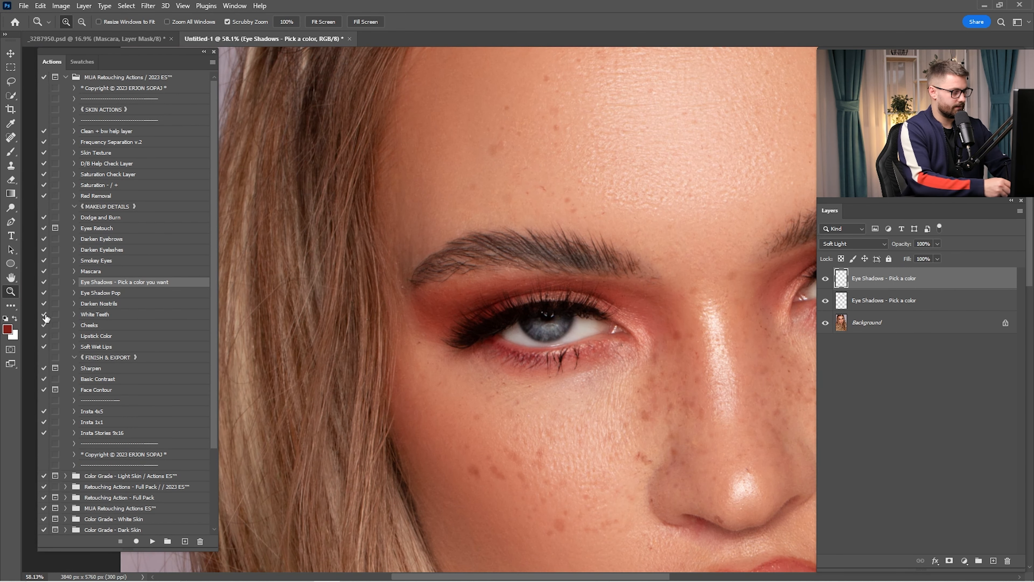
{"action": "left_click", "coordinate": [7, 329]}
{"action": "left_click", "coordinate": [157, 260]}
{"action": "left_click", "coordinate": [143, 244]}
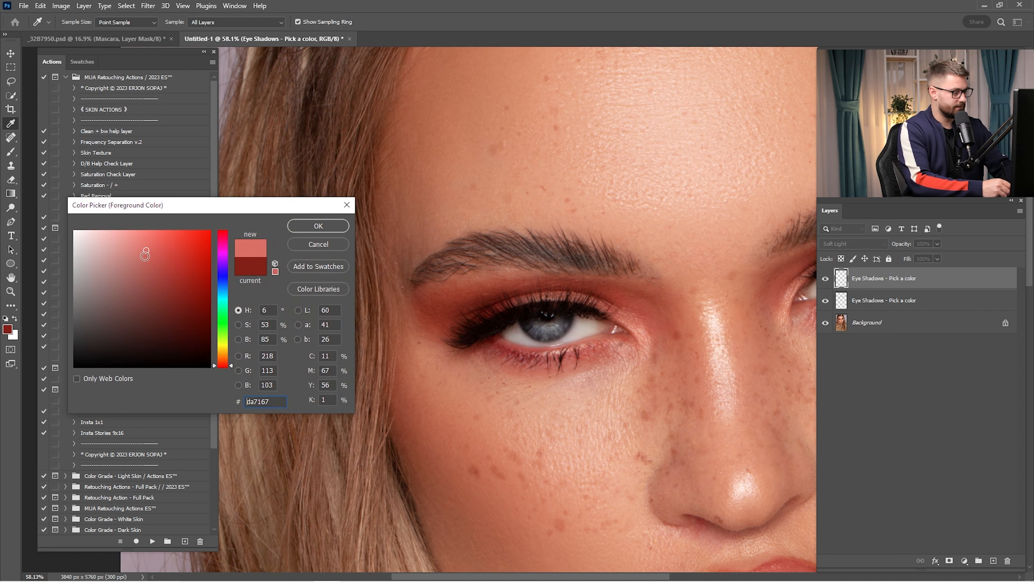
{"action": "left_click", "coordinate": [308, 230]}
{"action": "key", "text": "b"}
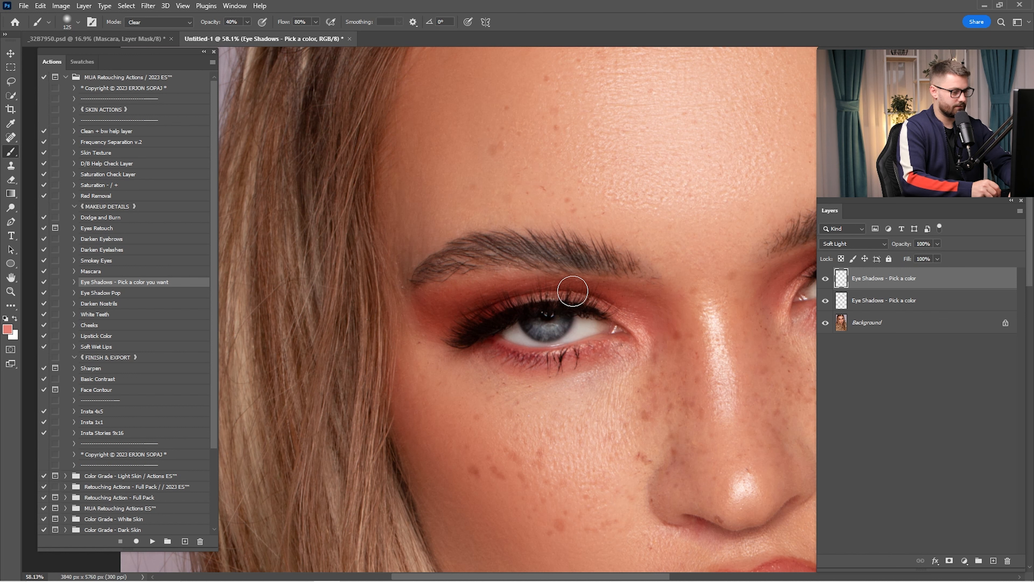
Step: Try to brush the salmon color over the lids of both eyes with a 150 px brush at 40% opacity
{"action": "left_click", "coordinate": [826, 278]}
{"action": "left_click_drag", "start_coordinate": [529, 296], "coordinate": [586, 296]}
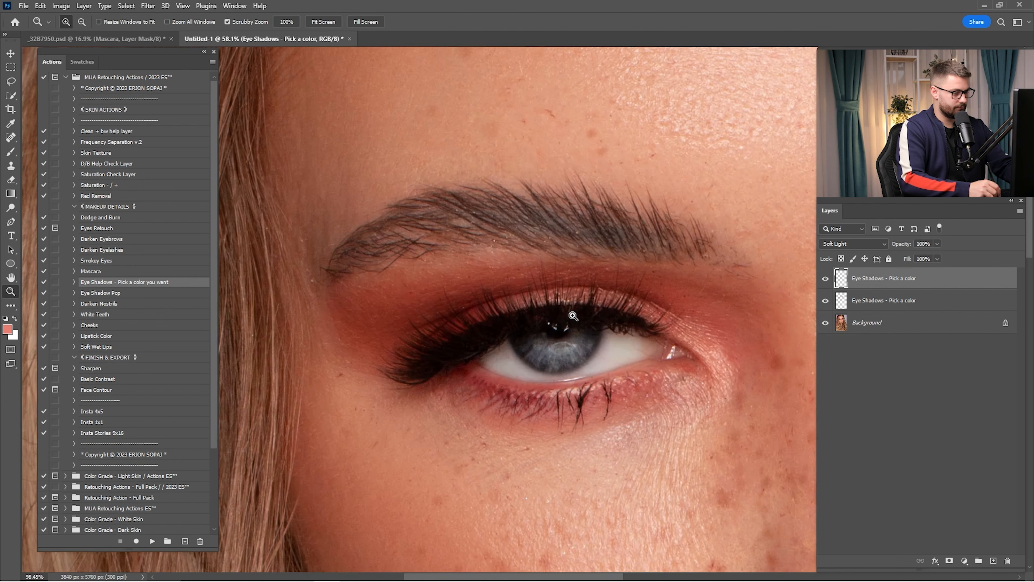
{"action": "left_click_drag", "start_coordinate": [700, 300], "coordinate": [811, 294]}
{"action": "left_click_drag", "start_coordinate": [716, 317], "coordinate": [532, 358]}
{"action": "left_click_drag", "start_coordinate": [631, 348], "coordinate": [696, 348]}
{"action": "left_click_drag", "start_coordinate": [808, 334], "coordinate": [702, 324]}
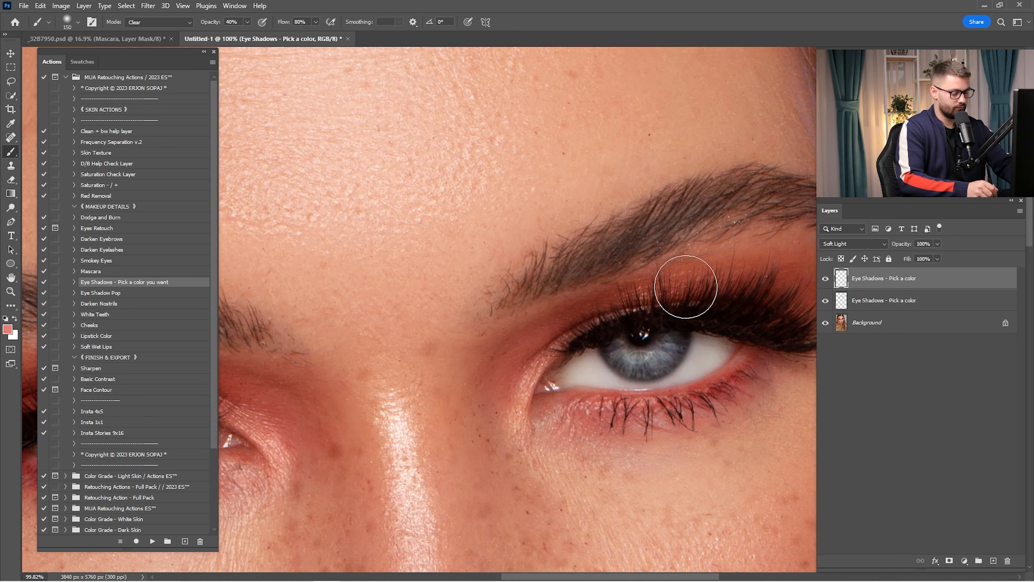
{"action": "key", "text": "["}
{"action": "key", "text": "["}
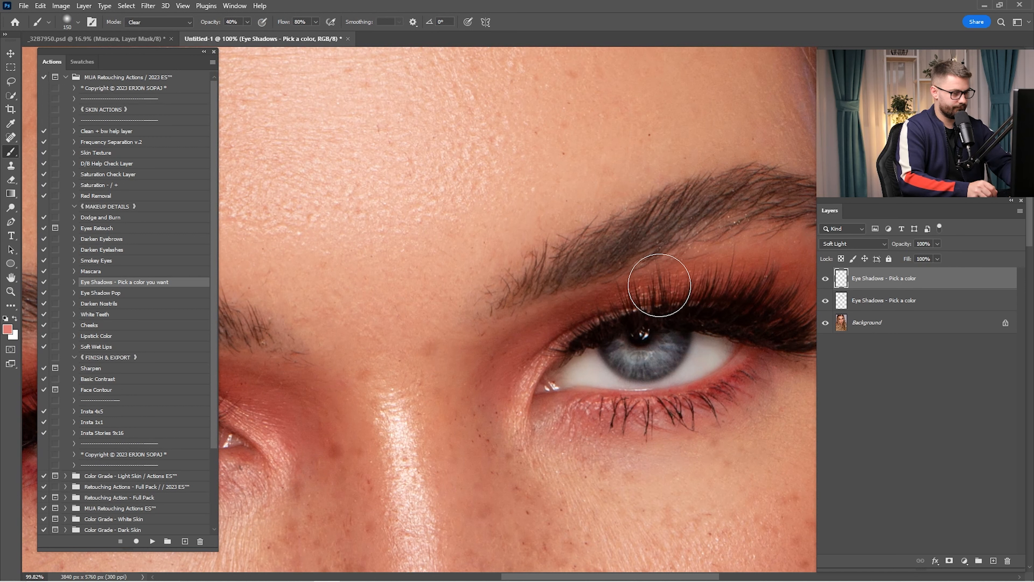
{"action": "key", "text": "bracketright"}
{"action": "key", "text": "bracketright"}
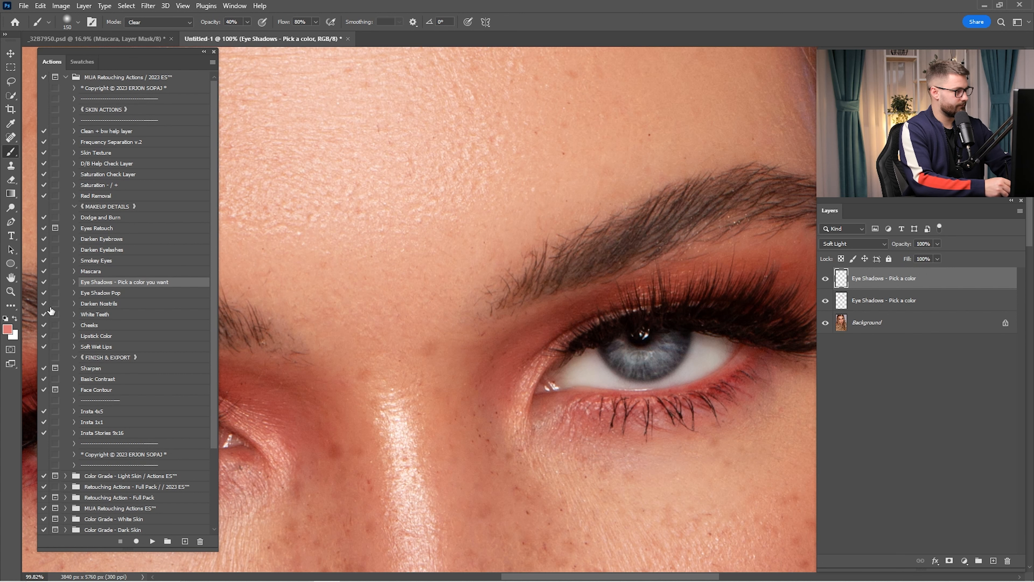
Step: Switch the brush mode to Normal and paint salmon over the right eye's upper lid with a 150 to 175 px brush at 40% opacity
{"action": "left_click", "coordinate": [158, 24]}
{"action": "left_click", "coordinate": [138, 32]}
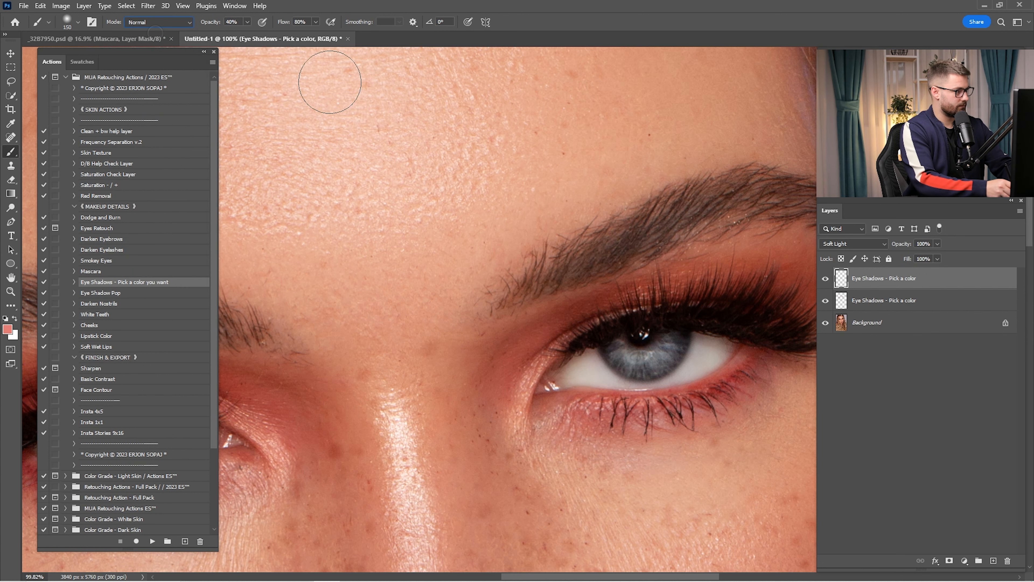
{"action": "left_click_drag", "start_coordinate": [703, 264], "coordinate": [619, 289]}
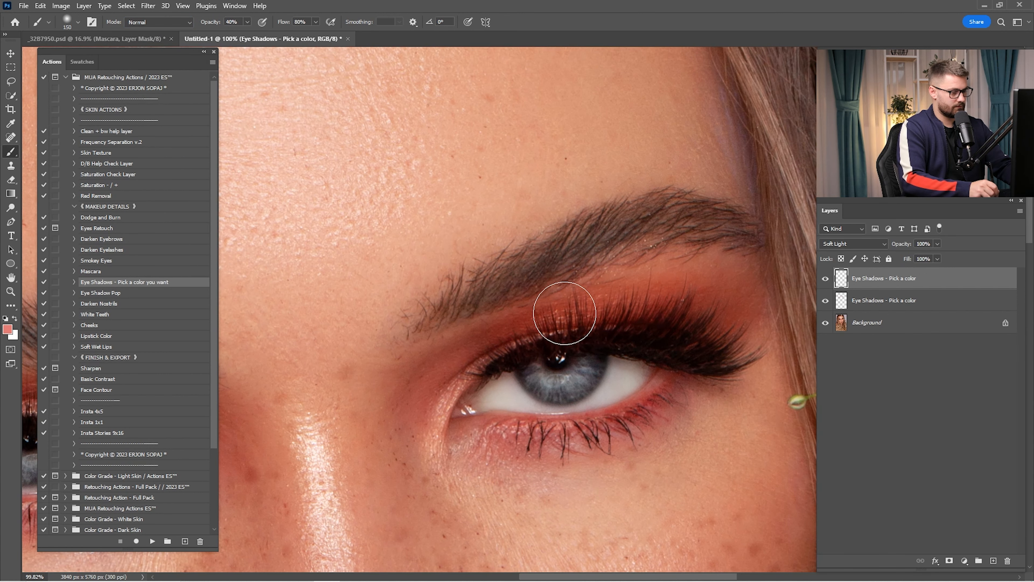
{"action": "key", "text": "bracketleft"}
{"action": "key", "text": "bracketleft"}
{"action": "key", "text": "bracketright"}
{"action": "key", "text": "bracketright"}
{"action": "key", "text": "bracketright"}
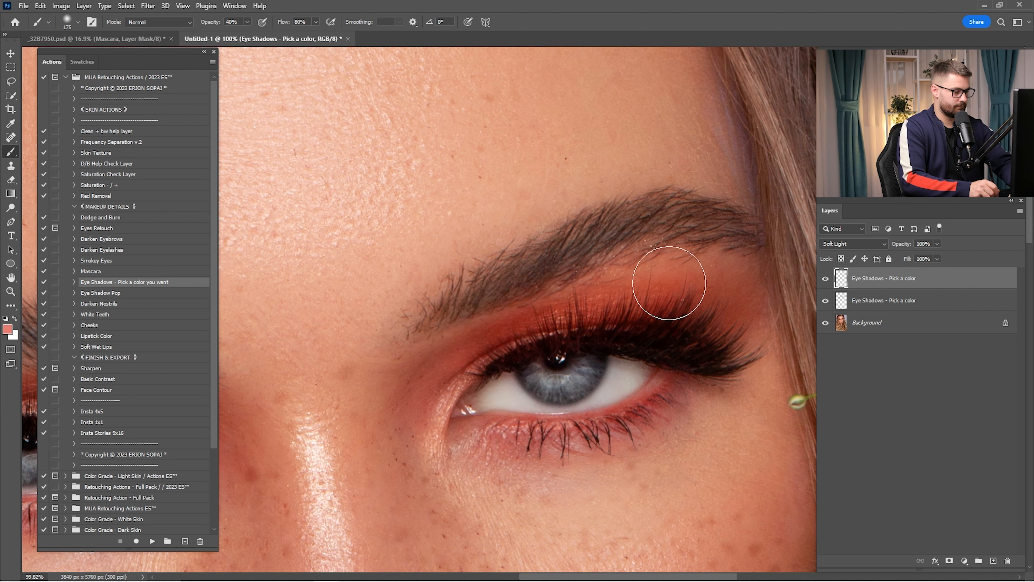
Step: Paint salmon over the left eye's upper lid with a 150 px brush at 40% opacity
{"action": "mouse_move", "coordinate": [510, 307]}
{"action": "left_mouse_down"}
{"action": "mouse_move", "coordinate": [708, 260]}
{"action": "mouse_move", "coordinate": [768, 232]}
{"action": "left_mouse_up"}
{"action": "left_click_drag", "start_coordinate": [416, 295], "coordinate": [642, 278]}
{"action": "key", "text": "bracketleft"}
{"action": "key", "text": "bracketleft"}
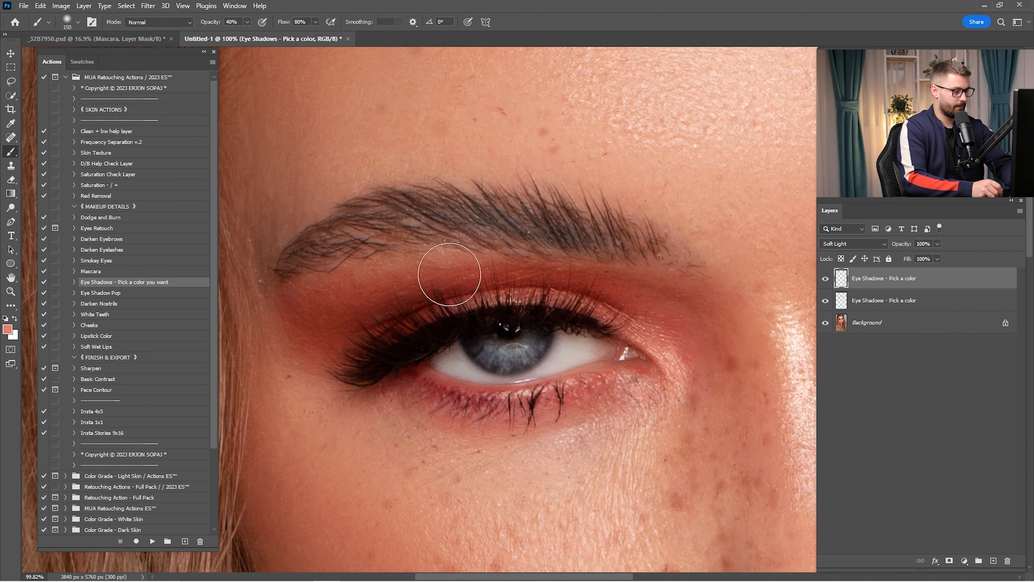
{"action": "key", "text": "bracketright"}
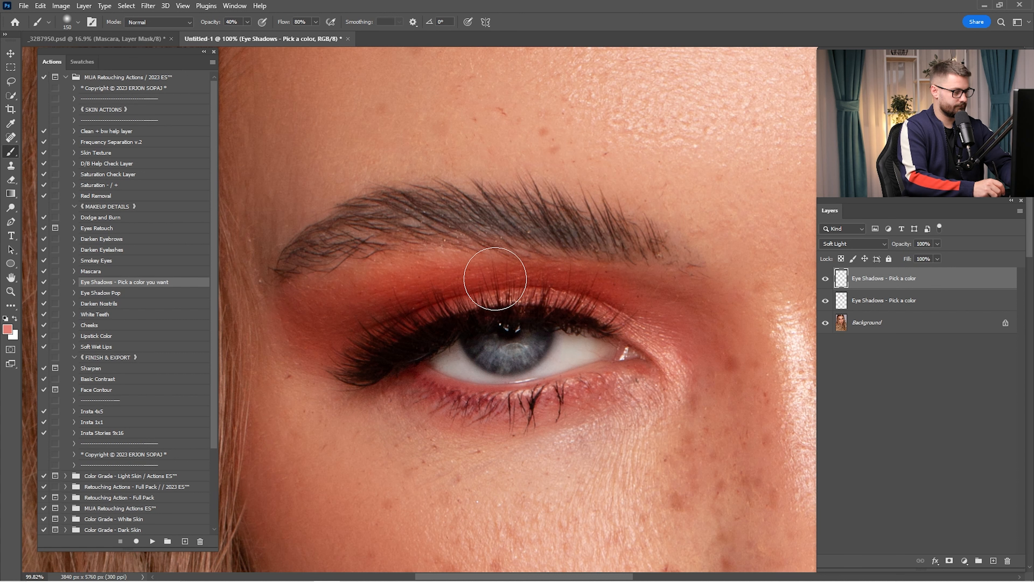
{"action": "key", "text": "ctrl+0"}
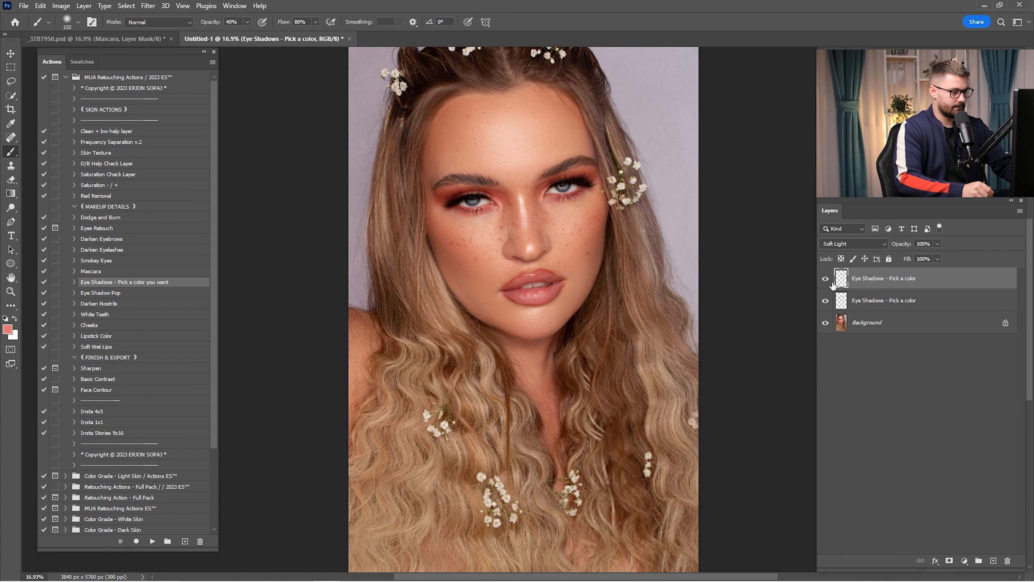
Step: Refine the salmon shadow around both eyes with a 150 px brush lowered to 10% opacity, reducing the brush to 100 px
{"action": "key", "text": "z"}
{"action": "left_click_drag", "start_coordinate": [537, 163], "coordinate": [627, 164]}
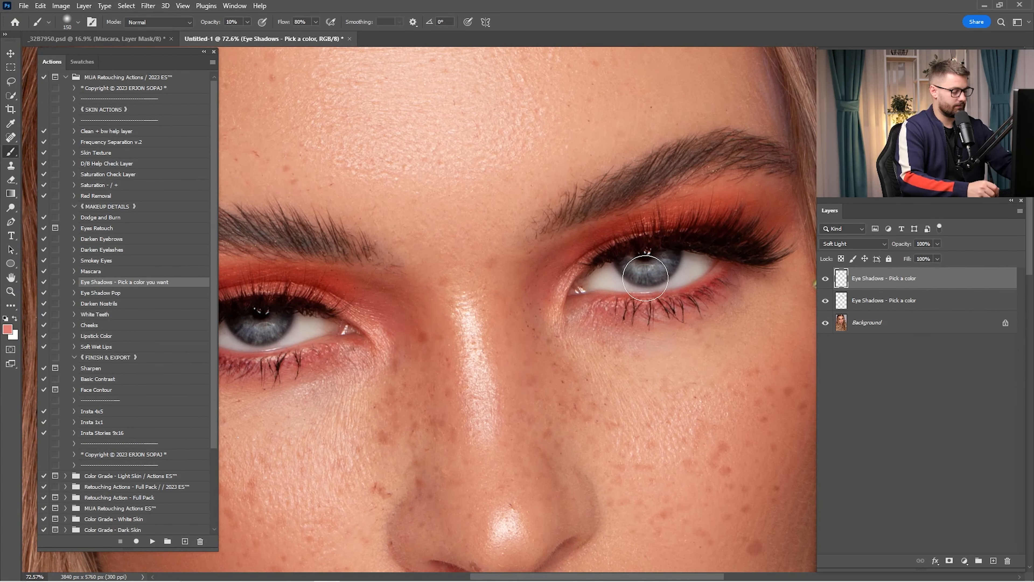
{"action": "key", "text": "space"}
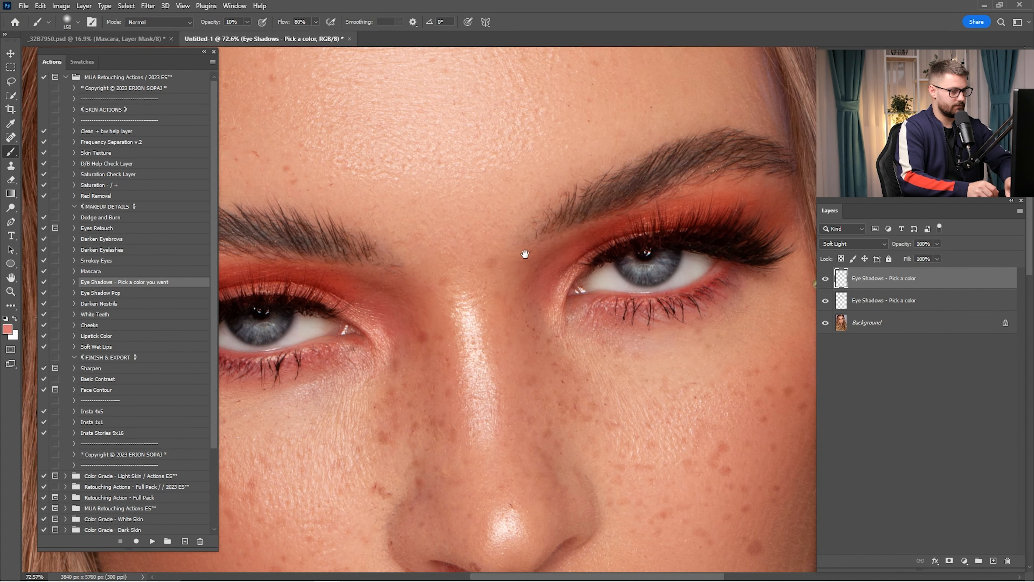
{"action": "left_click_drag", "start_coordinate": [332, 290], "coordinate": [623, 276]}
{"action": "key", "text": "ctrl+0"}
{"action": "key", "text": "bracketleft"}
{"action": "key", "text": "bracketleft"}
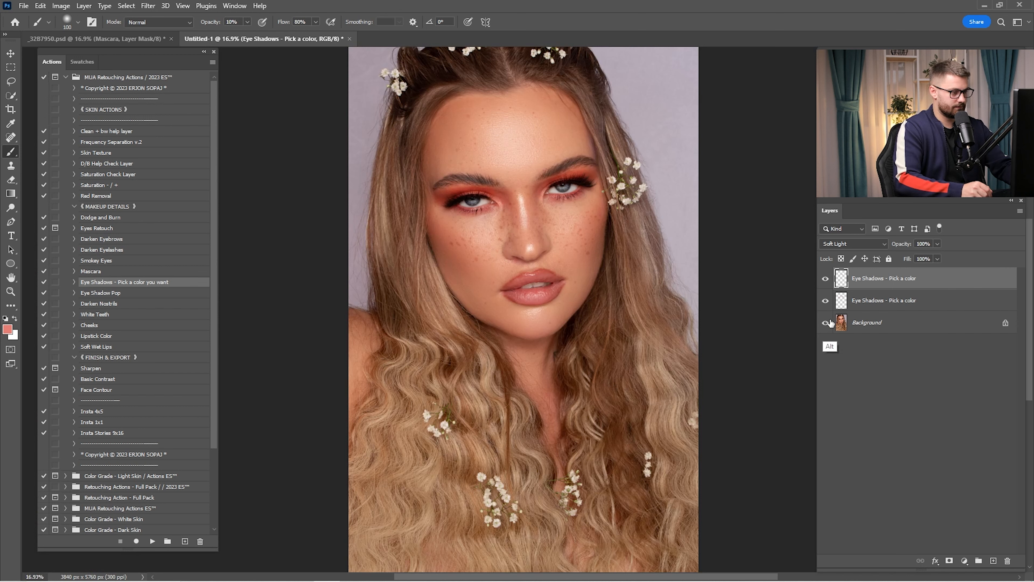
Step: Compare the portrait with the salmon layer hidden, and set the upper Eye Shadows layer's opacity to 35%
{"action": "left_click", "coordinate": [826, 278]}
{"action": "left_click", "coordinate": [835, 292]}
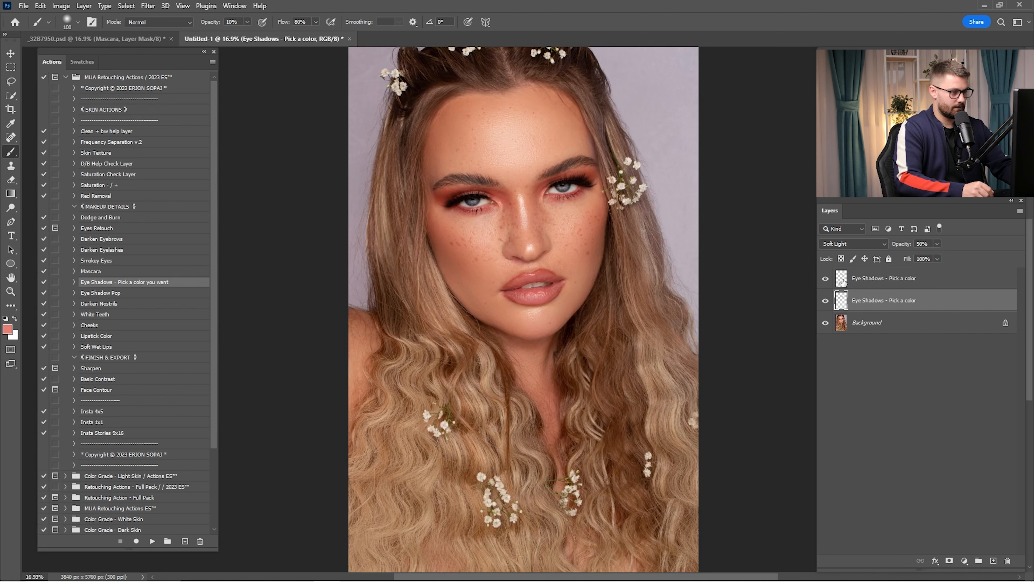
{"action": "left_click", "coordinate": [841, 280]}
{"action": "left_click", "coordinate": [929, 244]}
{"action": "type", "text": "35"}
{"action": "key", "text": "Return"}
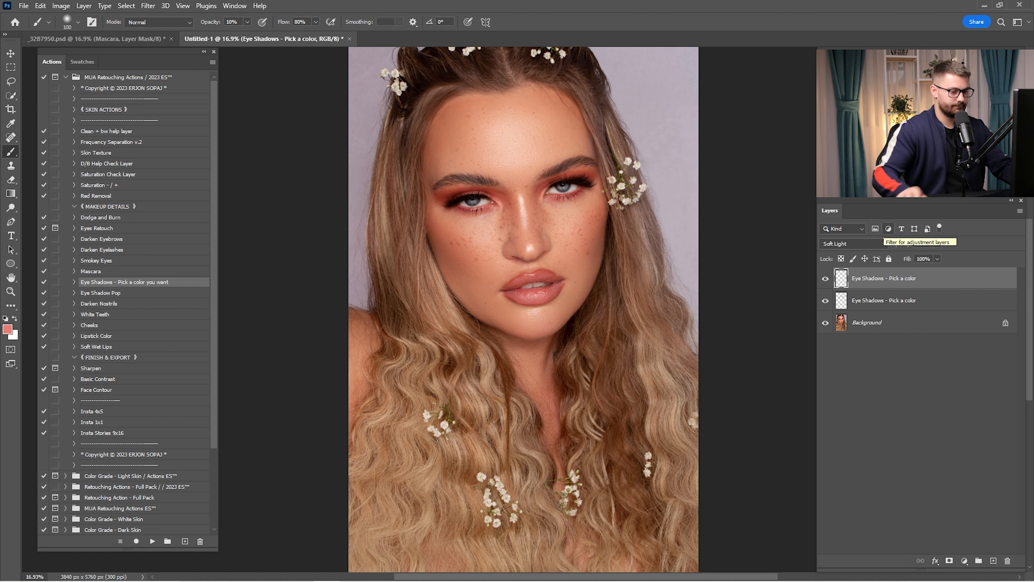
Step: Copy both Eye Shadows - Pick a color layers into _32B7950.psd, aligned with the portrait, and save that file
{"action": "left_click", "coordinate": [879, 305], "text": "shift"}
{"action": "key", "text": "v"}
{"action": "left_click_drag", "start_coordinate": [509, 222], "coordinate": [163, 47]}
{"action": "left_click_drag", "start_coordinate": [464, 138], "coordinate": [465, 140]}
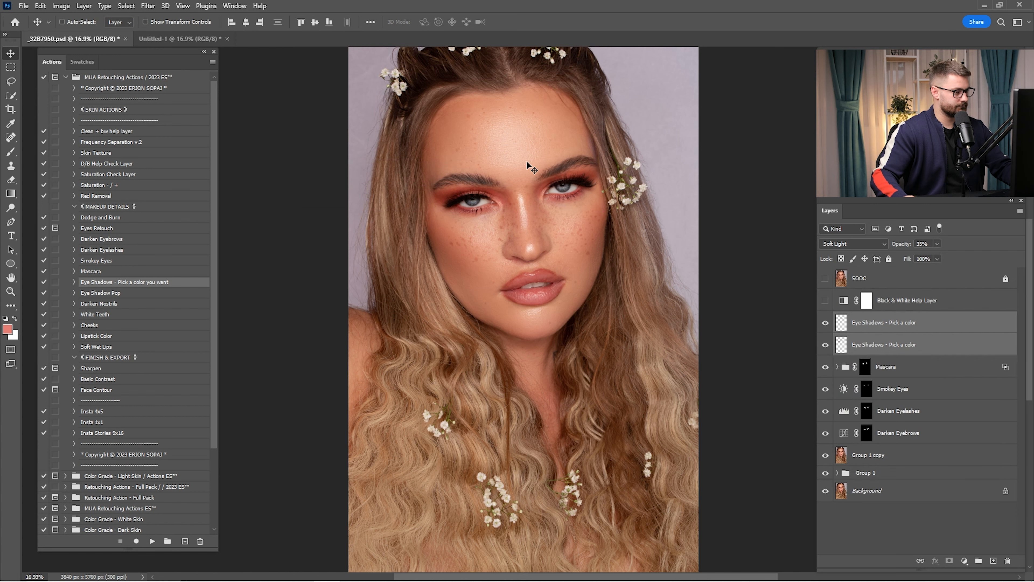
{"action": "left_click", "coordinate": [179, 38]}
{"action": "left_click", "coordinate": [110, 40]}
{"action": "key", "text": "ctrl+s"}
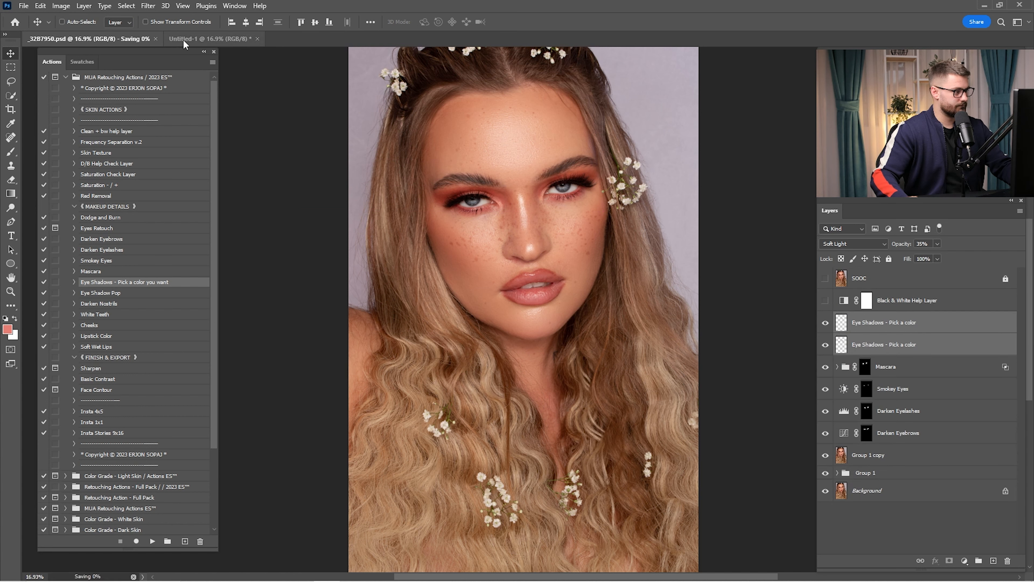
Step: Return to Untitled-1 and merge both Eye Shadows layers with the Background
{"action": "left_click", "coordinate": [184, 41]}
{"action": "left_click", "coordinate": [871, 322], "text": "shift"}
{"action": "right_click", "coordinate": [871, 322]}
{"action": "left_click", "coordinate": [910, 444]}
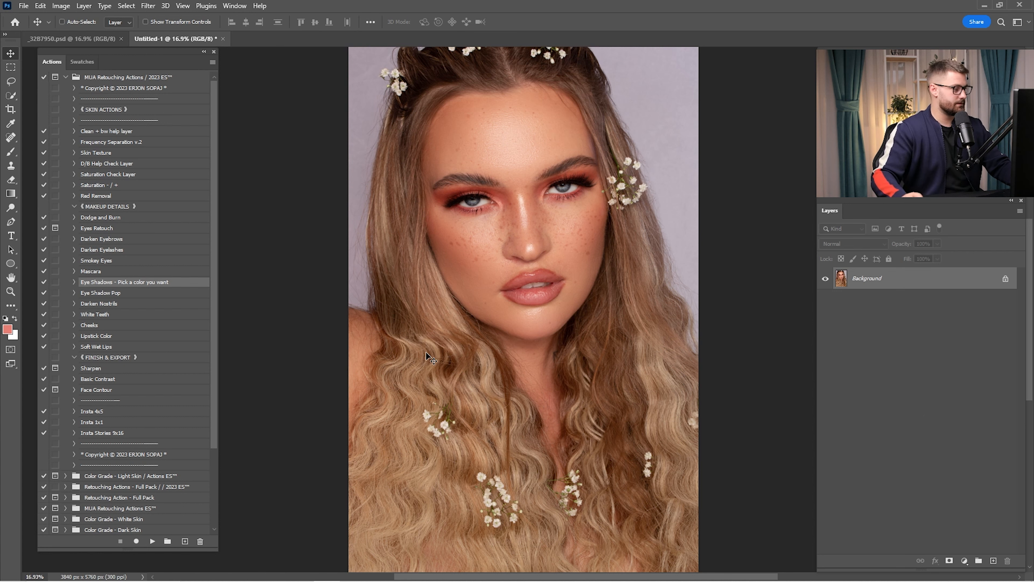
Step: Run the Eye Shadow Pop action and paint its mask white around the right eye with a 125 to 300 px brush at 100% opacity
{"action": "left_click", "coordinate": [109, 293]}
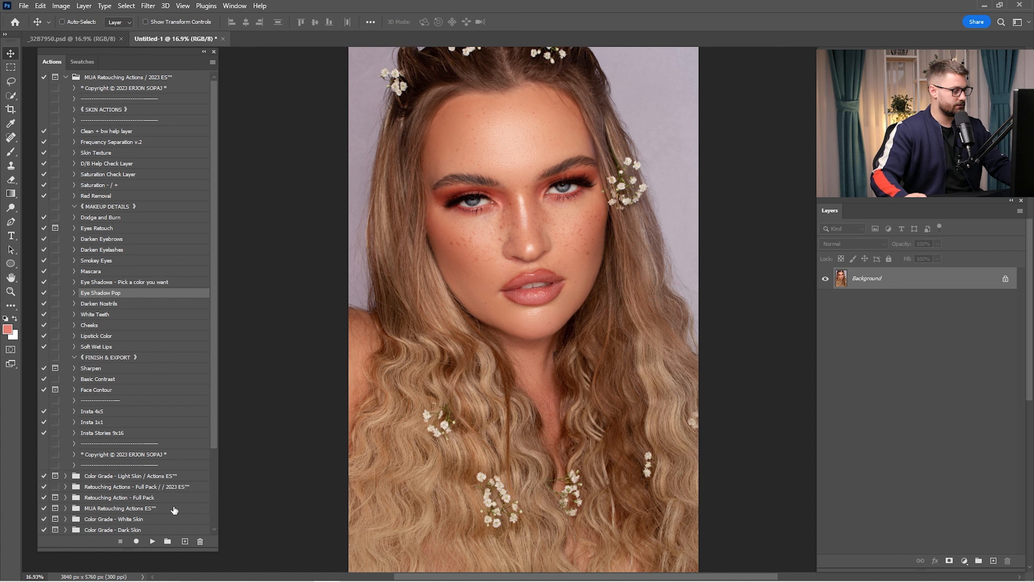
{"action": "left_click", "coordinate": [152, 542]}
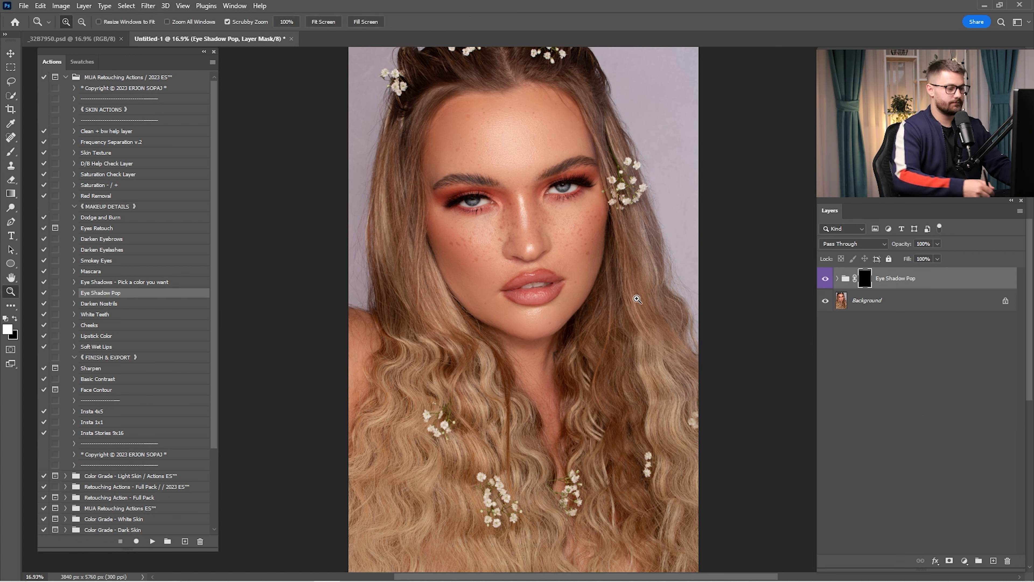
{"action": "key", "text": "z"}
{"action": "left_click_drag", "start_coordinate": [564, 191], "coordinate": [674, 176]}
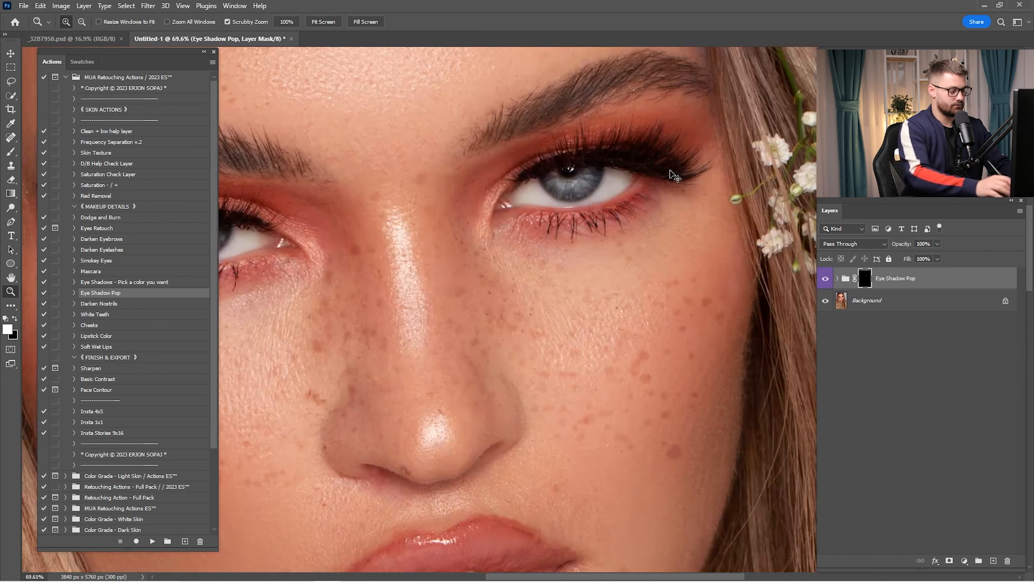
{"action": "left_click_drag", "start_coordinate": [624, 306], "coordinate": [657, 356]}
{"action": "key", "text": "bracketright"}
{"action": "key", "text": "bracketright"}
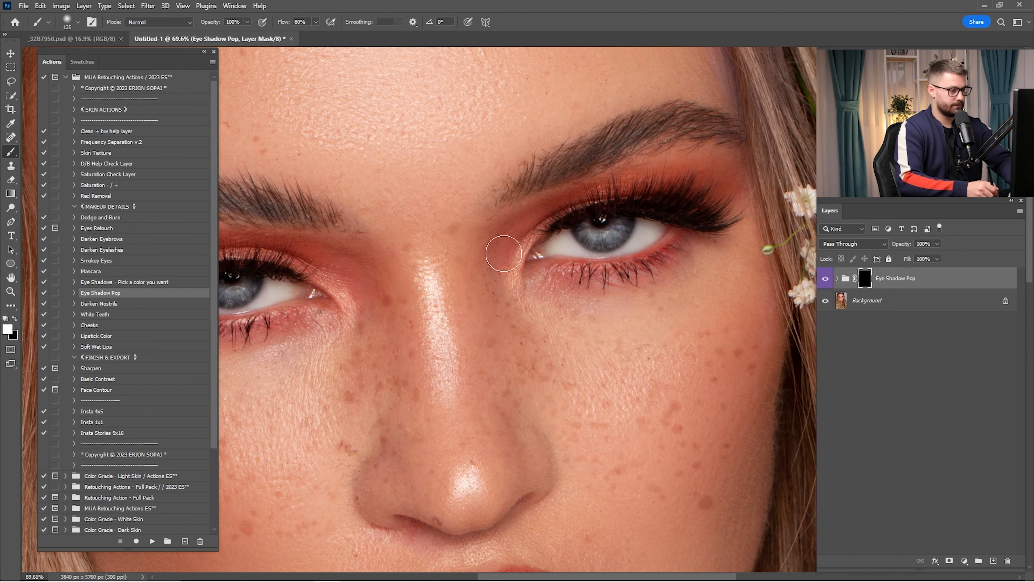
{"action": "mouse_move", "coordinate": [539, 221]}
{"action": "left_mouse_down"}
{"action": "mouse_move", "coordinate": [503, 284]}
{"action": "mouse_move", "coordinate": [564, 192]}
{"action": "mouse_move", "coordinate": [696, 171]}
{"action": "mouse_move", "coordinate": [712, 191]}
{"action": "mouse_move", "coordinate": [678, 257]}
{"action": "mouse_move", "coordinate": [593, 295]}
{"action": "mouse_move", "coordinate": [631, 283]}
{"action": "left_mouse_up"}
{"action": "key", "text": "bracketright"}
{"action": "key", "text": "bracketright"}
{"action": "key", "text": "bracketright"}
{"action": "key", "text": "bracketright"}
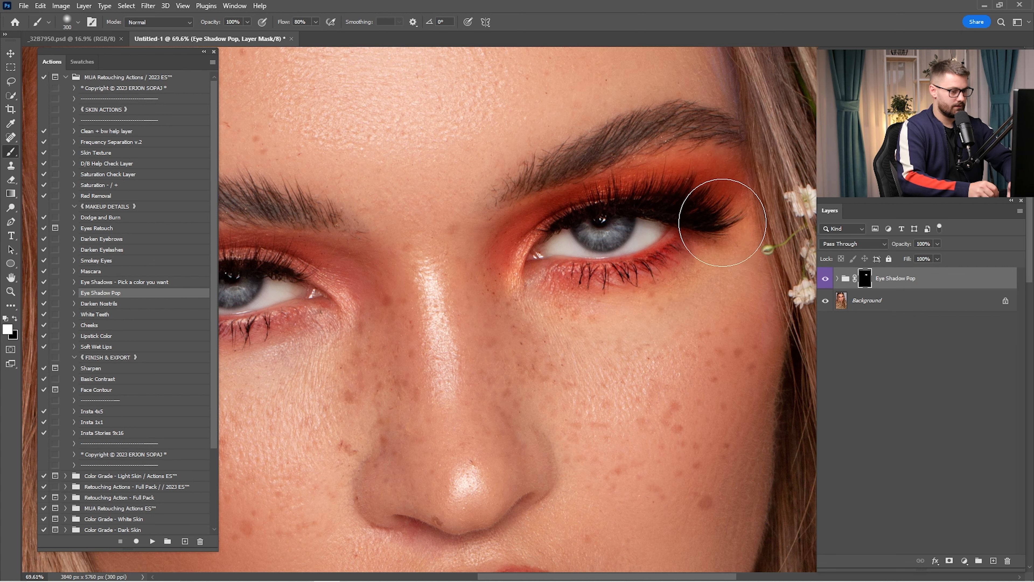
Step: Paint the Eye Shadow Pop mask white around the left eye with a brush of about 250 px at 100% opacity
{"action": "left_click_drag", "start_coordinate": [499, 208], "coordinate": [849, 177]}
{"action": "key", "text": "bracketleft"}
{"action": "mouse_move", "coordinate": [700, 250]}
{"action": "left_mouse_down"}
{"action": "mouse_move", "coordinate": [619, 210]}
{"action": "mouse_move", "coordinate": [524, 212]}
{"action": "mouse_move", "coordinate": [448, 234]}
{"action": "mouse_move", "coordinate": [455, 260]}
{"action": "mouse_move", "coordinate": [483, 283]}
{"action": "mouse_move", "coordinate": [548, 303]}
{"action": "mouse_move", "coordinate": [673, 287]}
{"action": "mouse_move", "coordinate": [566, 307]}
{"action": "left_mouse_up"}
{"action": "key", "text": "bracketleft"}
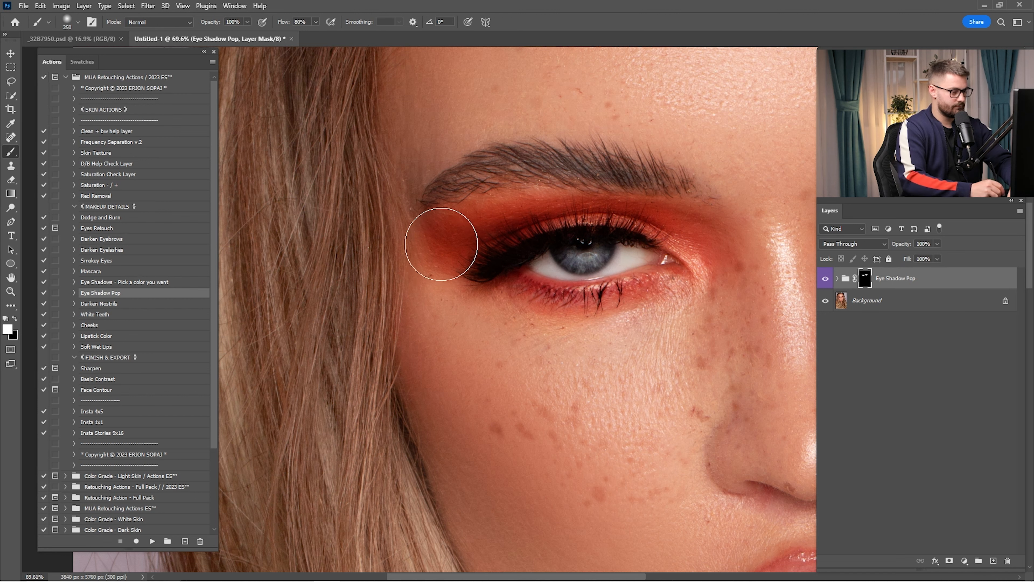
Step: Set the Eye Shadow Pop group's opacity to 25% and compare the eyes with the group hidden and shown
{"action": "key", "text": "ctrl+0"}
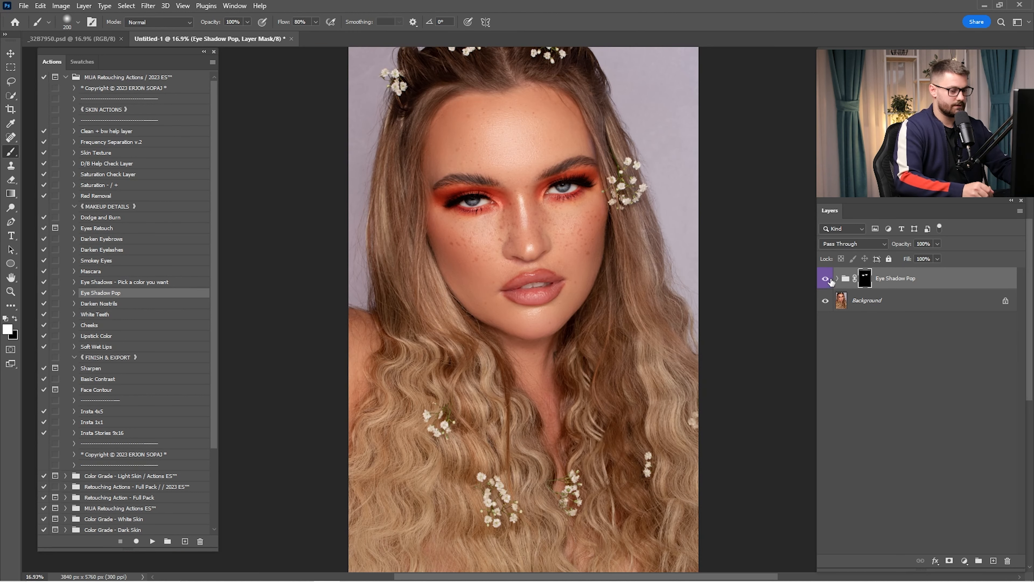
{"action": "left_click", "coordinate": [826, 279]}
{"action": "left_click", "coordinate": [826, 280]}
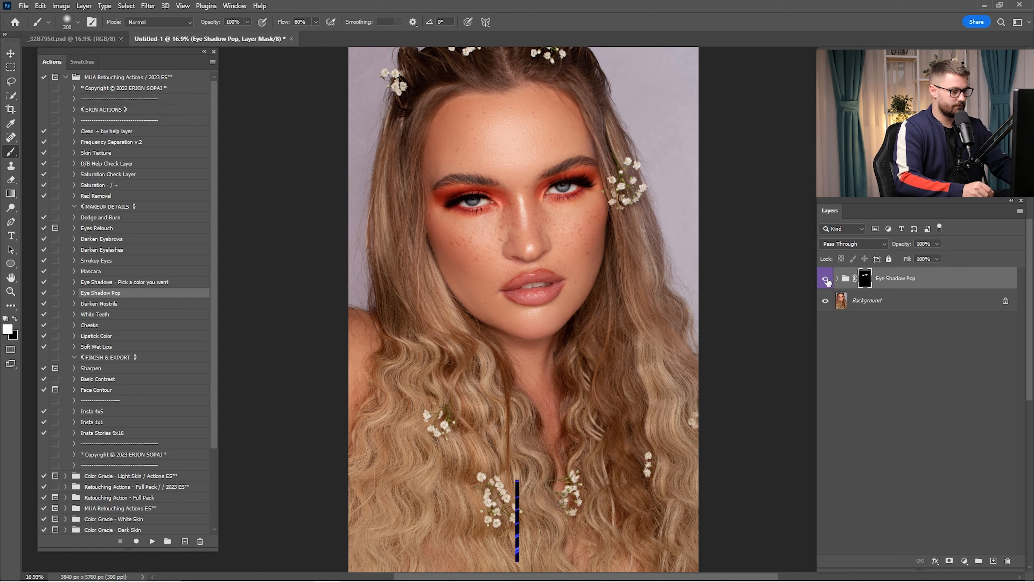
{"action": "left_click", "coordinate": [825, 280]}
{"action": "left_click", "coordinate": [825, 280]}
{"action": "left_click_drag", "start_coordinate": [929, 245], "coordinate": [880, 237]}
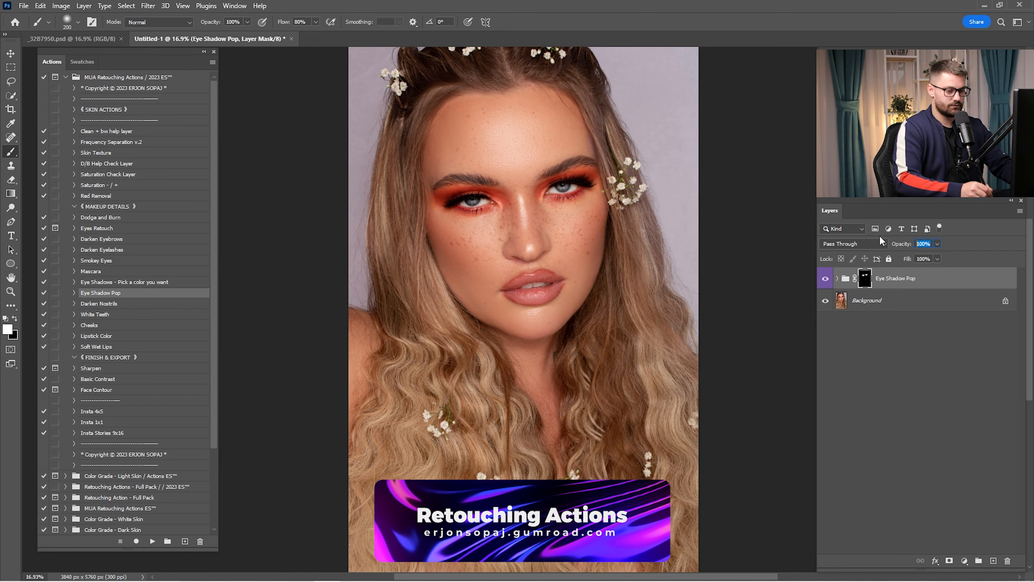
{"action": "type", "text": "25"}
{"action": "key", "text": "Return"}
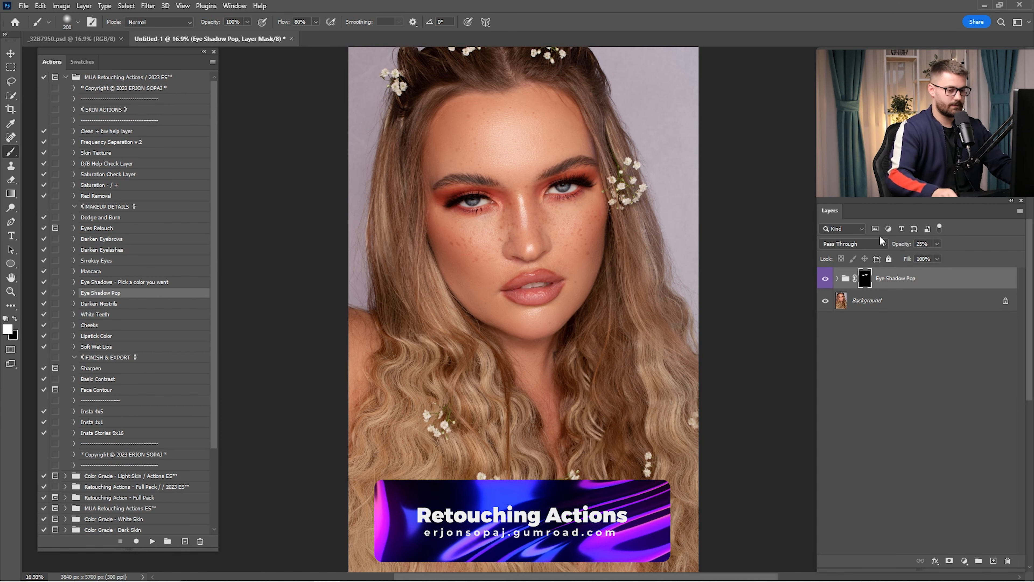
{"action": "left_click", "coordinate": [821, 279]}
{"action": "left_click", "coordinate": [824, 280]}
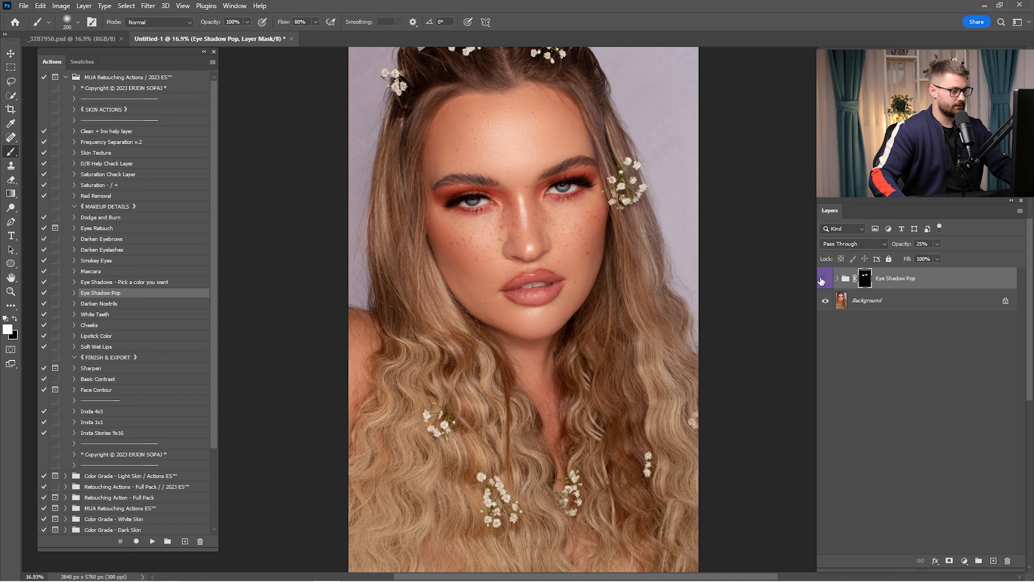
{"action": "left_click", "coordinate": [825, 279]}
{"action": "left_click", "coordinate": [824, 280]}
Step: Copy the Eye Shadow Pop group into _32B7950.psd and return to Untitled-1
{"action": "key", "text": "v"}
{"action": "left_click_drag", "start_coordinate": [495, 165], "coordinate": [300, 115]}
{"action": "left_click", "coordinate": [220, 40]}
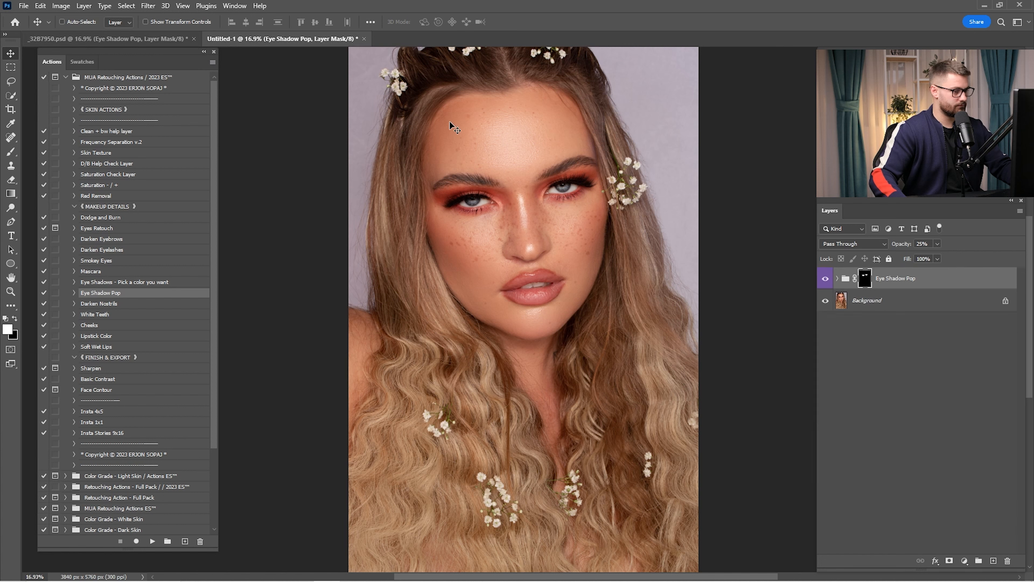
Step: Merge the Eye Shadow Pop group with the Background in Untitled-1
{"action": "left_click", "coordinate": [874, 305]}
{"action": "right_click", "coordinate": [894, 286]}
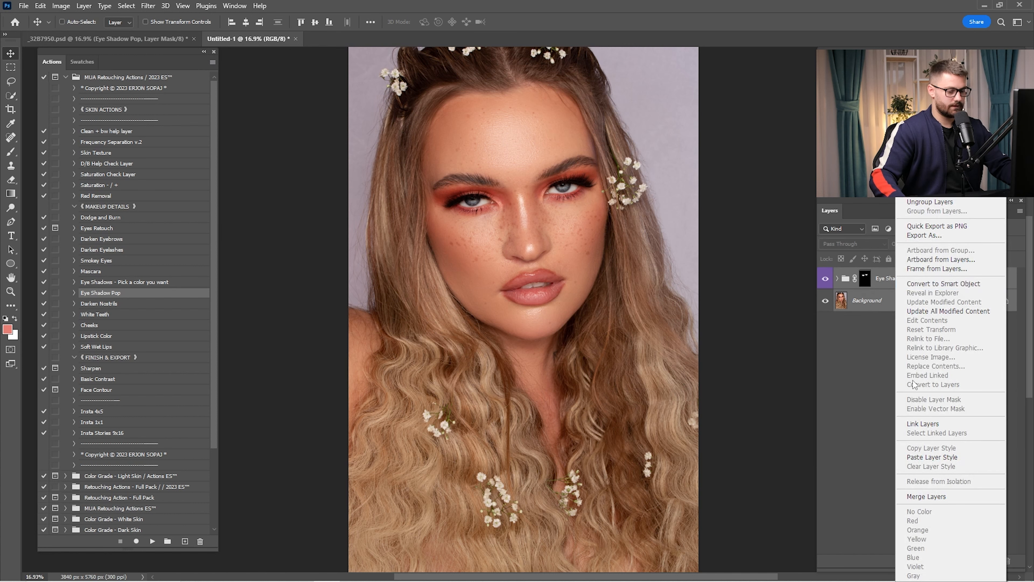
{"action": "left_click", "coordinate": [954, 499]}
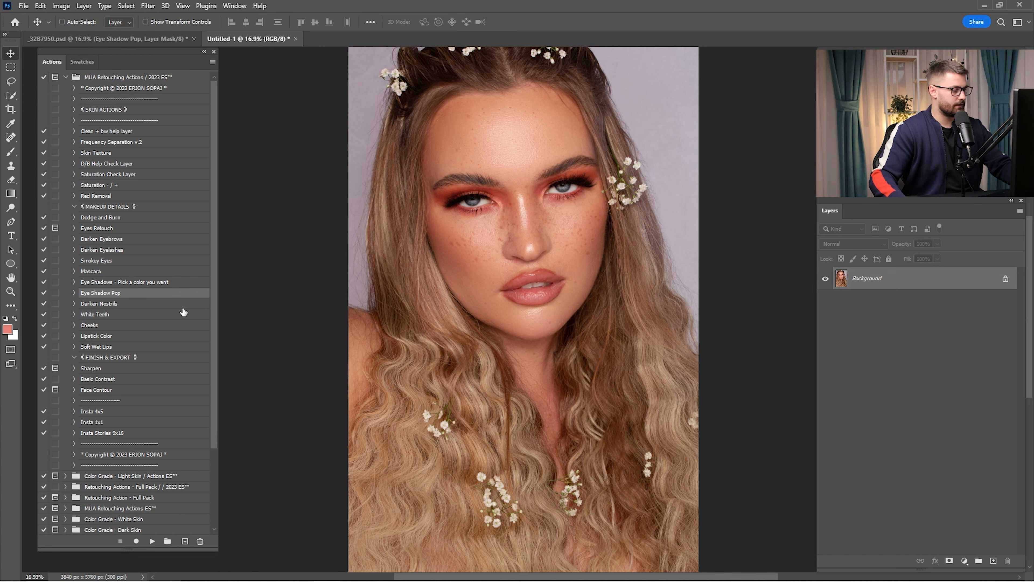
Step: Run the Cheeks action on the merged portrait
{"action": "left_click", "coordinate": [118, 338]}
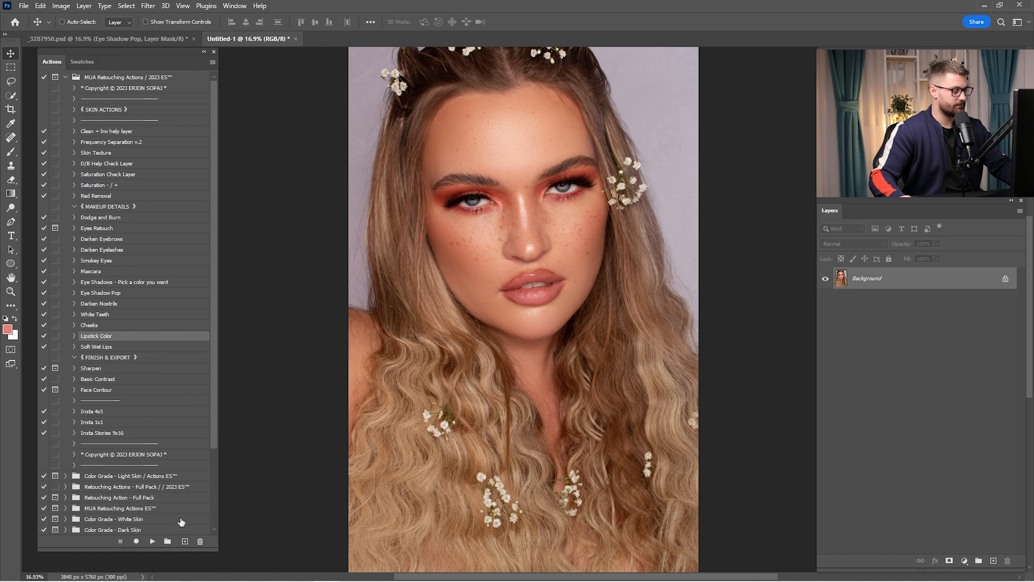
{"action": "left_click", "coordinate": [94, 328]}
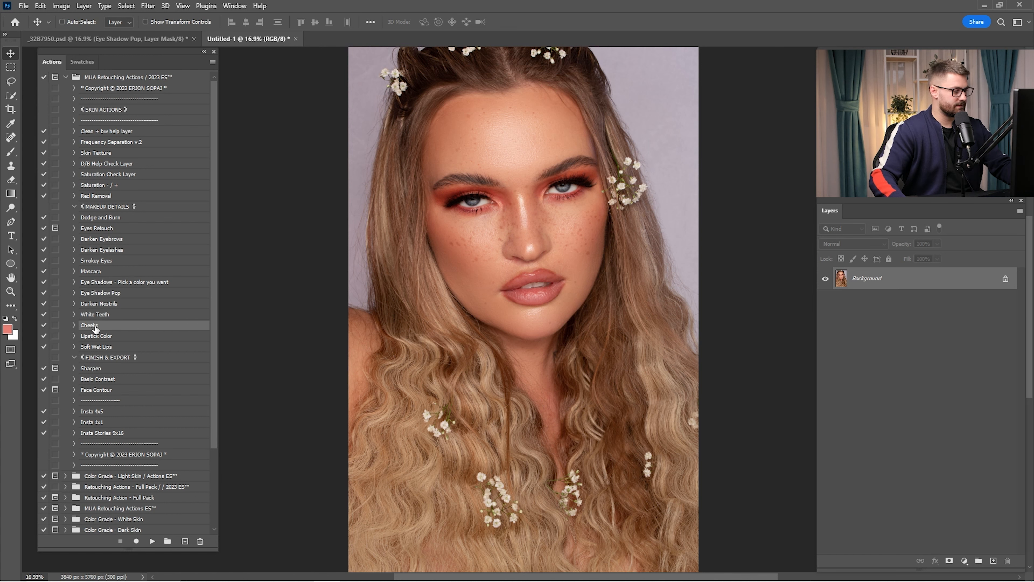
{"action": "left_click", "coordinate": [153, 542]}
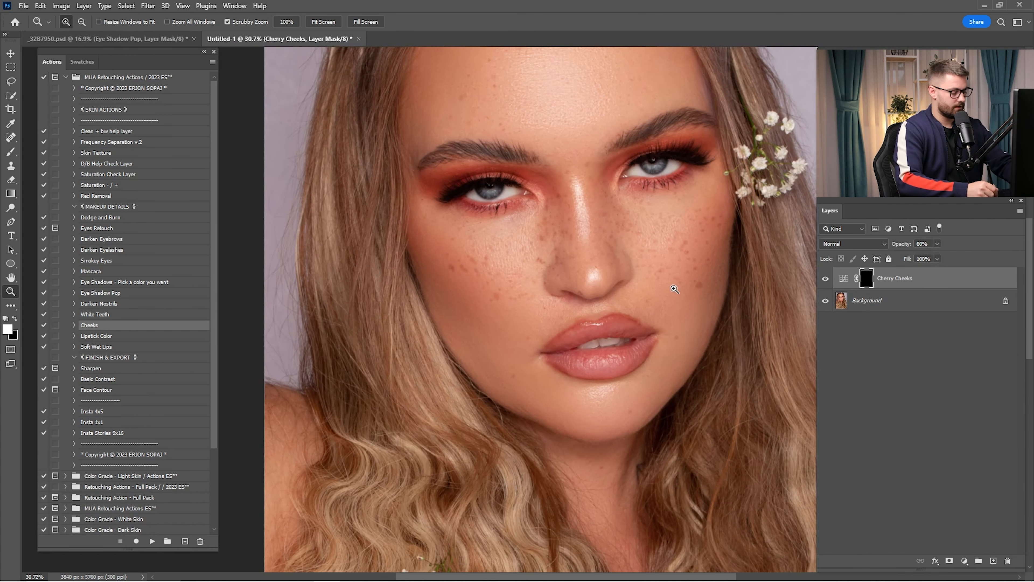
Step: Paint the Cherry Cheeks mask white over both cheeks with a 400 to 500 px brush at 40% opacity
{"action": "key", "text": "b"}
{"action": "mouse_move", "coordinate": [734, 242]}
{"action": "left_mouse_down"}
{"action": "mouse_move", "coordinate": [715, 233]}
{"action": "mouse_move", "coordinate": [697, 270]}
{"action": "mouse_move", "coordinate": [719, 237]}
{"action": "mouse_move", "coordinate": [700, 261]}
{"action": "mouse_move", "coordinate": [726, 250]}
{"action": "left_mouse_up"}
{"action": "key", "text": "ctrl+z"}
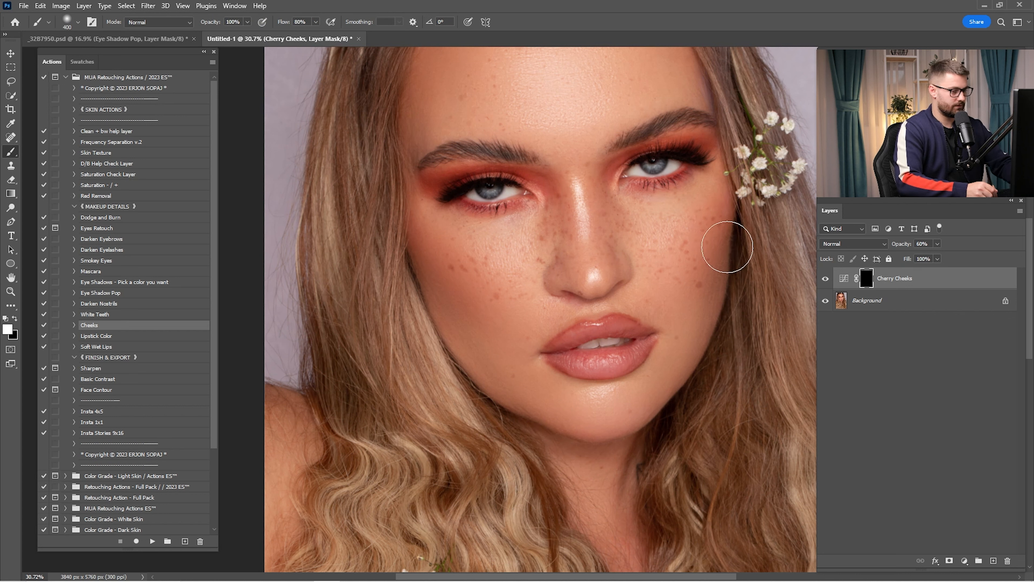
{"action": "key", "text": "bracketright"}
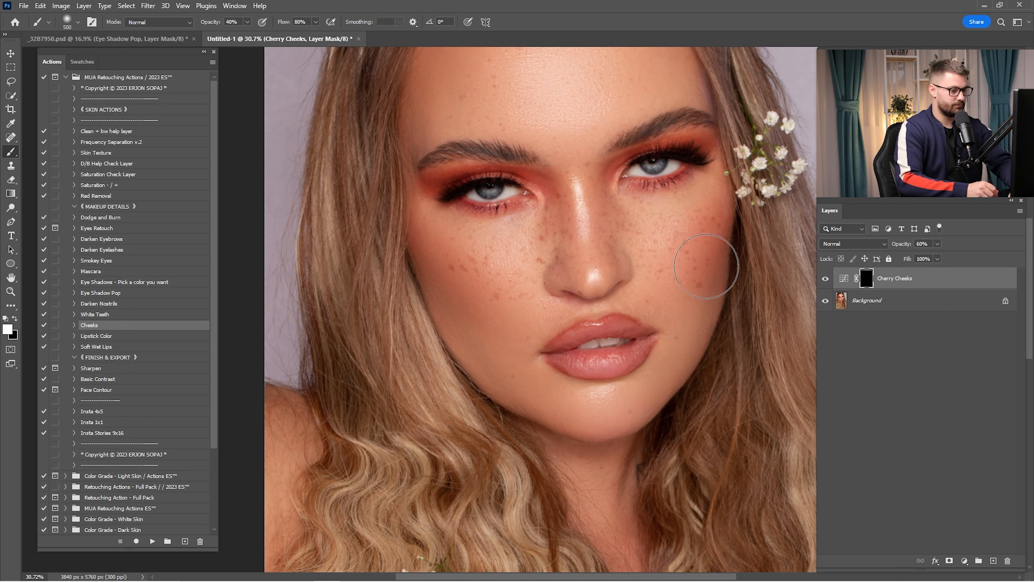
{"action": "mouse_move", "coordinate": [452, 281]}
{"action": "left_mouse_down"}
{"action": "mouse_move", "coordinate": [438, 266]}
{"action": "mouse_move", "coordinate": [475, 296]}
{"action": "mouse_move", "coordinate": [423, 250]}
{"action": "left_mouse_up"}
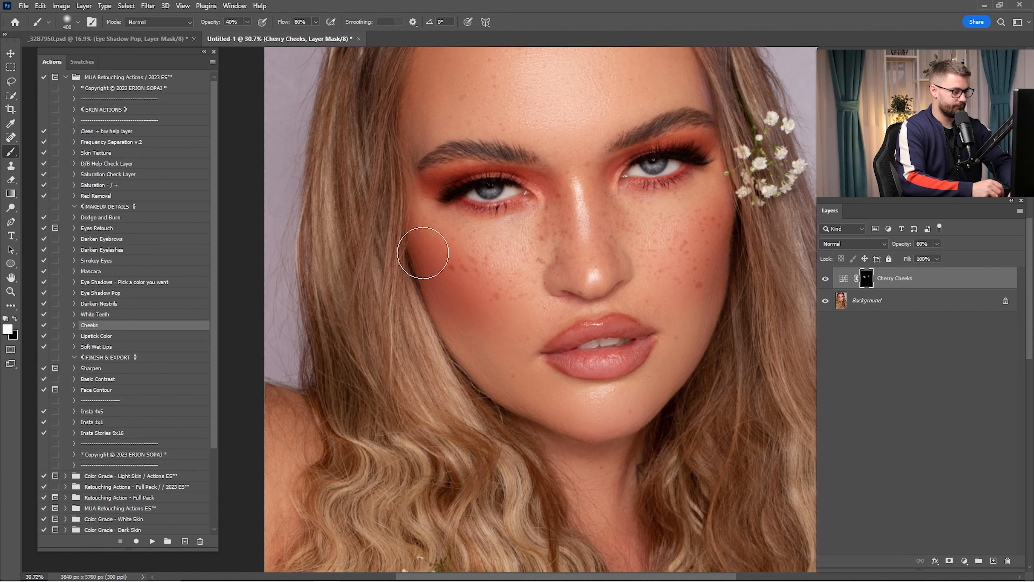
{"action": "left_click_drag", "start_coordinate": [692, 234], "coordinate": [710, 248]}
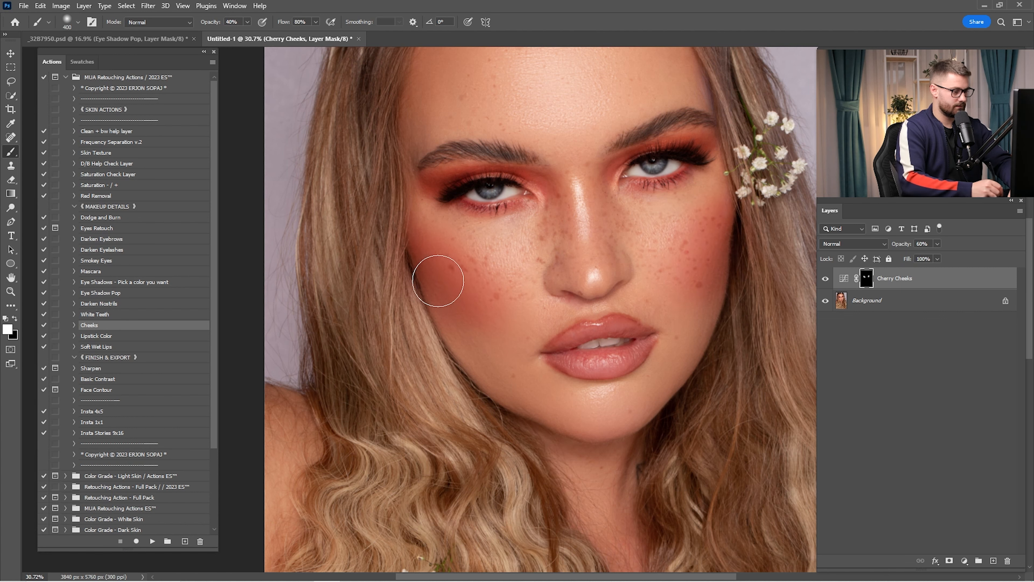
{"action": "key", "text": "bracketleft"}
Step: Compare the full portrait with the Cherry Cheeks layer hidden and shown
{"action": "key", "text": "ctrl+0"}
{"action": "left_click", "coordinate": [825, 280]}
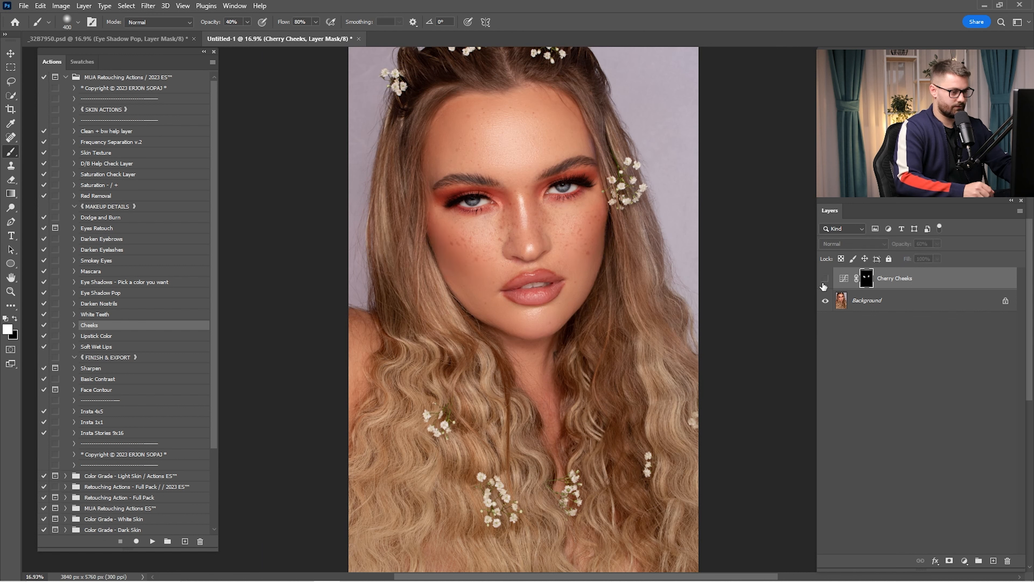
{"action": "left_click", "coordinate": [825, 280]}
{"action": "left_click", "coordinate": [825, 281]}
{"action": "left_click", "coordinate": [825, 279]}
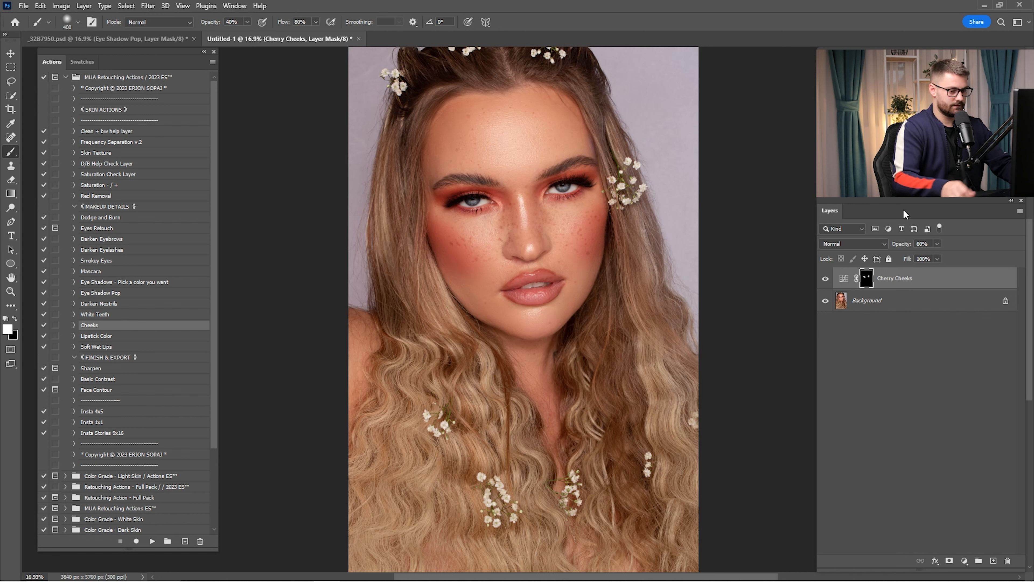
Step: Split the Cherry Cheeks underlying-layer Blend If highlights to 161 / 237, lower the layer opacity to 42% and compare the effect
{"action": "double_click", "coordinate": [976, 286]}
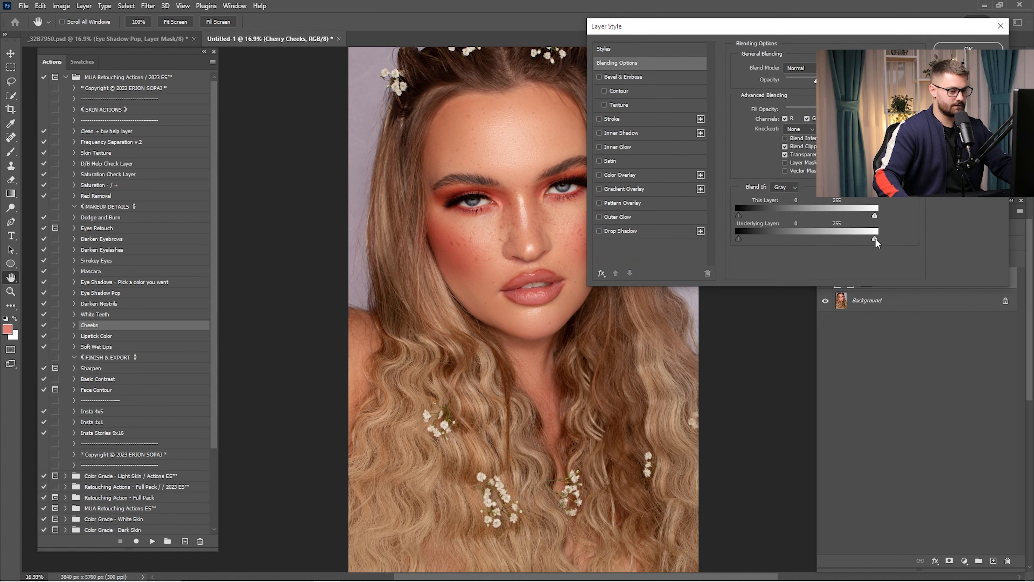
{"action": "left_click_drag", "start_coordinate": [852, 243], "coordinate": [819, 241]}
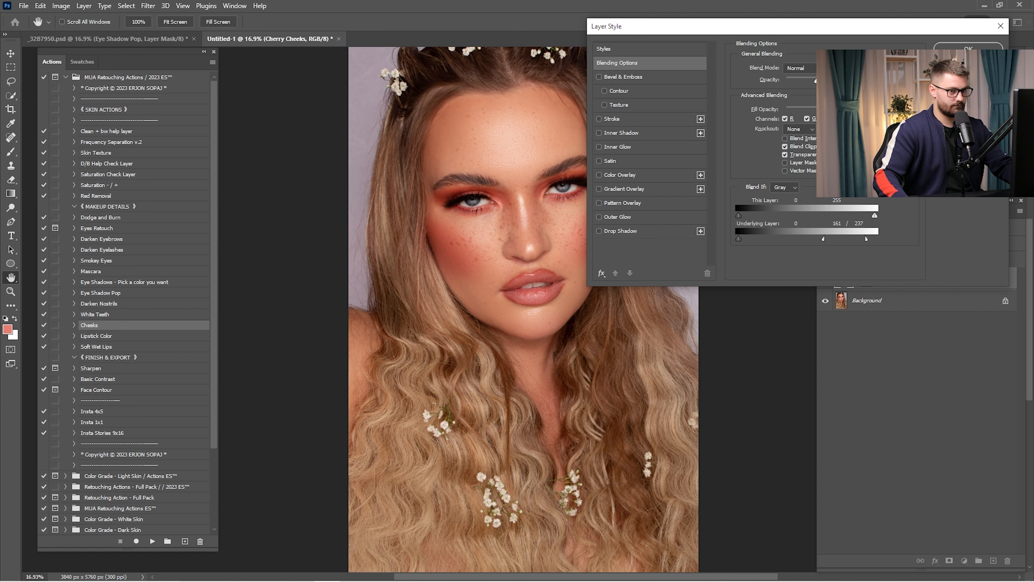
{"action": "left_click", "coordinate": [968, 48]}
{"action": "left_click", "coordinate": [825, 279]}
{"action": "left_click", "coordinate": [826, 279]}
{"action": "left_click", "coordinate": [826, 279]}
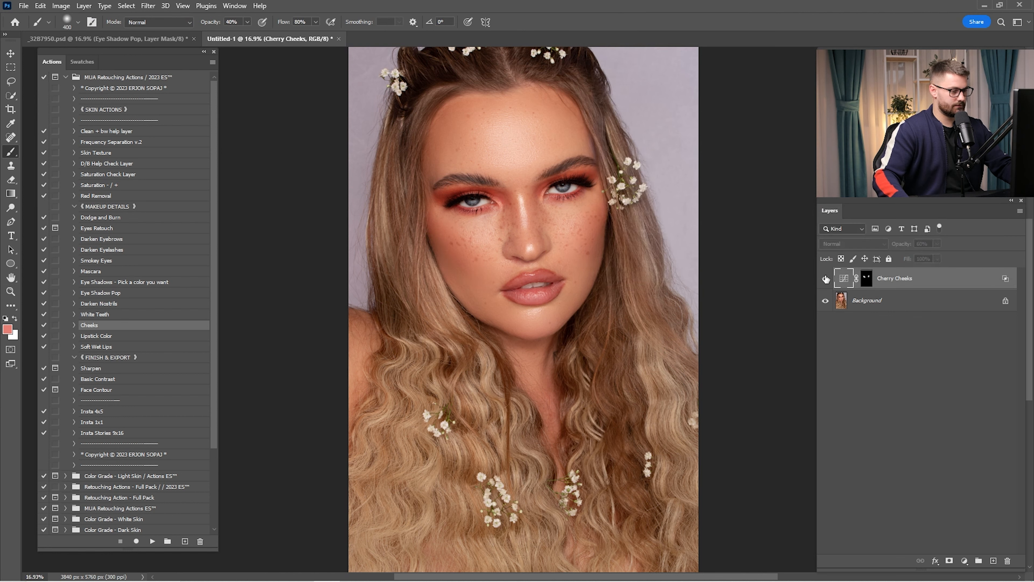
{"action": "left_click", "coordinate": [825, 278]}
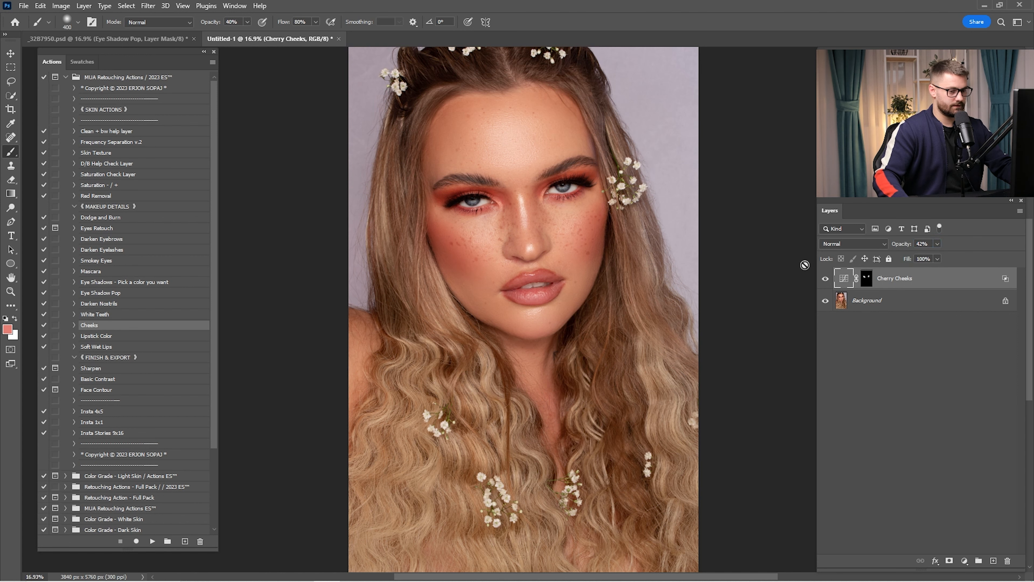
Step: Paint the Cherry Cheeks mask black over the hair beside both cheeks with a 175 px brush at 100% opacity
{"action": "left_click", "coordinate": [866, 278]}
{"action": "key", "text": "z"}
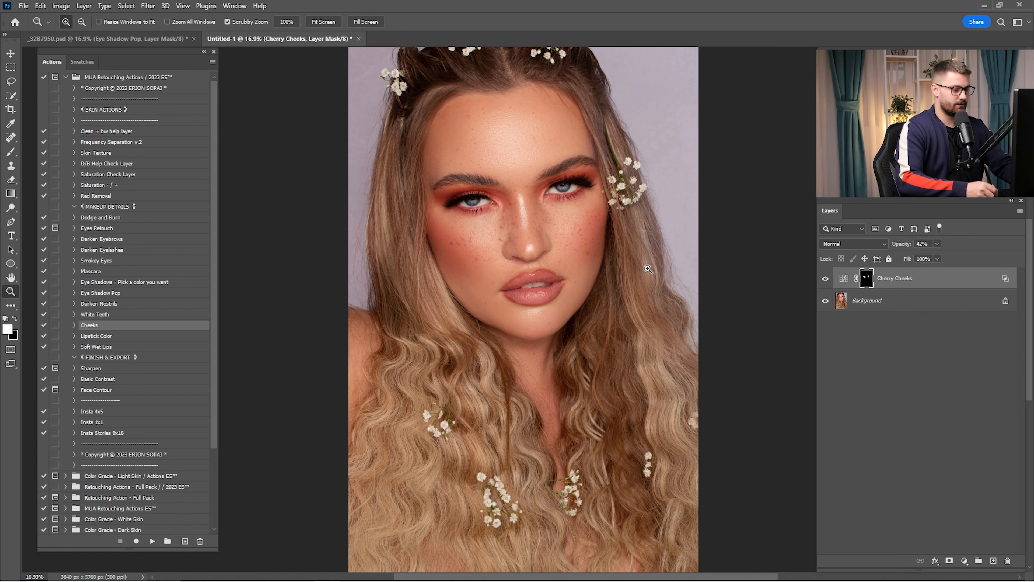
{"action": "left_click_drag", "start_coordinate": [593, 245], "coordinate": [638, 244]}
{"action": "key", "text": "x"}
{"action": "key", "text": "b"}
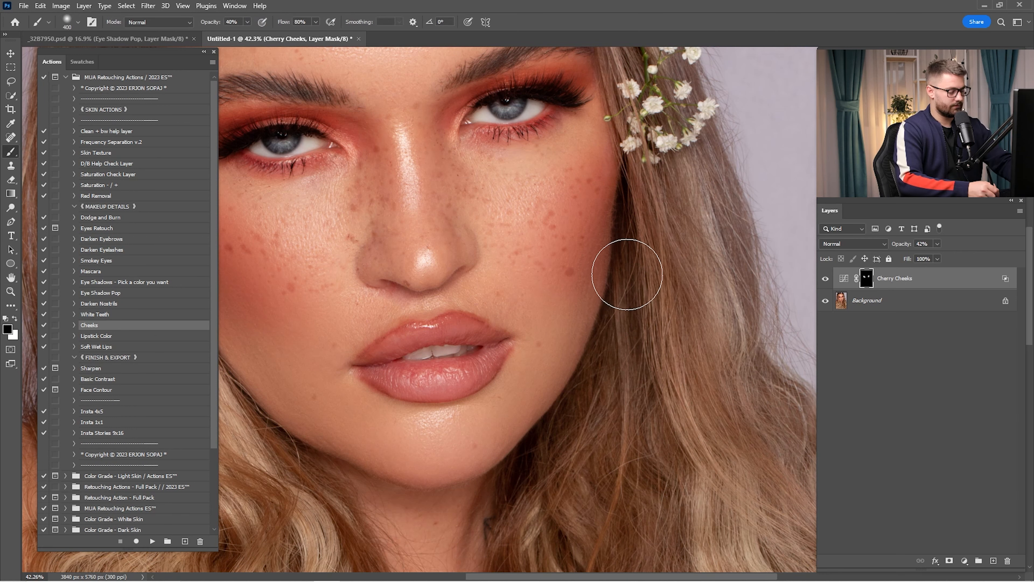
{"action": "key", "text": "bracketleft"}
{"action": "key", "text": "bracketleft"}
{"action": "key", "text": "bracketleft"}
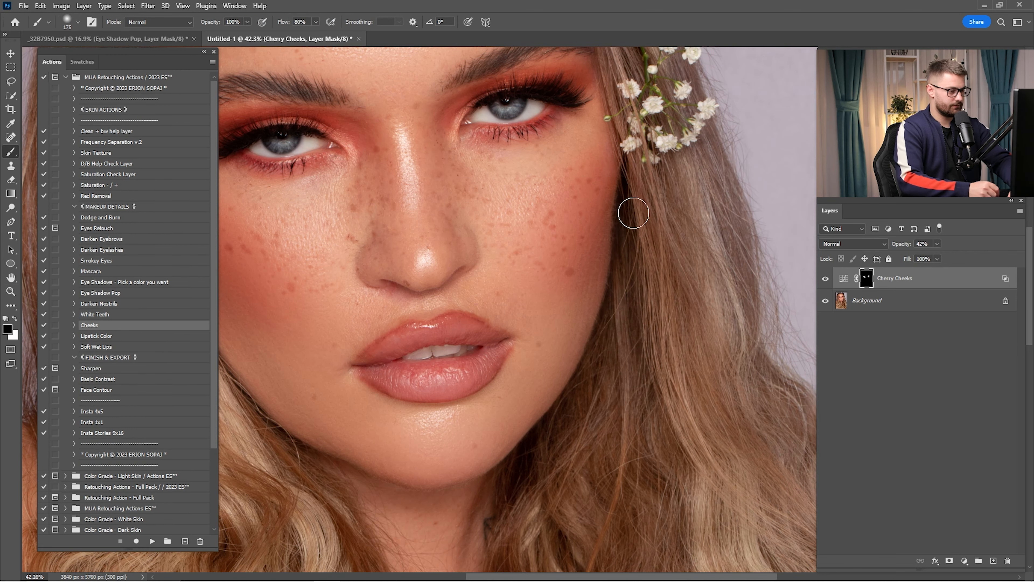
{"action": "left_click_drag", "start_coordinate": [541, 251], "coordinate": [619, 278]}
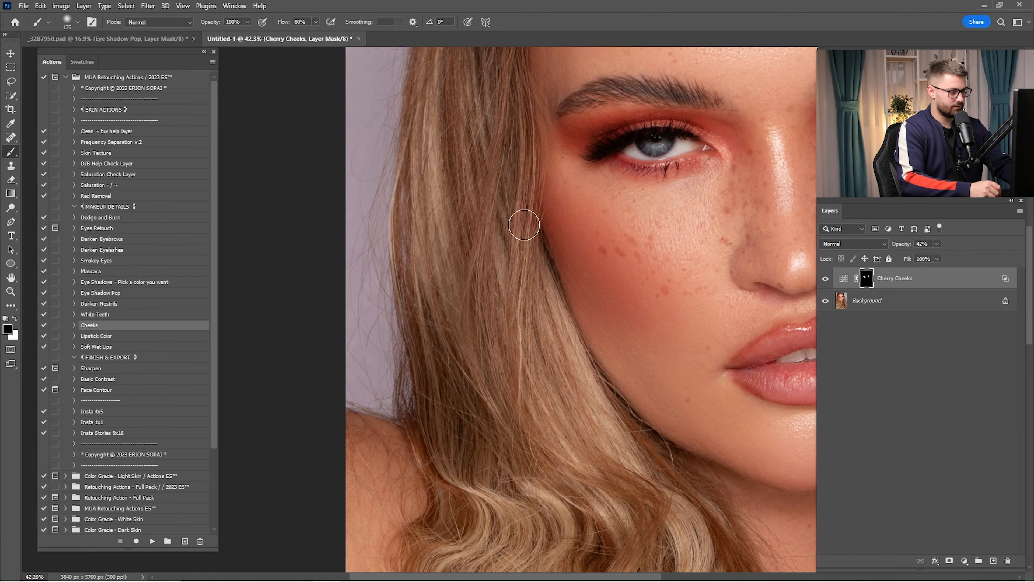
{"action": "left_click_drag", "start_coordinate": [745, 241], "coordinate": [478, 388]}
Step: Check the whole portrait and set the Cherry Cheeks layer opacity to 25%
{"action": "key", "text": "ctrl+0"}
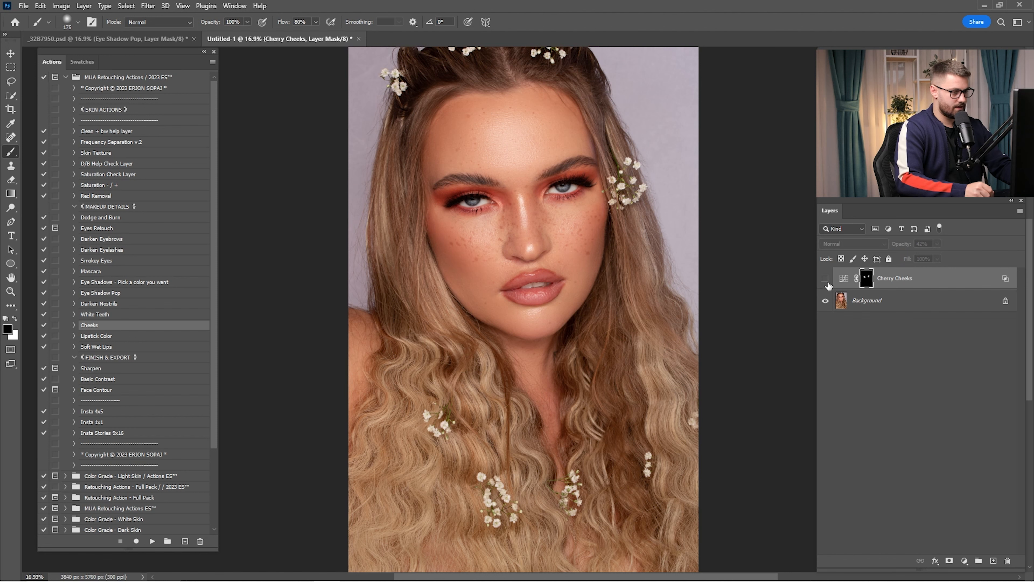
{"action": "type", "text": "25"}
{"action": "key", "text": "Return"}
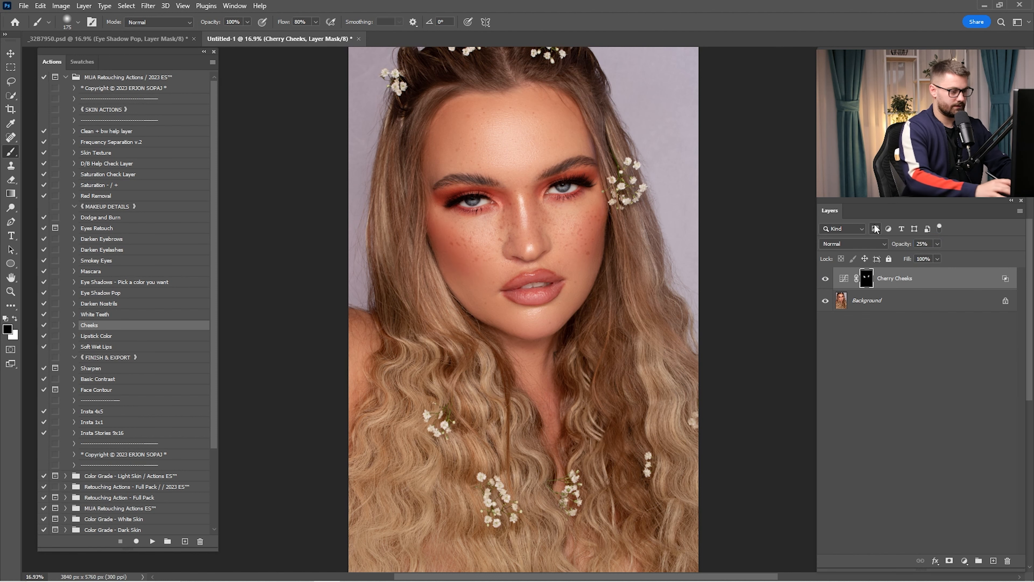
Step: Copy the Cherry Cheeks layer into _32B7950.psd above the Eye Shadow Pop group
{"action": "key", "text": "v"}
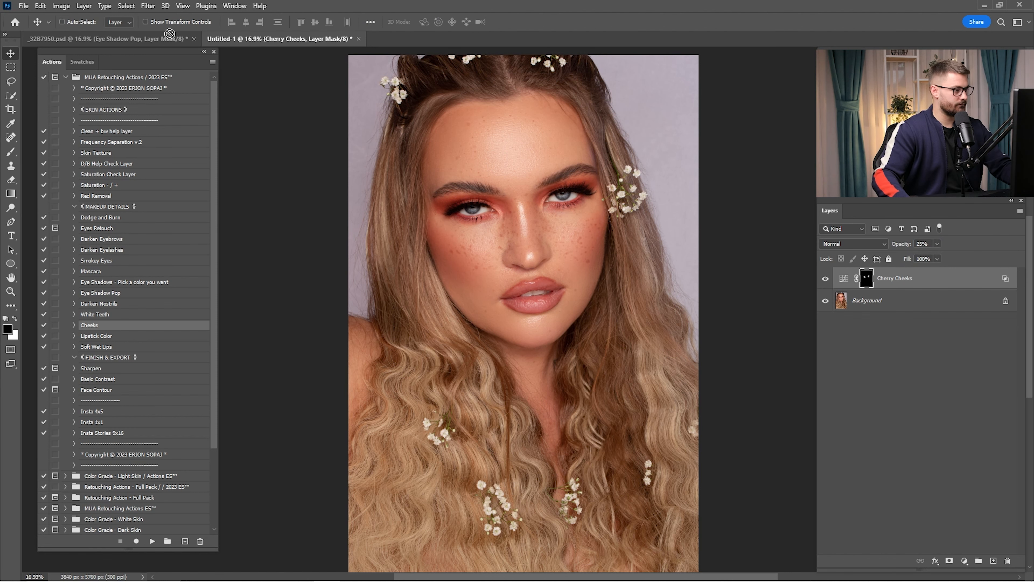
{"action": "left_click", "coordinate": [164, 38]}
{"action": "left_click_drag", "start_coordinate": [395, 100], "coordinate": [396, 101]}
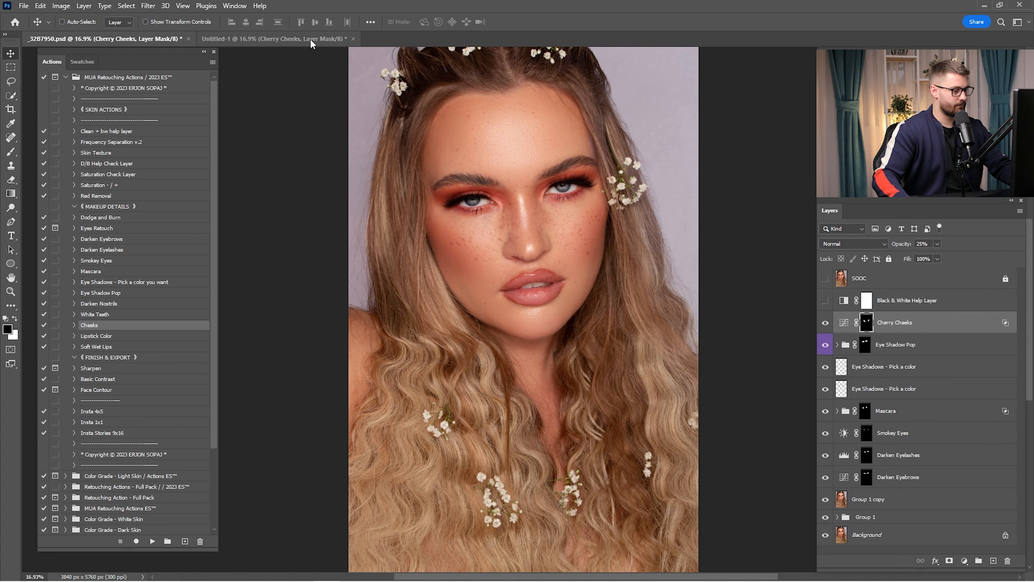
Step: Merge Cherry Cheeks with the Background in Untitled-1 and run the Lipstick Color action
{"action": "left_click", "coordinate": [310, 39]}
{"action": "left_click", "coordinate": [869, 300], "text": "shift"}
{"action": "right_click", "coordinate": [869, 300]}
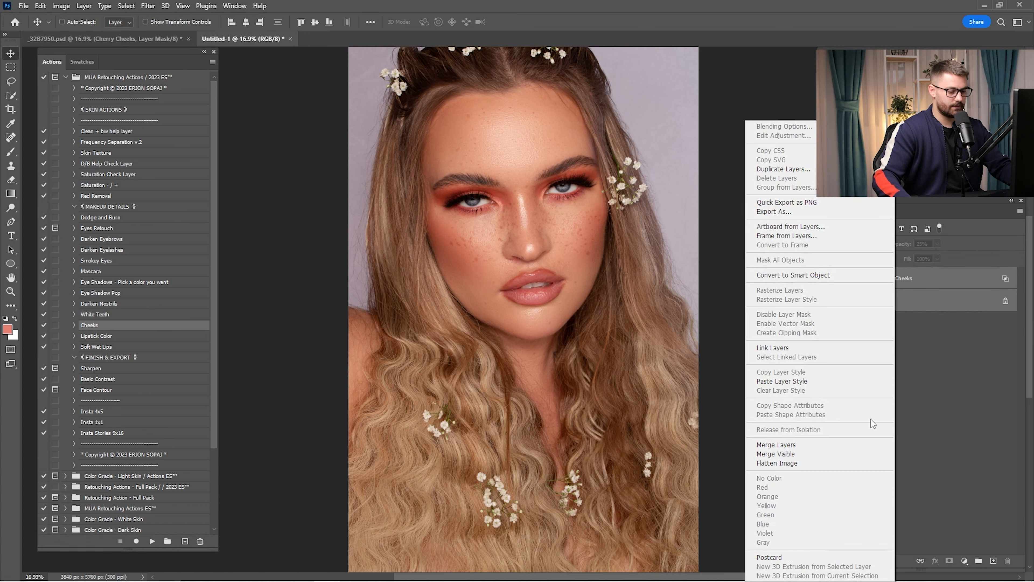
{"action": "left_click", "coordinate": [863, 444]}
{"action": "left_click", "coordinate": [98, 336]}
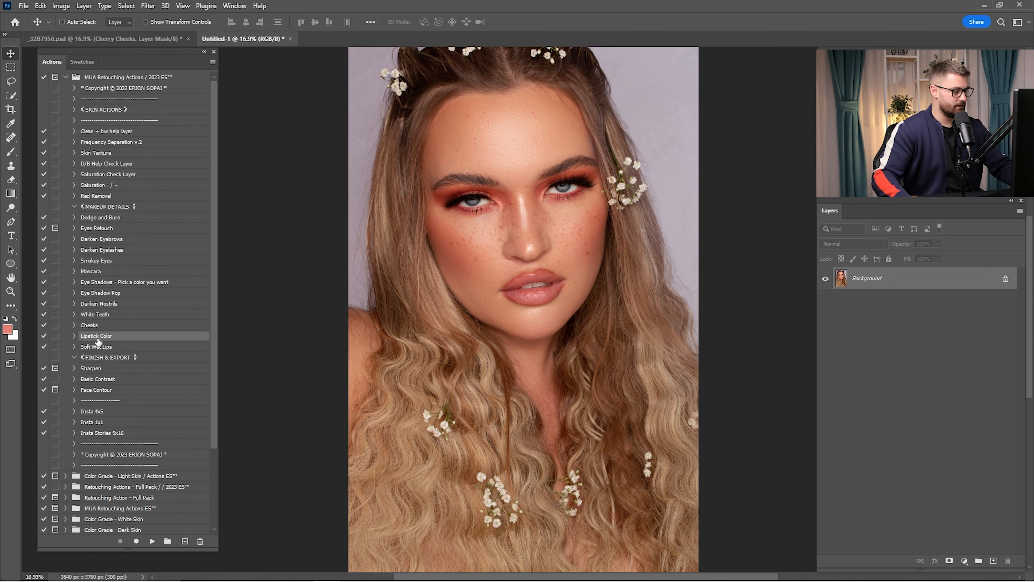
{"action": "left_click", "coordinate": [151, 541]}
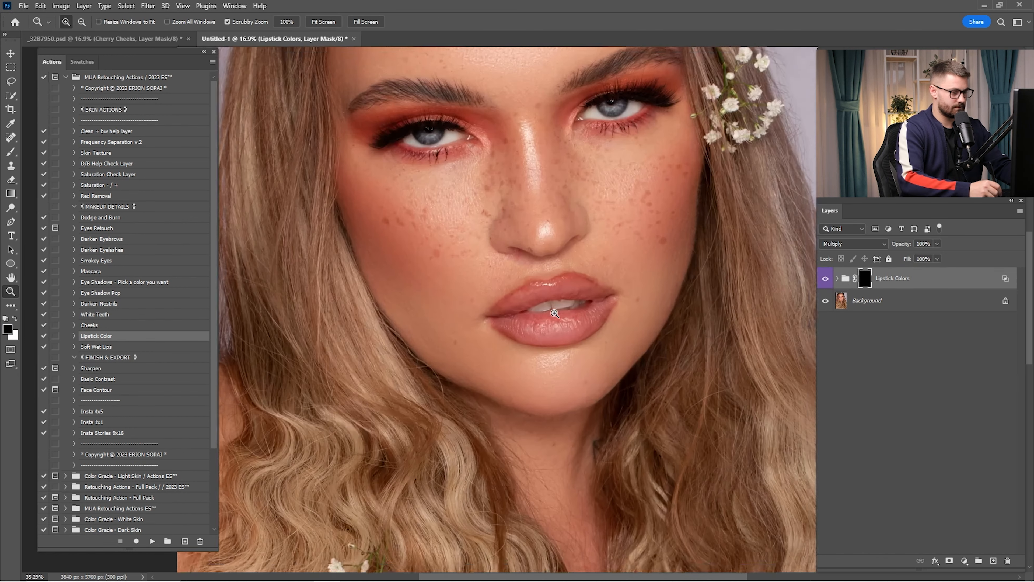
Step: Draw a closed Pen tool path around the outer contour of both lips
{"action": "left_click_drag", "start_coordinate": [555, 313], "coordinate": [643, 273]}
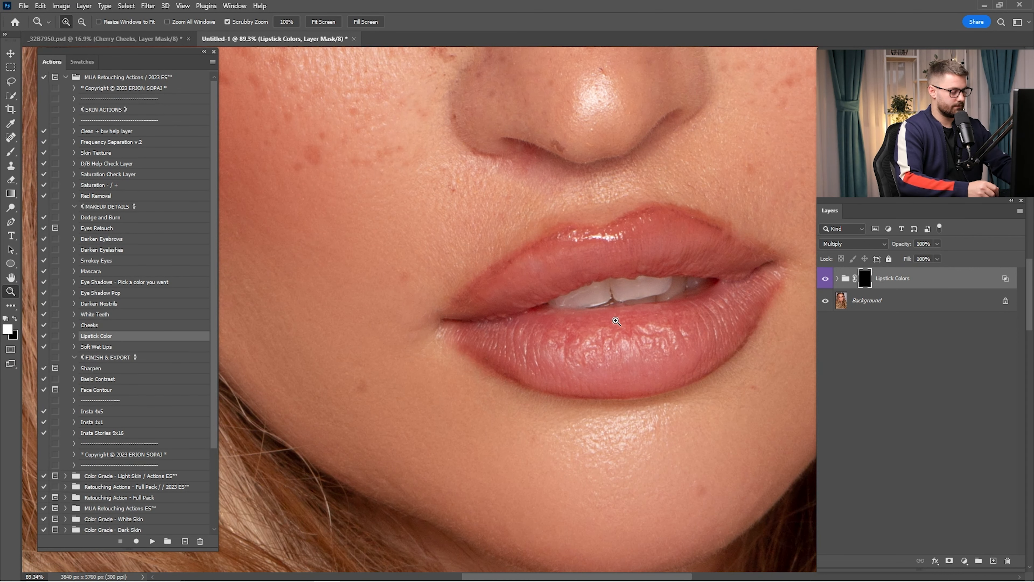
{"action": "left_click_drag", "start_coordinate": [474, 308], "coordinate": [476, 309]}
{"action": "key", "text": "p"}
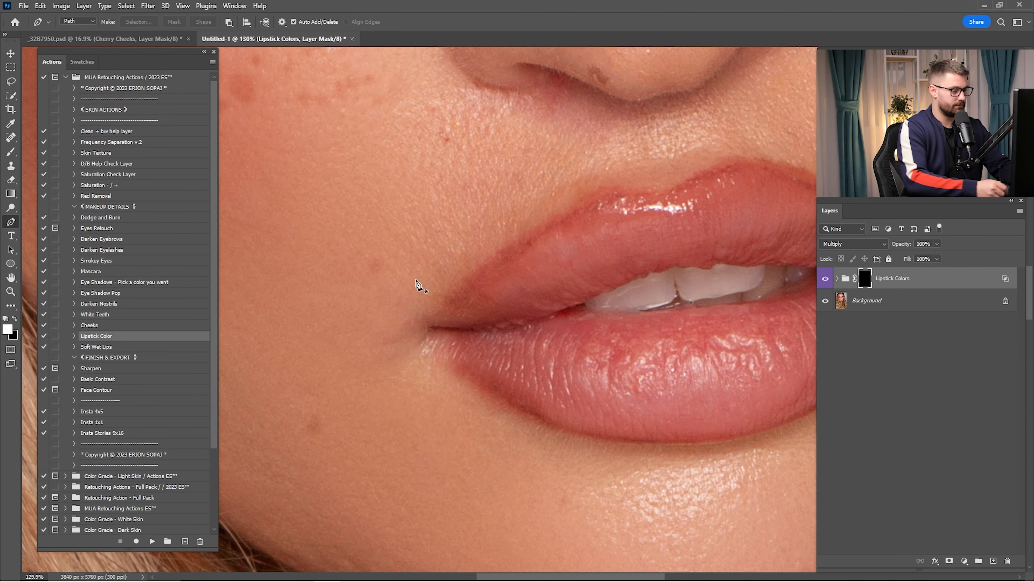
{"action": "left_click", "coordinate": [433, 317]}
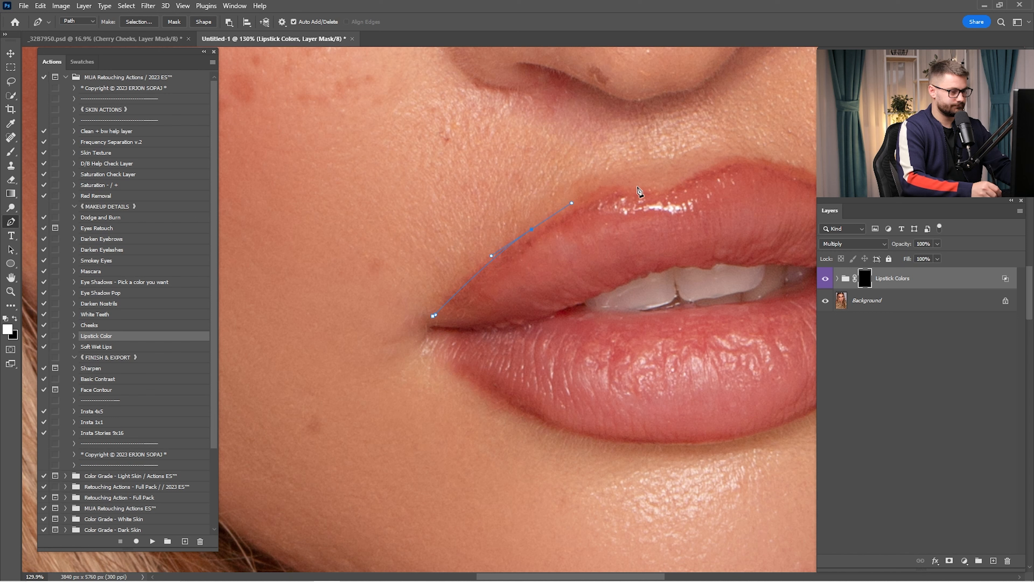
{"action": "left_click_drag", "start_coordinate": [653, 190], "coordinate": [666, 191]}
{"action": "left_click_drag", "start_coordinate": [695, 179], "coordinate": [651, 218]}
{"action": "left_click_drag", "start_coordinate": [655, 210], "coordinate": [678, 199]}
{"action": "left_click_drag", "start_coordinate": [745, 206], "coordinate": [621, 214]}
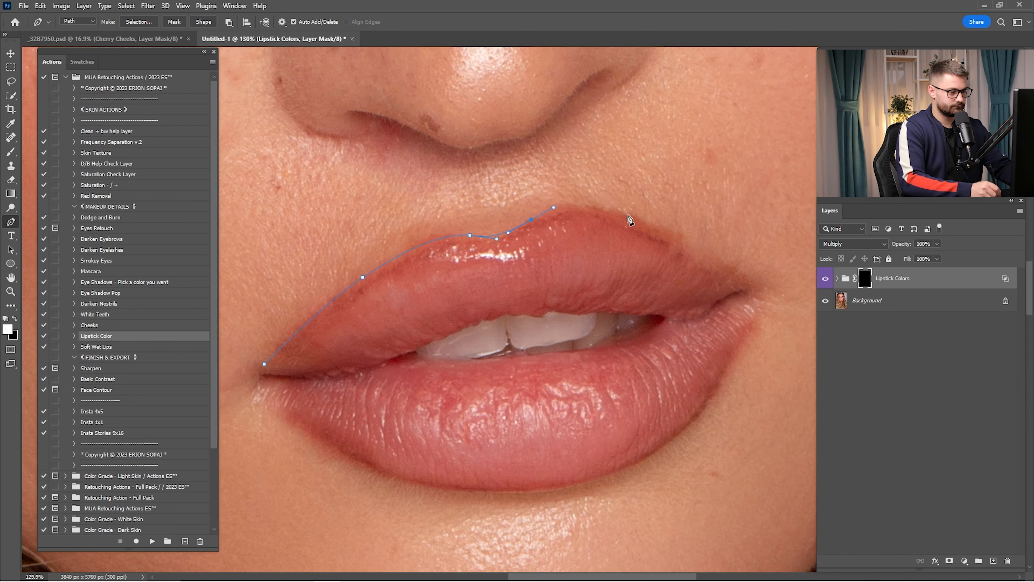
{"action": "left_click_drag", "start_coordinate": [687, 229], "coordinate": [694, 243]}
{"action": "left_click_drag", "start_coordinate": [763, 301], "coordinate": [728, 242]}
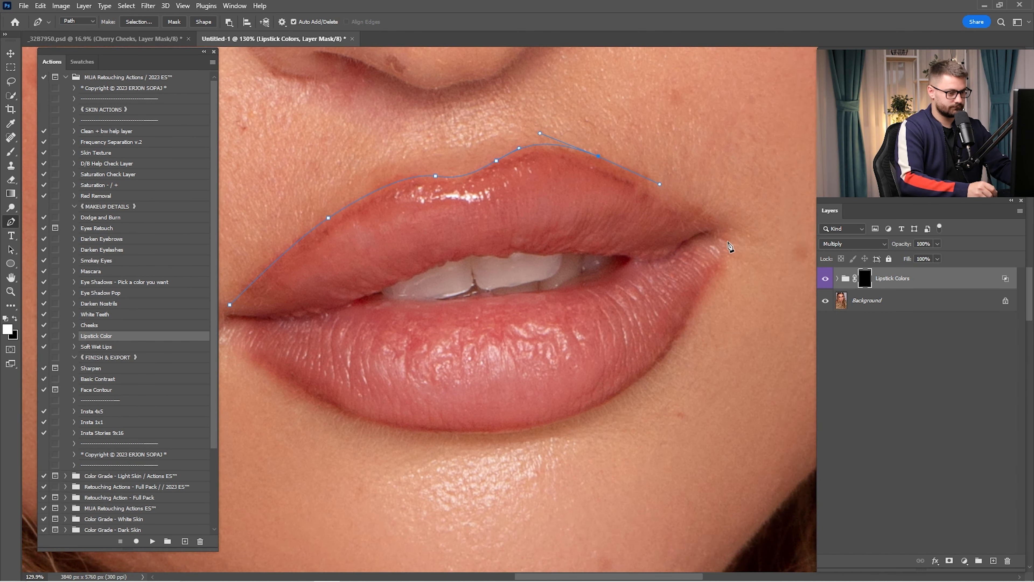
{"action": "left_click_drag", "start_coordinate": [698, 307], "coordinate": [736, 246]}
{"action": "left_click_drag", "start_coordinate": [602, 362], "coordinate": [640, 294]}
{"action": "left_click_drag", "start_coordinate": [471, 273], "coordinate": [559, 322]}
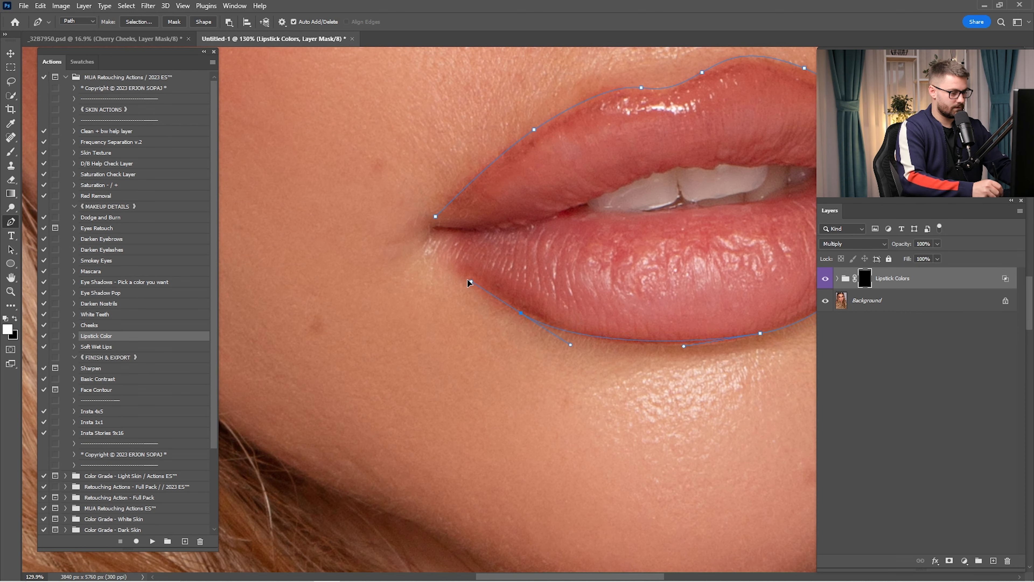
{"action": "left_click_drag", "start_coordinate": [467, 279], "coordinate": [513, 327]}
Step: Convert the lip path to a selection with 0.2 px feather, fill it white on the Lipstick Colors mask and deselect
{"action": "right_click", "coordinate": [619, 225]}
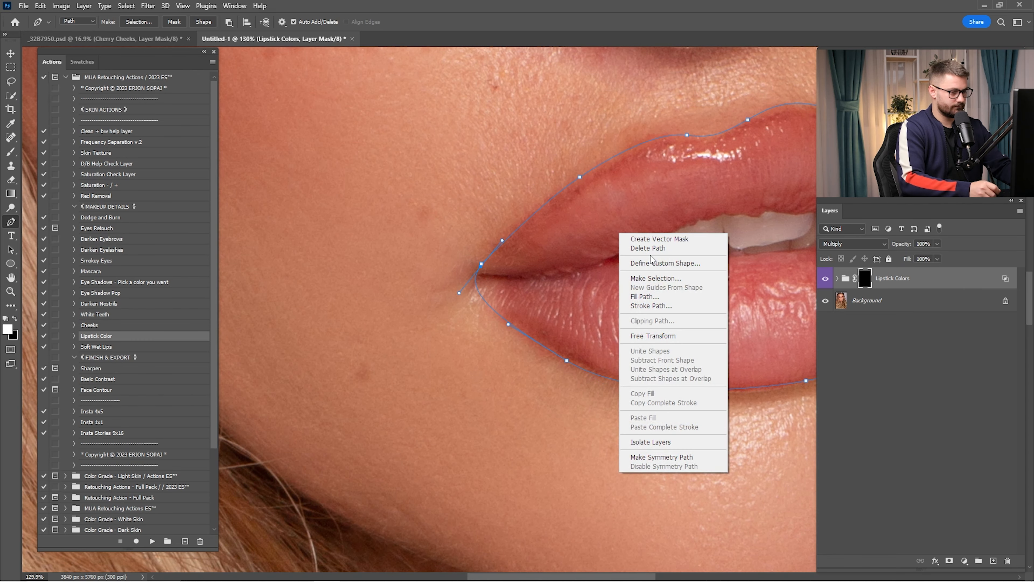
{"action": "left_click", "coordinate": [660, 278]}
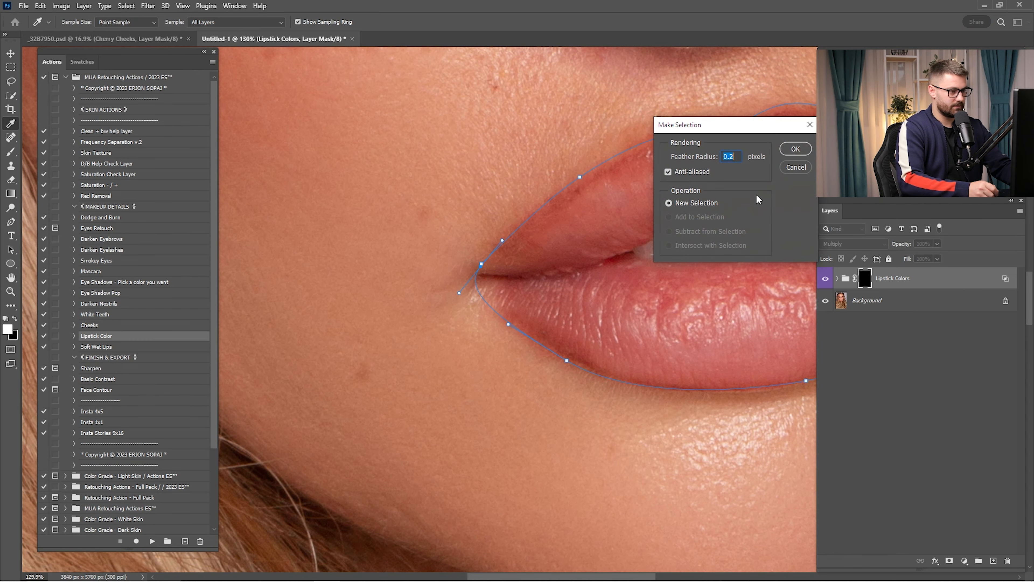
{"action": "left_click", "coordinate": [796, 150]}
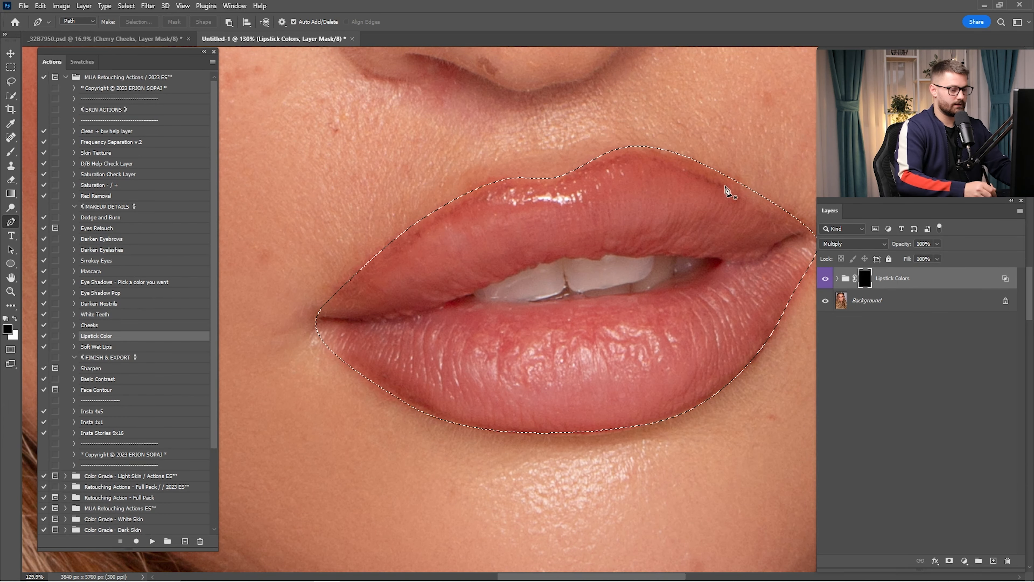
{"action": "key", "text": "ctrl+BackSpace"}
{"action": "key", "text": "ctrl+d"}
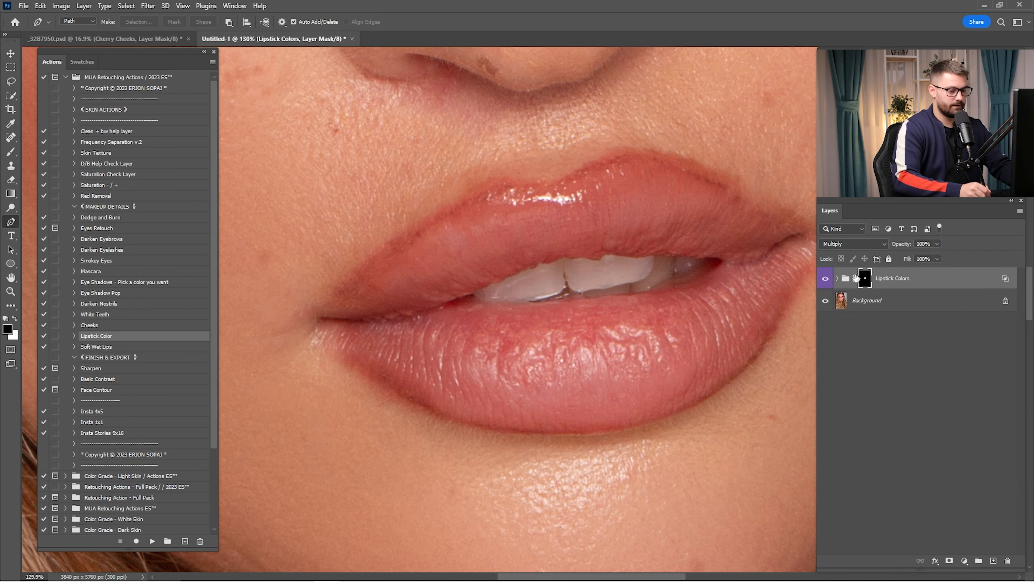
Step: Show only Color Fill 10 in the Lipstick Colors group to color the lips red, and collapse the group
{"action": "left_click", "coordinate": [837, 279]}
{"action": "left_click", "coordinate": [825, 300]}
{"action": "scroll", "coordinate": [759, 301], "scroll_direction": "down", "scroll_amount": 3}
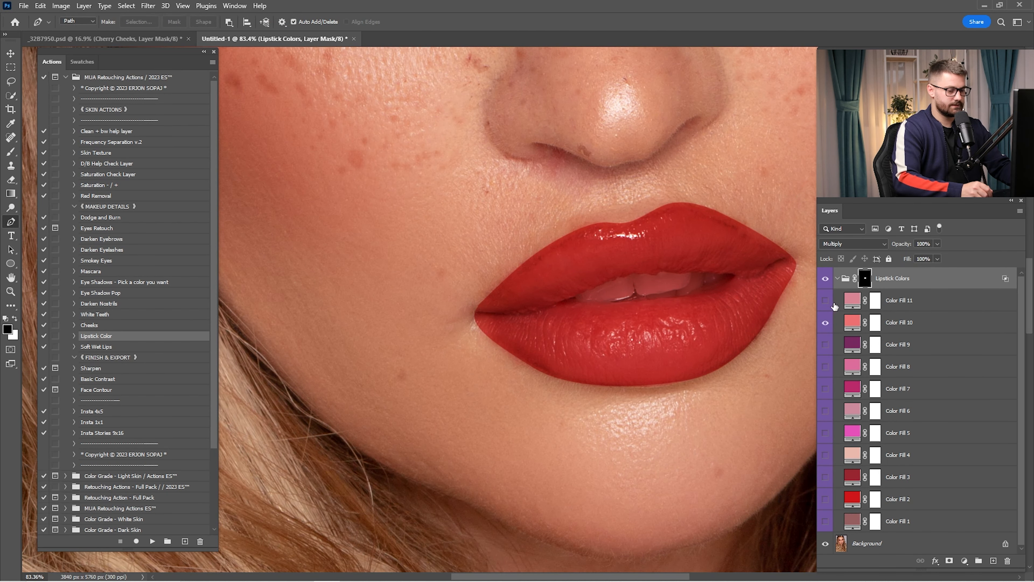
{"action": "left_click", "coordinate": [837, 279]}
Step: Draw a Pen tool path around the mouth opening, following the inner lip edges and enclosing the teeth
{"action": "scroll", "coordinate": [538, 293], "scroll_direction": "up", "scroll_amount": 4}
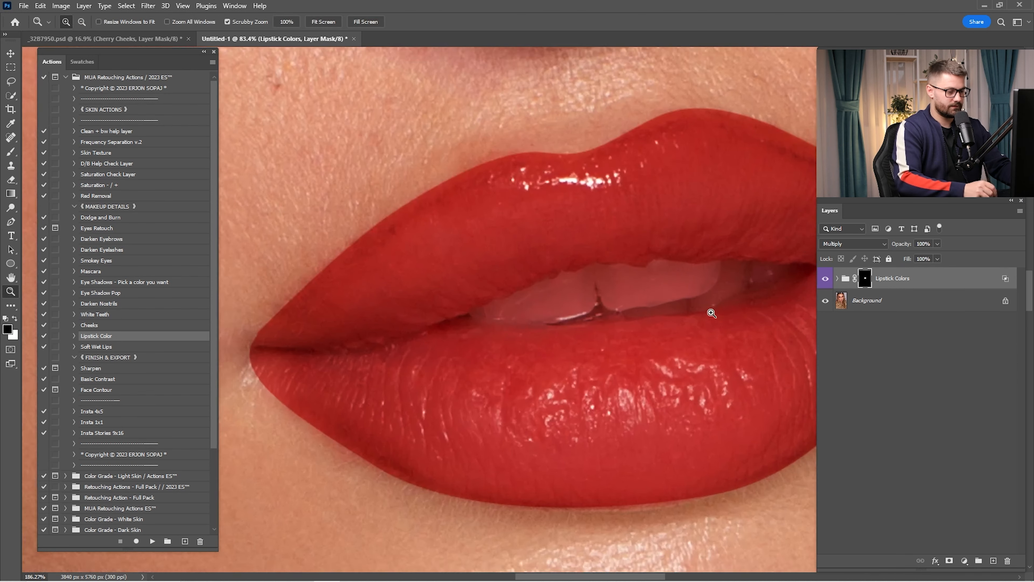
{"action": "scroll", "coordinate": [497, 329], "scroll_direction": "up", "scroll_amount": 2}
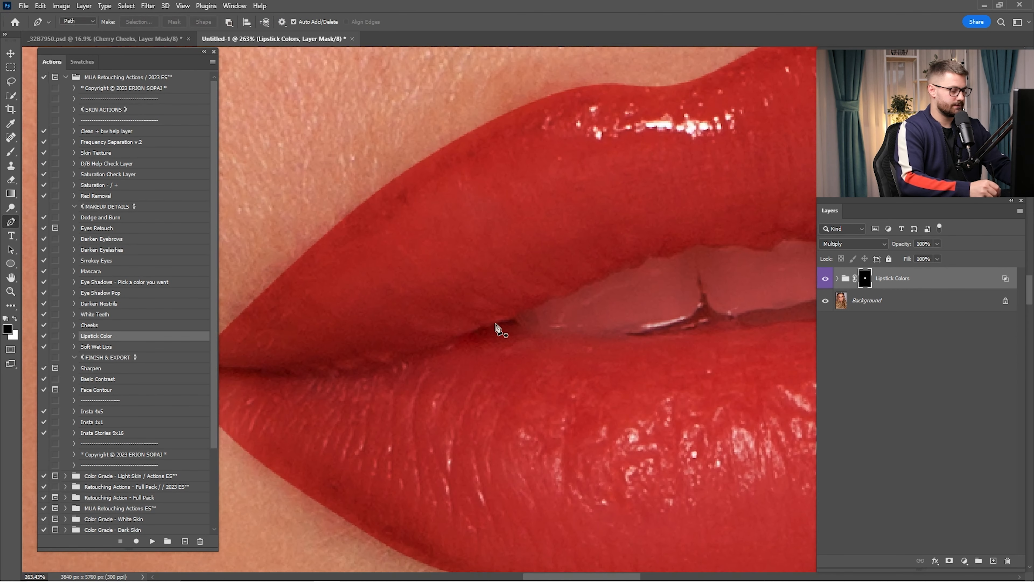
{"action": "left_click", "coordinate": [502, 329]}
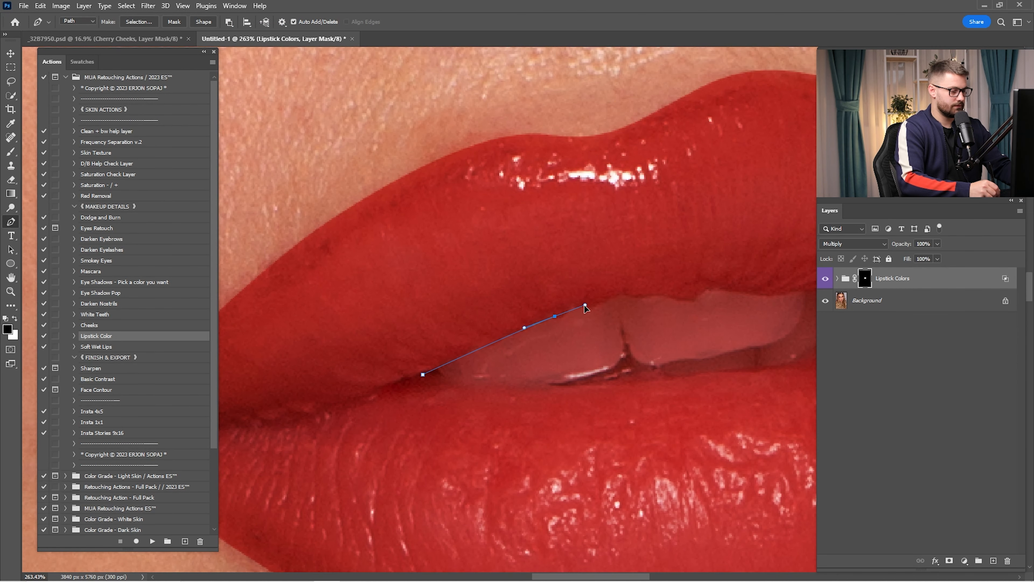
{"action": "left_click", "coordinate": [644, 298]}
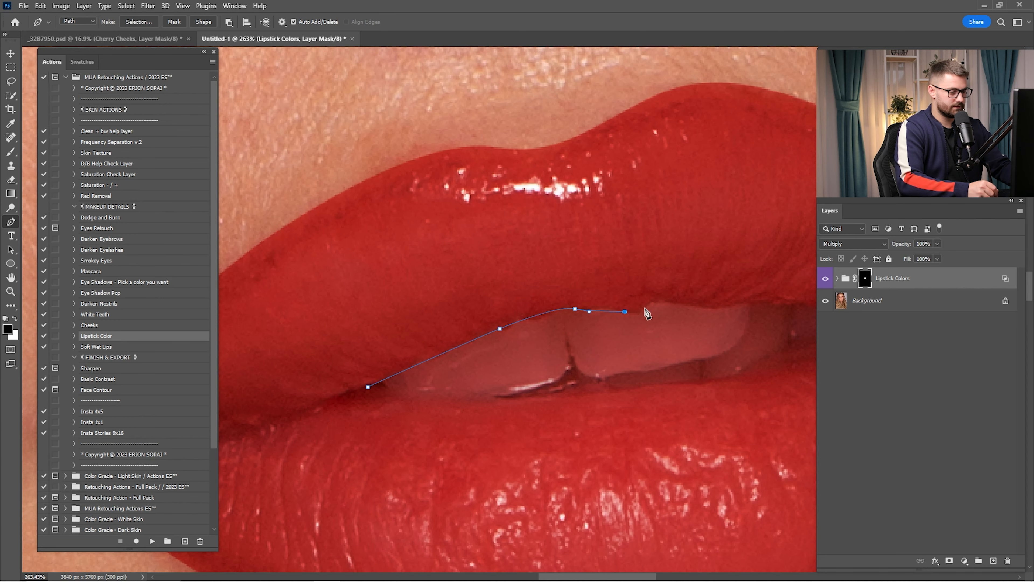
{"action": "left_click_drag", "start_coordinate": [700, 303], "coordinate": [634, 302]}
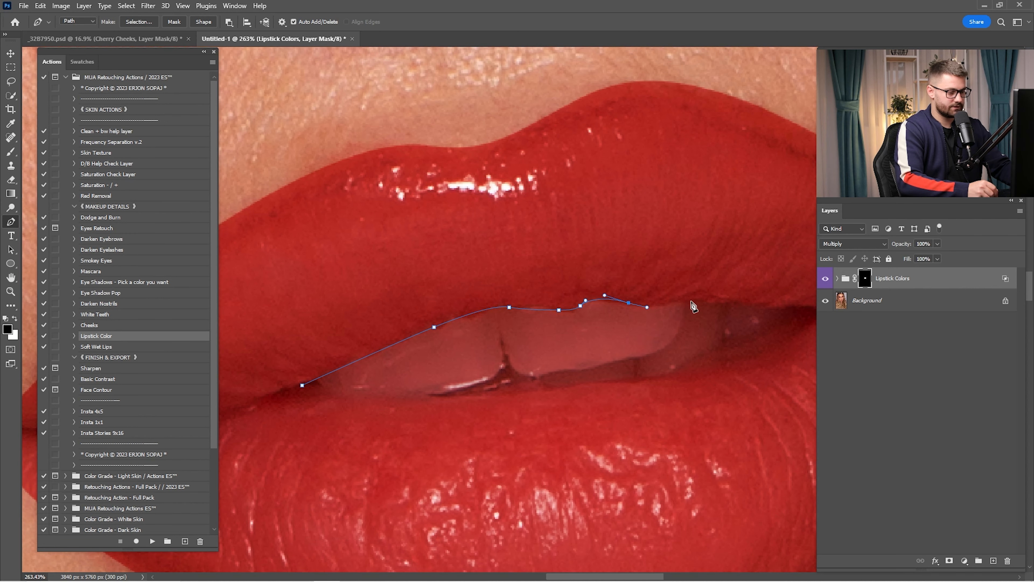
{"action": "left_click_drag", "start_coordinate": [754, 301], "coordinate": [686, 301]}
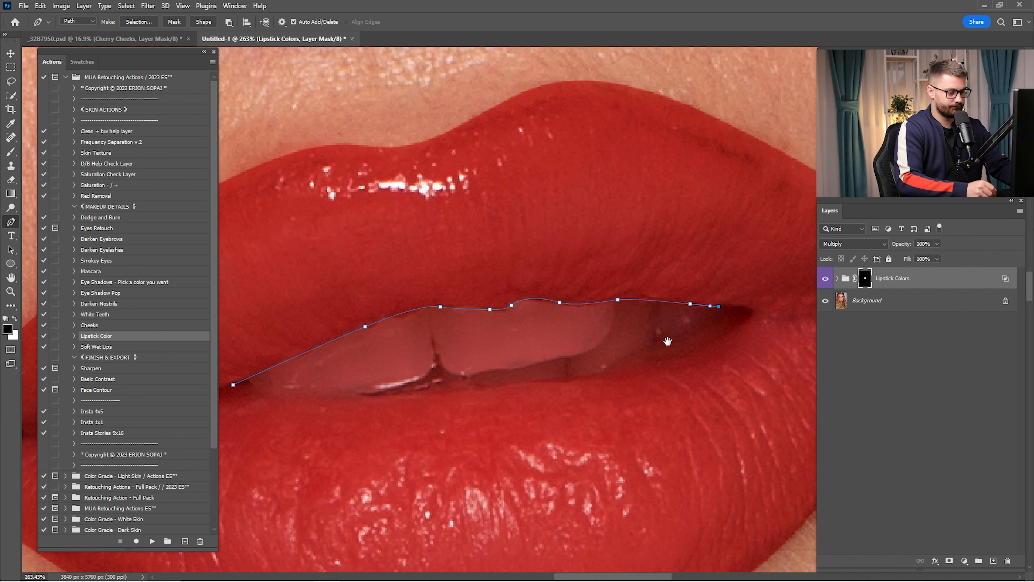
{"action": "left_click_drag", "start_coordinate": [668, 342], "coordinate": [646, 335]}
{"action": "left_click_drag", "start_coordinate": [500, 370], "coordinate": [710, 328]}
{"action": "left_click", "coordinate": [563, 329]}
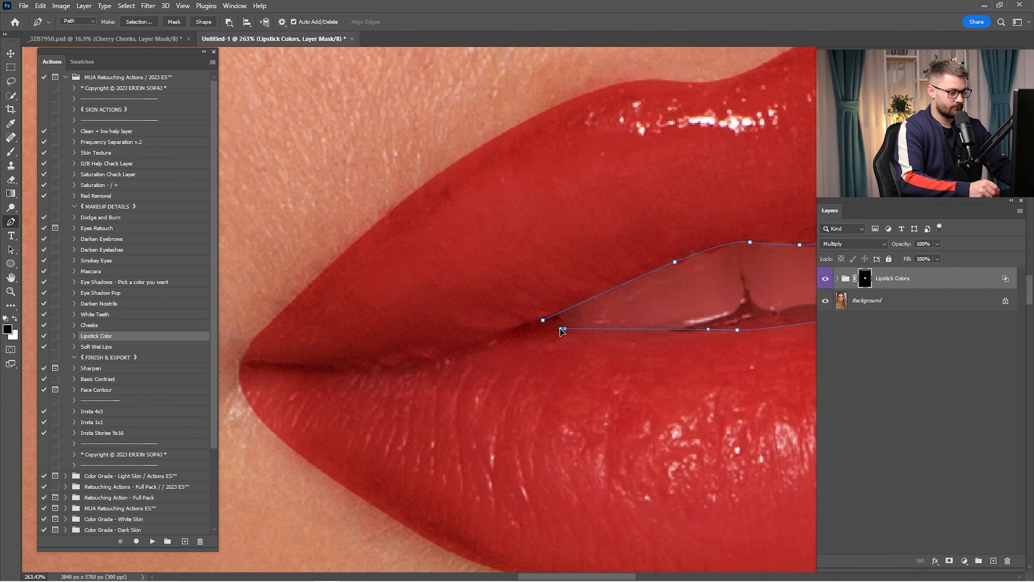
Step: Convert the teeth path to a new selection with 0.2 px feather, fill it black on the Lipstick Colors mask and deselect
{"action": "right_click", "coordinate": [688, 278]}
{"action": "left_click", "coordinate": [717, 308]}
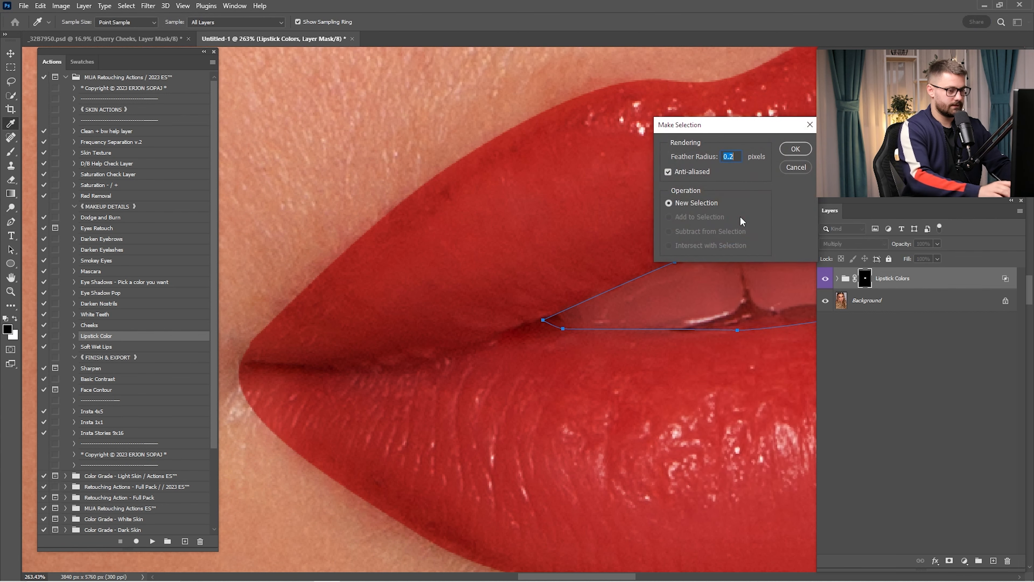
{"action": "key", "text": "Return"}
{"action": "key", "text": "x"}
{"action": "key", "text": "ctrl+BackSpace"}
{"action": "key", "text": "ctrl+d"}
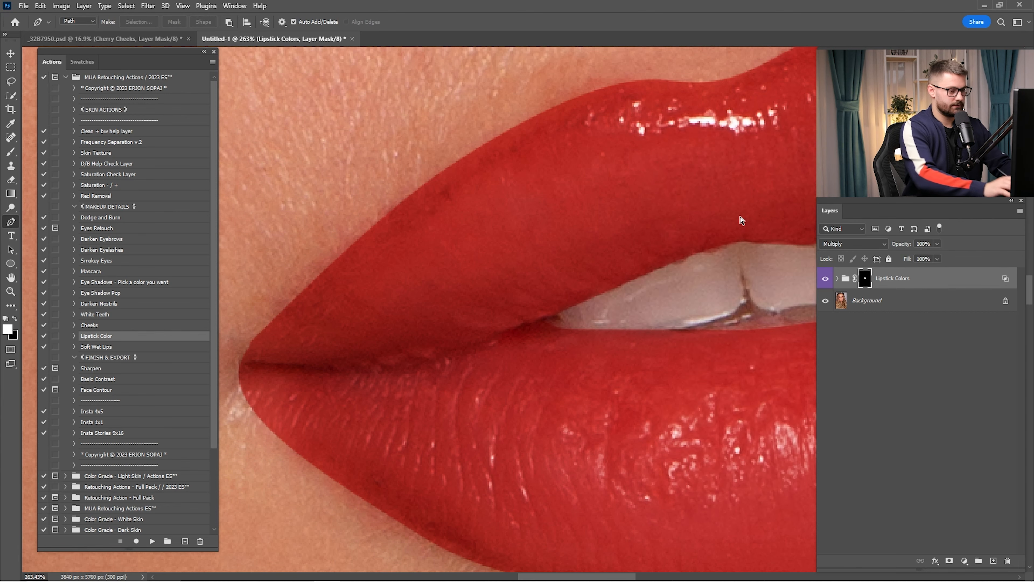
Step: Expand the Lipstick Colors group and hide Color Fill 10
{"action": "key", "text": "z"}
{"action": "left_click_drag", "start_coordinate": [717, 341], "coordinate": [735, 401]}
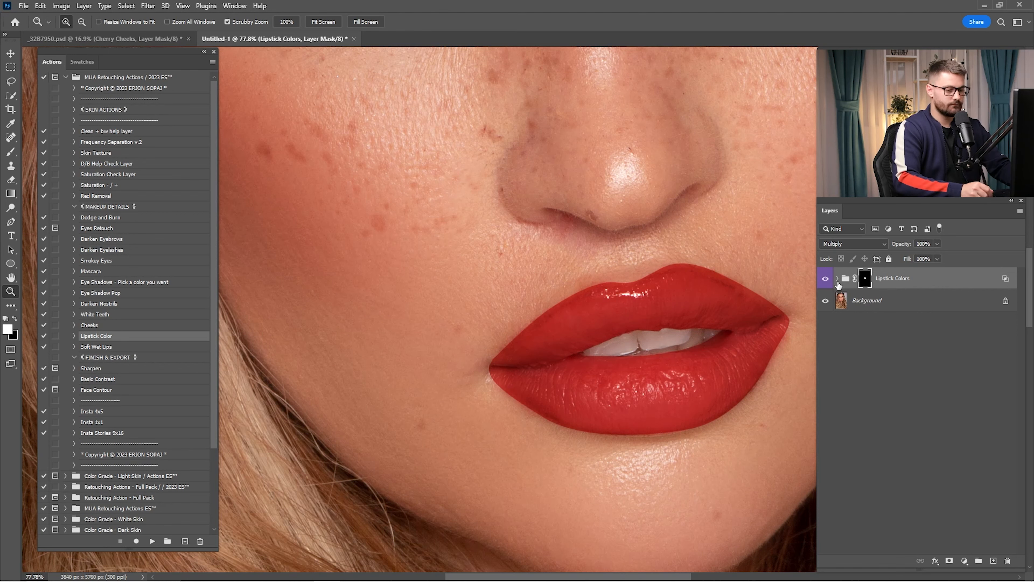
{"action": "left_click", "coordinate": [837, 279]}
{"action": "left_click", "coordinate": [825, 322]}
Step: Preview Color Fill 9, Color Fill 8 and Color Fill 7 on the lips one at a time with the whole portrait in view
{"action": "left_click", "coordinate": [825, 345]}
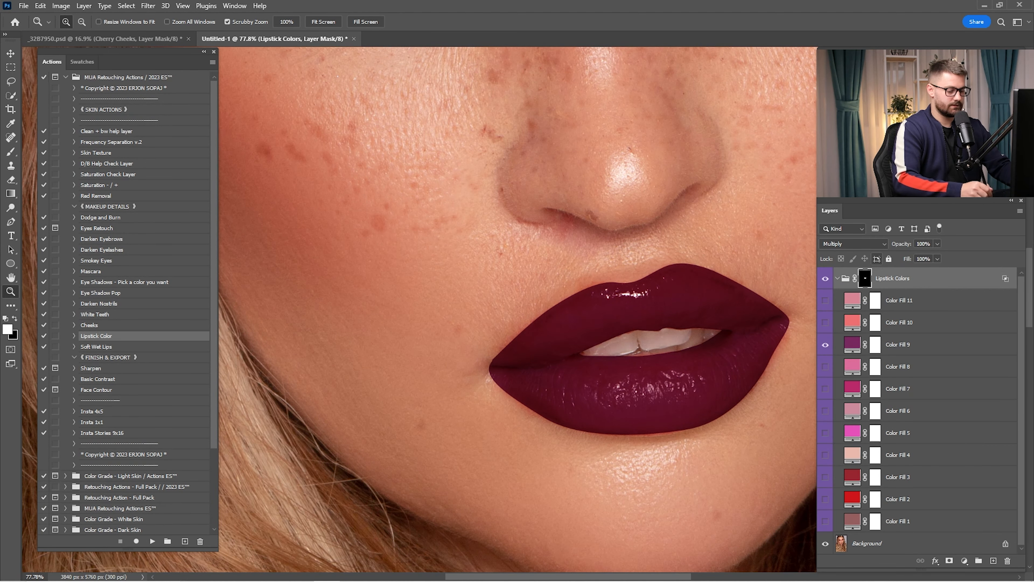
{"action": "key", "text": "ctrl+0"}
{"action": "left_click", "coordinate": [826, 344]}
{"action": "left_click", "coordinate": [825, 366]}
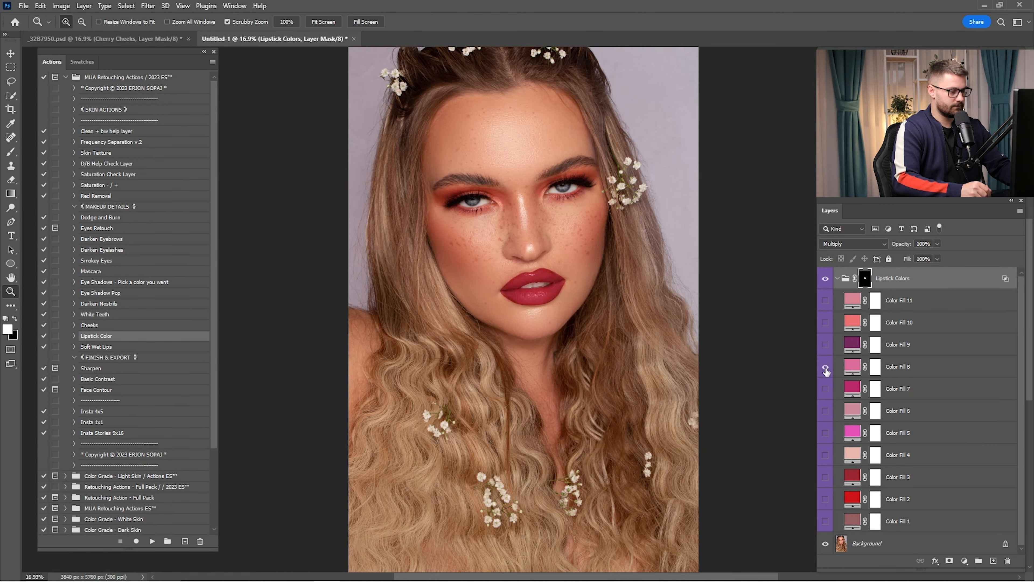
{"action": "left_click", "coordinate": [825, 366]}
{"action": "left_click", "coordinate": [825, 389]}
{"action": "left_click", "coordinate": [825, 388]}
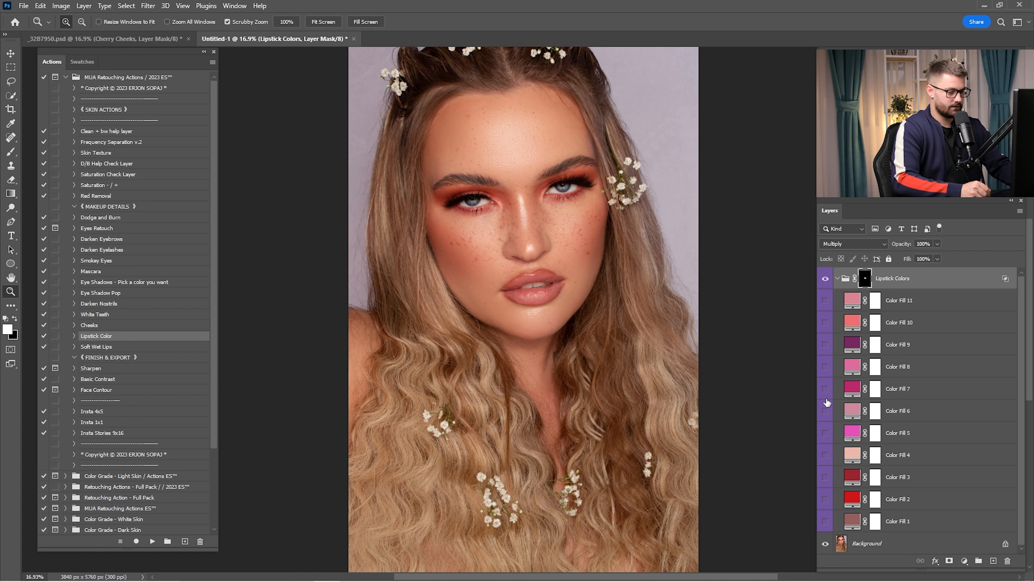
{"action": "left_click", "coordinate": [825, 388]}
{"action": "left_click", "coordinate": [825, 389]}
Step: Preview Color Fill 1, Color Fill 2, Color Fill 3 and Color Fill 5 on the lips one at a time
{"action": "left_click", "coordinate": [824, 521]}
{"action": "left_click", "coordinate": [825, 522]}
{"action": "left_click", "coordinate": [825, 499]}
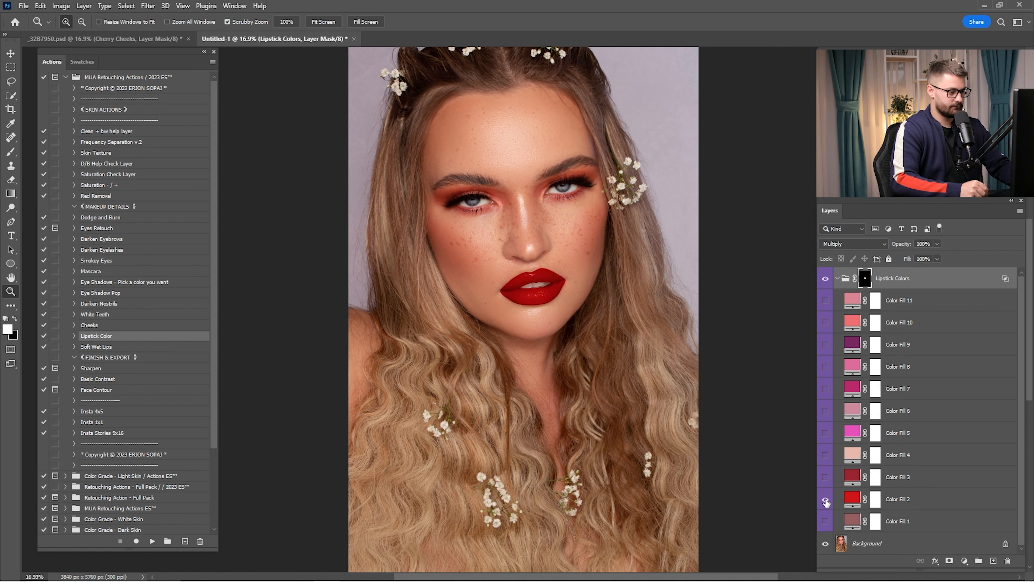
{"action": "left_click", "coordinate": [826, 501]}
{"action": "left_click", "coordinate": [826, 485]}
{"action": "left_click", "coordinate": [826, 484]}
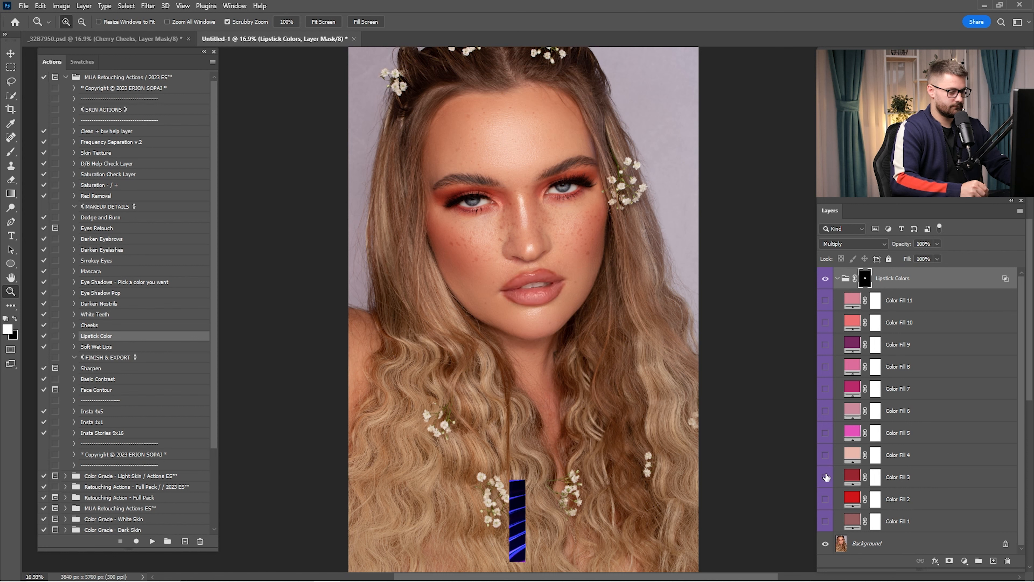
{"action": "left_click", "coordinate": [825, 433]}
{"action": "left_click", "coordinate": [825, 432]}
Step: Preview Color Fill 6 through Color Fill 10 one at a time and leave only Color Fill 11 shown as the lipstick color
{"action": "left_click", "coordinate": [826, 412]}
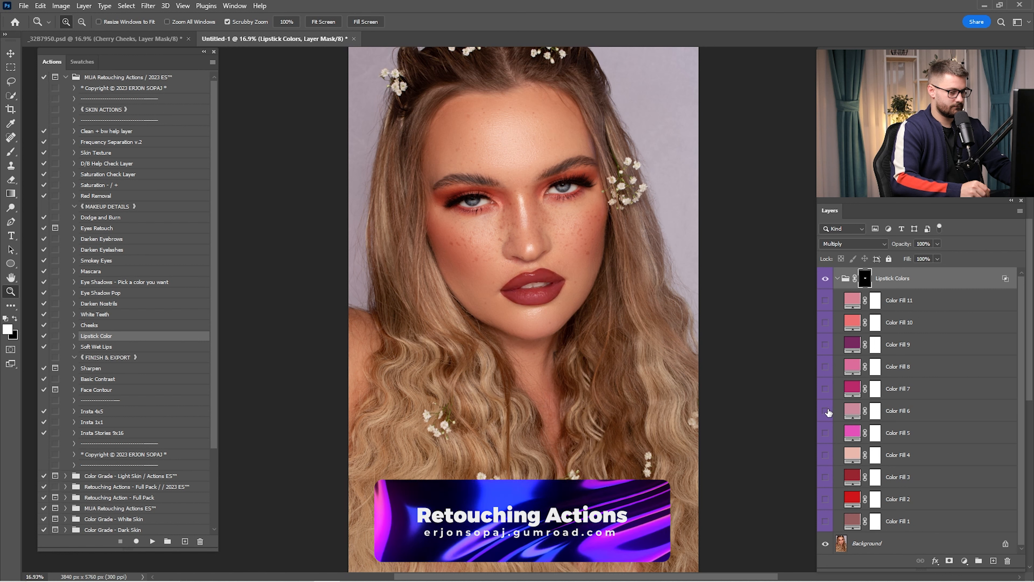
{"action": "left_click", "coordinate": [826, 411]}
{"action": "left_click", "coordinate": [826, 389]}
{"action": "left_click", "coordinate": [825, 389]}
{"action": "left_click", "coordinate": [826, 367]}
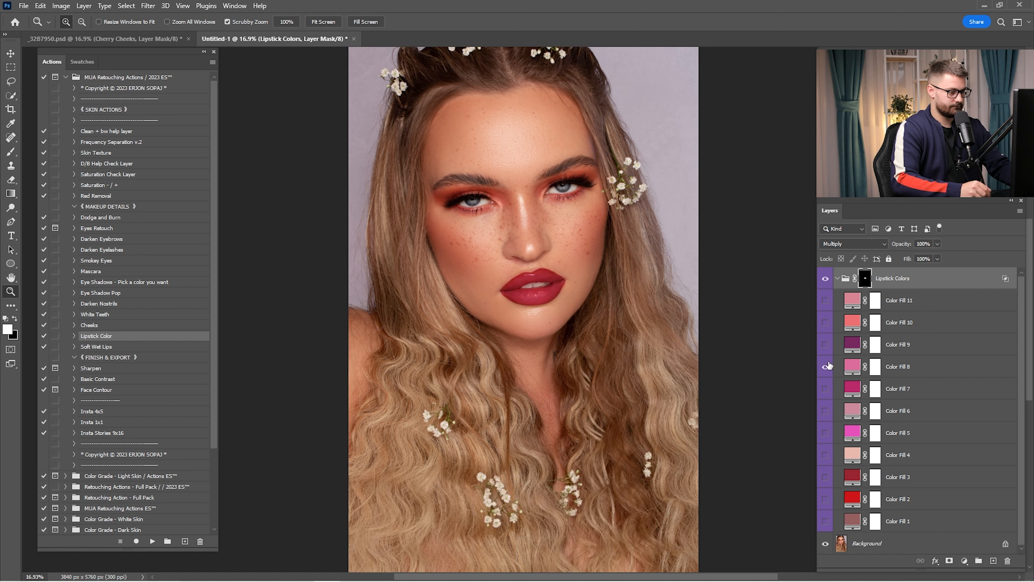
{"action": "left_click", "coordinate": [826, 367]}
{"action": "left_click", "coordinate": [825, 345]}
{"action": "left_click", "coordinate": [826, 345]}
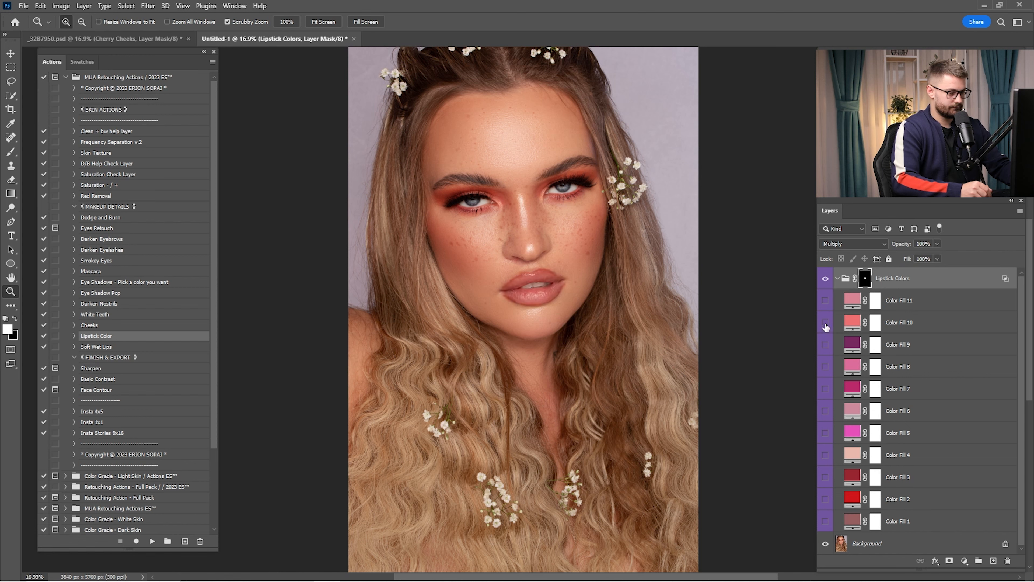
{"action": "left_click", "coordinate": [826, 323]}
{"action": "left_click", "coordinate": [826, 322]}
{"action": "left_click", "coordinate": [826, 300]}
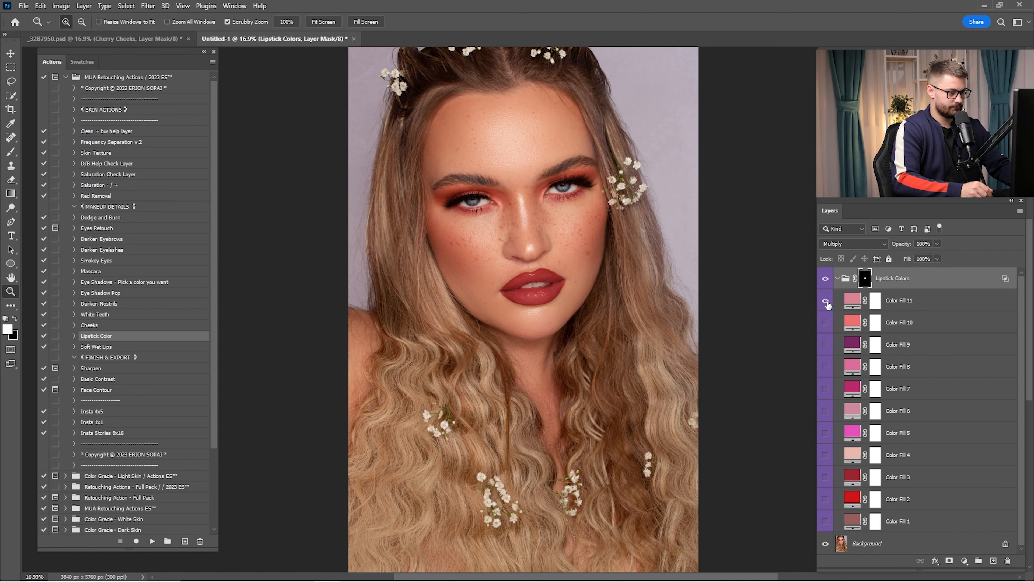
Step: Soften the lip edges by setting the Lipstick Colors mask's feather to about 4.5 px
{"action": "left_click_drag", "start_coordinate": [529, 286], "coordinate": [680, 334]}
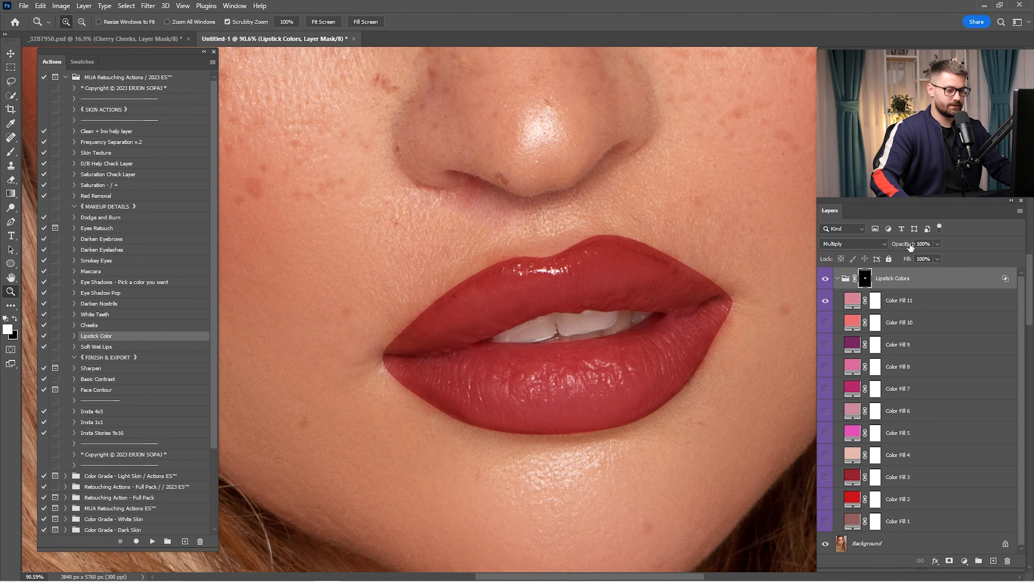
{"action": "left_click_drag", "start_coordinate": [720, 326], "coordinate": [743, 309]}
{"action": "left_click_drag", "start_coordinate": [727, 312], "coordinate": [750, 316]}
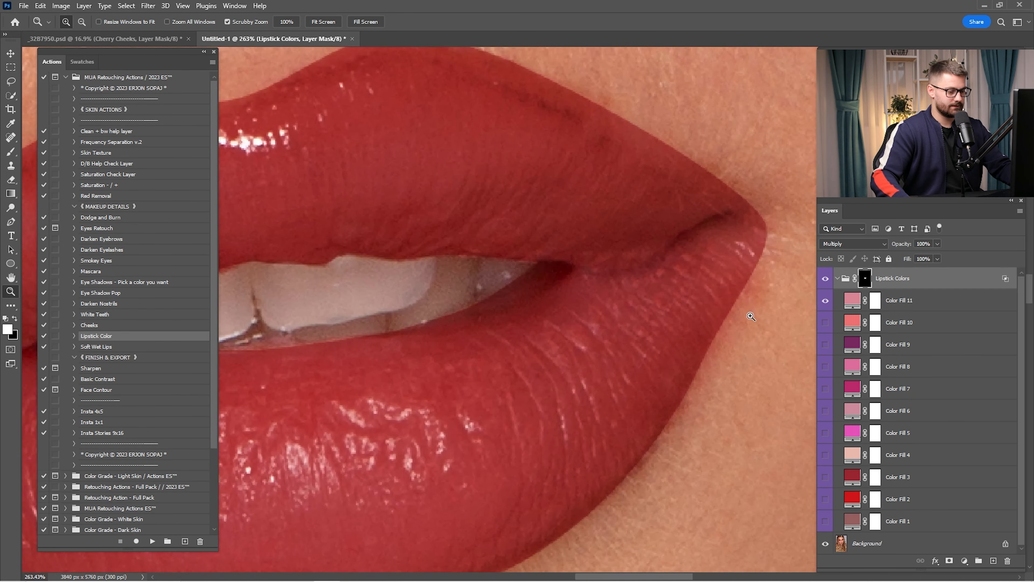
{"action": "double_click", "coordinate": [865, 280]}
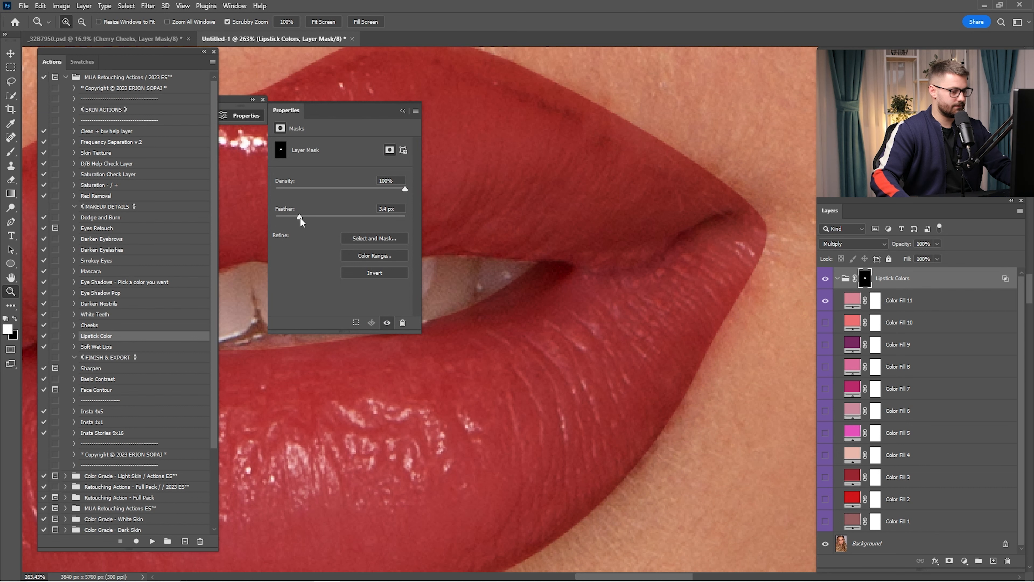
{"action": "left_click_drag", "start_coordinate": [299, 217], "coordinate": [313, 218]}
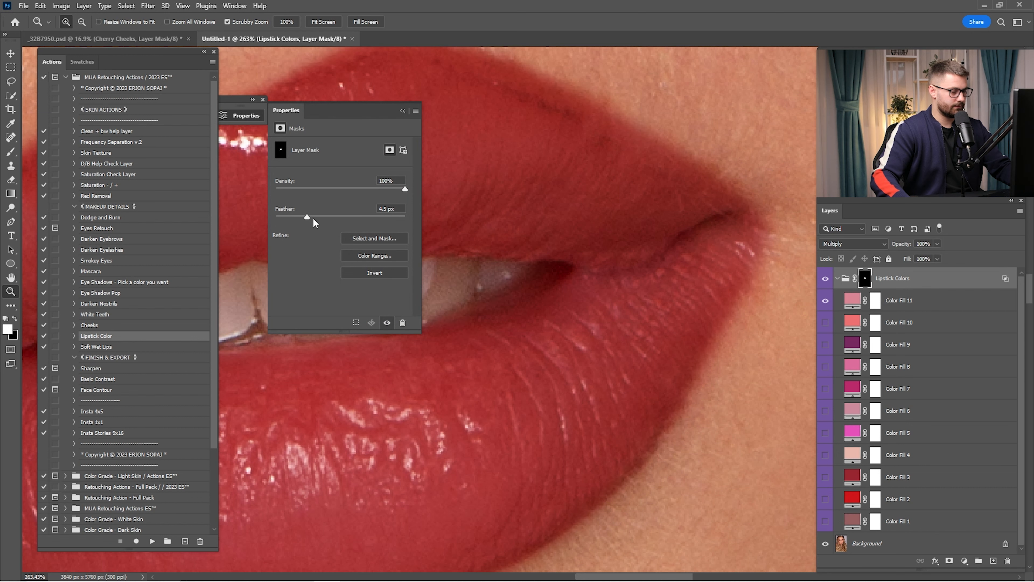
{"action": "left_click", "coordinate": [402, 110]}
Step: Collapse the Lipstick Colors group, set its opacity to 50% and toggle its visibility to compare before and after
{"action": "scroll", "coordinate": [543, 180], "scroll_direction": "down", "scroll_amount": 8}
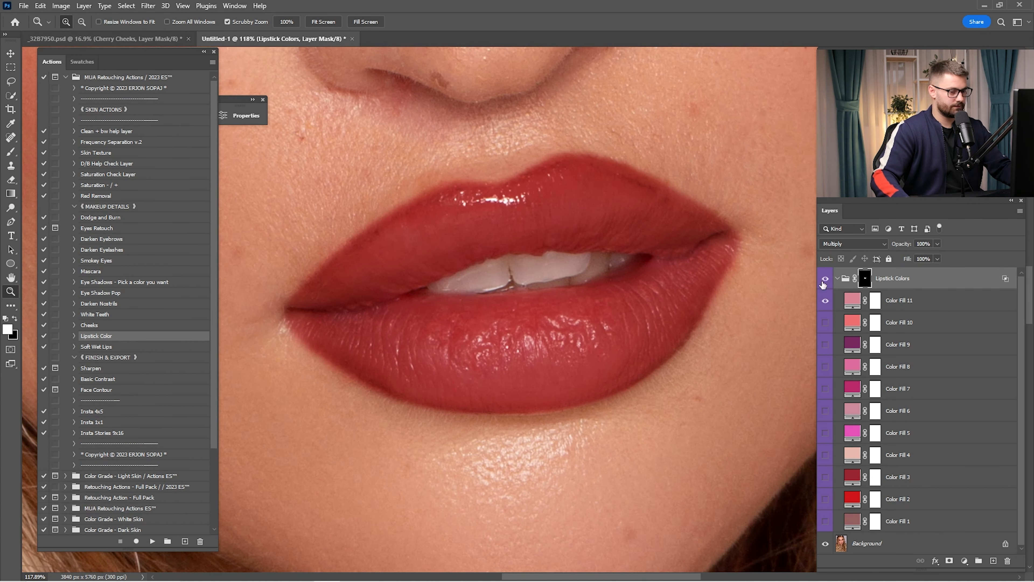
{"action": "key", "text": "ctrl+0"}
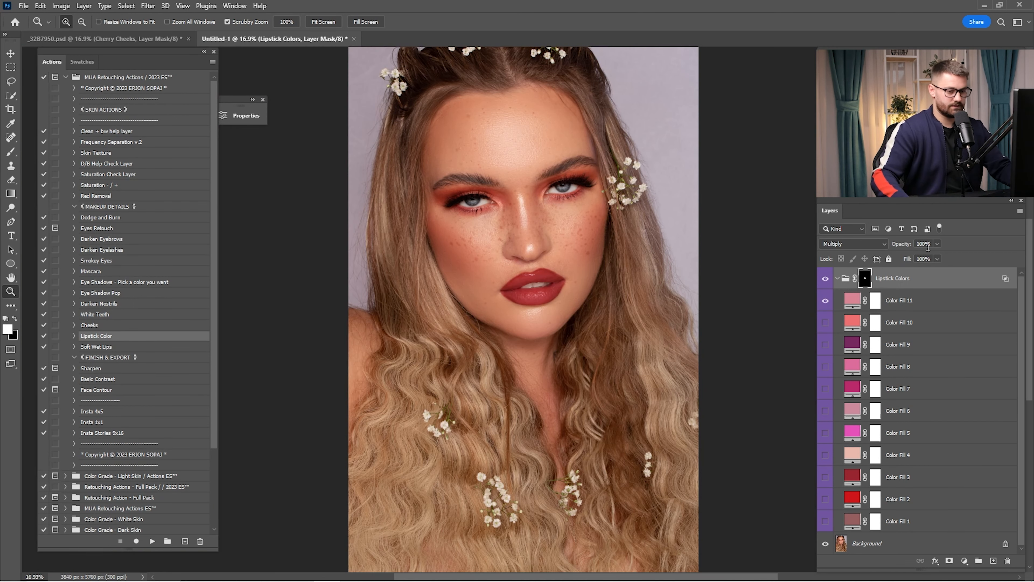
{"action": "left_click", "coordinate": [924, 243]}
{"action": "left_click", "coordinate": [837, 279]}
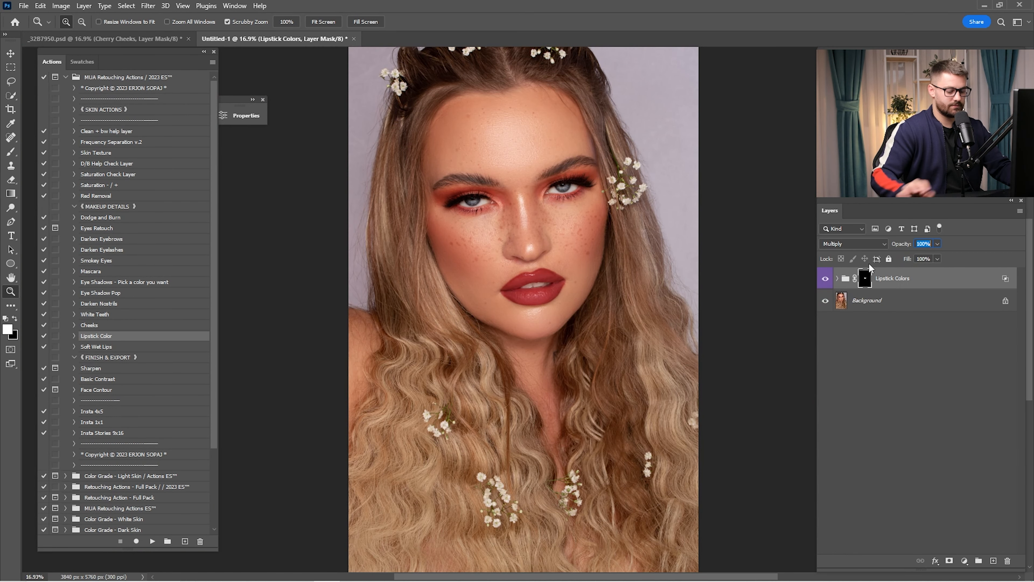
{"action": "type", "text": "50"}
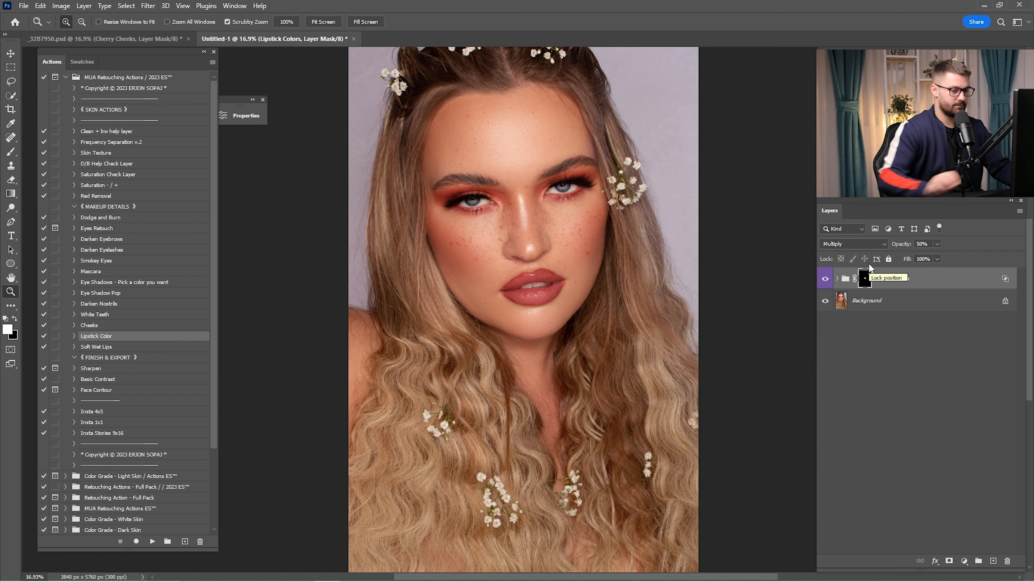
{"action": "left_click", "coordinate": [825, 279]}
{"action": "left_click", "coordinate": [825, 279]}
{"action": "left_click", "coordinate": [826, 279]}
{"action": "left_click", "coordinate": [826, 279]}
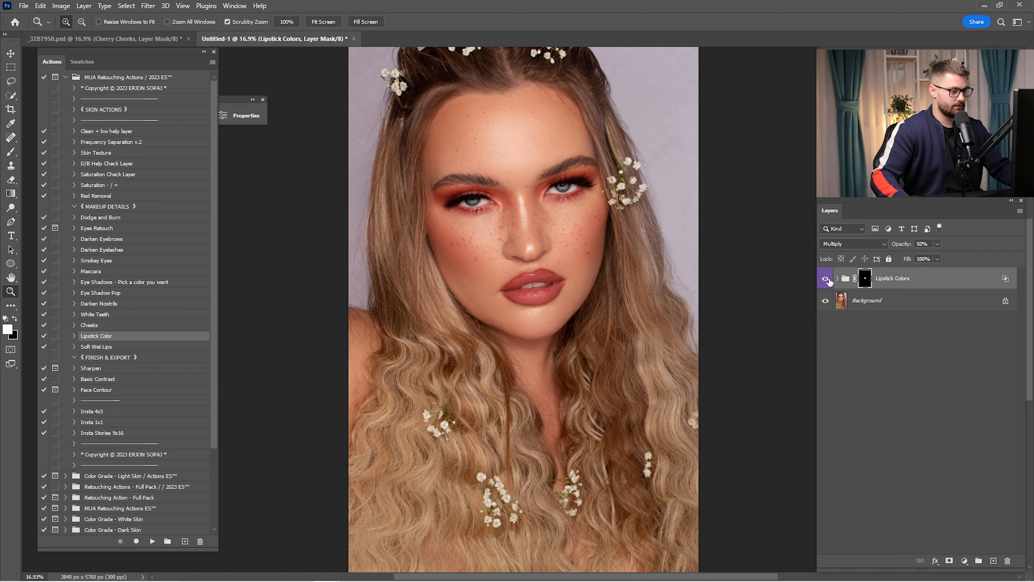
Step: Copy the Lipstick Colors group into _32B7950.psd, return to Untitled-1 and merge the group with the Background
{"action": "key", "text": "v"}
{"action": "left_click_drag", "start_coordinate": [397, 123], "coordinate": [448, 124]}
{"action": "left_click", "coordinate": [300, 39]}
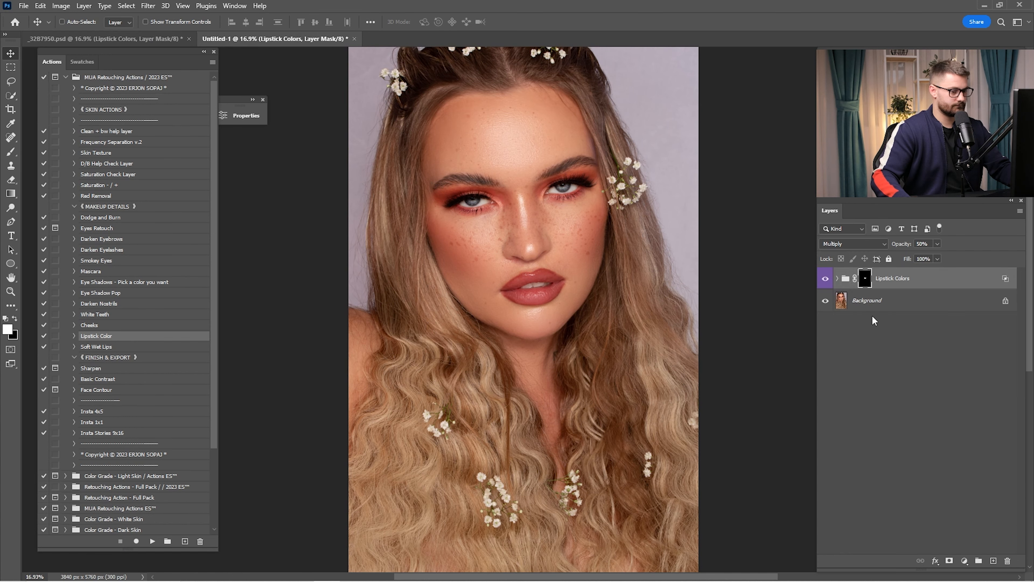
{"action": "left_click", "coordinate": [876, 300], "text": "shift"}
{"action": "right_click", "coordinate": [898, 302]}
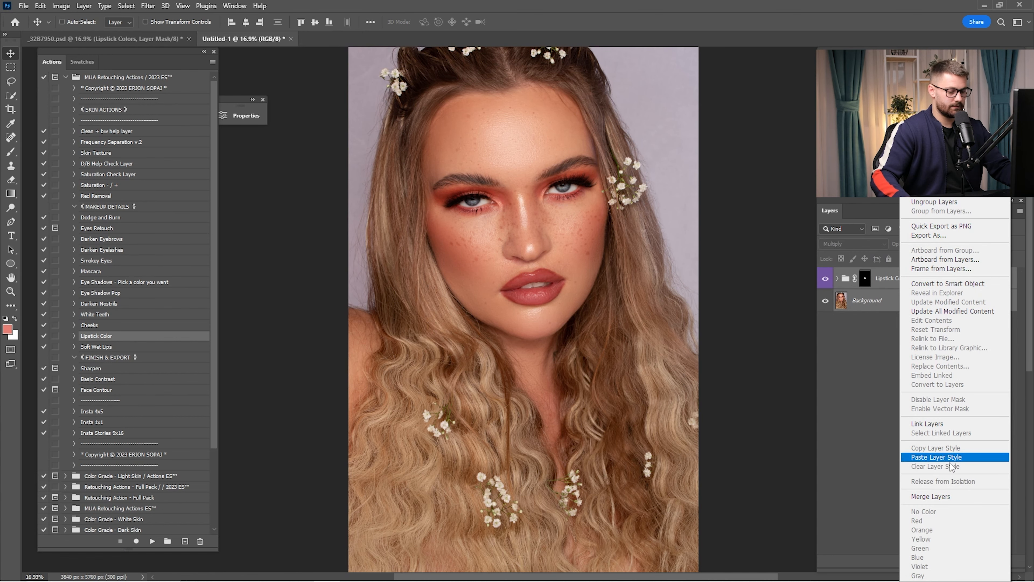
{"action": "left_click", "coordinate": [953, 502]}
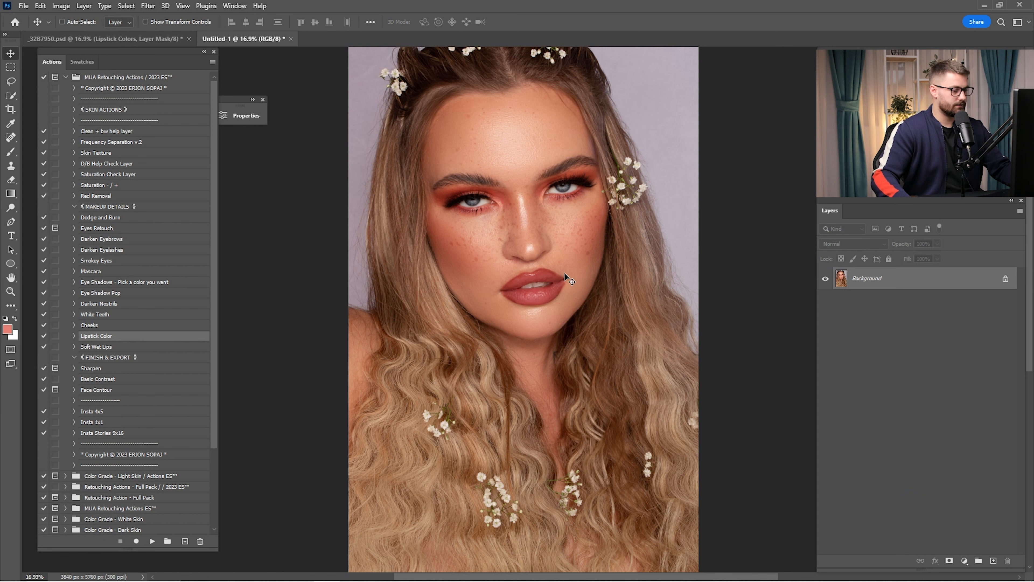
Step: Run the Sharpen, Basic Contrast and Face Contour actions together, accepting their messages, and hide the Contour and Basic Contrast layers
{"action": "left_click", "coordinate": [101, 369]}
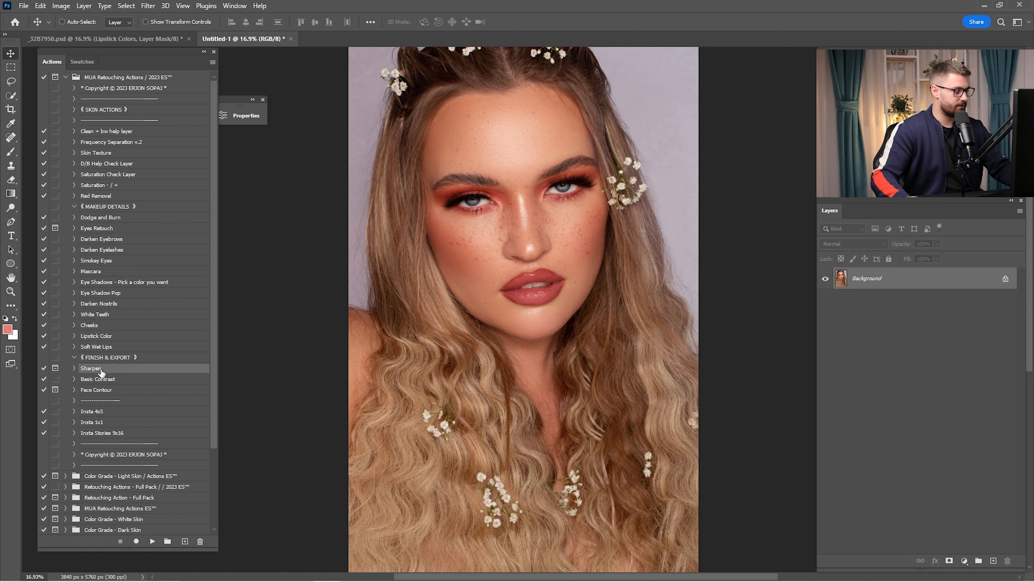
{"action": "left_click", "coordinate": [107, 380], "text": "shift"}
{"action": "left_click", "coordinate": [108, 390], "text": "shift"}
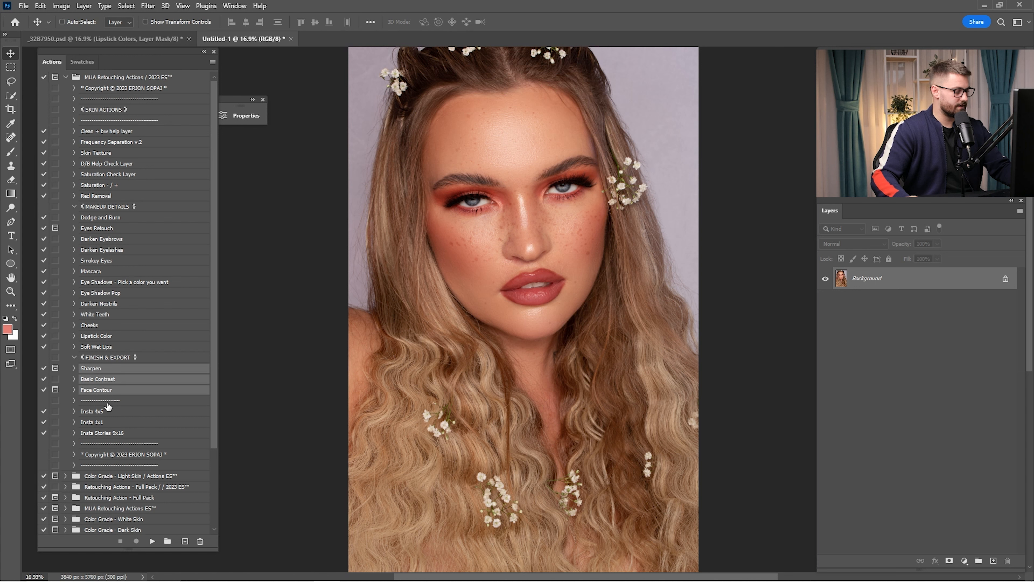
{"action": "left_click", "coordinate": [152, 542]}
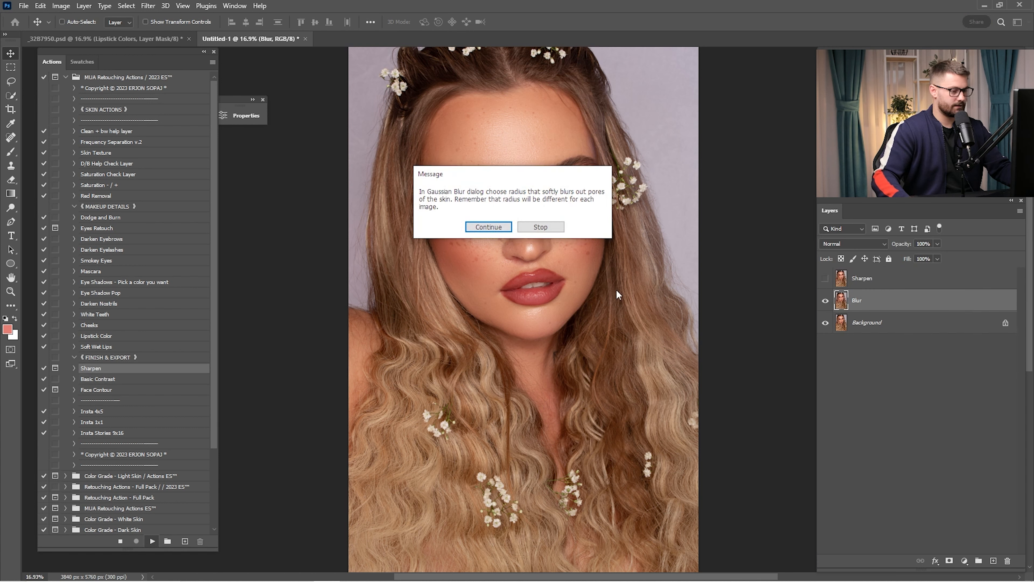
{"action": "left_click", "coordinate": [505, 231]}
{"action": "left_click", "coordinate": [820, 227]}
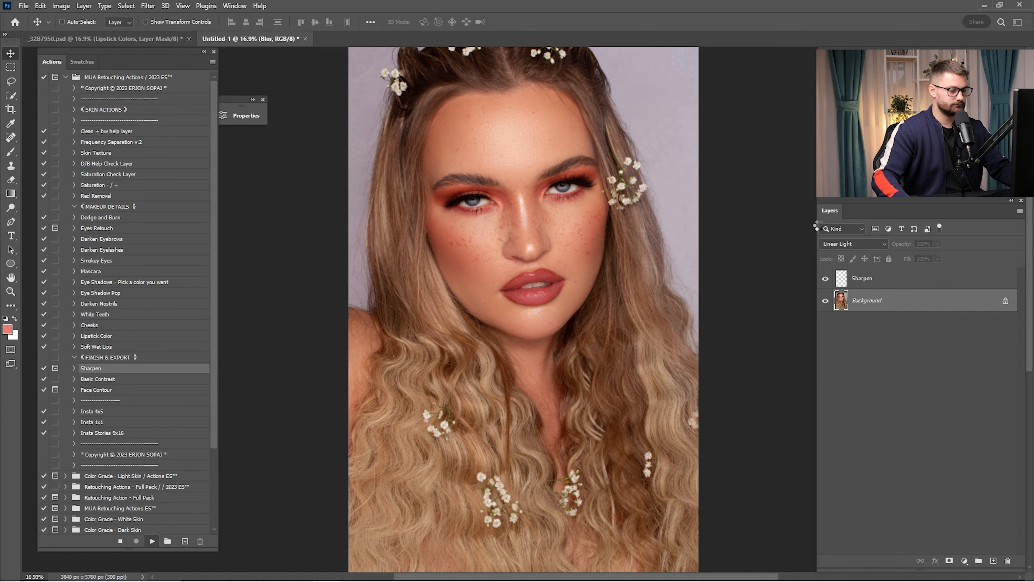
{"action": "left_click", "coordinate": [488, 220]}
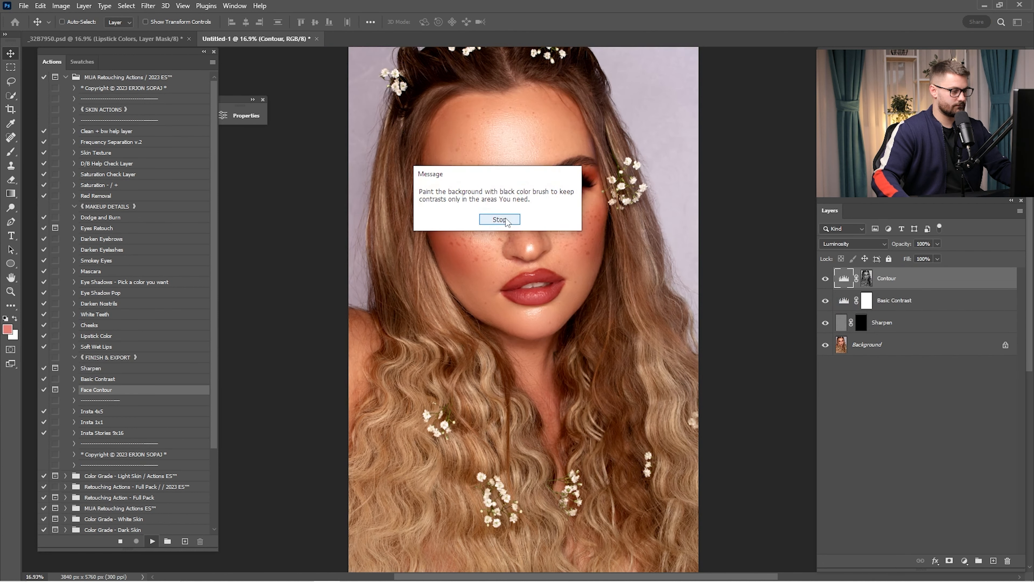
{"action": "left_click", "coordinate": [492, 220]}
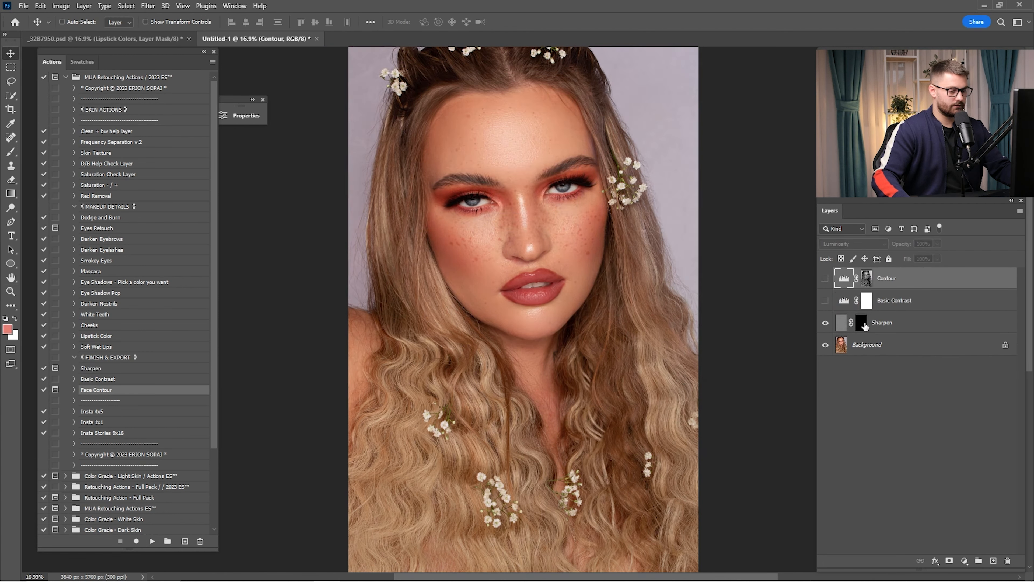
Step: Invert the Sharpen layer's mask to reveal the sharpening on the whole image and set the layer's opacity to 65%
{"action": "left_click", "coordinate": [864, 325]}
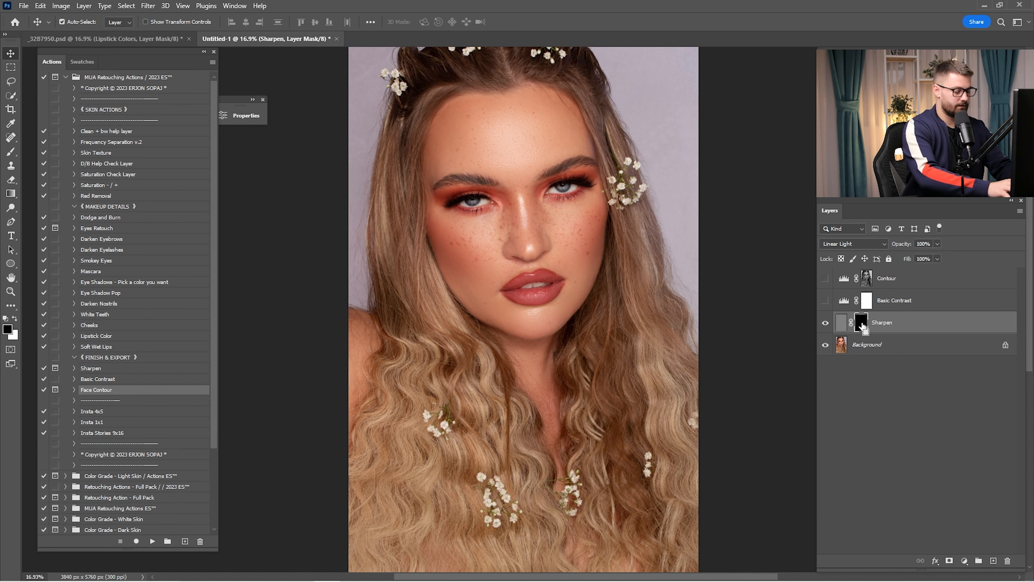
{"action": "key", "text": "ctrl+i"}
{"action": "key", "text": "z"}
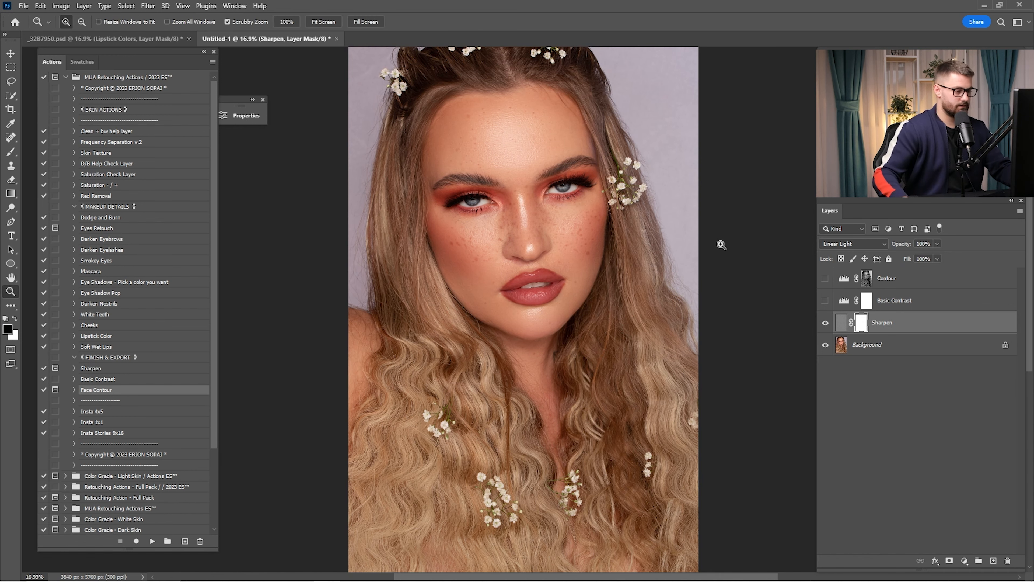
{"action": "left_click_drag", "start_coordinate": [552, 238], "coordinate": [796, 296]}
{"action": "left_click", "coordinate": [825, 323]}
{"action": "left_click", "coordinate": [825, 323]}
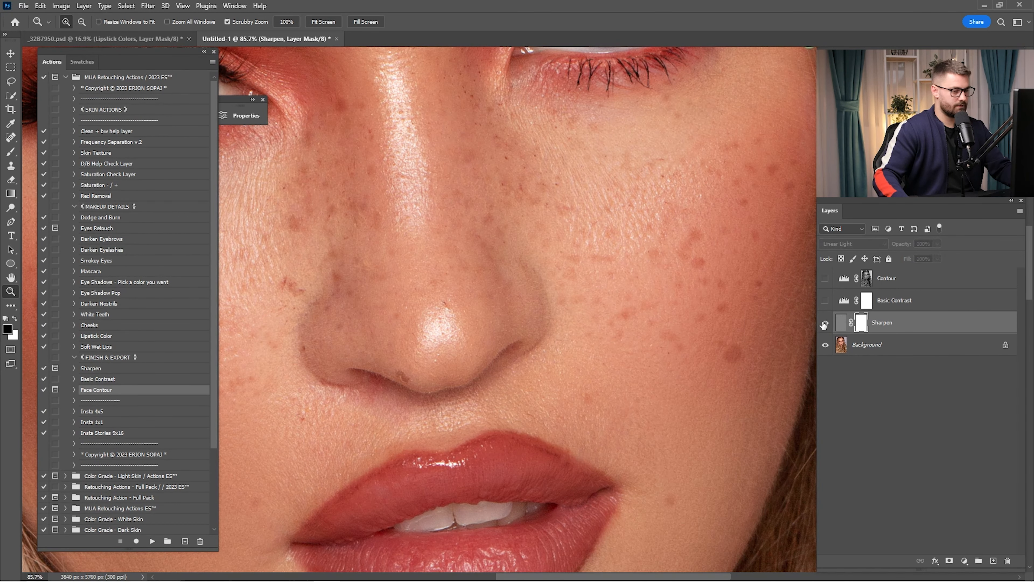
{"action": "key", "text": "6"}
{"action": "key", "text": "5"}
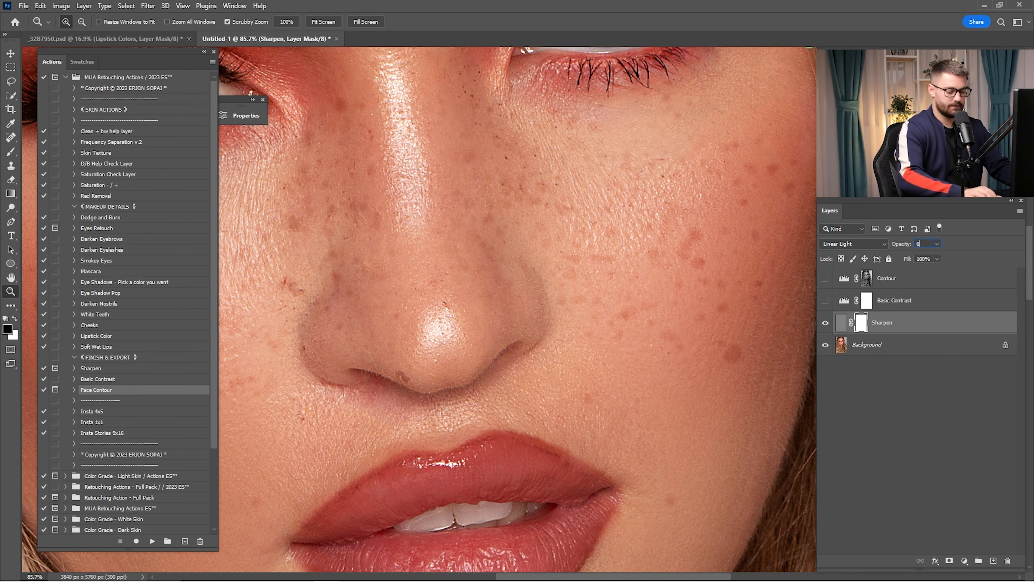
{"action": "key", "text": "ctrl+0"}
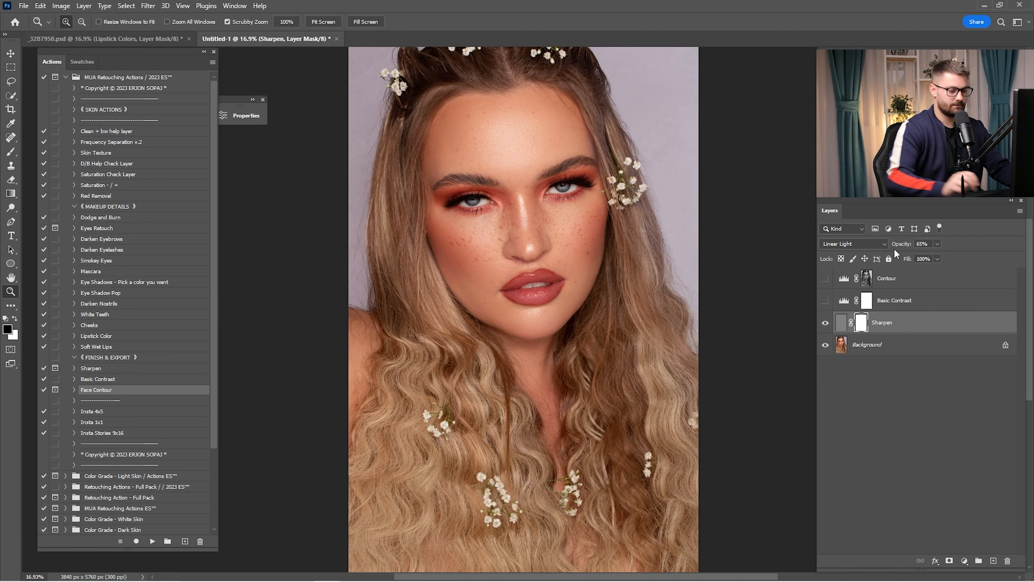
Step: Show the Basic Contrast layer and set its opacity to 25%
{"action": "left_click", "coordinate": [825, 301]}
{"action": "left_click", "coordinate": [849, 303]}
{"action": "left_click", "coordinate": [825, 301]}
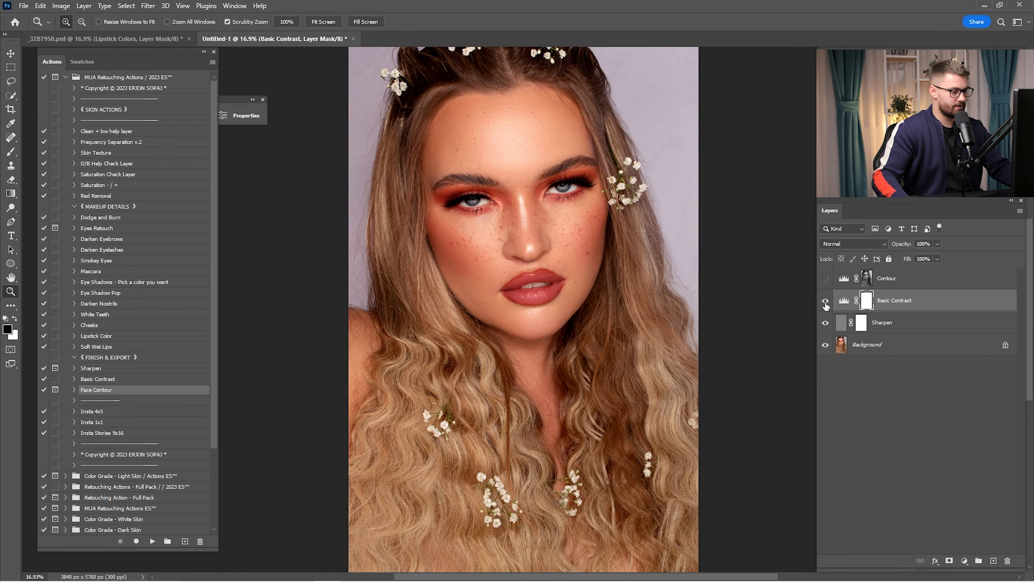
{"action": "left_click", "coordinate": [922, 243]}
{"action": "type", "text": "25"}
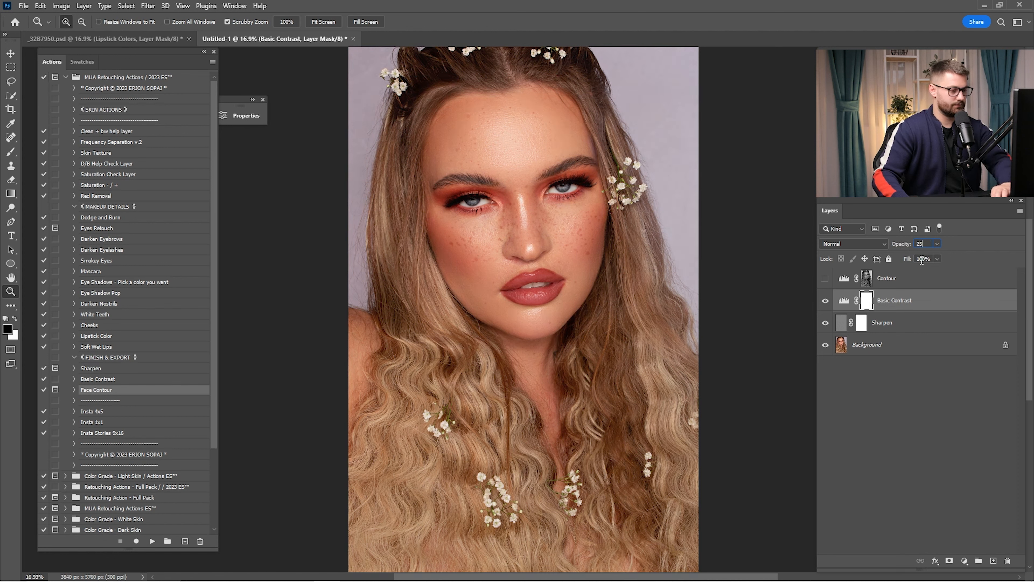
Step: Show the Contour layer, compare the face with and without it, and set its opacity to 89%
{"action": "left_click", "coordinate": [839, 283]}
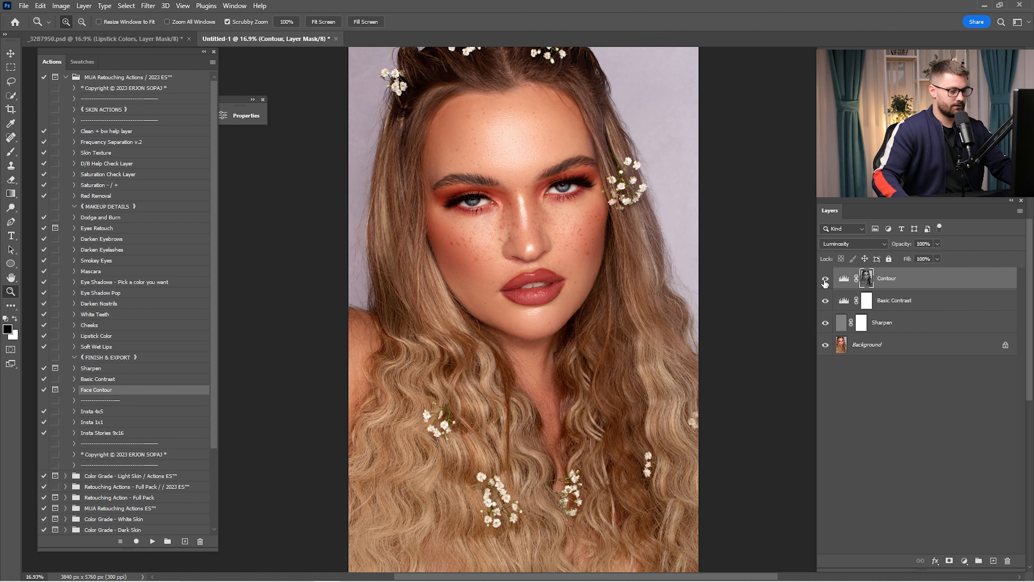
{"action": "left_click", "coordinate": [825, 279]}
{"action": "left_click", "coordinate": [825, 279]}
{"action": "left_click", "coordinate": [825, 279]}
{"action": "left_click", "coordinate": [826, 279]}
{"action": "left_click", "coordinate": [825, 279]}
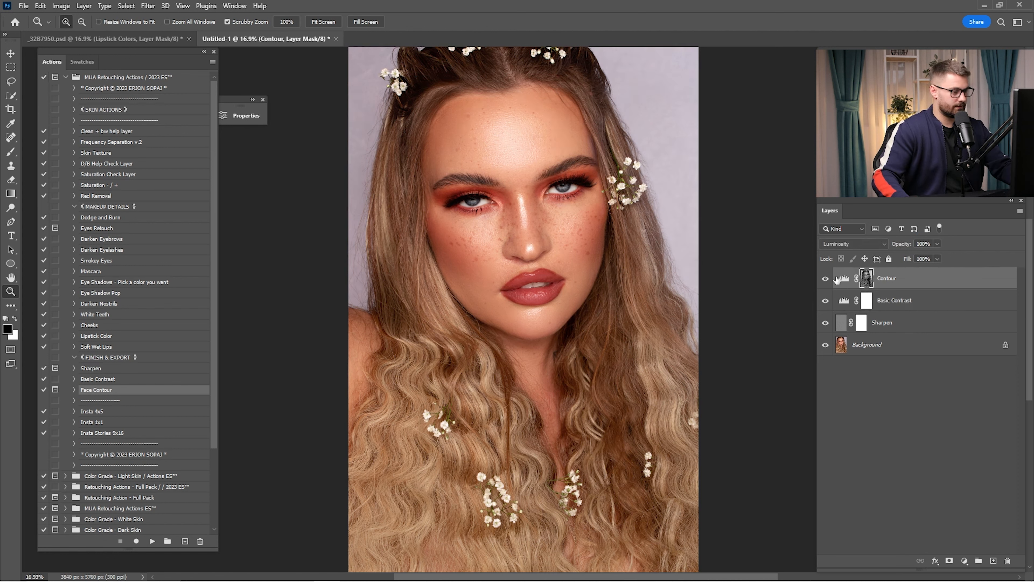
{"action": "left_click_drag", "start_coordinate": [903, 243], "coordinate": [900, 244]}
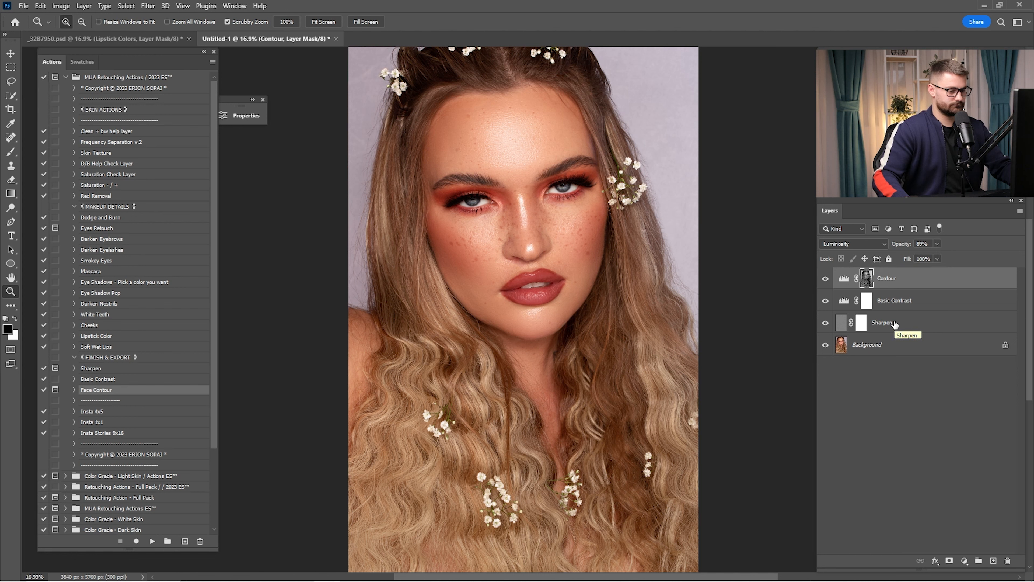
Step: Compare the finishing layers against the Background alone, and merge Contour, Basic Contrast and Sharpen with the Background
{"action": "left_click", "coordinate": [825, 345], "text": "alt"}
{"action": "left_click", "coordinate": [825, 345], "text": "alt"}
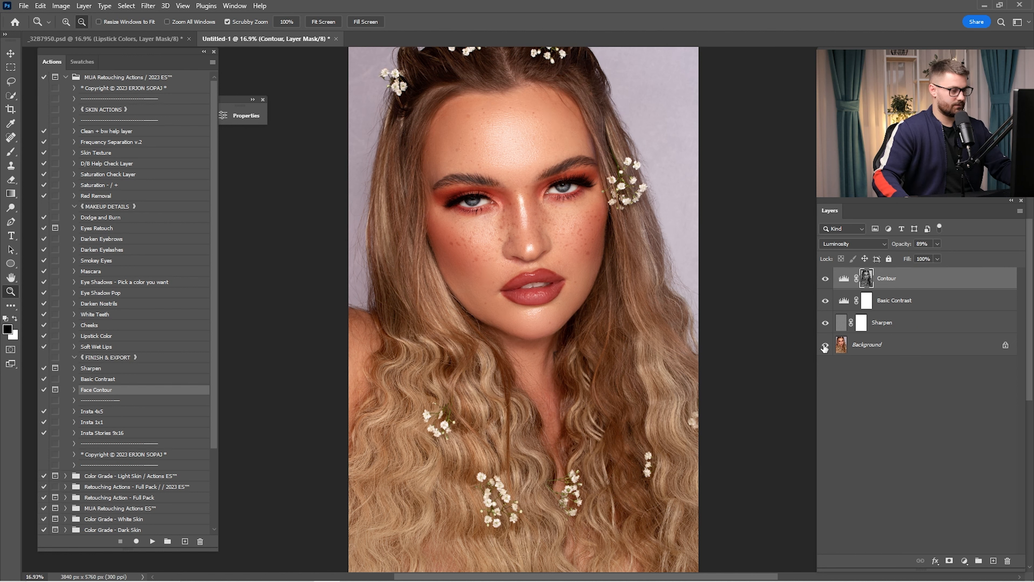
{"action": "left_click", "coordinate": [825, 345], "text": "alt"}
{"action": "left_click", "coordinate": [825, 345], "text": "alt"}
{"action": "left_click", "coordinate": [825, 345], "text": "alt"}
{"action": "left_click", "coordinate": [825, 345], "text": "alt"}
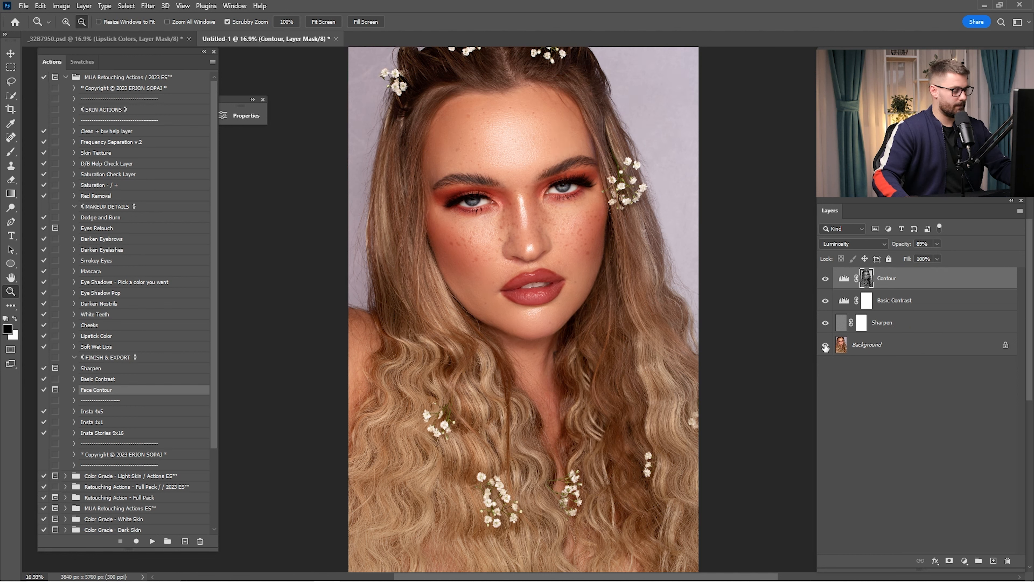
{"action": "left_click", "coordinate": [869, 346], "text": "shift"}
{"action": "right_click", "coordinate": [869, 346]}
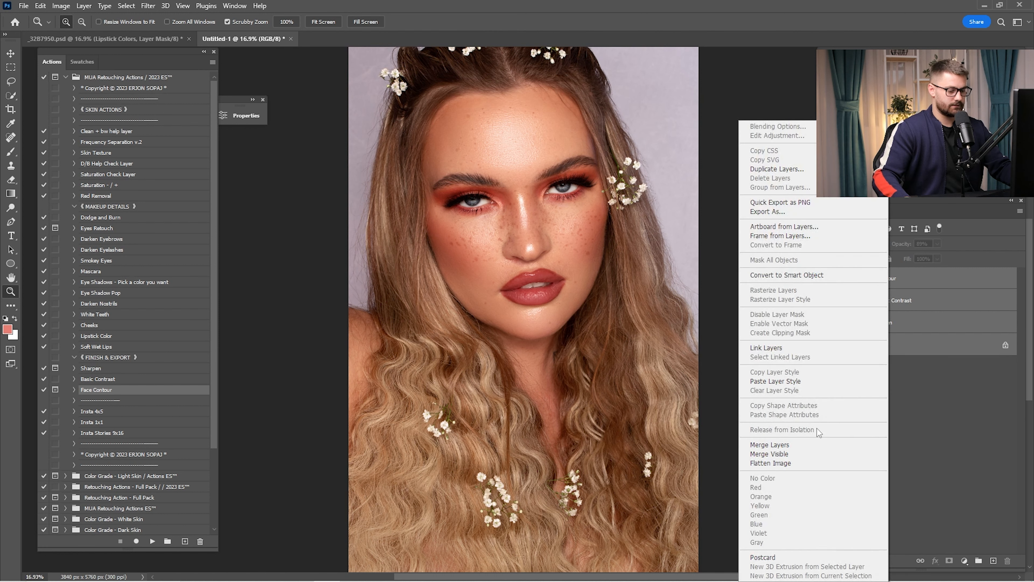
{"action": "left_click", "coordinate": [816, 445]}
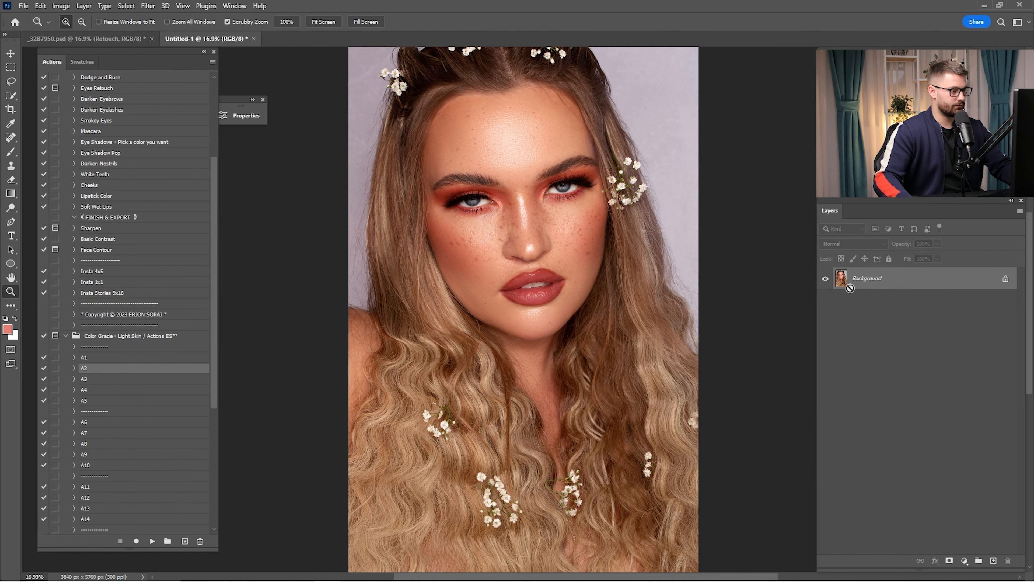
Step: Copy the merged image into _32B7950.psd above the Retouch group and toggle its visibility to compare before and after
{"action": "left_click", "coordinate": [138, 40]}
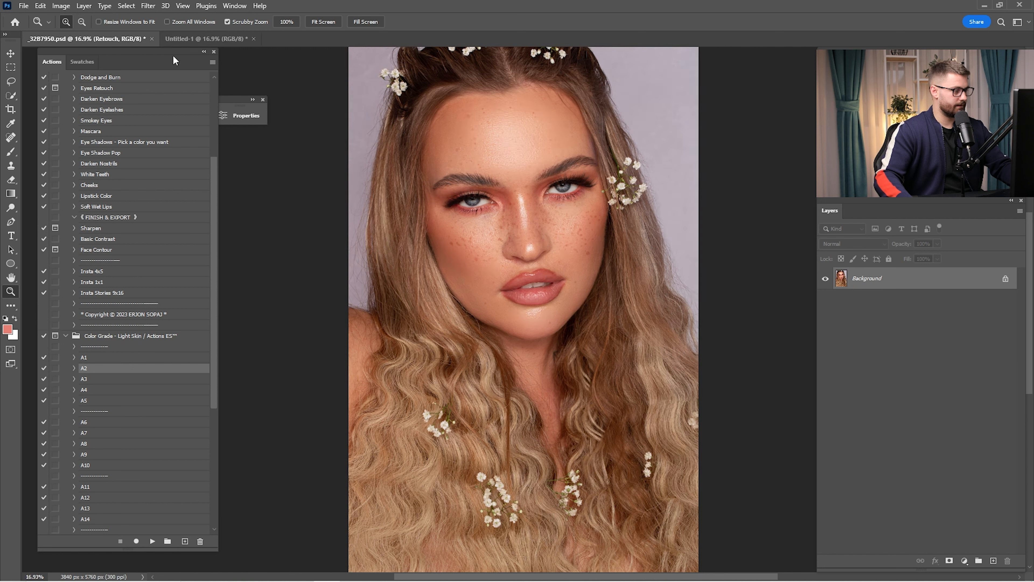
{"action": "key", "text": "ctrl+z"}
{"action": "left_click", "coordinate": [825, 323]}
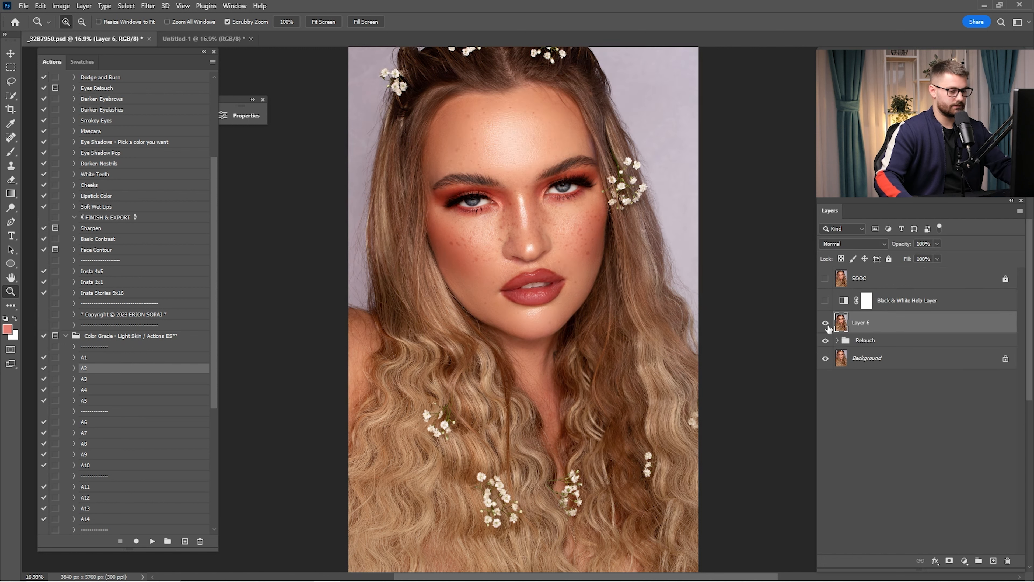
{"action": "left_click", "coordinate": [825, 323]}
{"action": "left_click", "coordinate": [825, 324]}
{"action": "left_click", "coordinate": [825, 323]}
{"action": "left_click", "coordinate": [825, 323]}
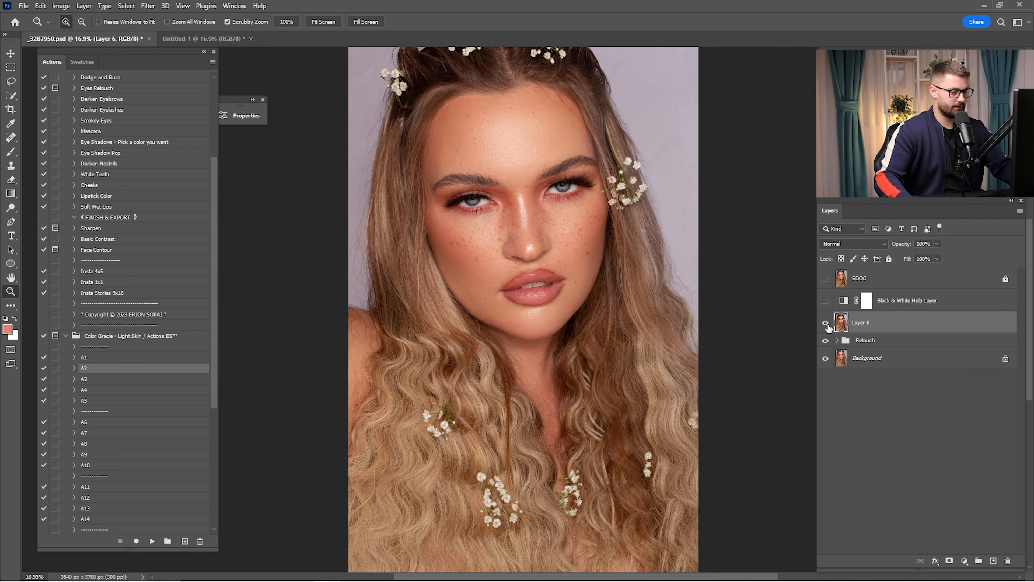
{"action": "left_click", "coordinate": [826, 323]}
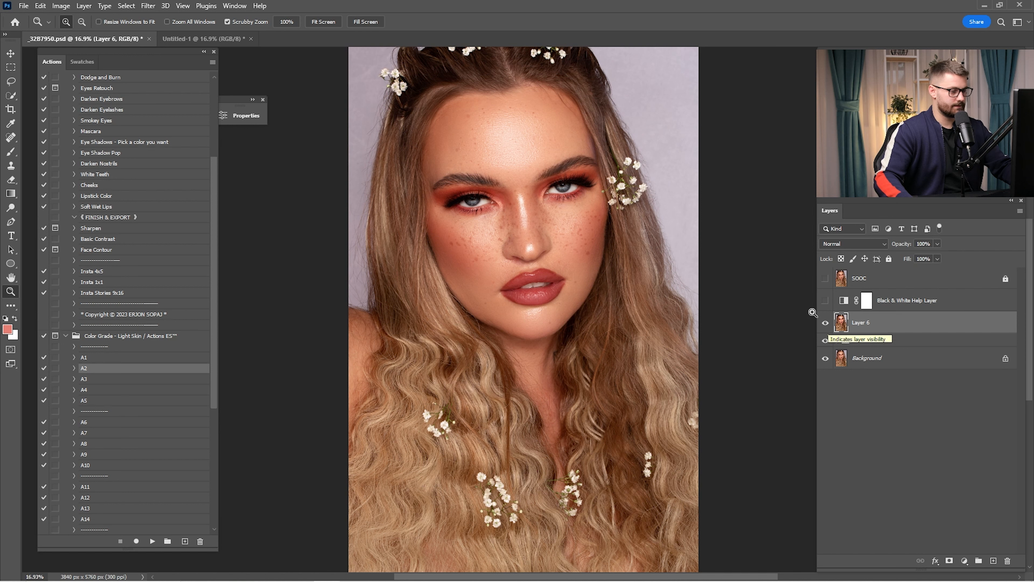
Step: Run the A2 light-skin color grade action on Untitled-1 and copy the resulting group, hidden, into _32B7950.psd
{"action": "left_click", "coordinate": [200, 39]}
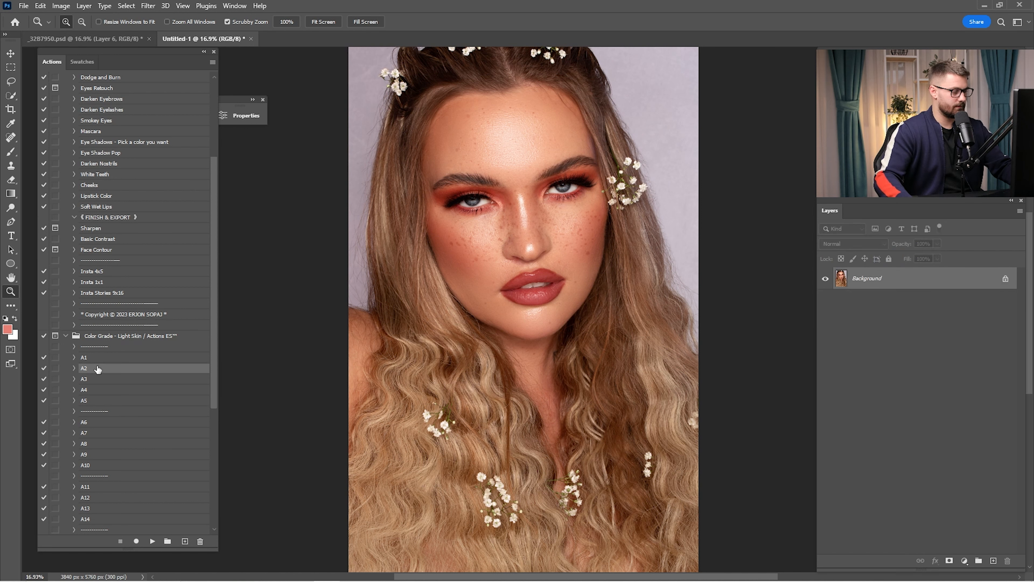
{"action": "left_click", "coordinate": [152, 542]}
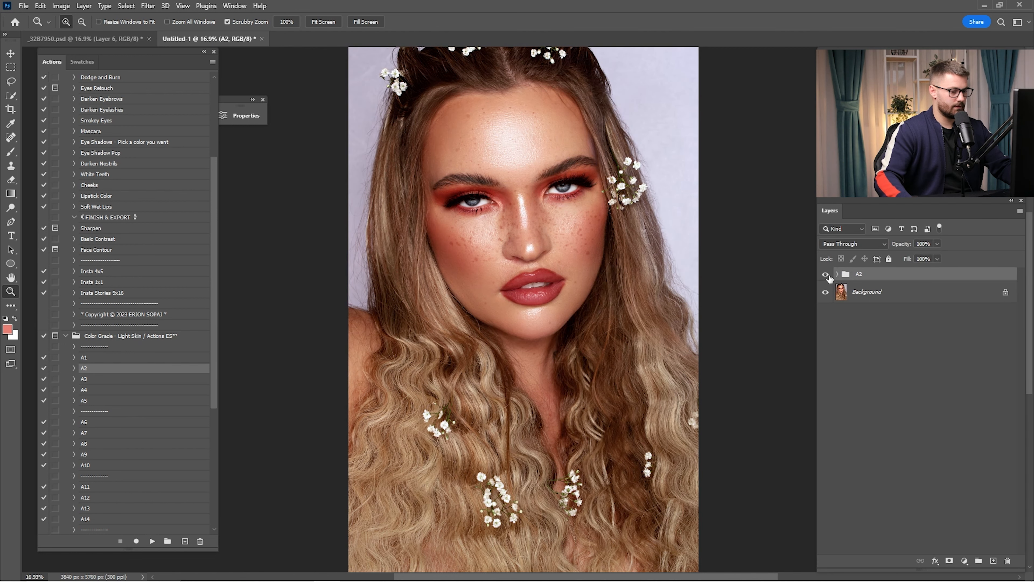
{"action": "left_click", "coordinate": [825, 274]}
{"action": "key", "text": "v"}
{"action": "left_click_drag", "start_coordinate": [377, 105], "coordinate": [279, 81]}
Step: Return to Untitled-1, run the A11 color grade action and copy the resulting group, hidden, into _32B7950.psd
{"action": "left_click", "coordinate": [218, 38]}
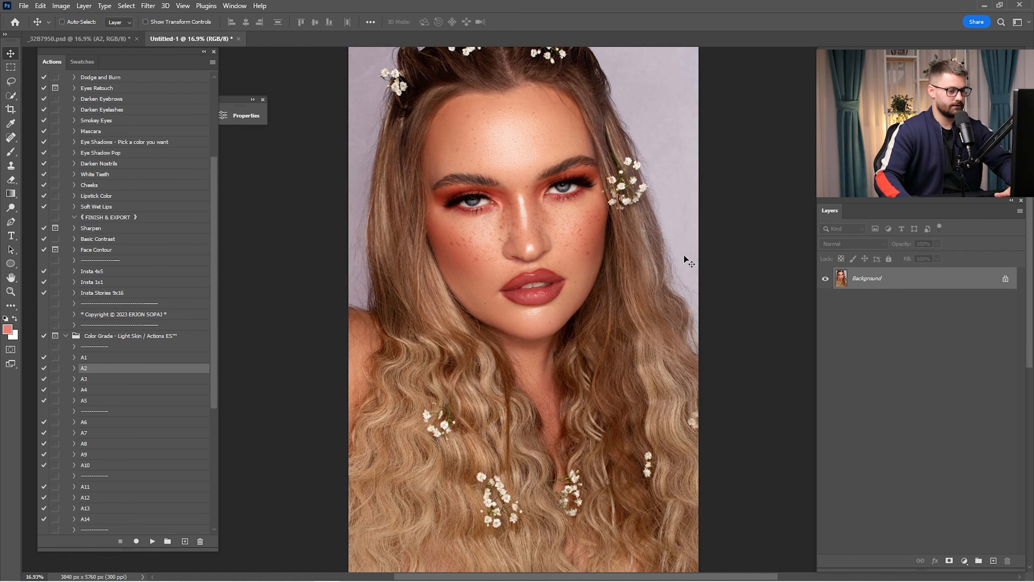
{"action": "left_click", "coordinate": [100, 496]}
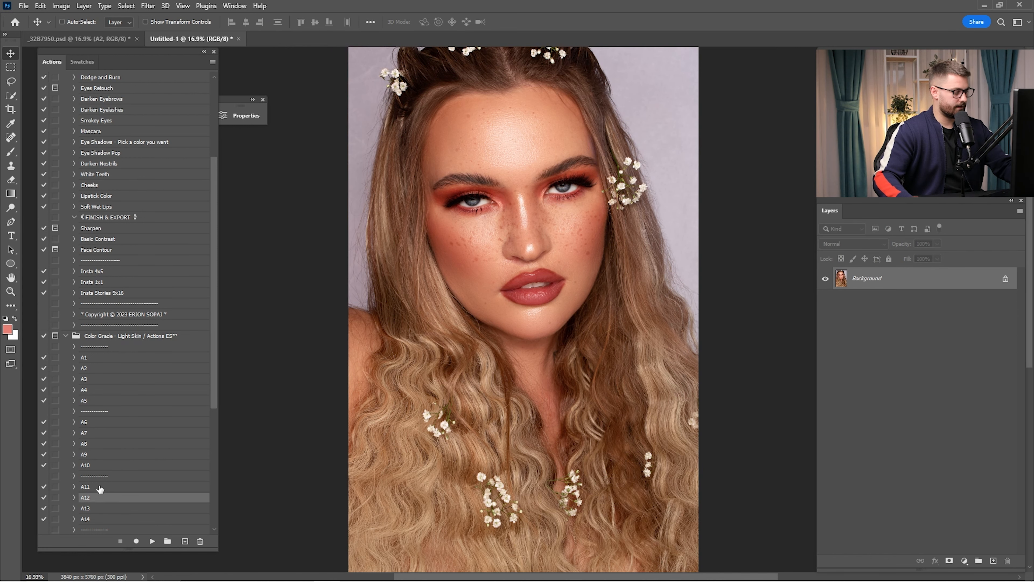
{"action": "left_click", "coordinate": [100, 487]}
{"action": "left_click", "coordinate": [152, 541]}
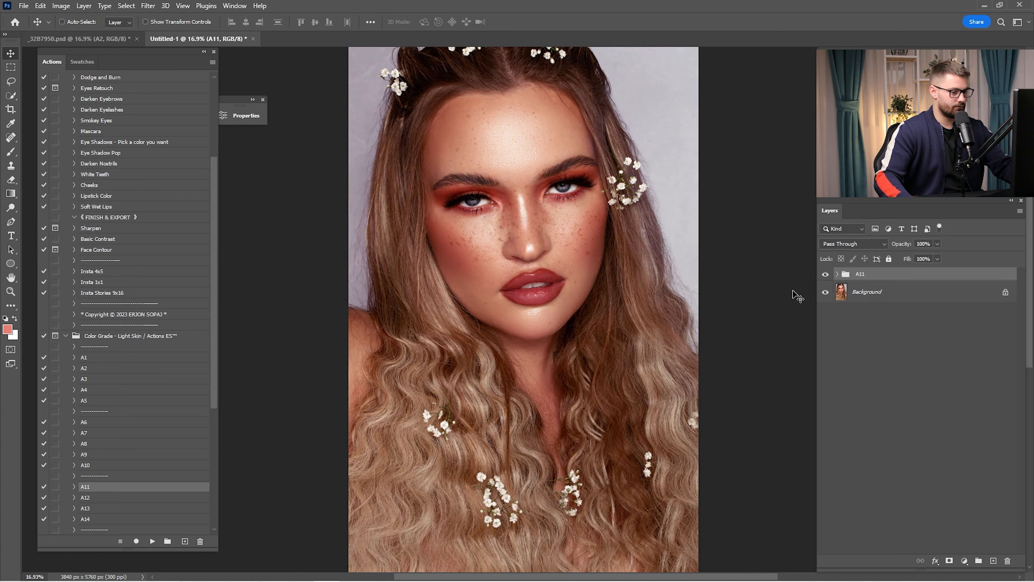
{"action": "left_click", "coordinate": [825, 274]}
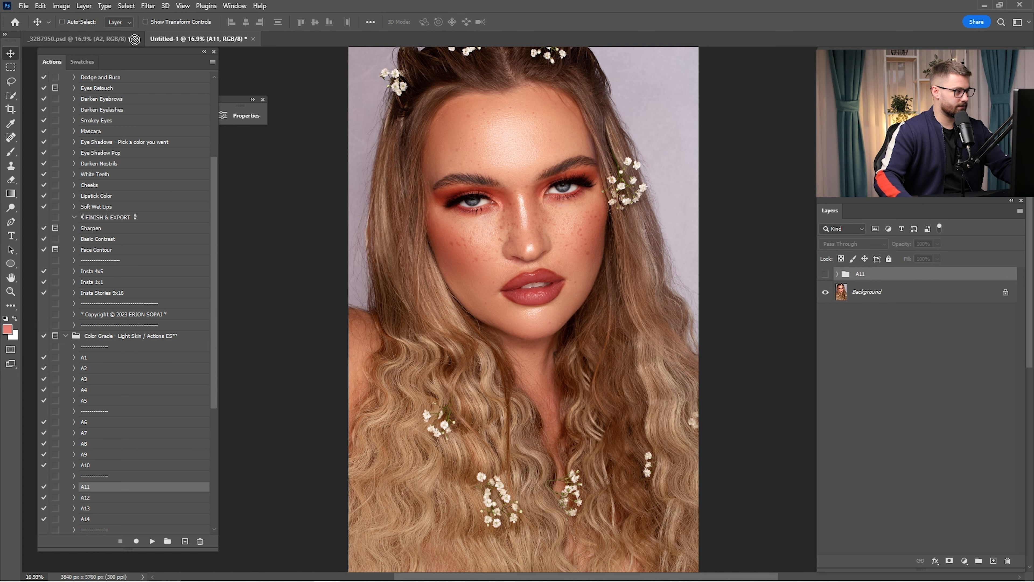
{"action": "left_click", "coordinate": [121, 37]}
{"action": "left_click_drag", "start_coordinate": [121, 38], "coordinate": [567, 208]}
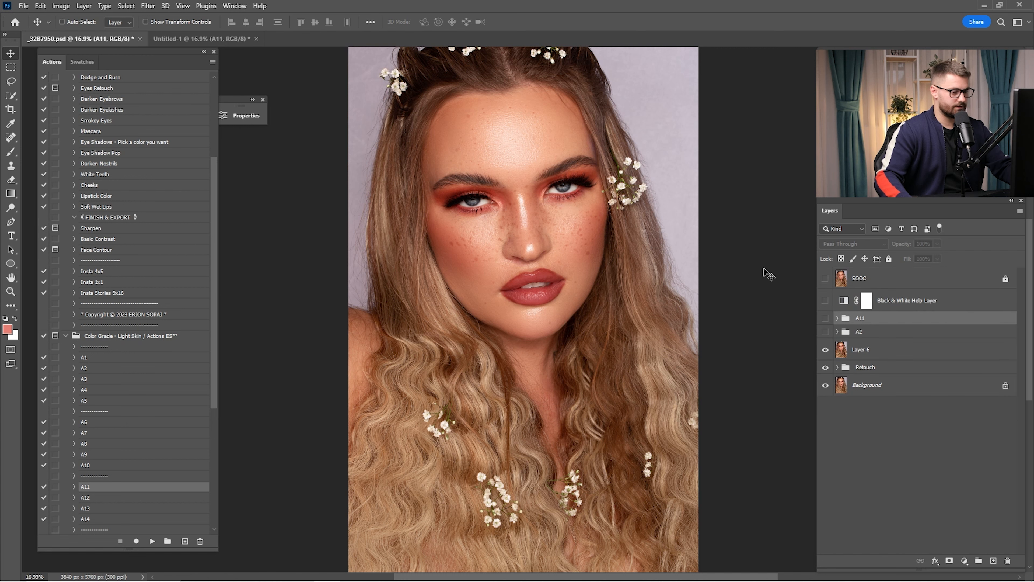
Step: Show and expand the A2 group in _32B7950.psd and hide all the adjustment layers inside it
{"action": "left_click", "coordinate": [825, 331]}
{"action": "left_click", "coordinate": [847, 331]}
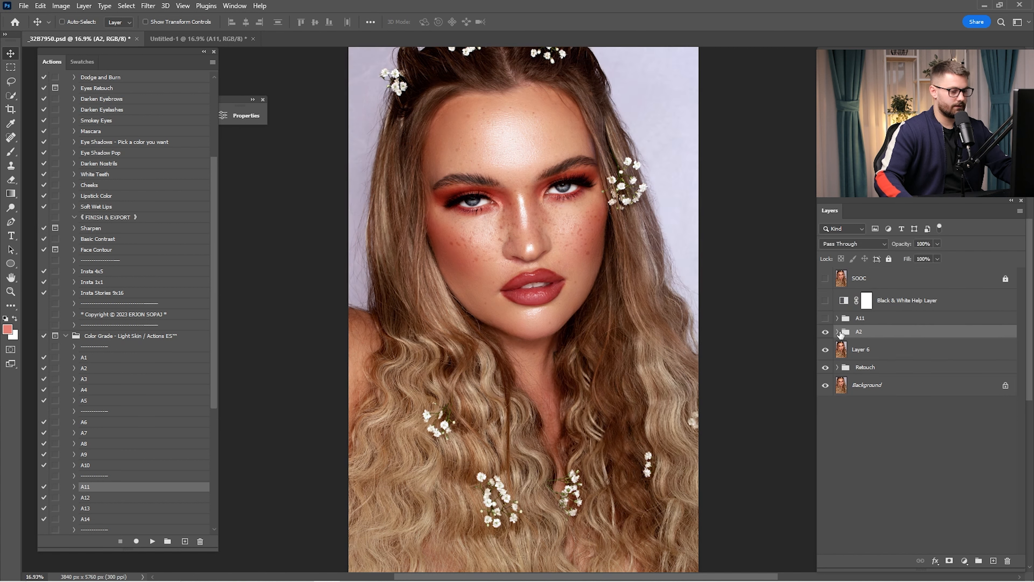
{"action": "left_click", "coordinate": [837, 331]}
{"action": "left_click_drag", "start_coordinate": [826, 354], "coordinate": [825, 484]}
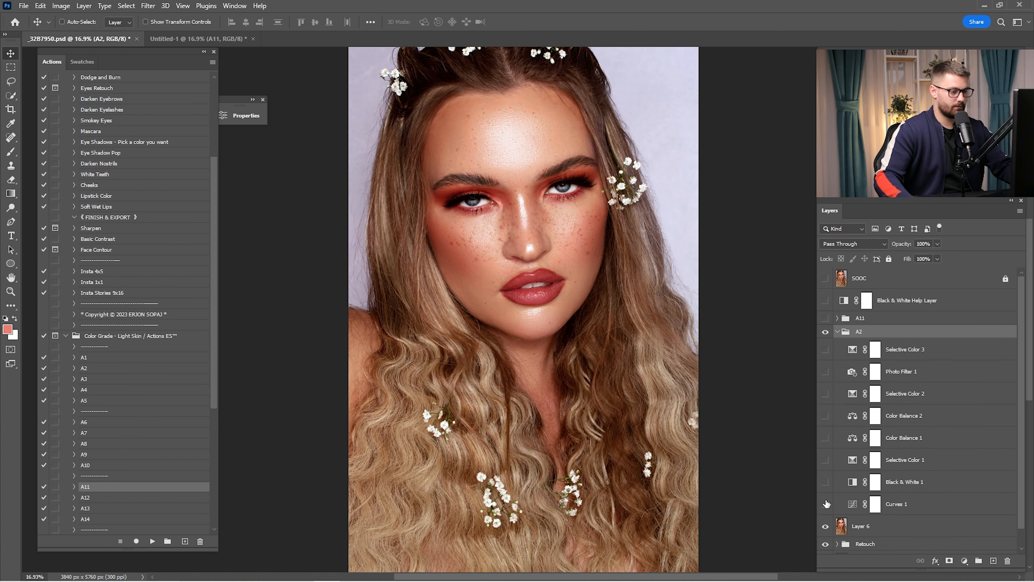
Step: Show the Curves 1, Black & White 1, Selective Color 1 and Color Balance 1 layers one by one inside the A2 group
{"action": "left_click", "coordinate": [826, 504]}
{"action": "left_click", "coordinate": [825, 481]}
{"action": "left_click", "coordinate": [901, 482]}
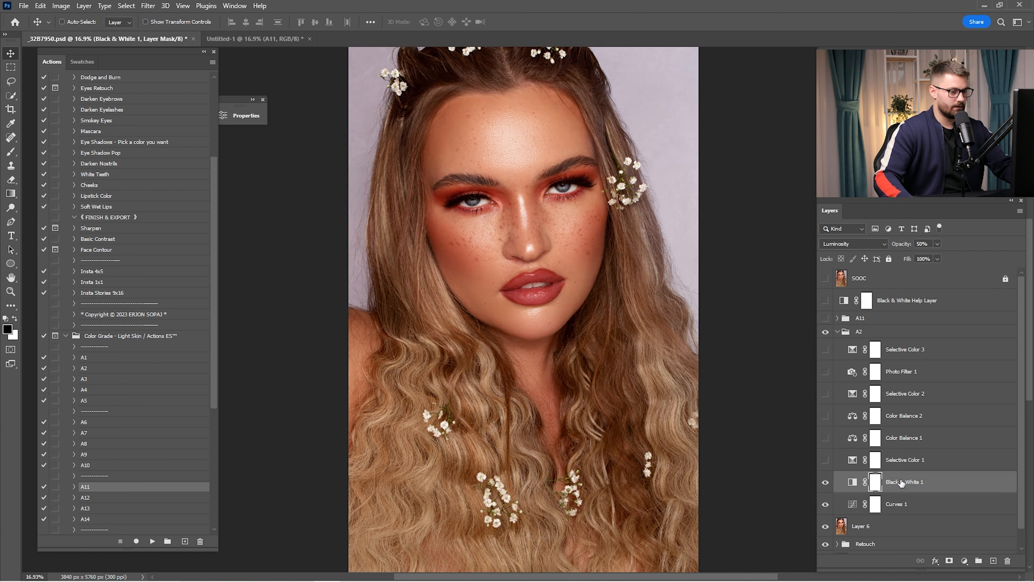
{"action": "left_click", "coordinate": [825, 460]}
{"action": "left_click", "coordinate": [849, 454]}
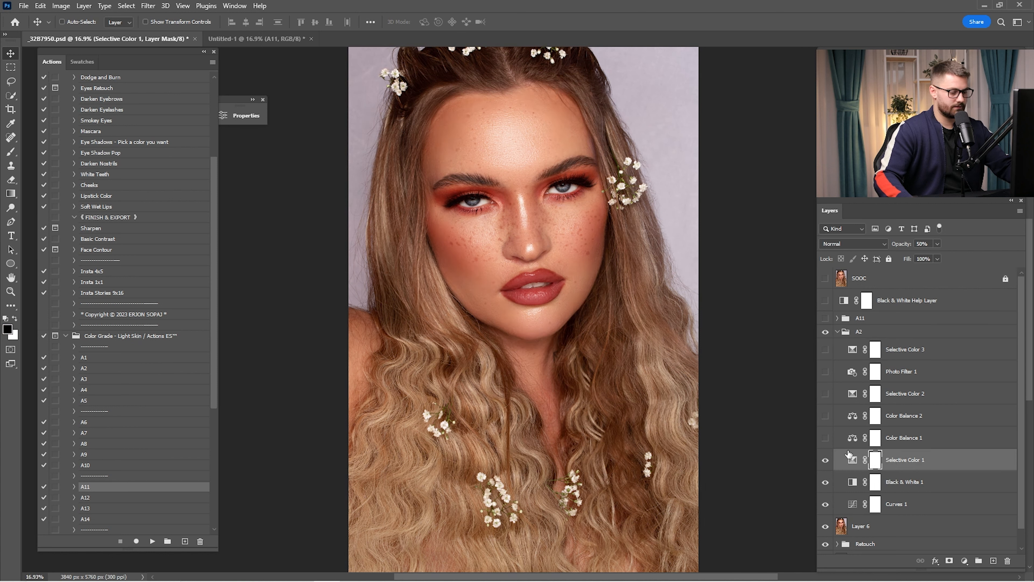
{"action": "left_click", "coordinate": [826, 438]}
{"action": "left_click", "coordinate": [842, 437]}
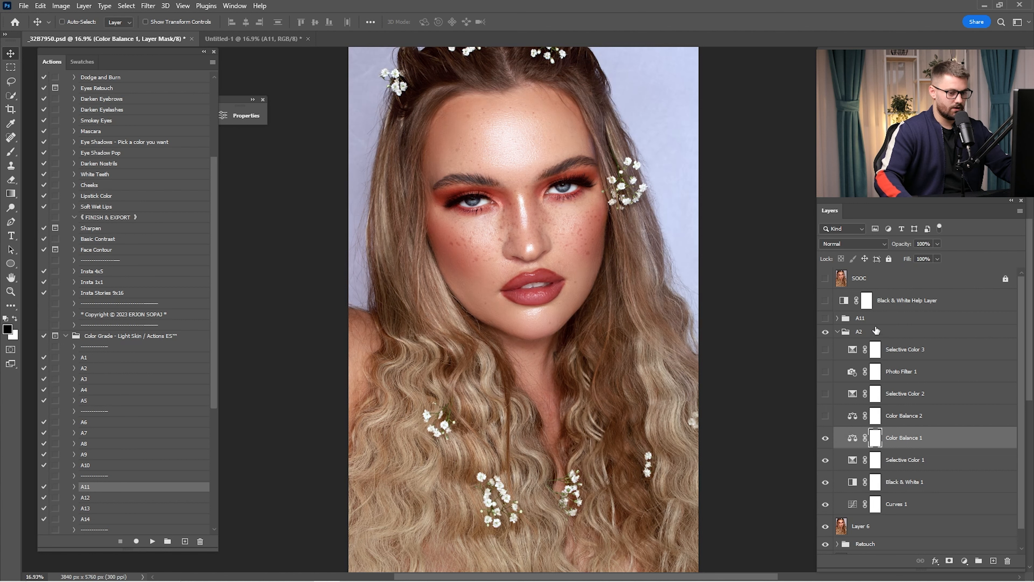
Step: Compare Color Balance 1 on and off, show the remaining A2 layers up to Selective Color 3, and collapse the group
{"action": "left_click", "coordinate": [826, 438]}
{"action": "left_click", "coordinate": [826, 439]}
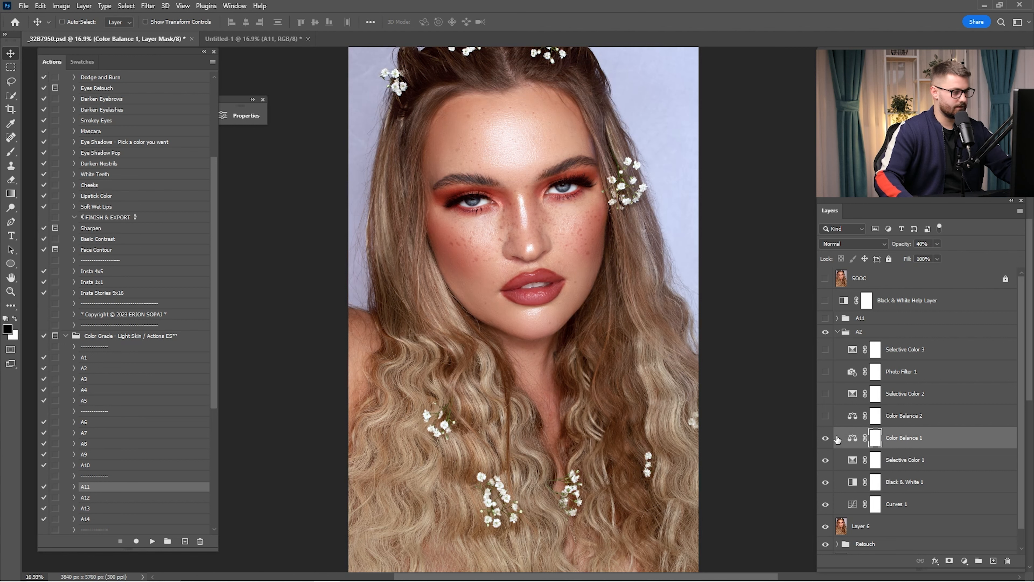
{"action": "left_click", "coordinate": [846, 423]}
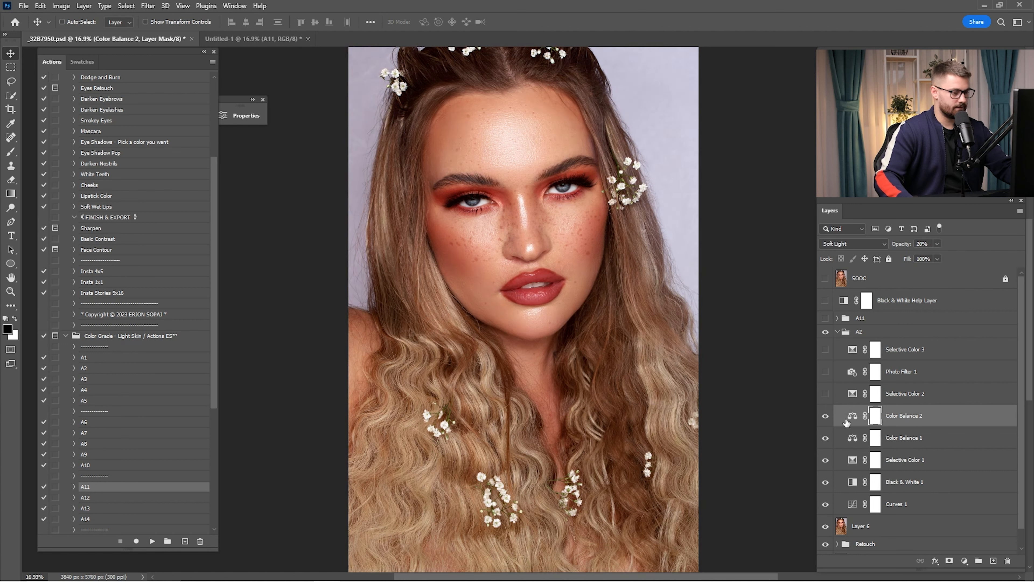
{"action": "left_click", "coordinate": [826, 416]}
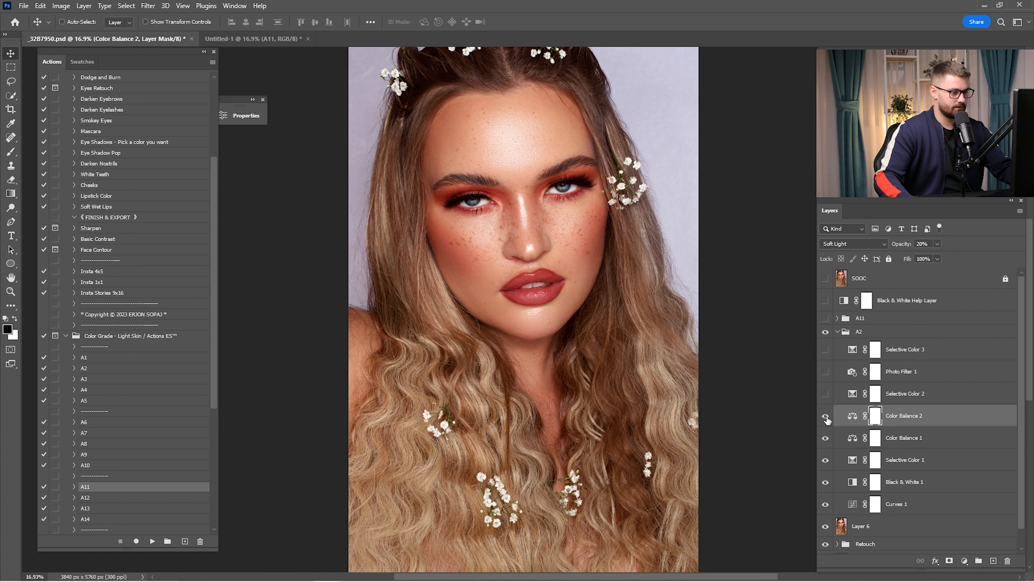
{"action": "left_click", "coordinate": [823, 395]}
{"action": "left_click", "coordinate": [846, 394]}
{"action": "left_click", "coordinate": [825, 371]}
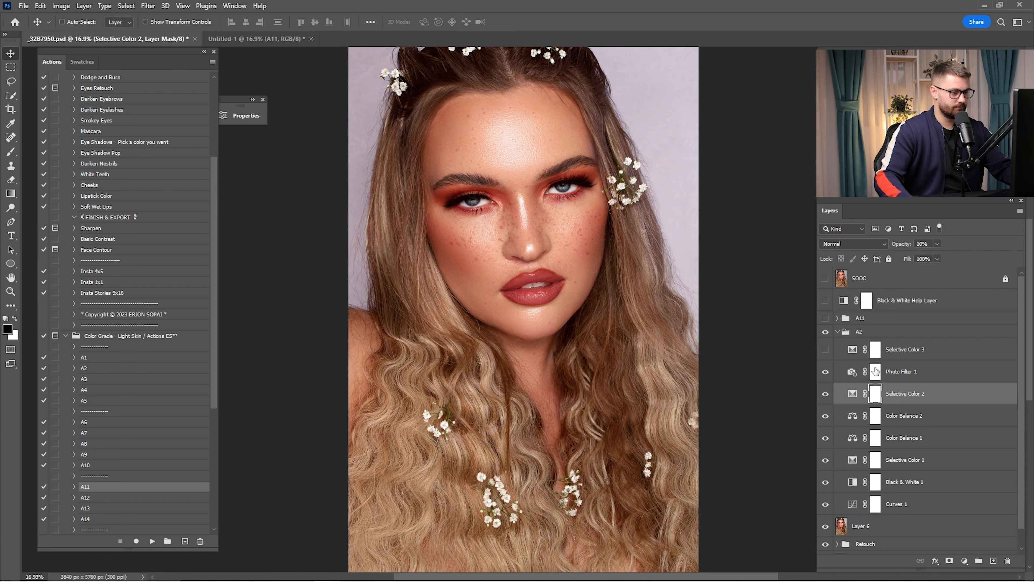
{"action": "left_click", "coordinate": [847, 371]}
{"action": "left_click", "coordinate": [825, 349]}
{"action": "left_click", "coordinate": [842, 350]}
{"action": "left_click", "coordinate": [838, 332]}
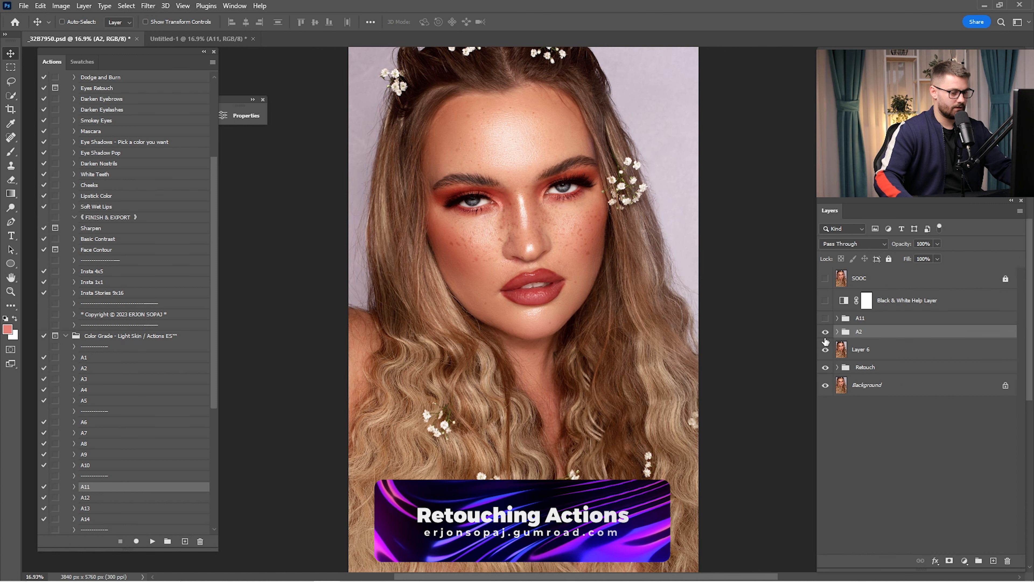
Step: Toggle the A2 group's visibility to compare the grade and set the group's opacity to 75%
{"action": "left_click", "coordinate": [826, 332]}
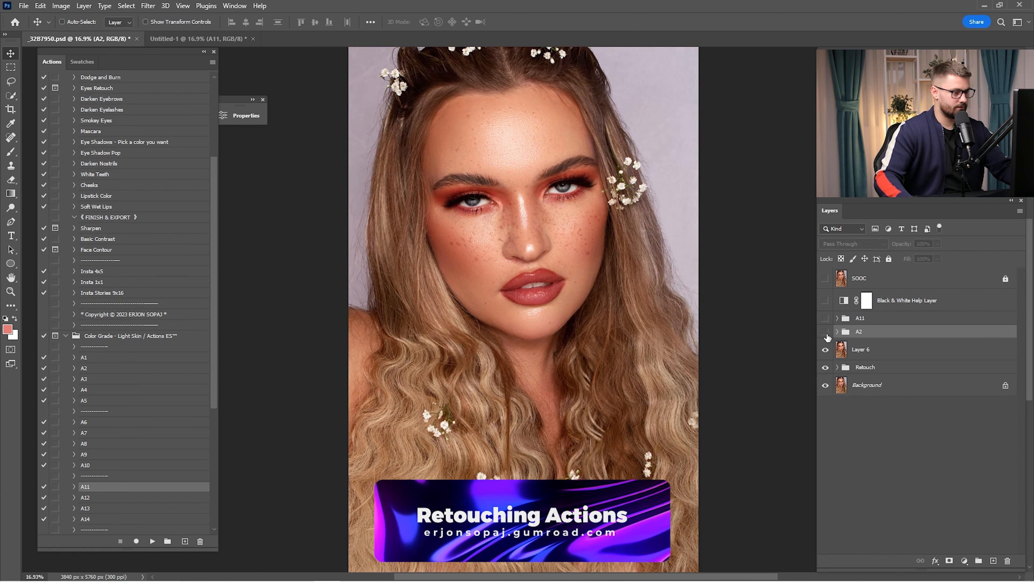
{"action": "left_click", "coordinate": [825, 332]}
{"action": "left_click", "coordinate": [825, 332]}
{"action": "left_click", "coordinate": [825, 332]}
{"action": "left_click", "coordinate": [892, 246]}
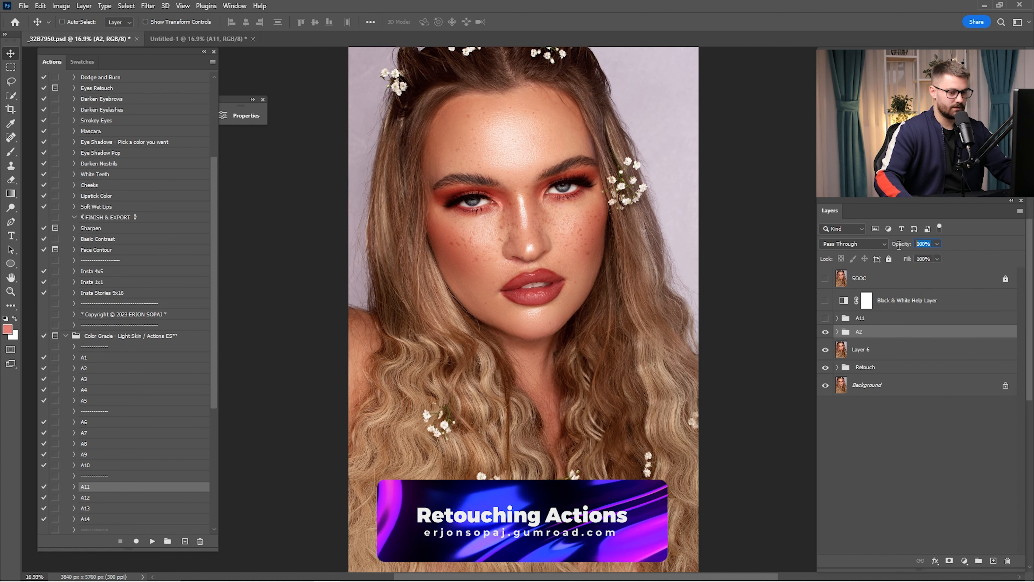
{"action": "type", "text": "75"}
{"action": "key", "text": "Return"}
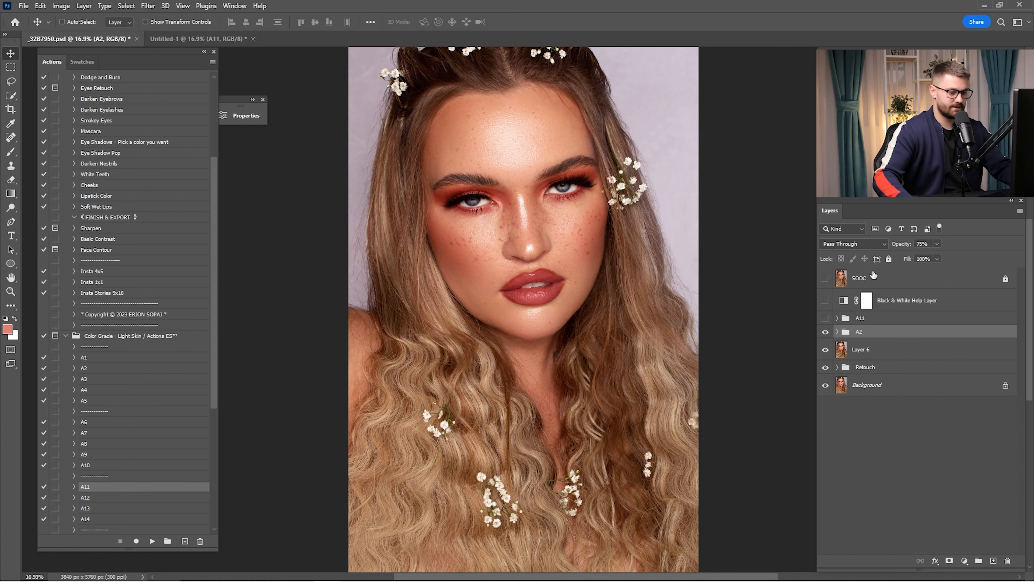
Step: Show and expand the A11 group, hide its adjustment layers, and show only Black & White 1 and Curves 1 again
{"action": "left_click", "coordinate": [825, 318]}
{"action": "left_click", "coordinate": [865, 310]}
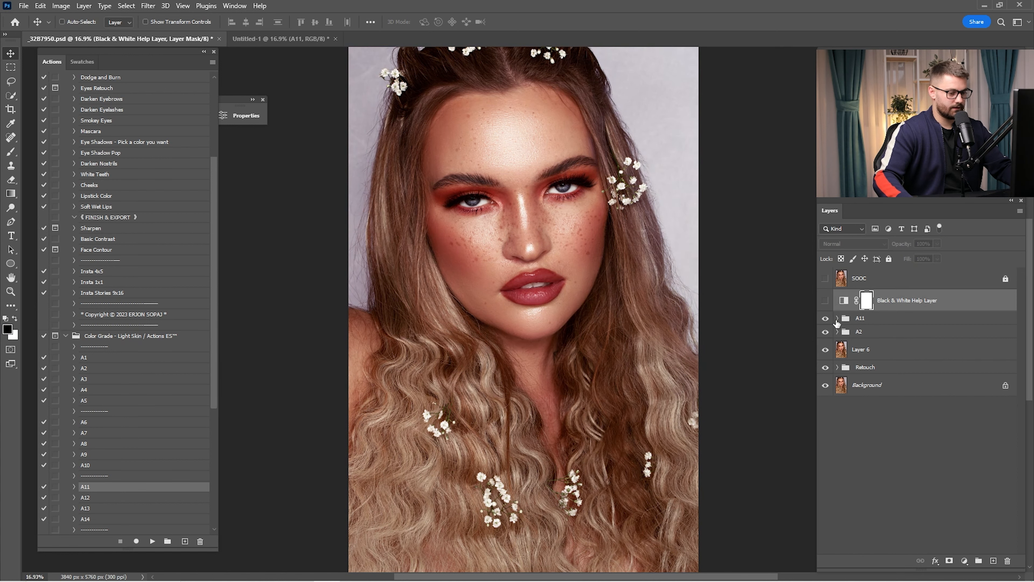
{"action": "left_click", "coordinate": [837, 318]}
{"action": "left_click", "coordinate": [826, 468]}
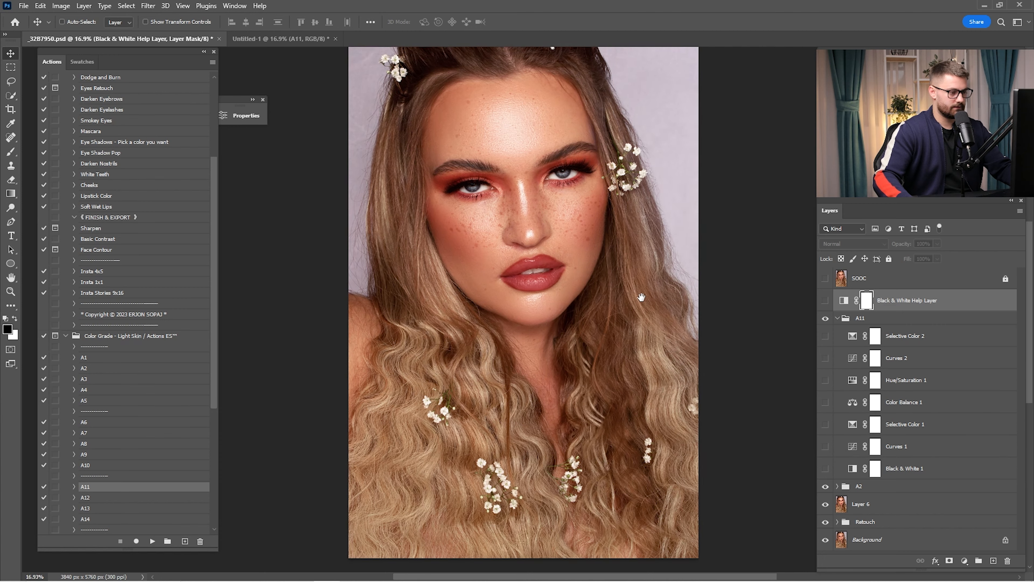
{"action": "left_click", "coordinate": [889, 466]}
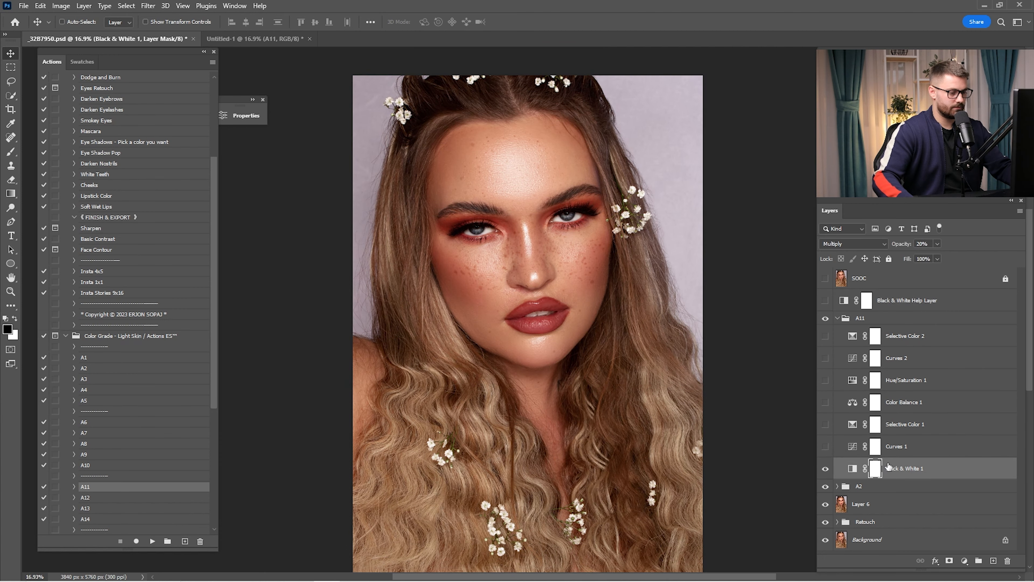
{"action": "left_click", "coordinate": [825, 446]}
{"action": "left_click", "coordinate": [851, 448]}
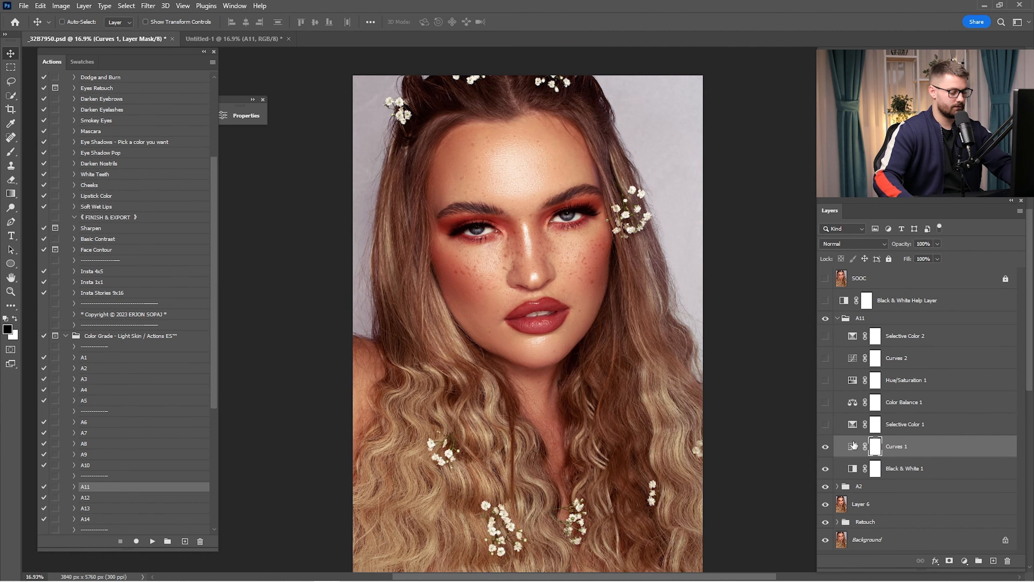
Step: Toggle Selective Color 1, Color Balance 1 and Hue/Saturation 1 on and off inside the A11 group
{"action": "left_click", "coordinate": [825, 424]}
{"action": "left_click", "coordinate": [867, 425]}
{"action": "left_click", "coordinate": [906, 402]}
{"action": "left_click", "coordinate": [851, 380]}
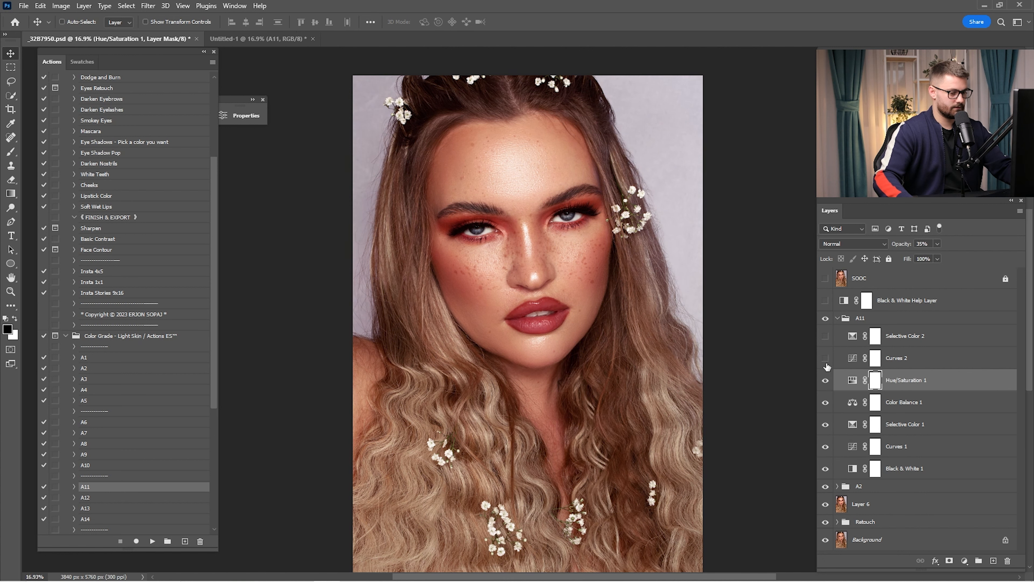
{"action": "left_click", "coordinate": [851, 358]}
Step: Show the A11 layers one by one from Selective Color 1 up to Selective Color 2 and collapse the group
{"action": "left_click", "coordinate": [825, 424]}
{"action": "left_click", "coordinate": [890, 444]}
{"action": "left_click", "coordinate": [858, 427]}
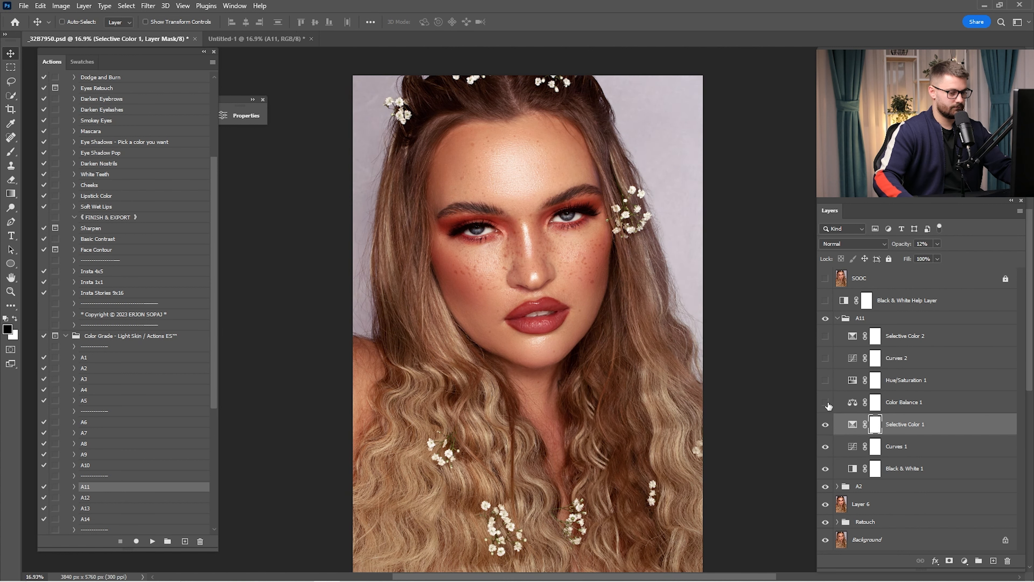
{"action": "left_click", "coordinate": [825, 402]}
{"action": "left_click", "coordinate": [854, 403]}
{"action": "left_click", "coordinate": [825, 380]}
{"action": "left_click", "coordinate": [917, 383]}
{"action": "left_click", "coordinate": [825, 358]}
{"action": "left_click", "coordinate": [858, 357]}
{"action": "left_click", "coordinate": [854, 336]}
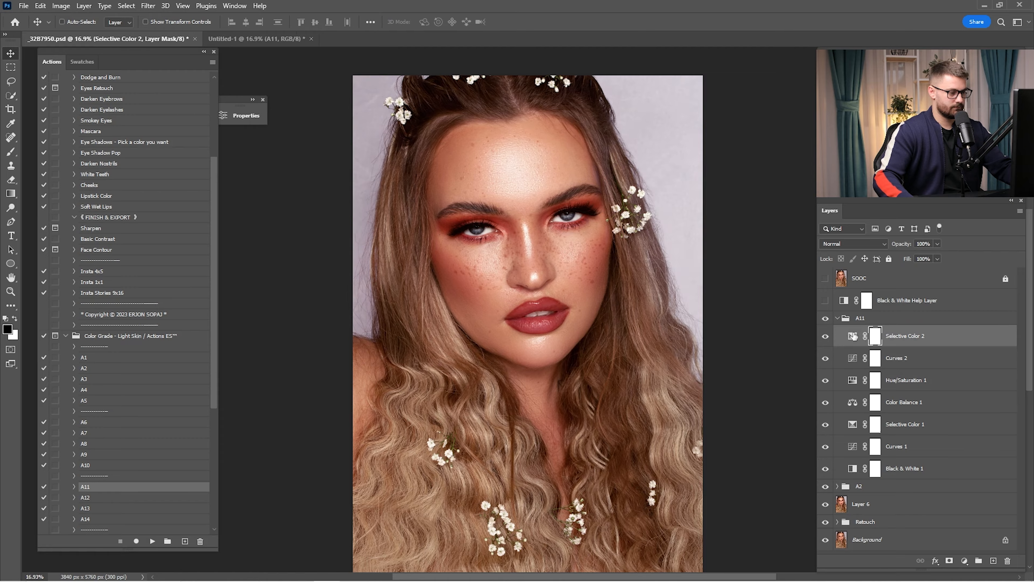
{"action": "left_click", "coordinate": [837, 318]}
Step: Set the A11 group's opacity to 65%
{"action": "left_click", "coordinate": [826, 318]}
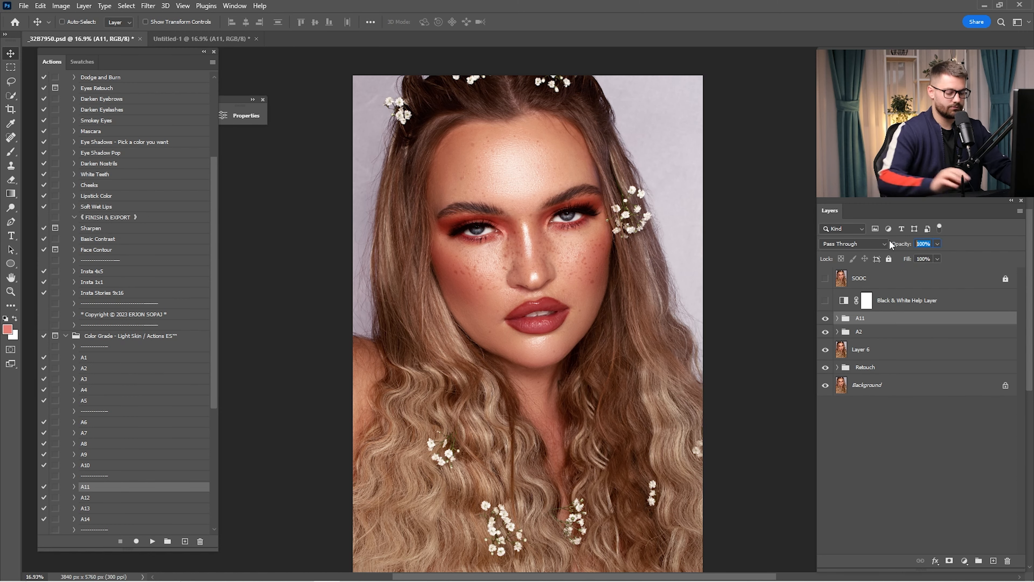
{"action": "type", "text": "65"}
{"action": "key", "text": "Return"}
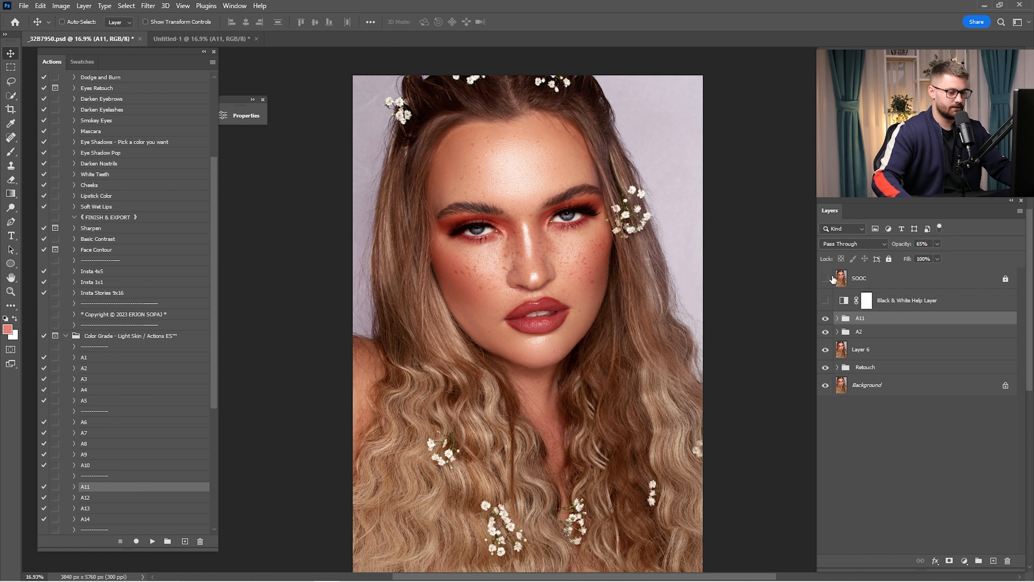
Step: Toggle the SOOC layer's visibility to compare the graded portrait with the original photo
{"action": "left_click", "coordinate": [825, 278]}
{"action": "left_click", "coordinate": [825, 279]}
{"action": "left_click", "coordinate": [824, 278]}
{"action": "left_click", "coordinate": [825, 279]}
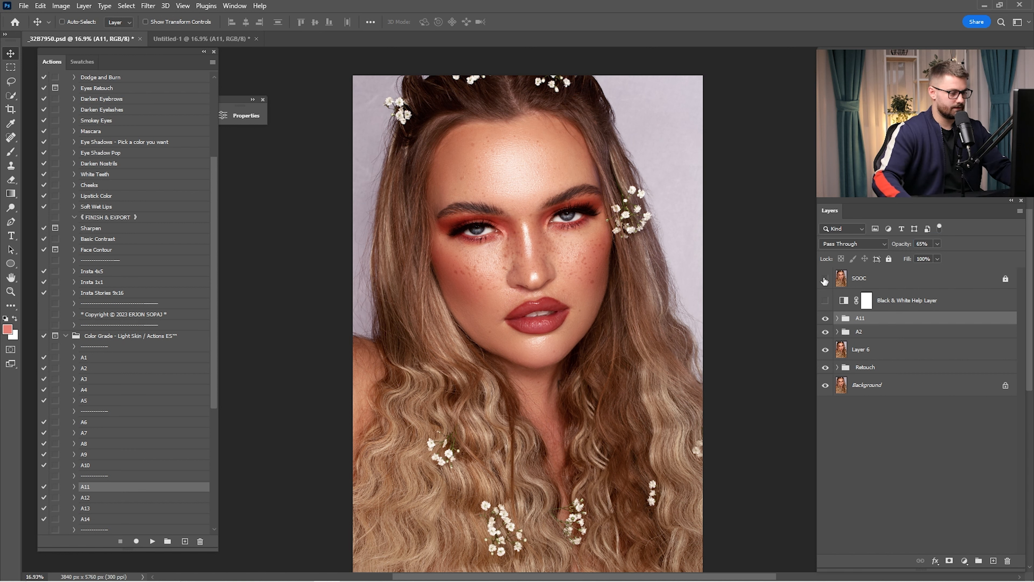
Step: Add a Color Balance layer above A11 with Highlights at Cyan-Red +8 and Yellow-Blue -7, and set its opacity to 25%
{"action": "left_click", "coordinate": [964, 564]}
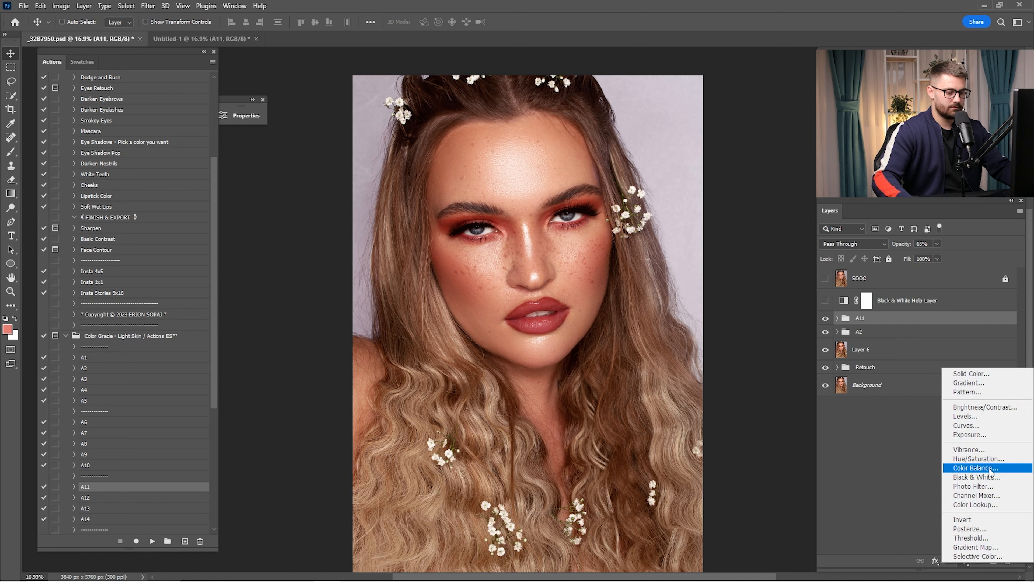
{"action": "left_click", "coordinate": [992, 472]}
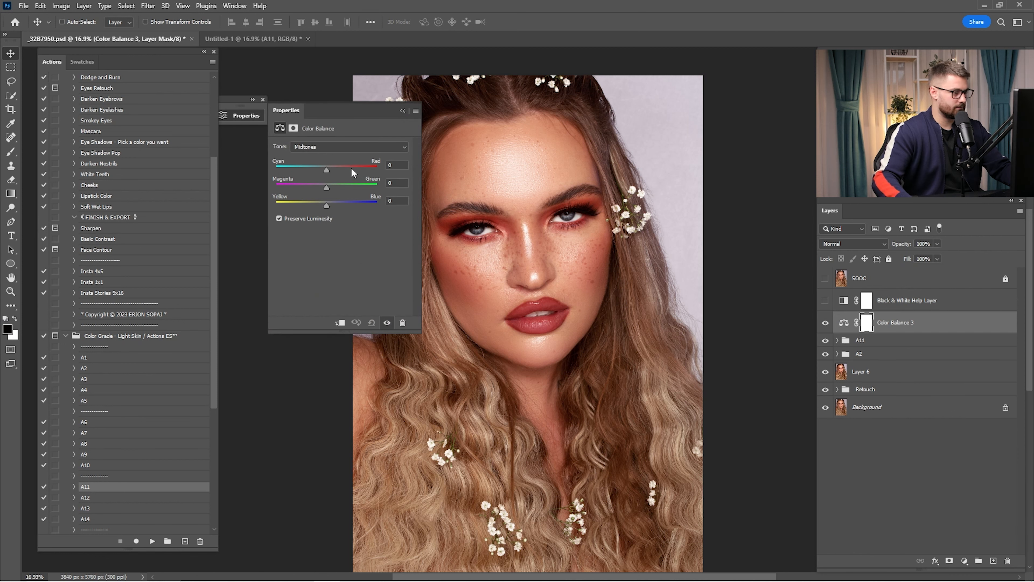
{"action": "left_click", "coordinate": [349, 147]}
{"action": "left_click", "coordinate": [320, 172]}
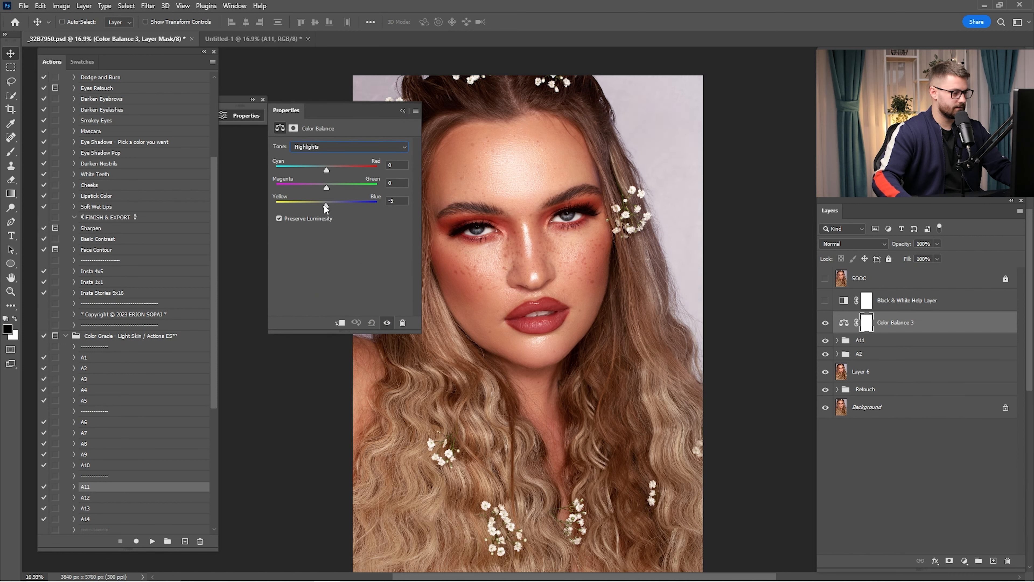
{"action": "left_click_drag", "start_coordinate": [325, 207], "coordinate": [323, 206]}
{"action": "left_click_drag", "start_coordinate": [326, 170], "coordinate": [330, 169]}
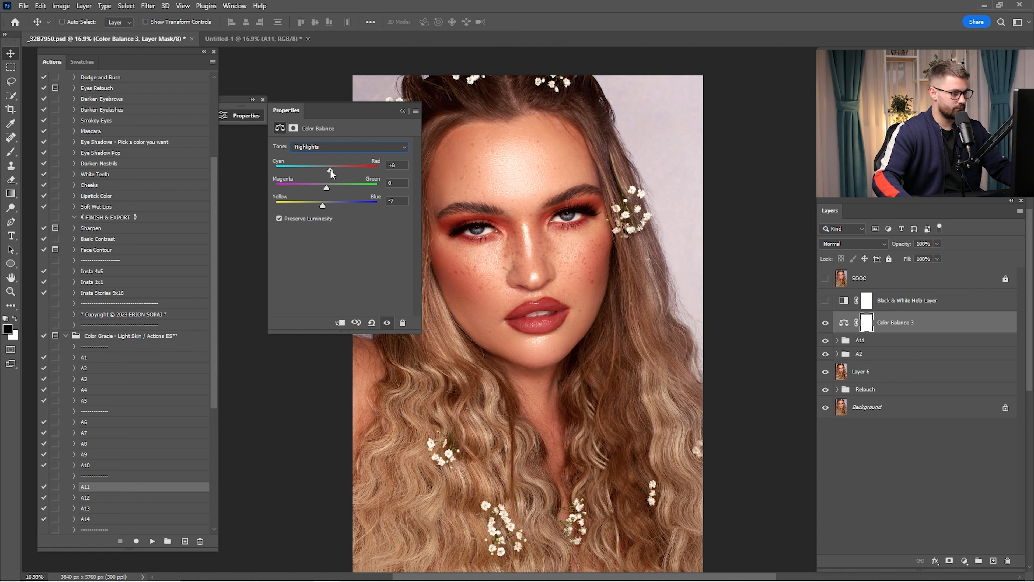
{"action": "left_click", "coordinate": [402, 111]}
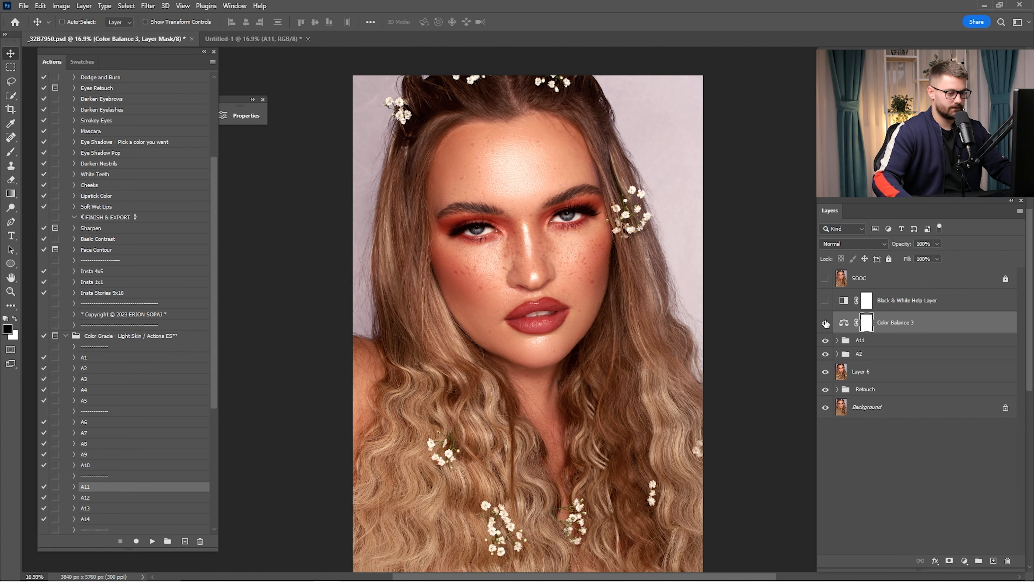
{"action": "left_click", "coordinate": [932, 243]}
{"action": "type", "text": "25"}
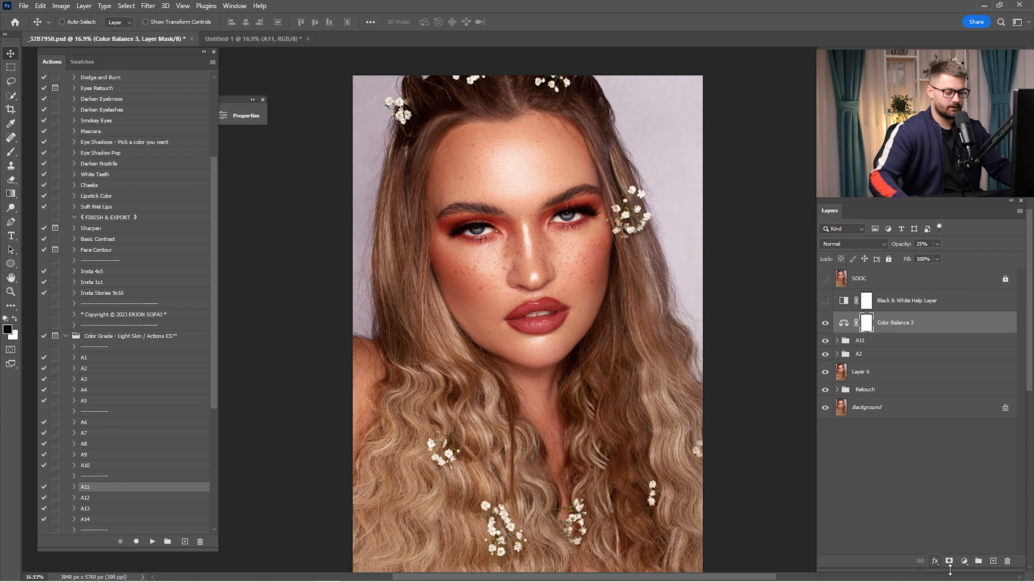
Step: Add a second Color Balance layer above the first and shift its Midtones on the Cyan-Red and Yellow-Blue scales
{"action": "left_click", "coordinate": [963, 561]}
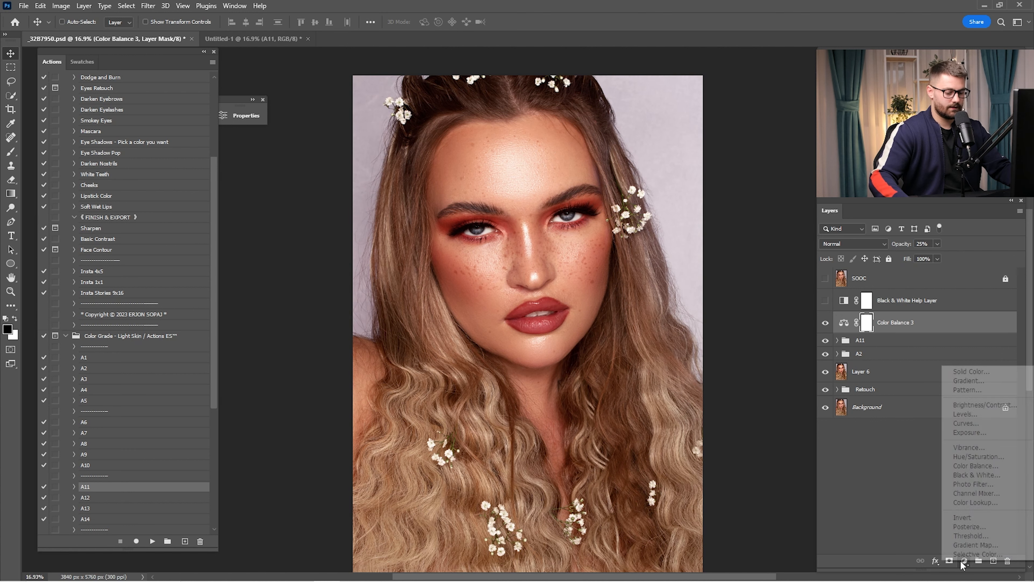
{"action": "left_click", "coordinate": [991, 466]}
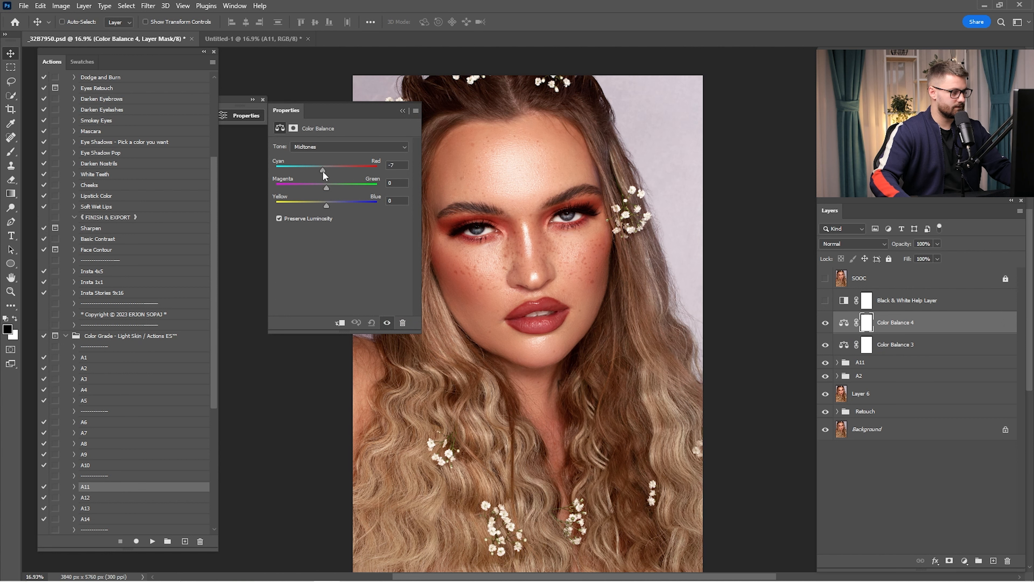
{"action": "left_click_drag", "start_coordinate": [322, 171], "coordinate": [331, 205]}
{"action": "left_click", "coordinate": [402, 111]}
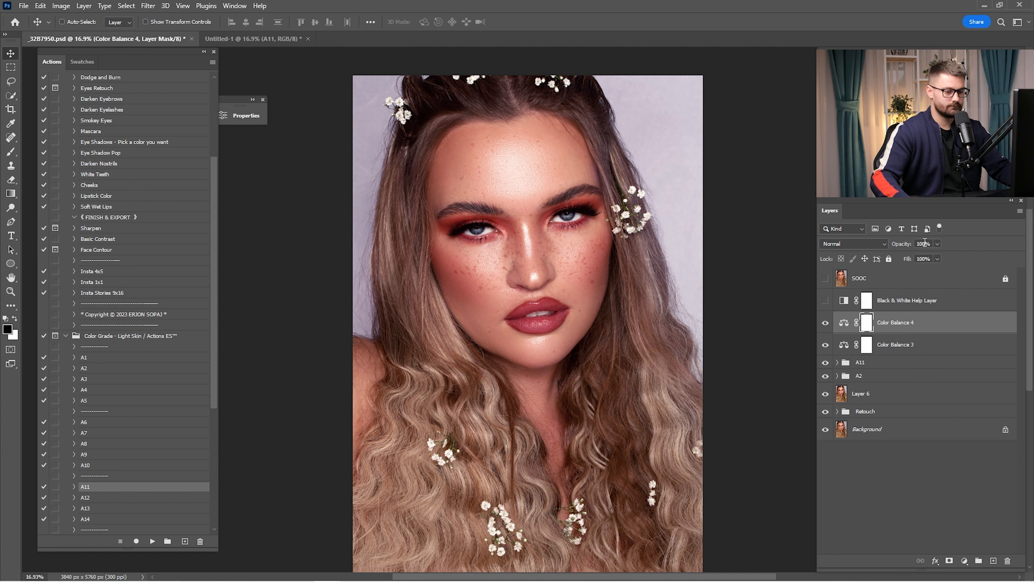
Step: Add a Selective Color layer on top and set its Yellows to Cyan -4, Magenta +5 and Yellow -19
{"action": "left_click", "coordinate": [964, 560]}
{"action": "left_click", "coordinate": [988, 552]}
{"action": "left_click", "coordinate": [281, 132]}
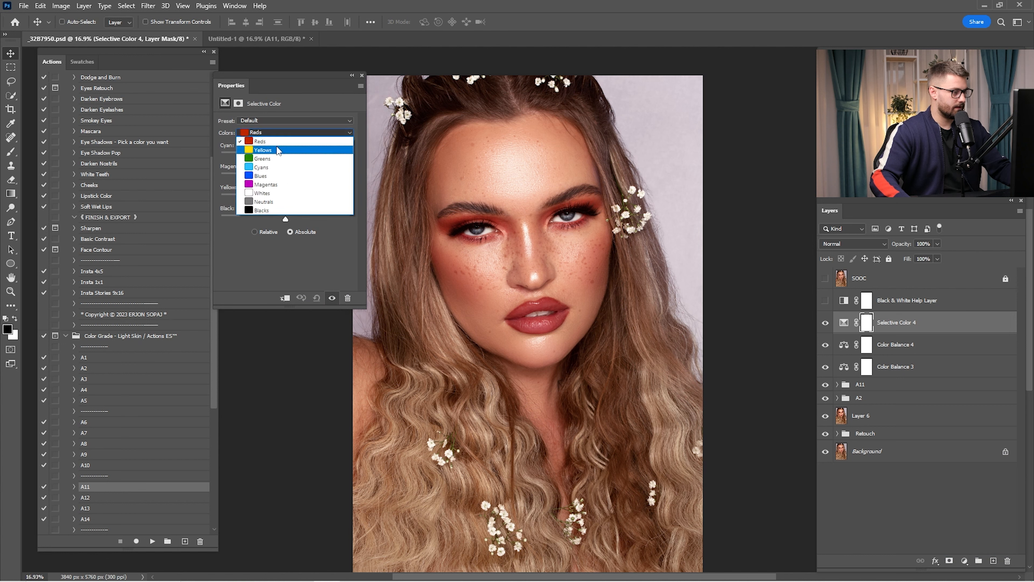
{"action": "left_click", "coordinate": [277, 149]}
{"action": "left_click_drag", "start_coordinate": [265, 155], "coordinate": [284, 170]}
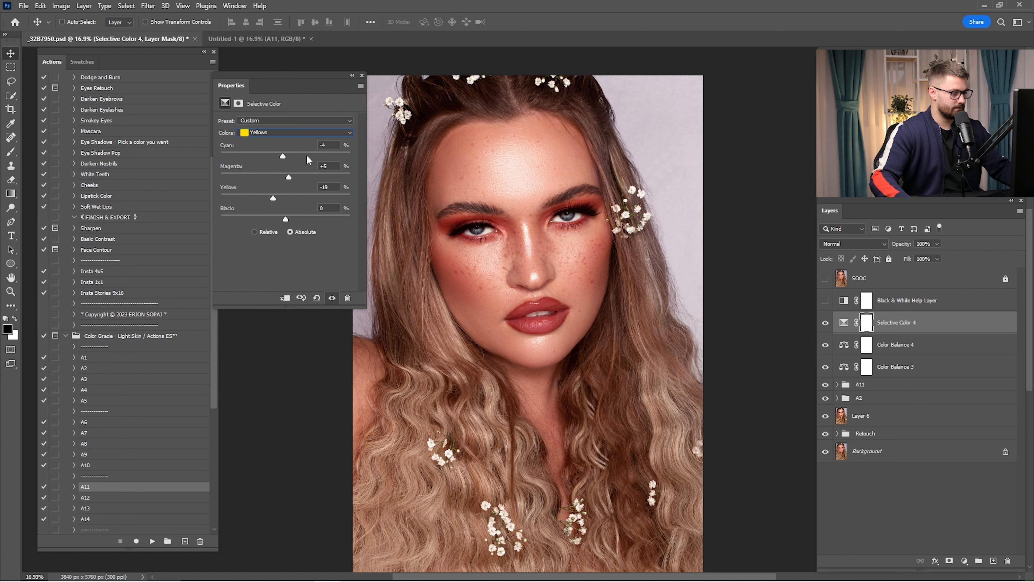
{"action": "left_click", "coordinate": [351, 75]}
Step: Compare the new Selective Color layer on and off and set its opacity to 50%
{"action": "left_click", "coordinate": [825, 323]}
{"action": "left_click", "coordinate": [825, 322]}
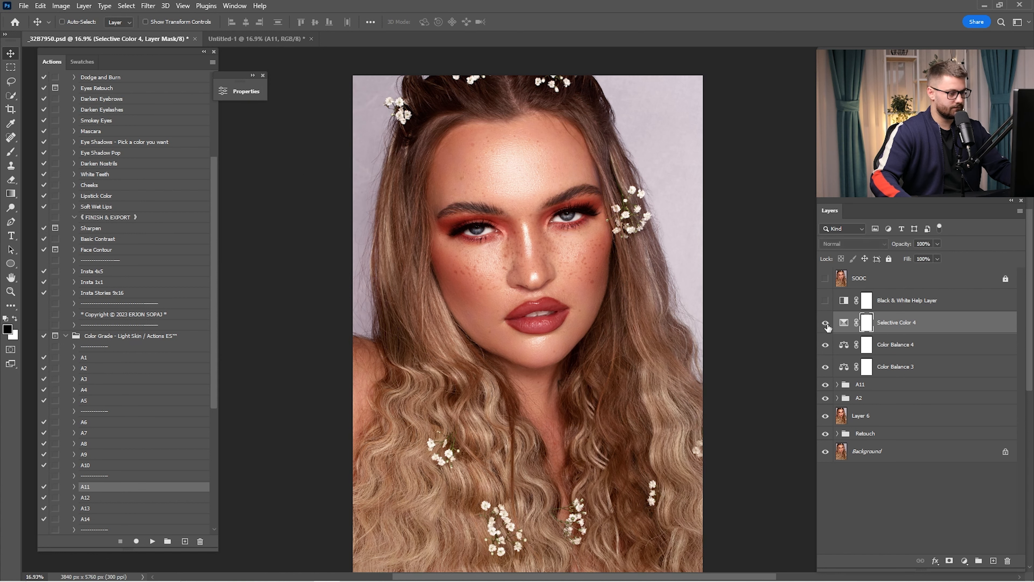
{"action": "left_click_drag", "start_coordinate": [931, 246], "coordinate": [897, 247]}
{"action": "type", "text": "50"}
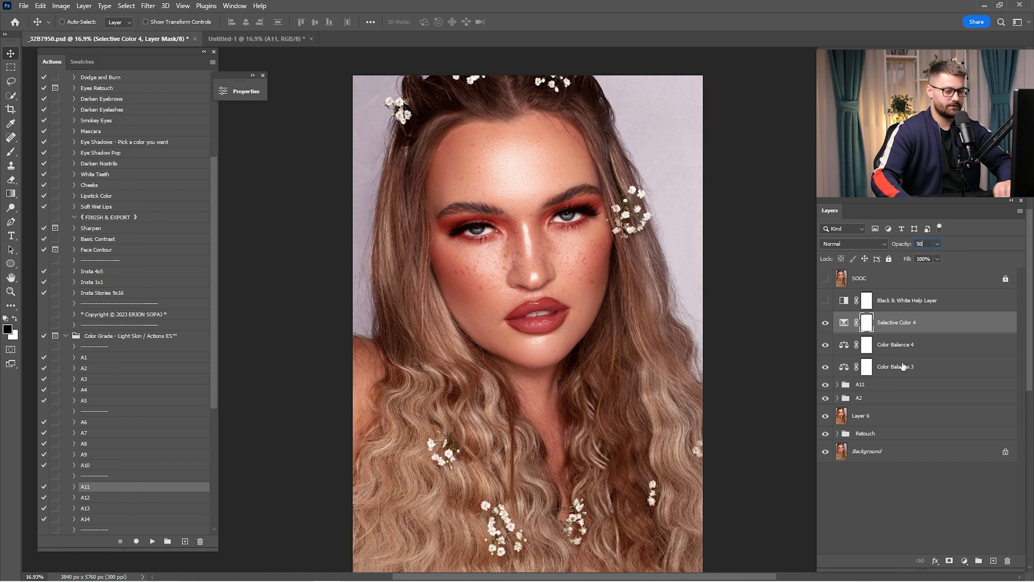
{"action": "key", "text": "Return"}
Step: Add another Selective Color layer above the existing one, adjust its Reds with Cyan at +9, and set the layer's opacity to 50%
{"action": "left_click", "coordinate": [964, 561]}
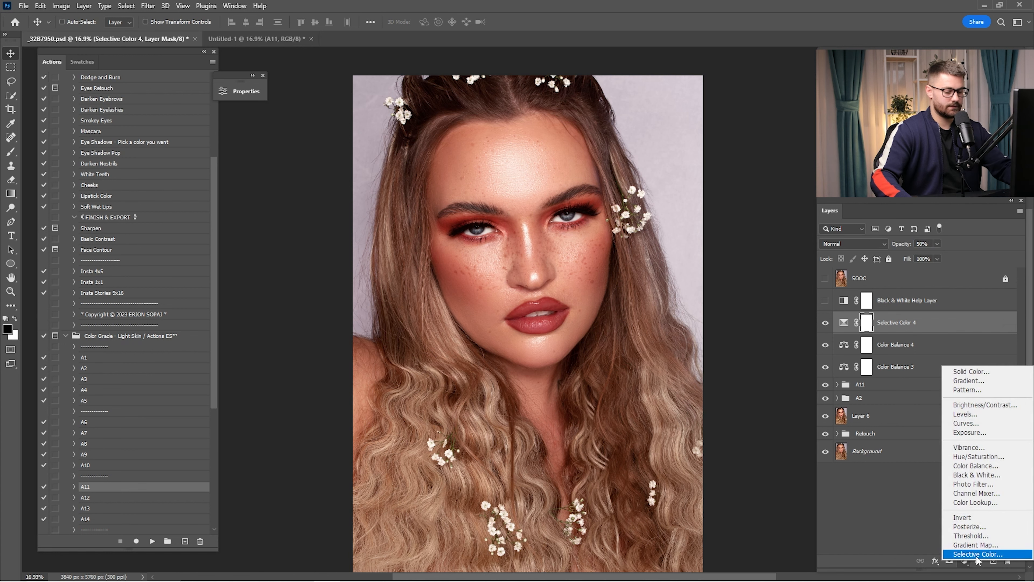
{"action": "left_click", "coordinate": [964, 554]}
{"action": "left_click", "coordinate": [346, 134]}
{"action": "left_click", "coordinate": [333, 141]}
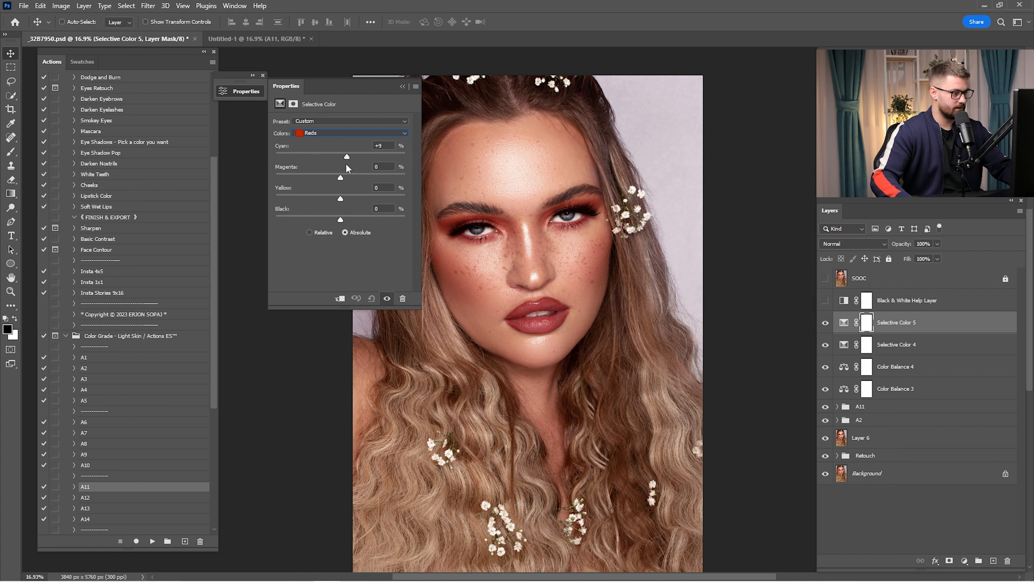
{"action": "left_click_drag", "start_coordinate": [346, 164], "coordinate": [341, 220]}
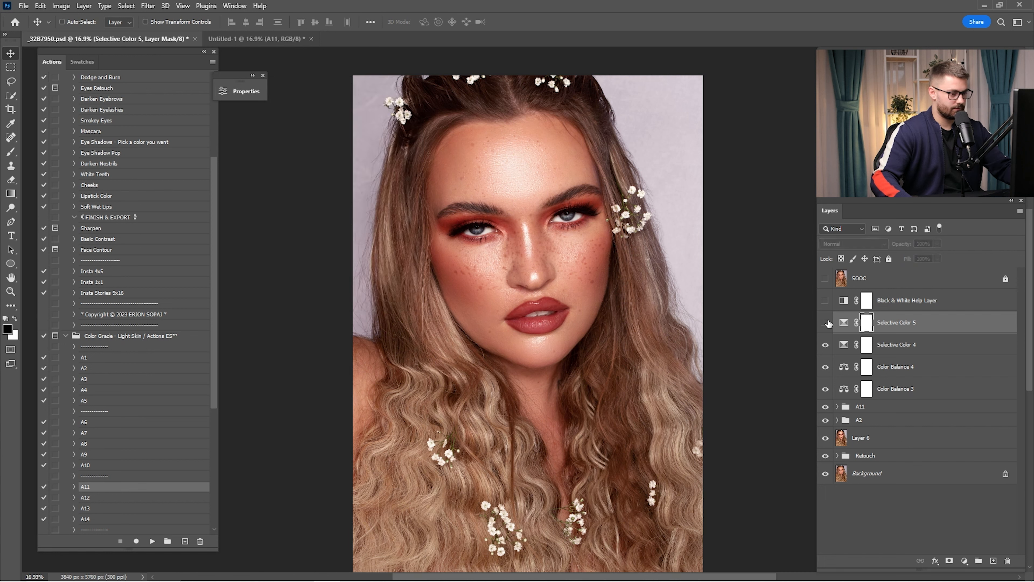
{"action": "type", "text": "50"}
{"action": "key", "text": "Return"}
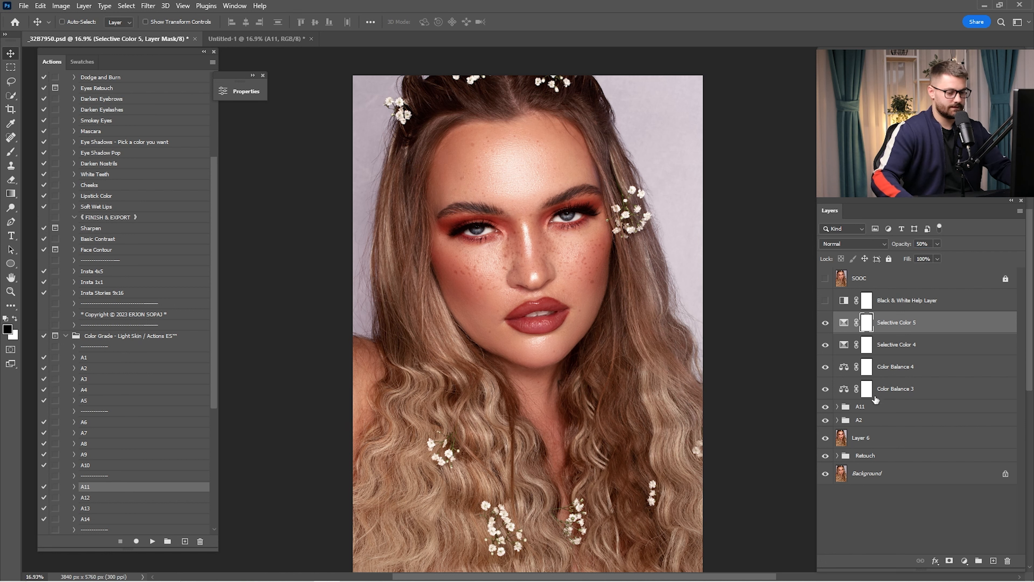
Step: Group the Color Balance and Selective Color layers with A11 and A2, and name the group Color Grade
{"action": "left_click", "coordinate": [879, 421], "text": "shift"}
{"action": "key", "text": "ctrl+g"}
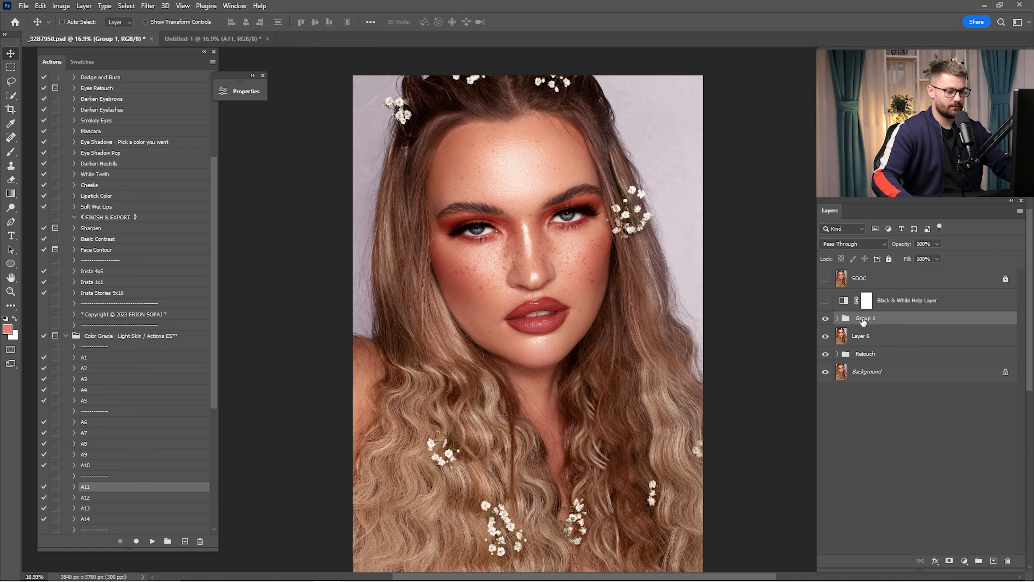
{"action": "type", "text": "Color"}
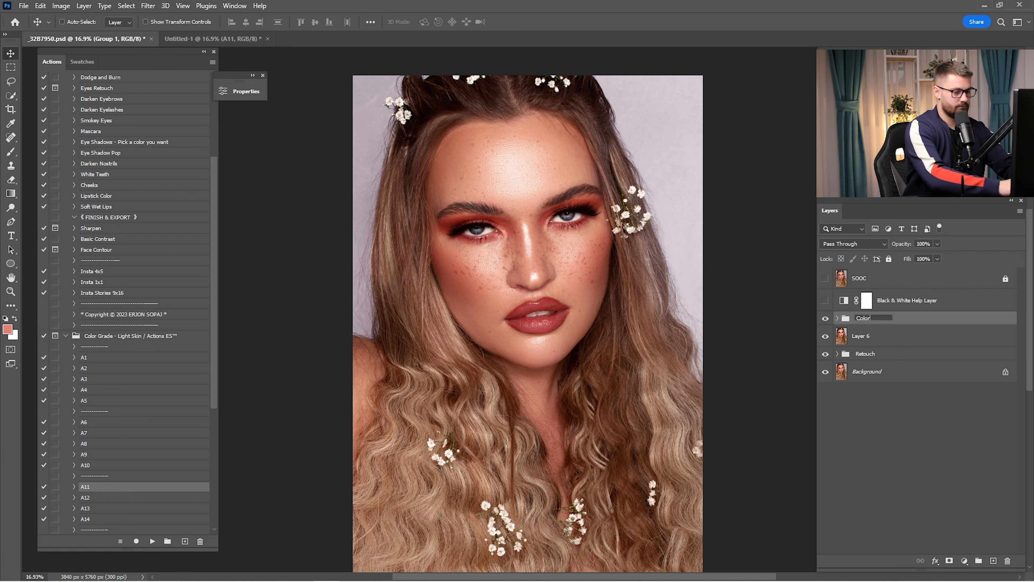
{"action": "type", "text": " Grade"}
{"action": "key", "text": "Return"}
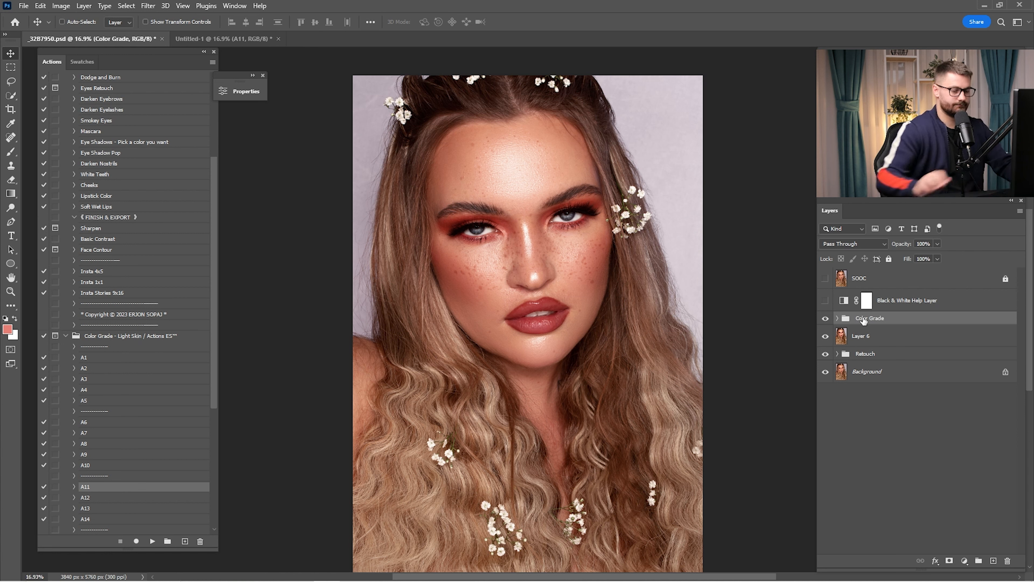
Step: Compare the graded portrait with the original SOOC layer, at full size and close up on the face
{"action": "left_click", "coordinate": [825, 278]}
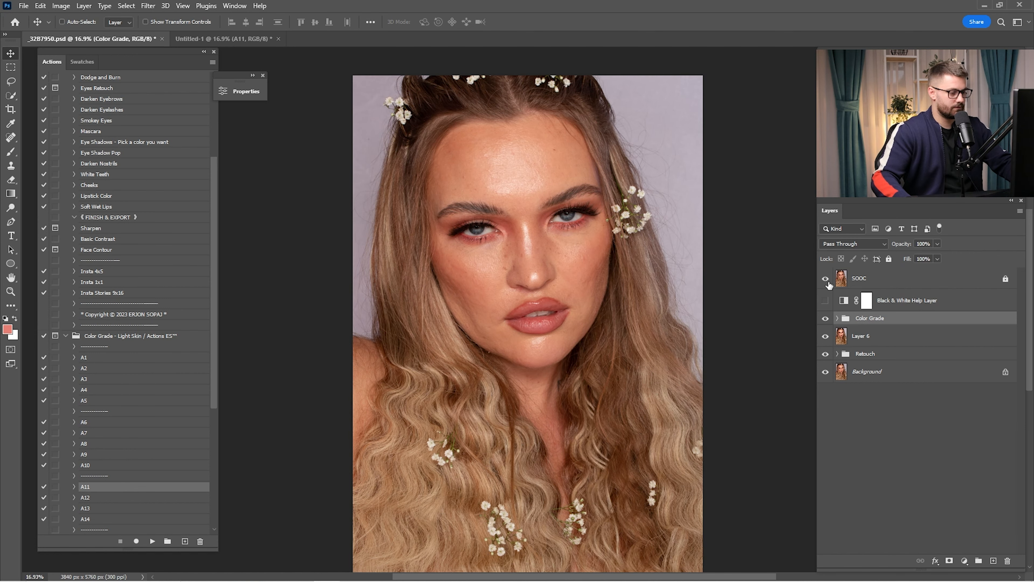
{"action": "left_click", "coordinate": [825, 278]}
{"action": "key", "text": "z"}
{"action": "left_click_drag", "start_coordinate": [511, 227], "coordinate": [585, 253]}
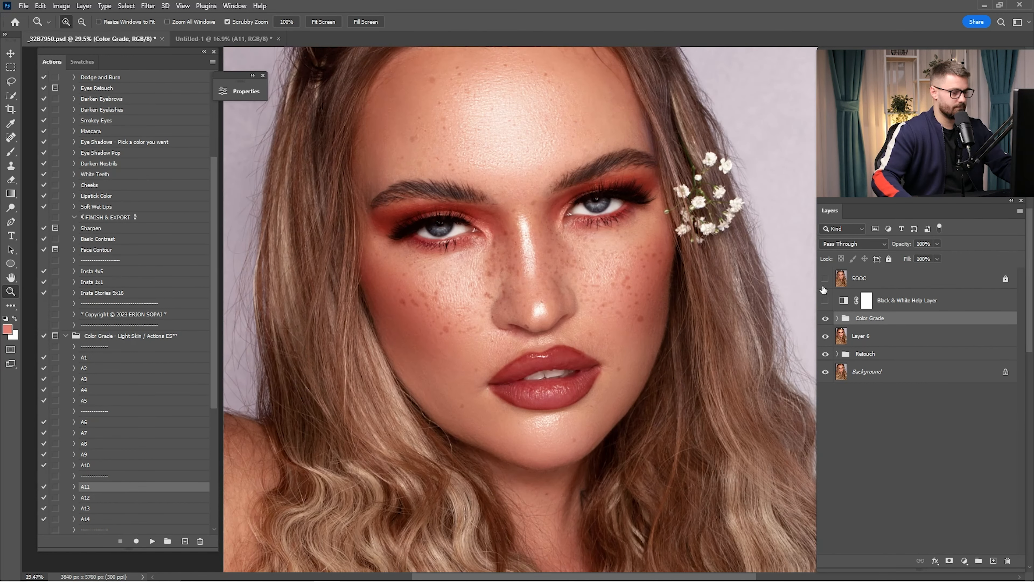
{"action": "left_click", "coordinate": [825, 278]}
{"action": "left_click", "coordinate": [825, 279]}
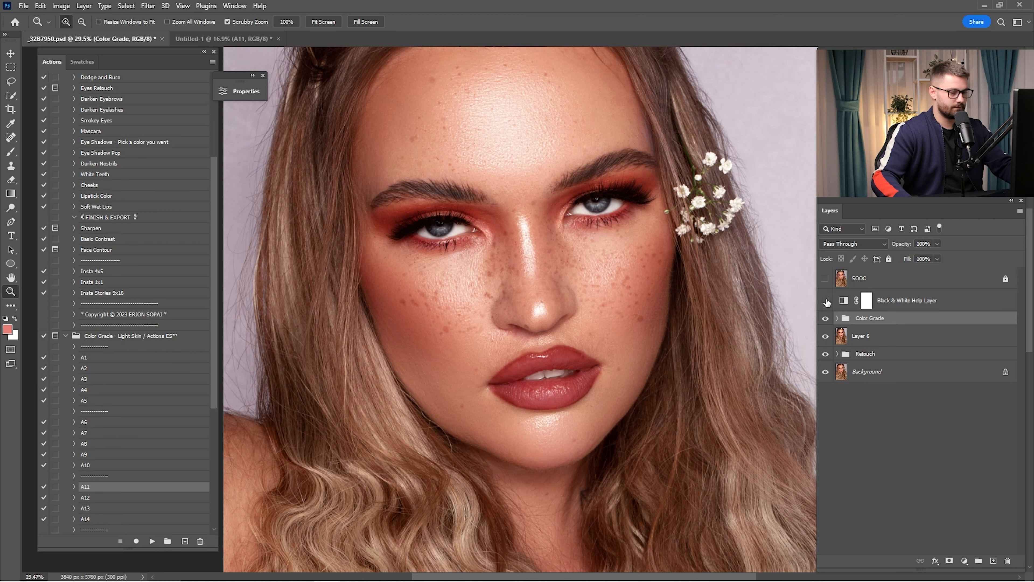
Step: Compare the retouch alone against SOOC with Layer 6 and the Color Grade group hidden, and show both again
{"action": "left_click", "coordinate": [826, 336]}
{"action": "left_click", "coordinate": [825, 279]}
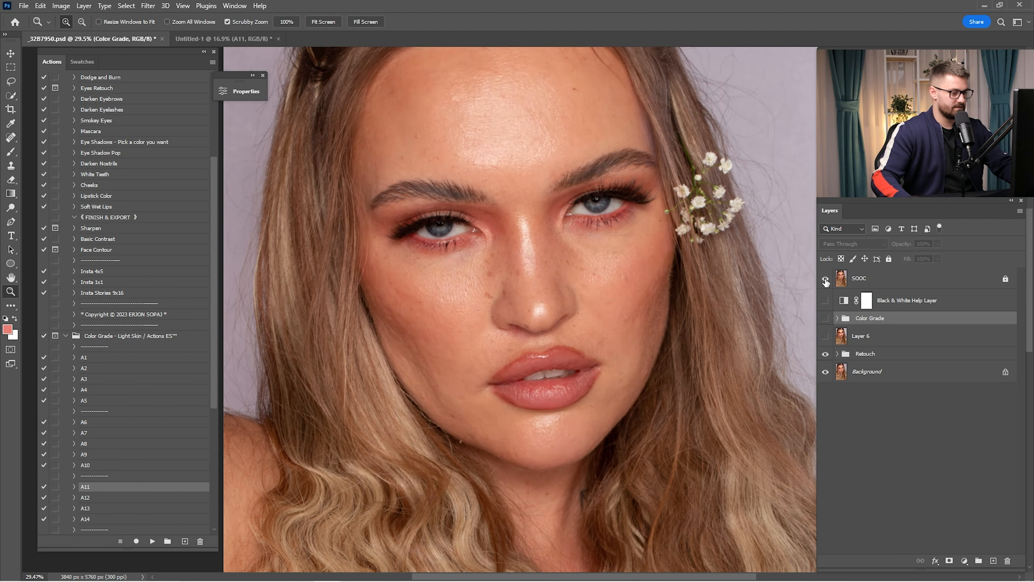
{"action": "left_click", "coordinate": [825, 279]}
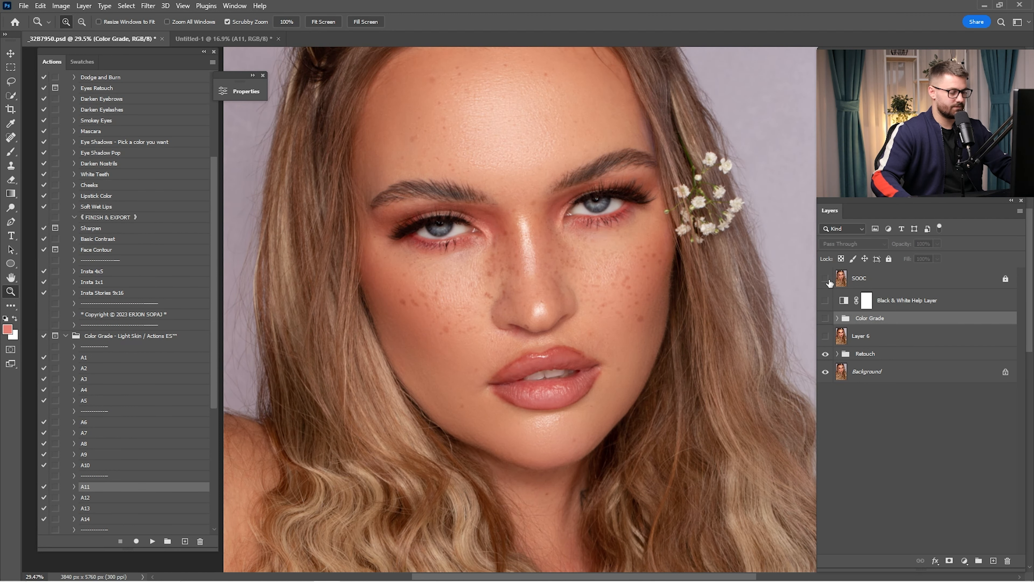
{"action": "key", "text": "ctrl+0"}
{"action": "left_click", "coordinate": [825, 335]}
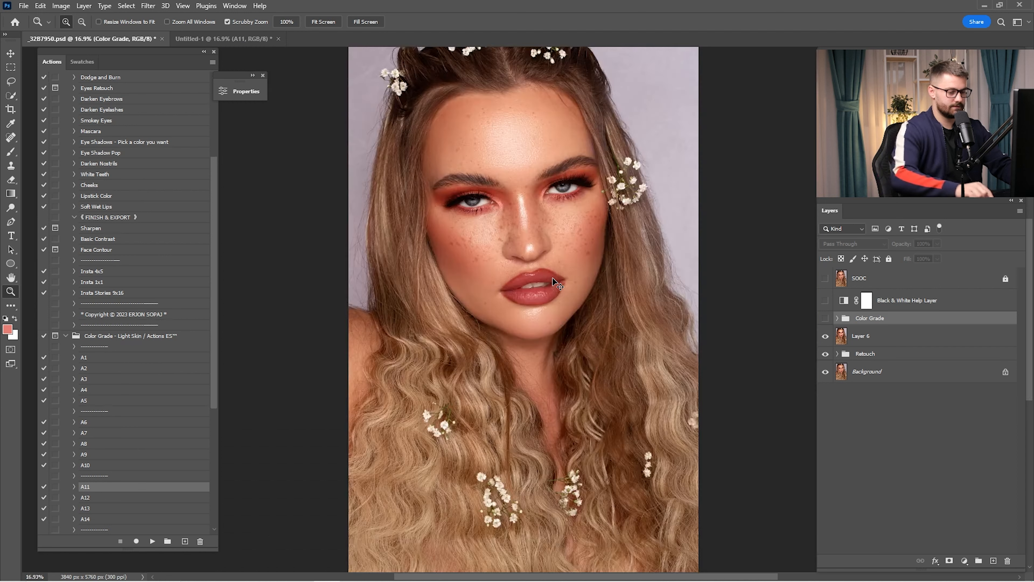
{"action": "left_click", "coordinate": [825, 318]}
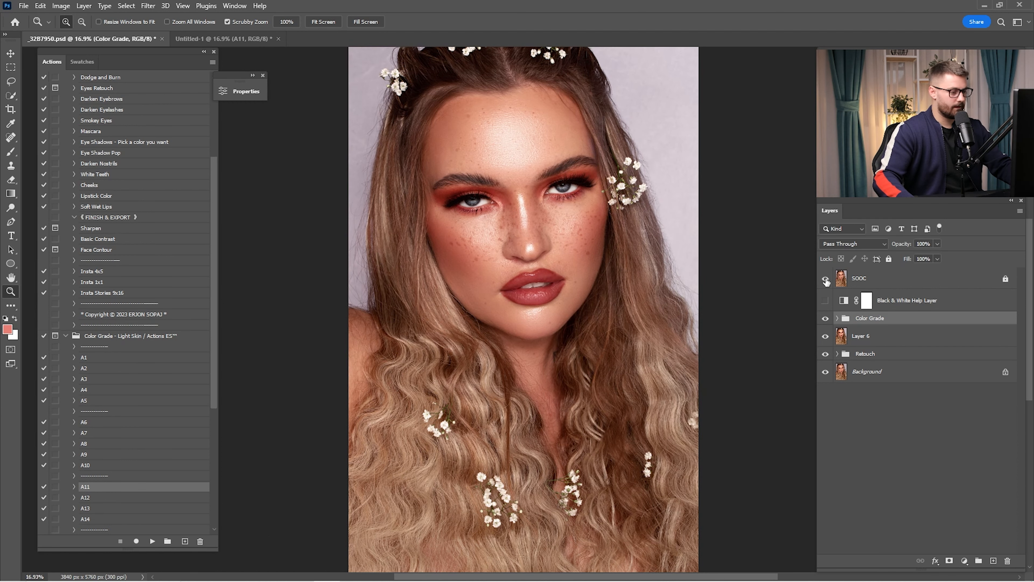
Step: Toggle SOOC over the whole portrait to check the overall before and after, and inspect the finished face
{"action": "left_click", "coordinate": [825, 279]}
{"action": "left_click", "coordinate": [825, 279]}
{"action": "left_click_drag", "start_coordinate": [533, 224], "coordinate": [591, 294]}
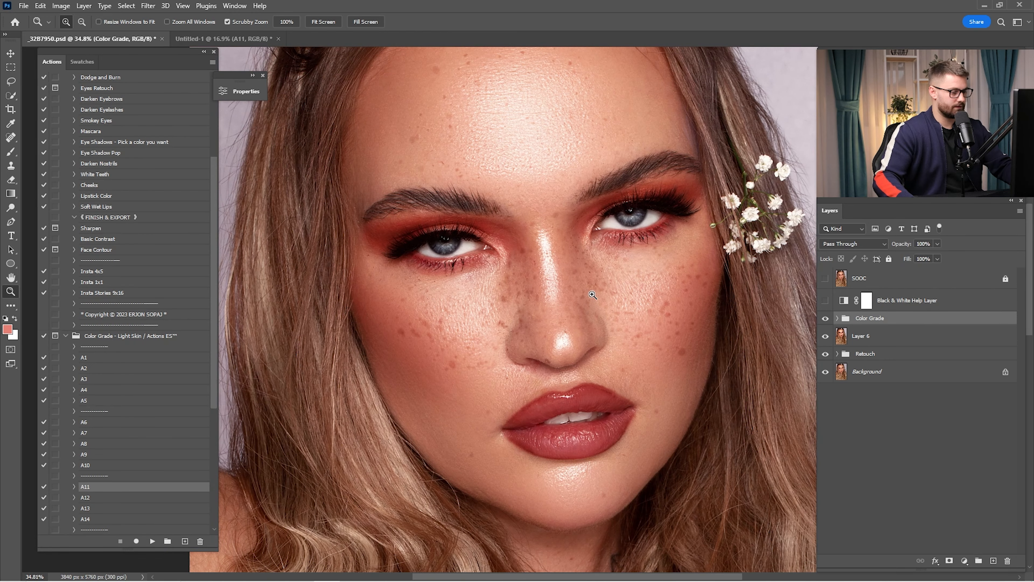
{"action": "key", "text": "ctrl+0"}
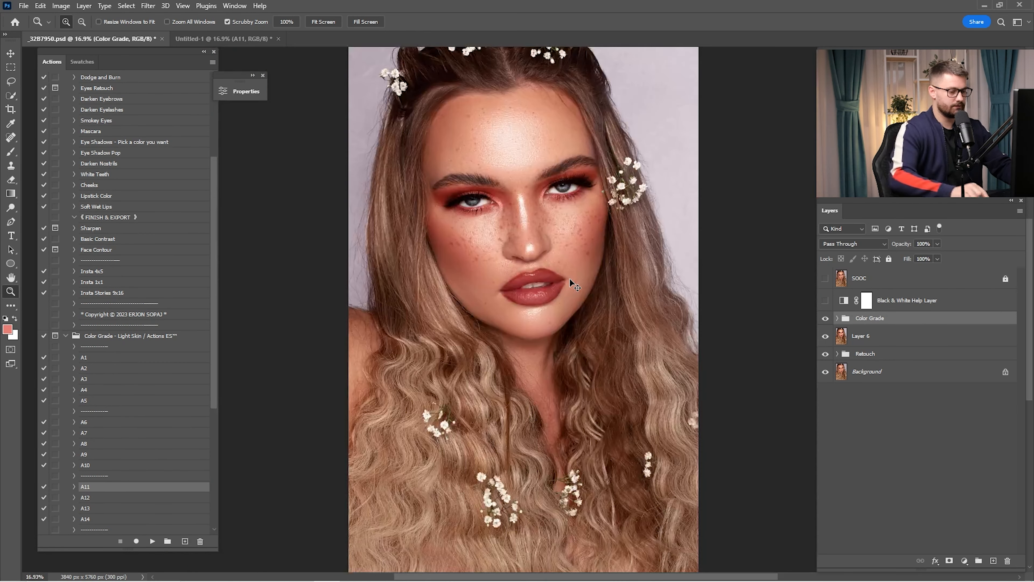
{"action": "left_click", "coordinate": [825, 279]}
{"action": "left_click", "coordinate": [825, 279]}
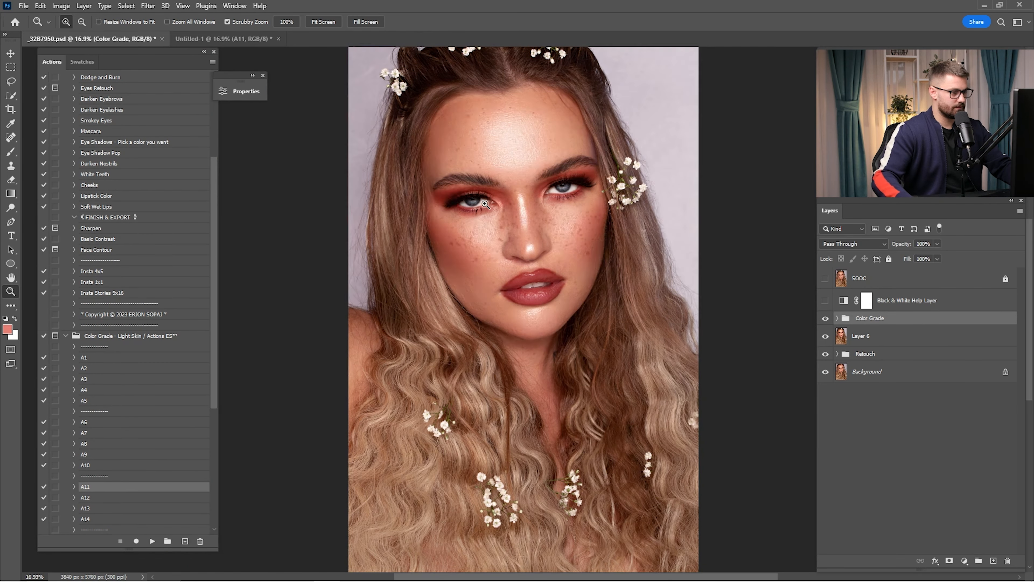
Step: Compare the forehead, eye makeup and freckles with SOOC close up, leaving SOOC hidden and the whole portrait in view
{"action": "left_click_drag", "start_coordinate": [521, 233], "coordinate": [592, 359]}
{"action": "left_click_drag", "start_coordinate": [588, 115], "coordinate": [579, 251]}
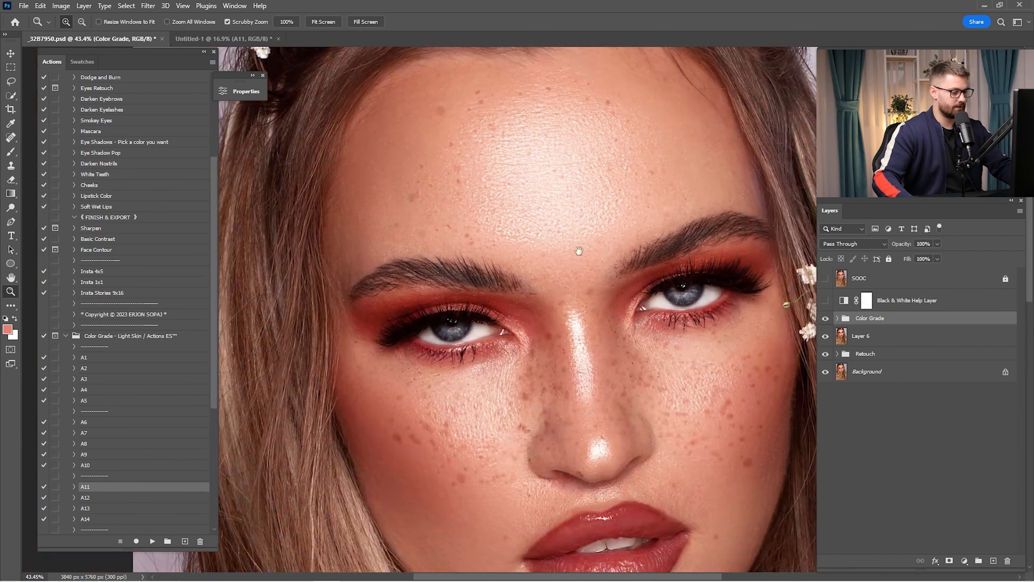
{"action": "left_click", "coordinate": [825, 279]}
{"action": "left_click", "coordinate": [825, 279]}
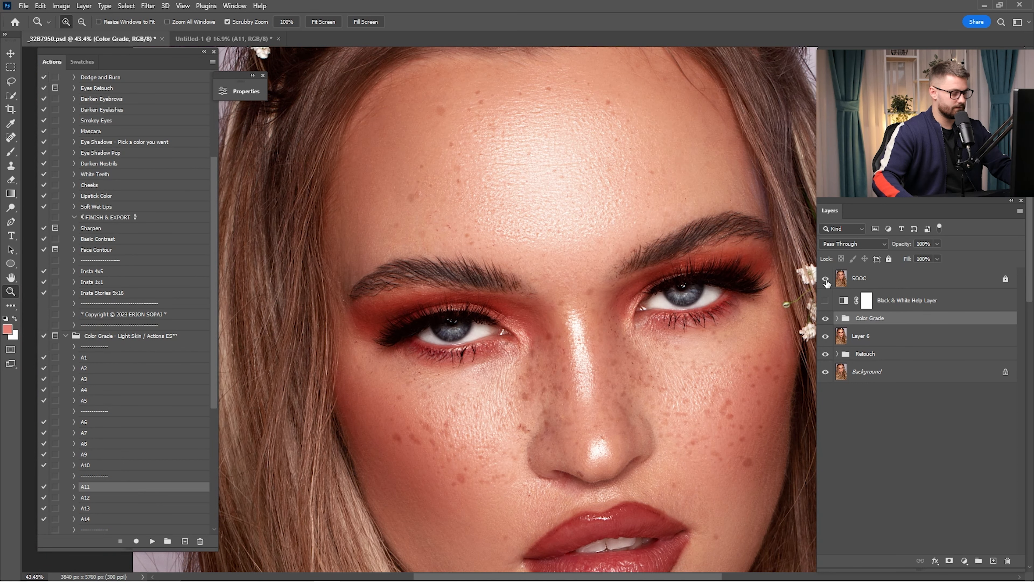
{"action": "left_click", "coordinate": [825, 279]}
{"action": "key", "text": "ctrl+0"}
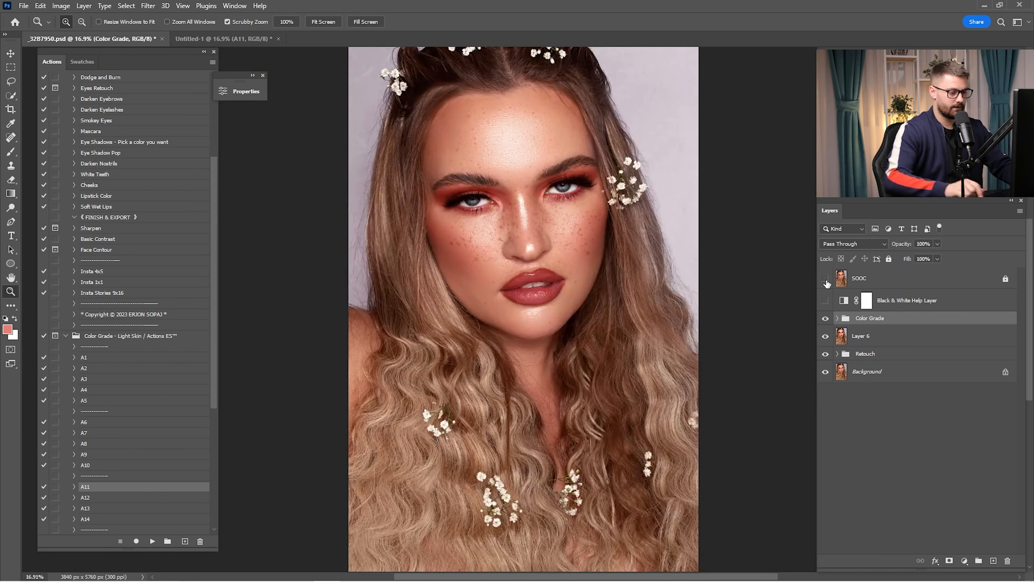